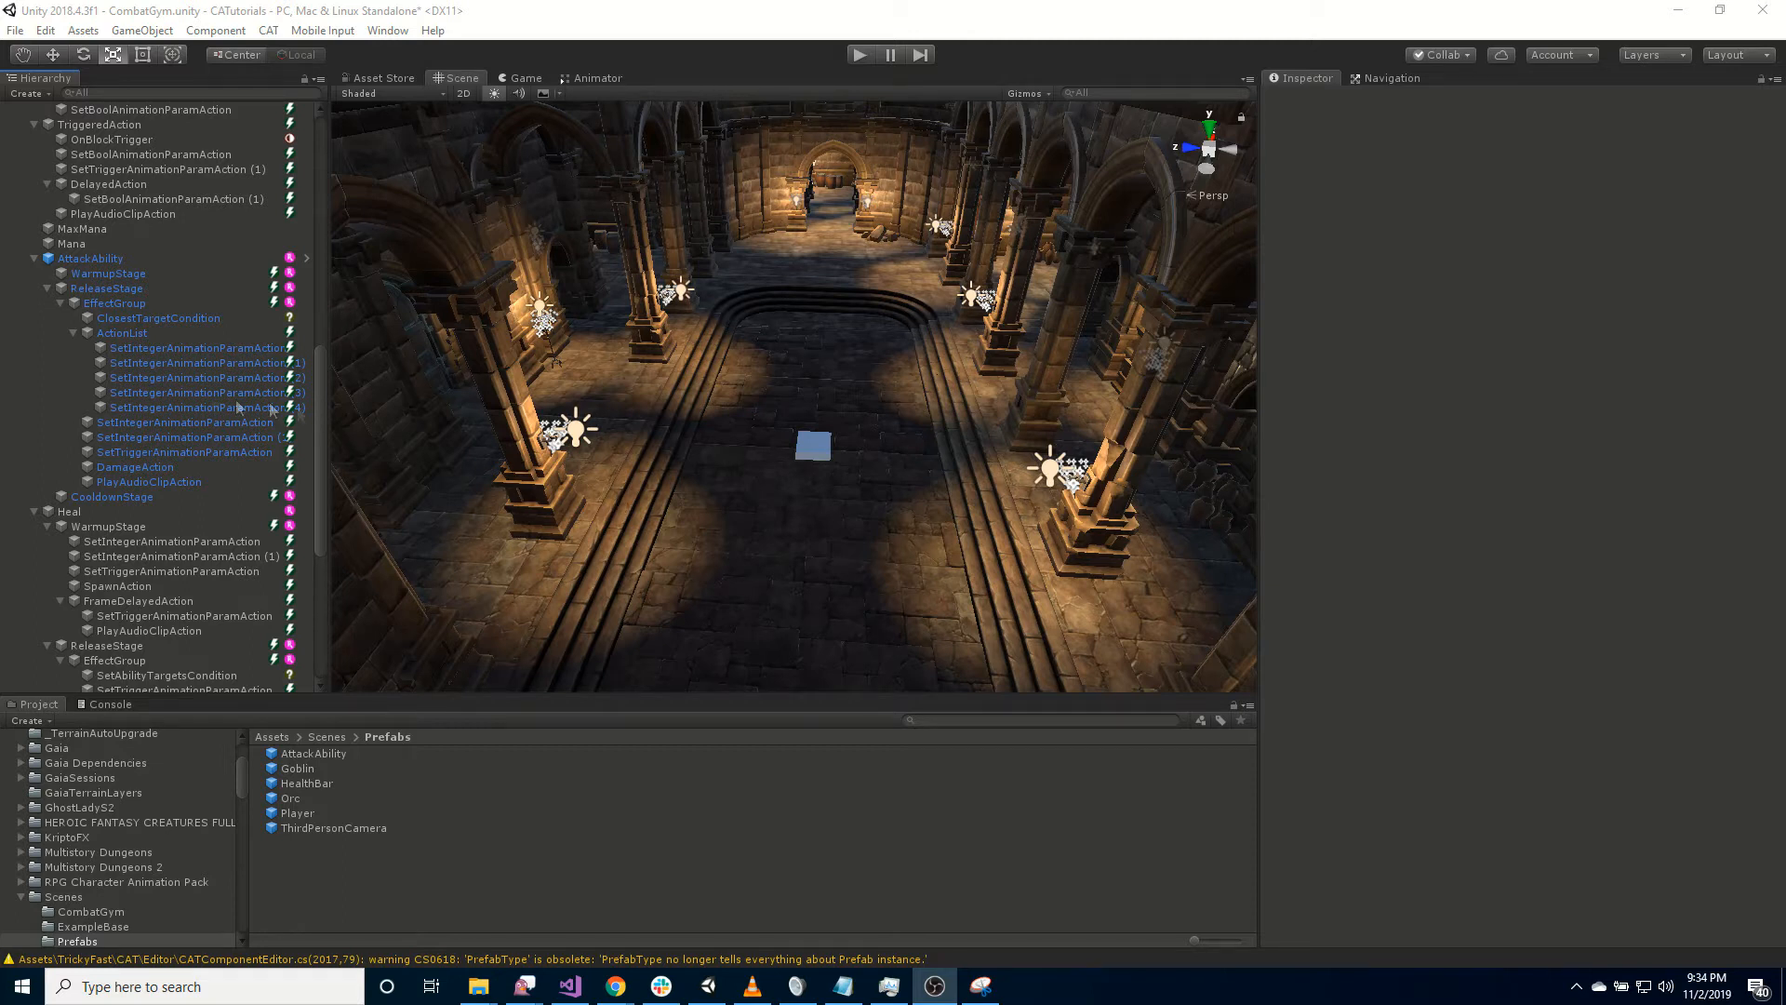
Add a new CAT RPG Ability object as a child of the Player.
left_click(34, 258)
scroll(32, 273, "up", 15)
scroll(151, 466, "up", 3)
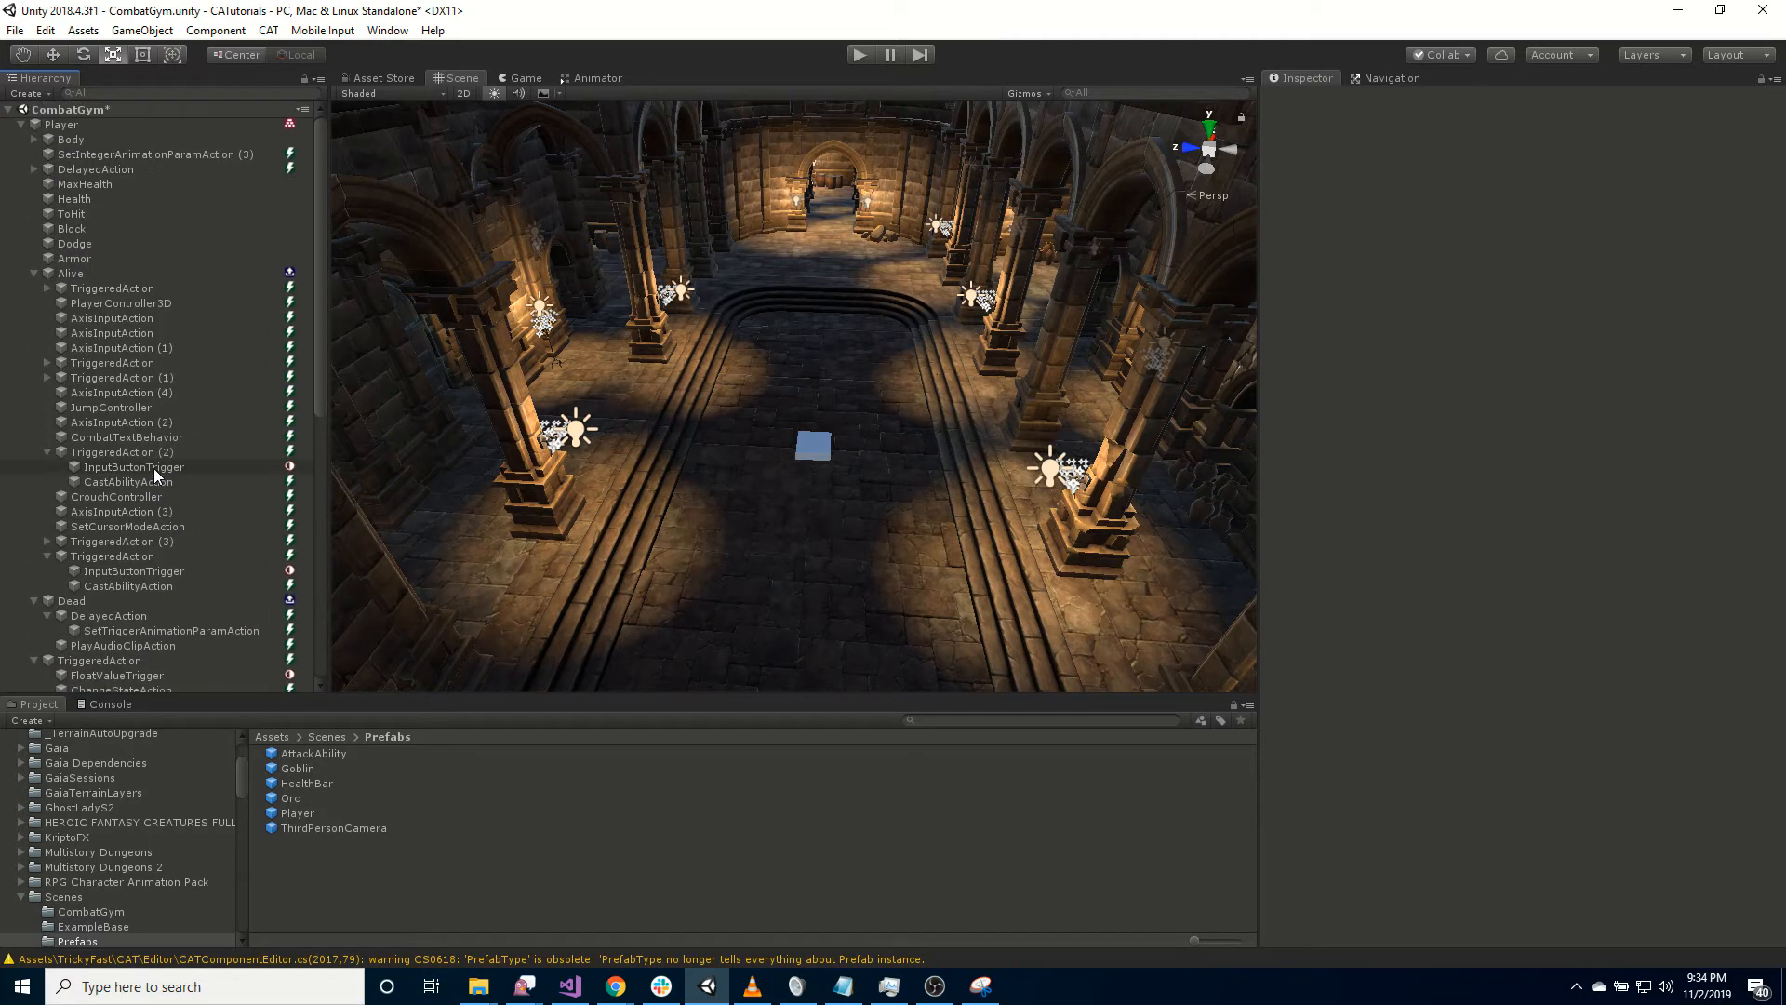
left_click(67, 126)
right_click(72, 130)
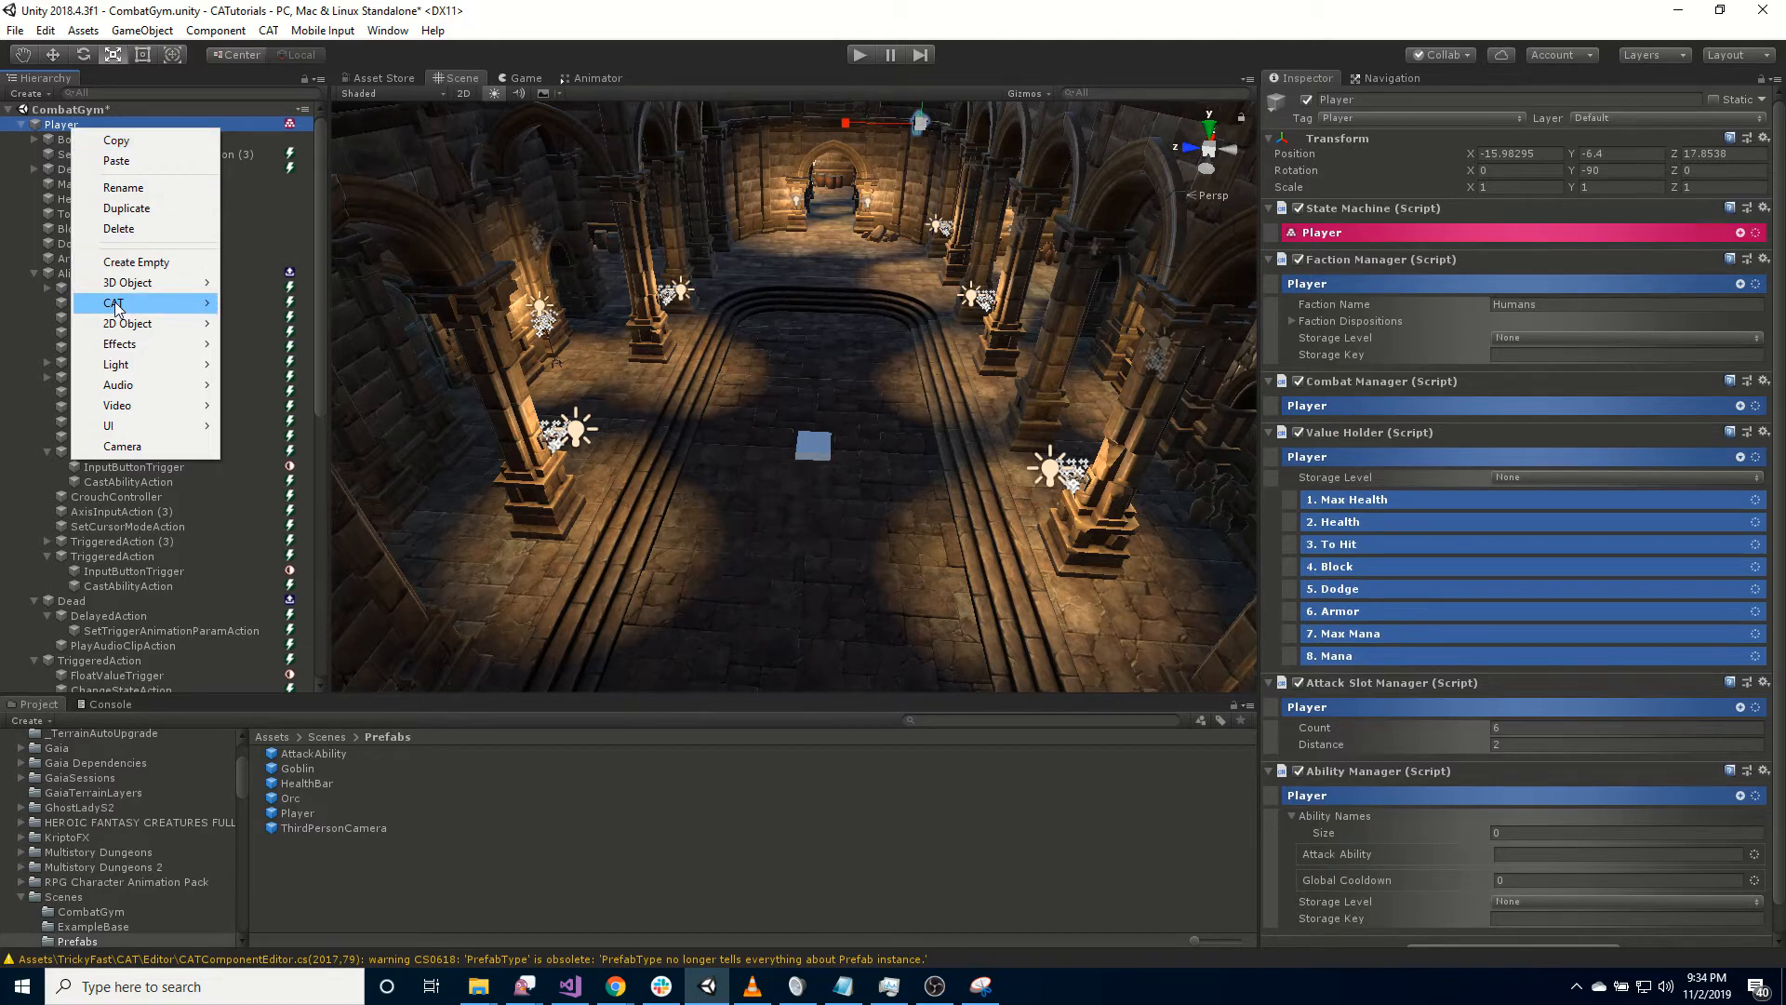
mouse_move(149, 305)
mouse_move(283, 426)
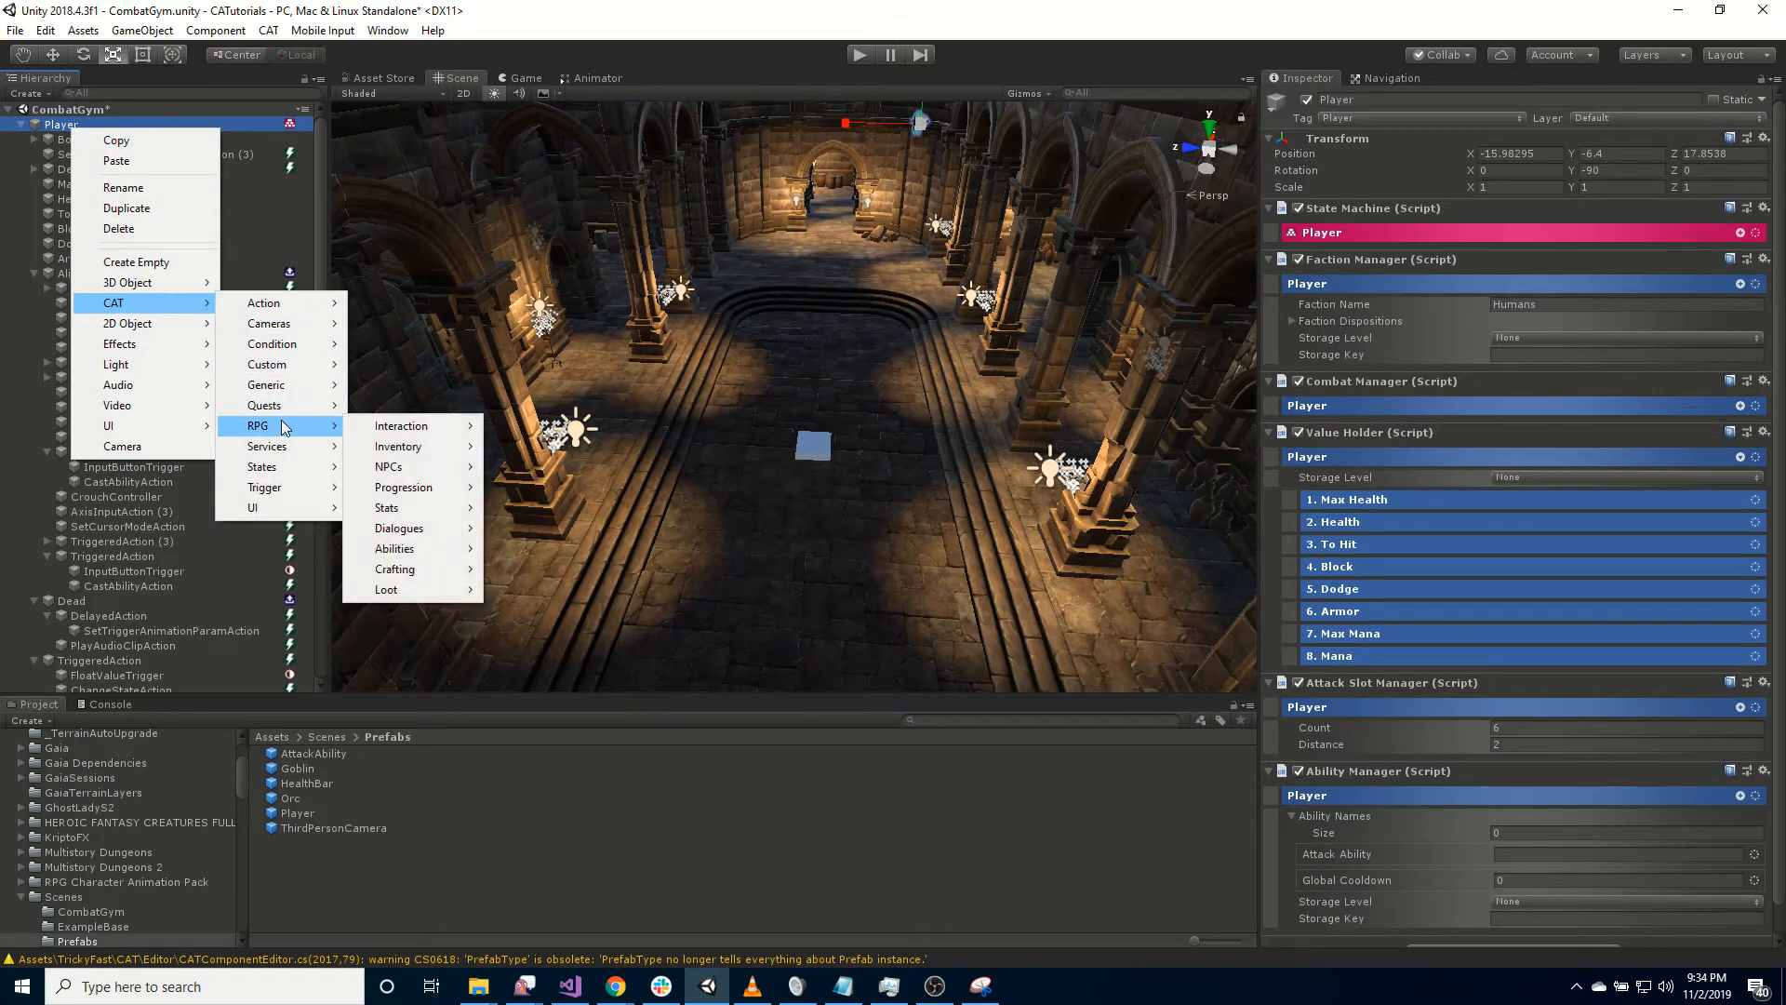
mouse_move(428, 549)
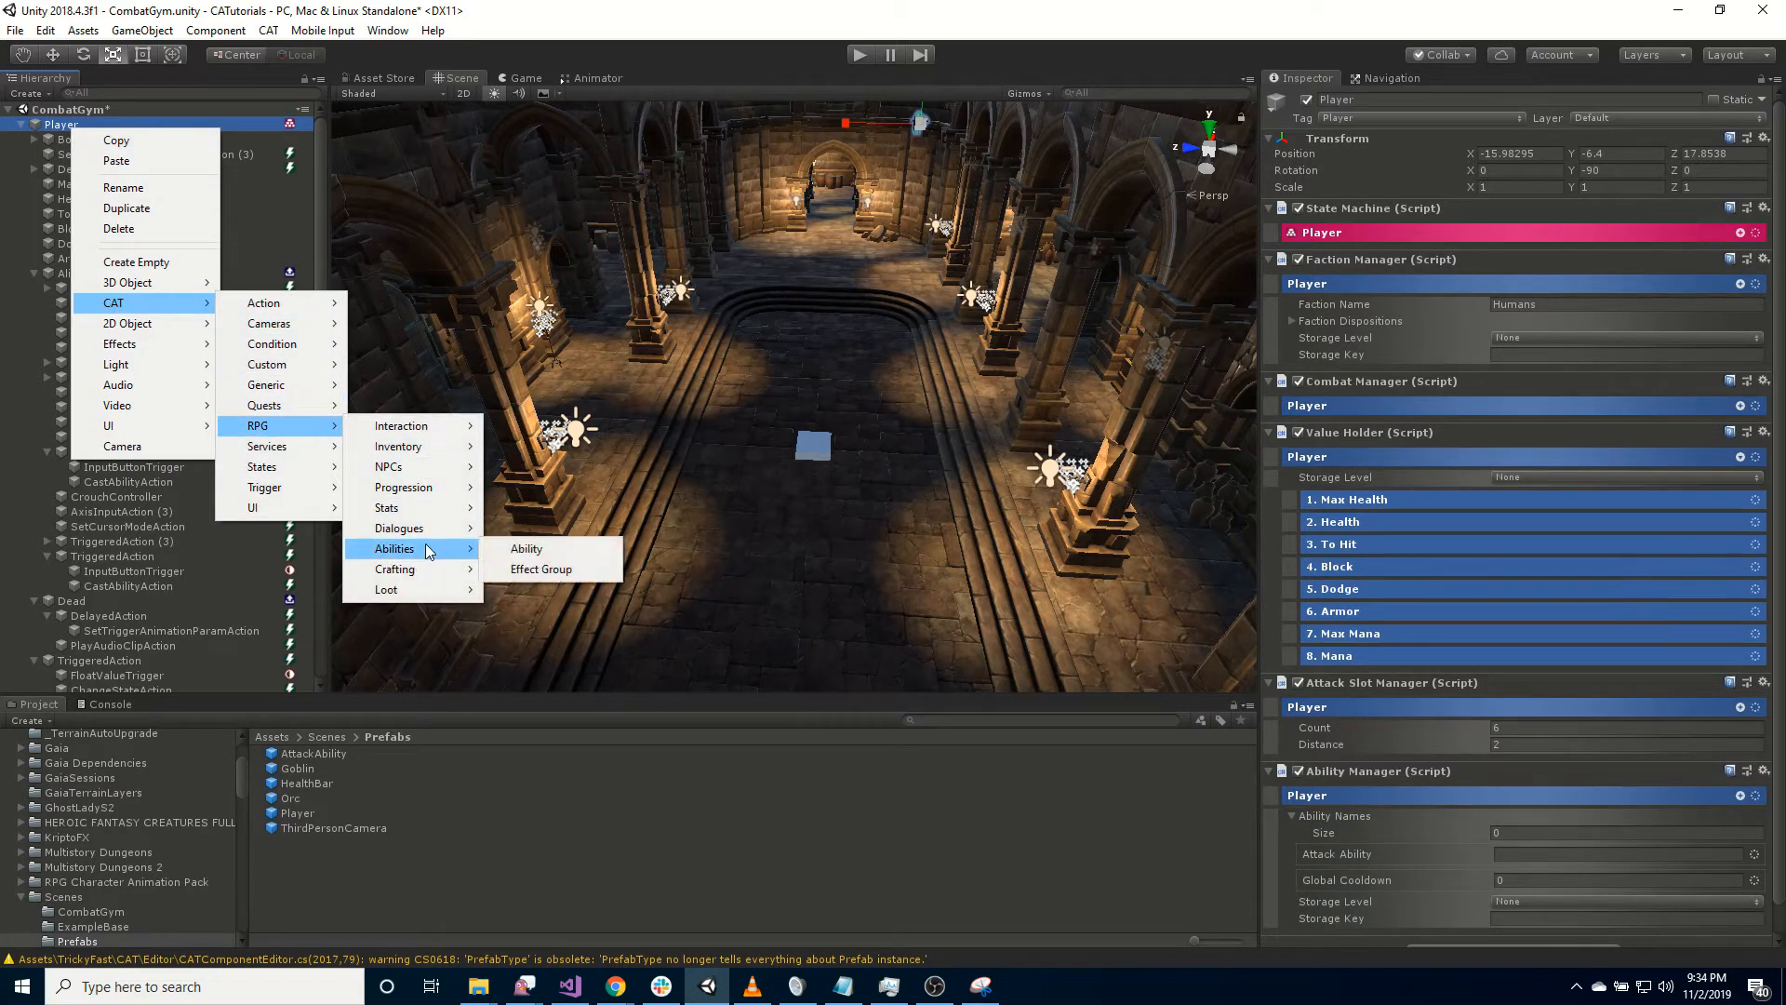
left_click(518, 546)
Expand the new ability under Player and rename it Projectile.
left_click(65, 684)
scroll(97, 662, "down", 5)
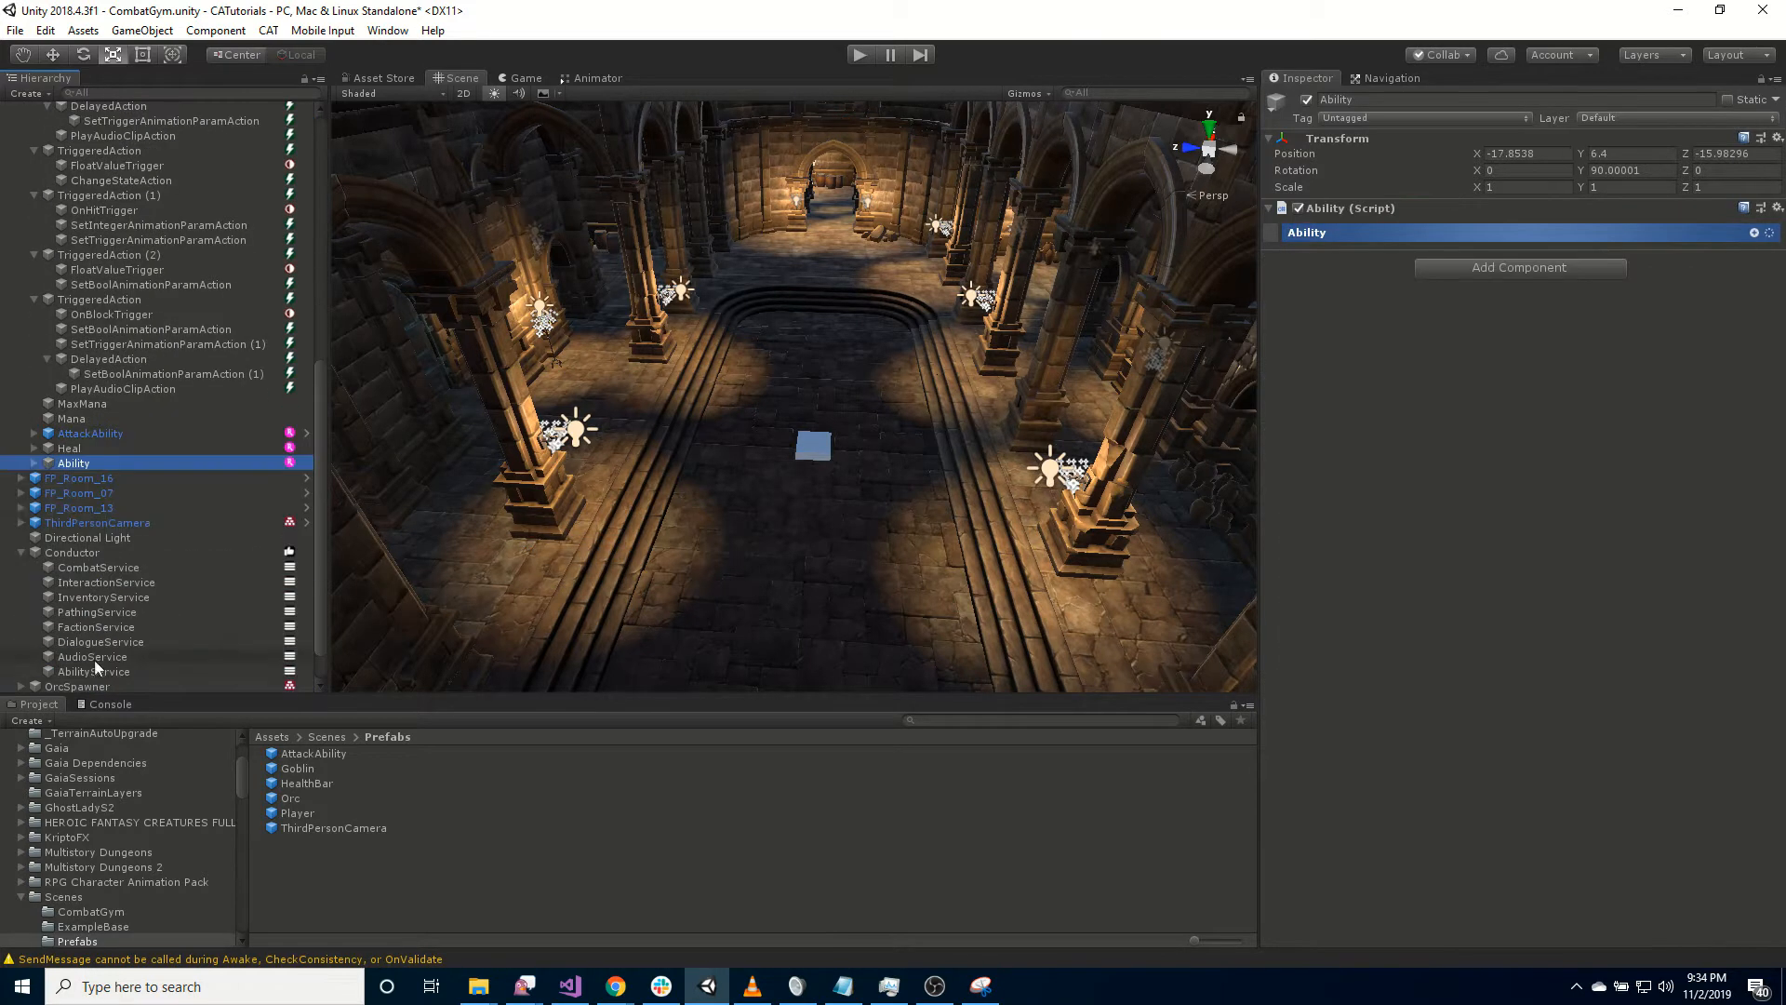
left_click(33, 463)
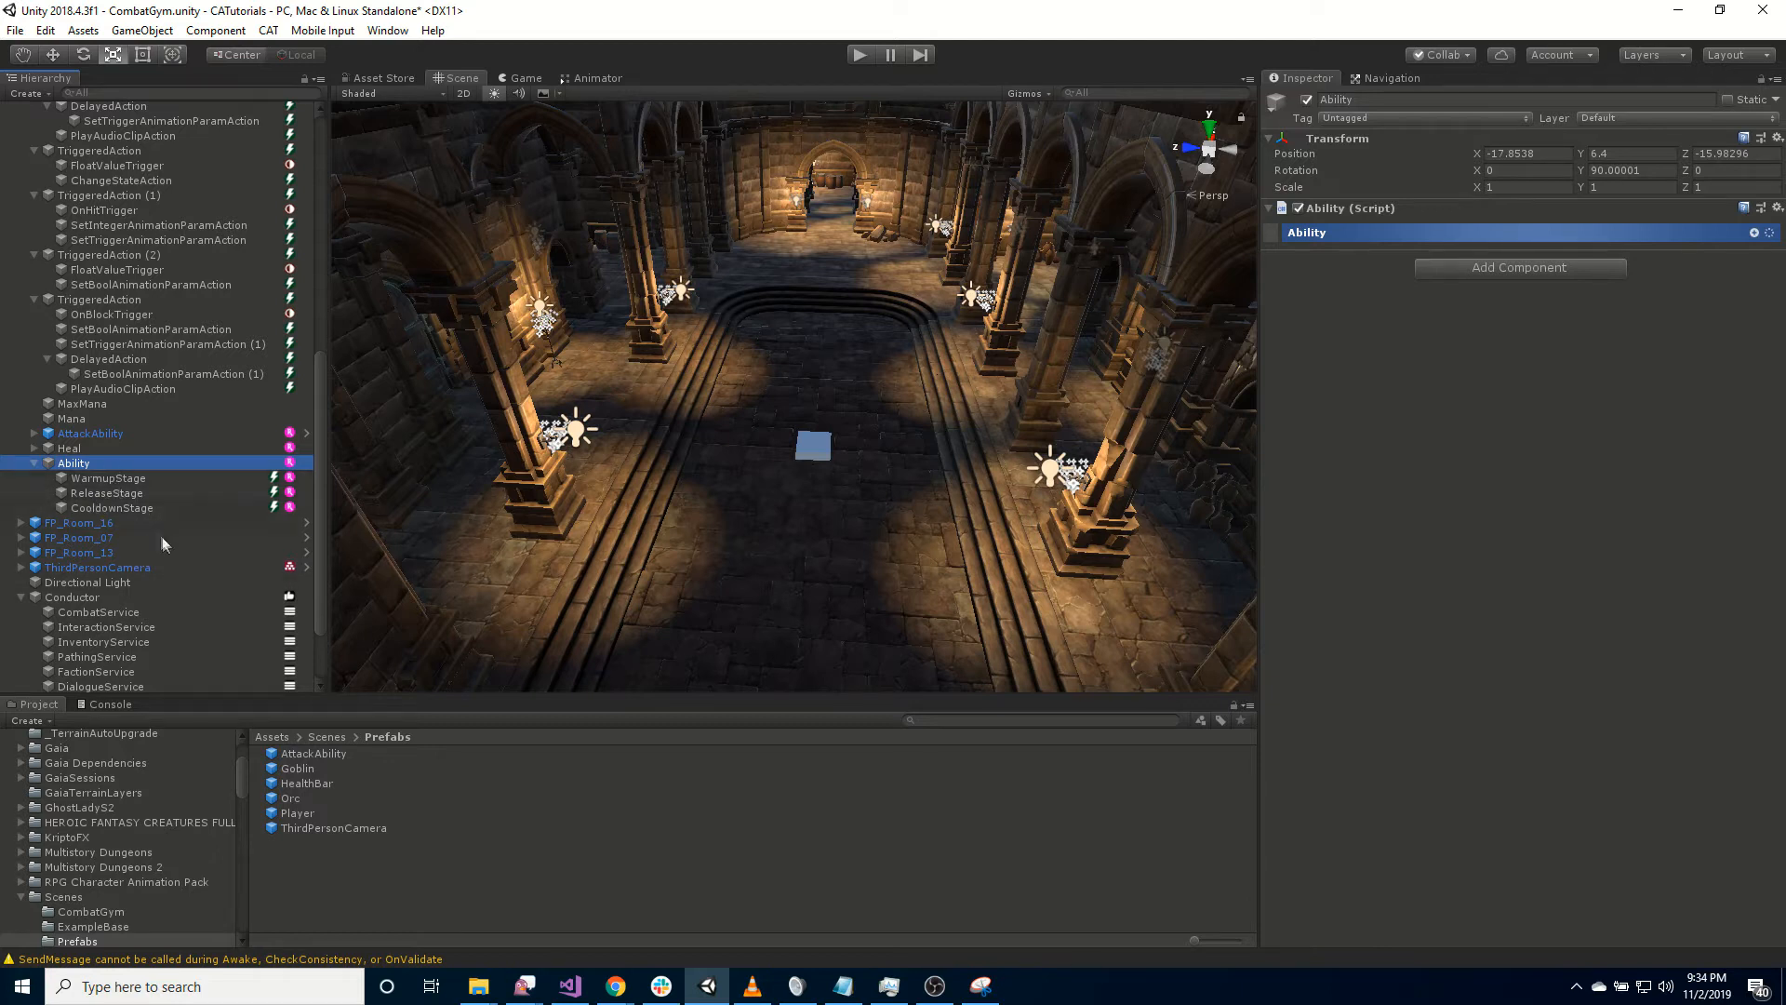
left_click(99, 465)
type("Projectile")
key("Return")
Set the ability's name to Projectile, its minimum range to 2 and its maximum range to 20.
left_click(1380, 233)
left_click(1549, 258)
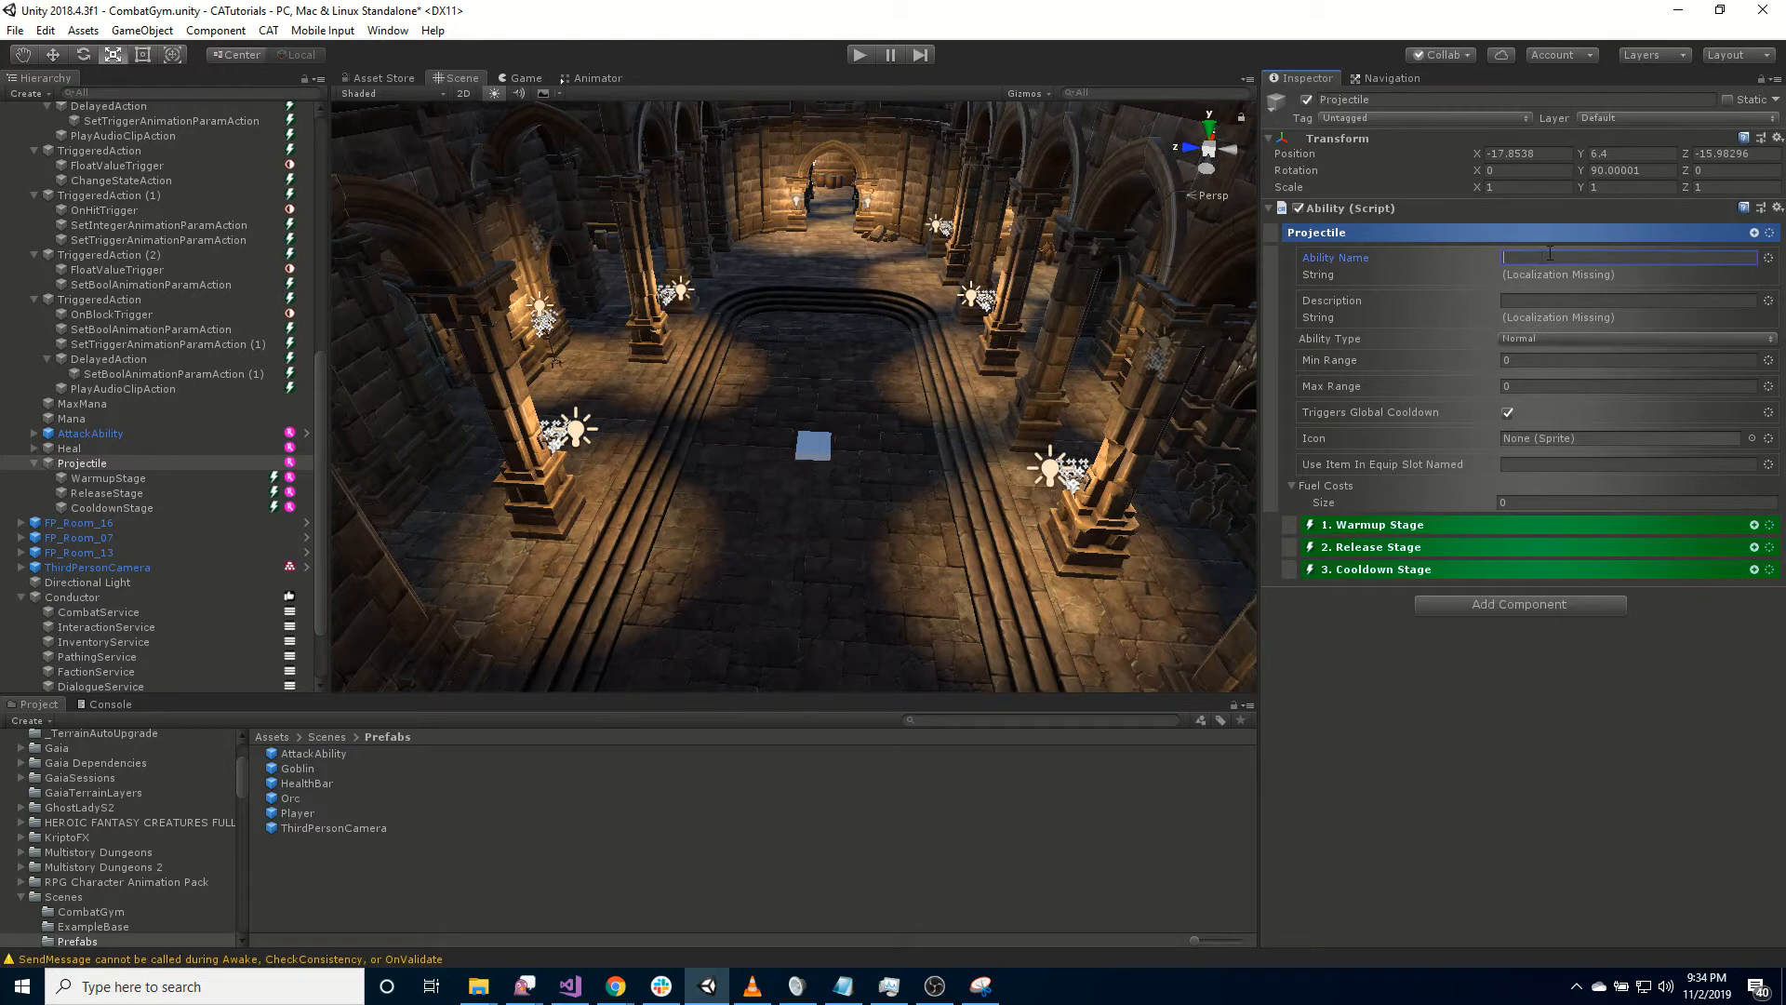
type("Projectile")
left_click(1540, 359)
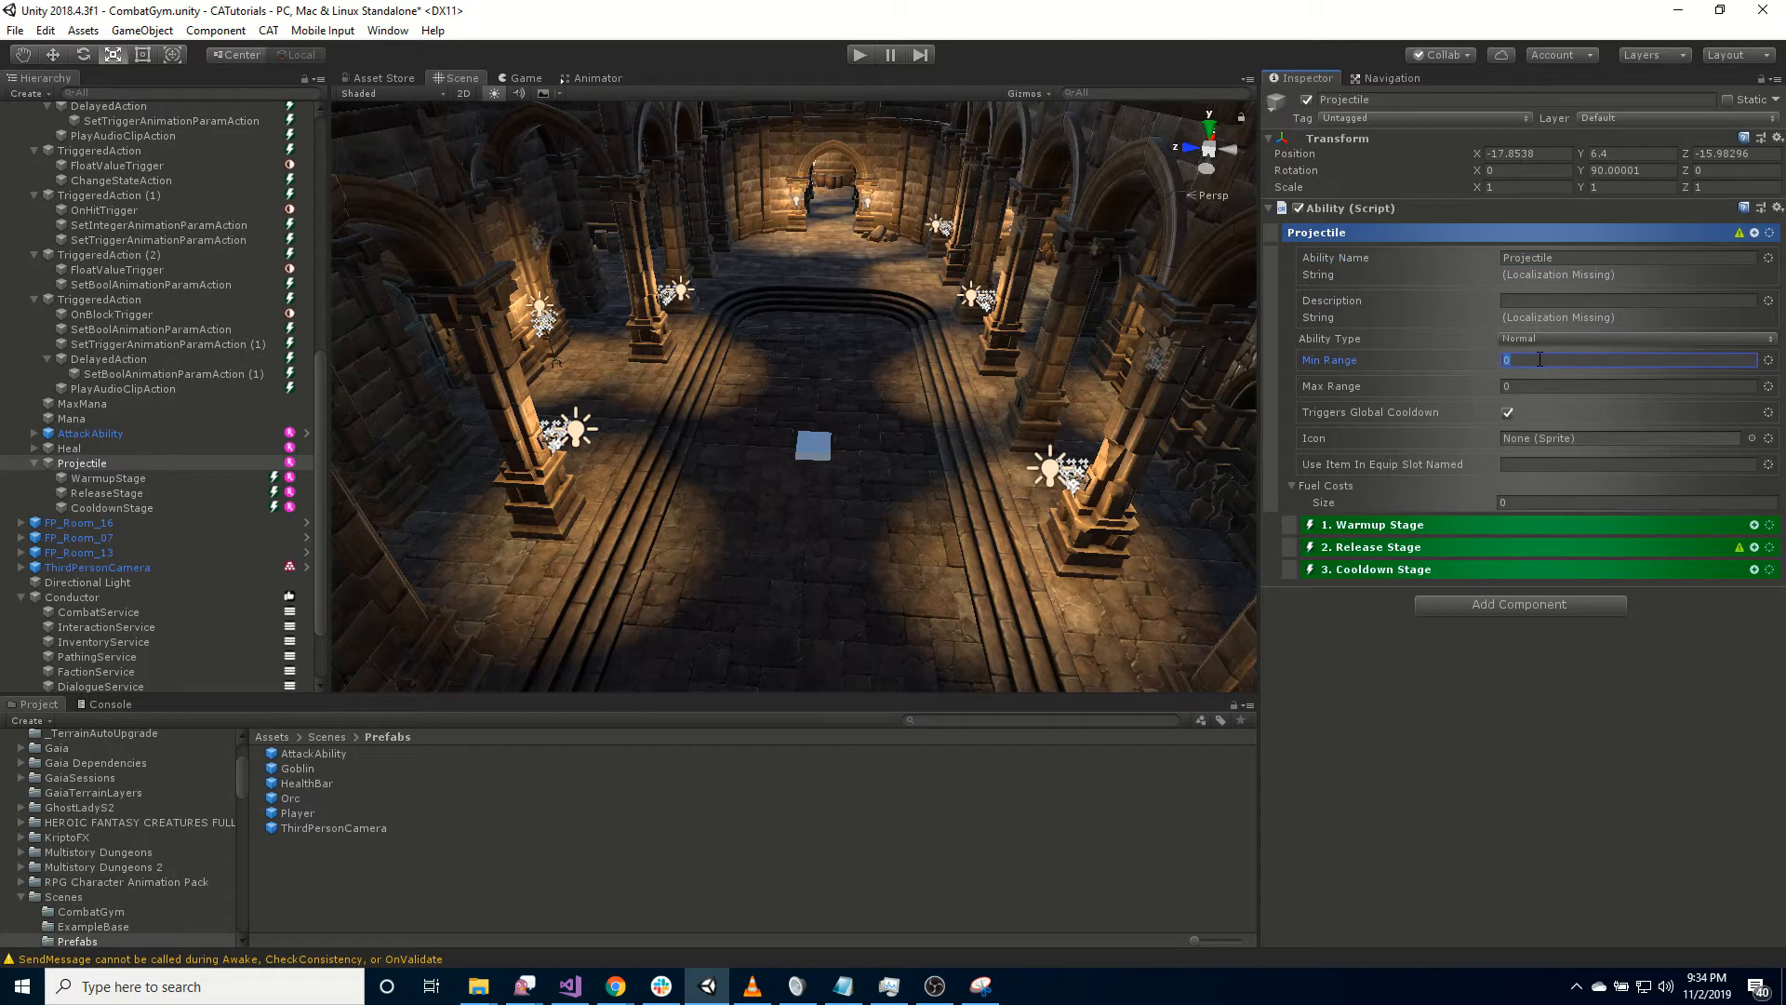
type("2")
key("Tab")
type("20")
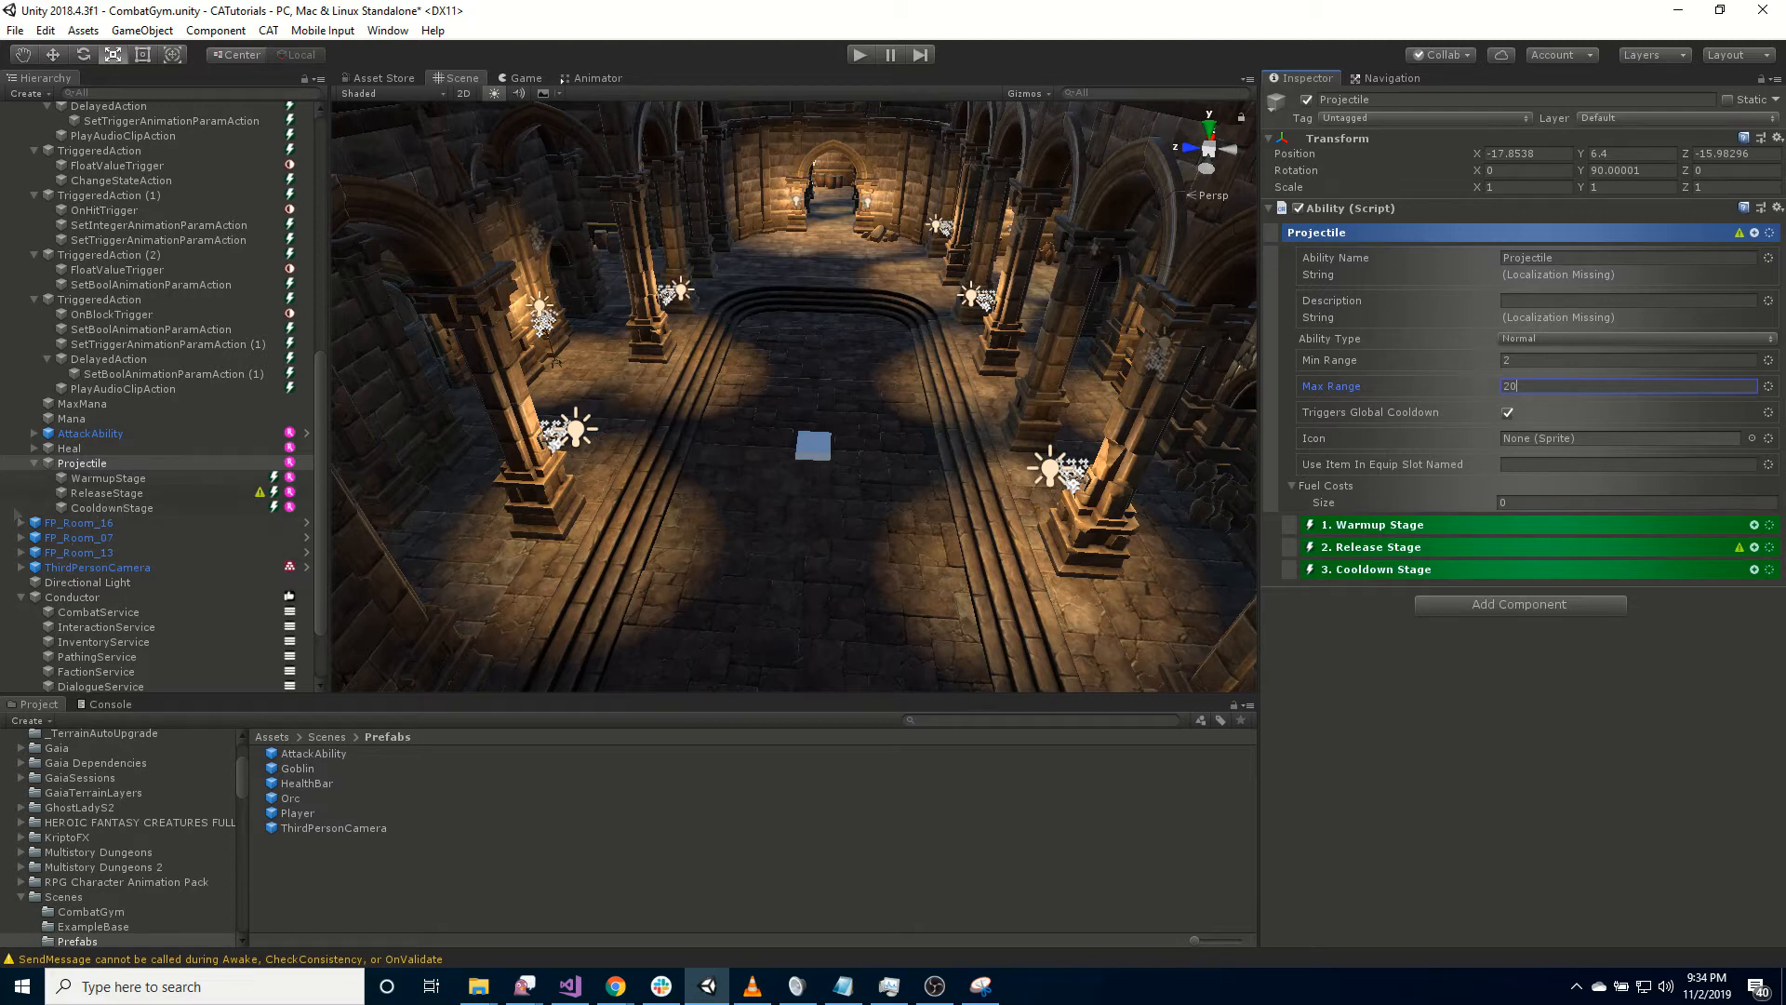
Examine the parameter list of the character's animation controller in the Animator, and return to the scene view.
key("alt+Tab")
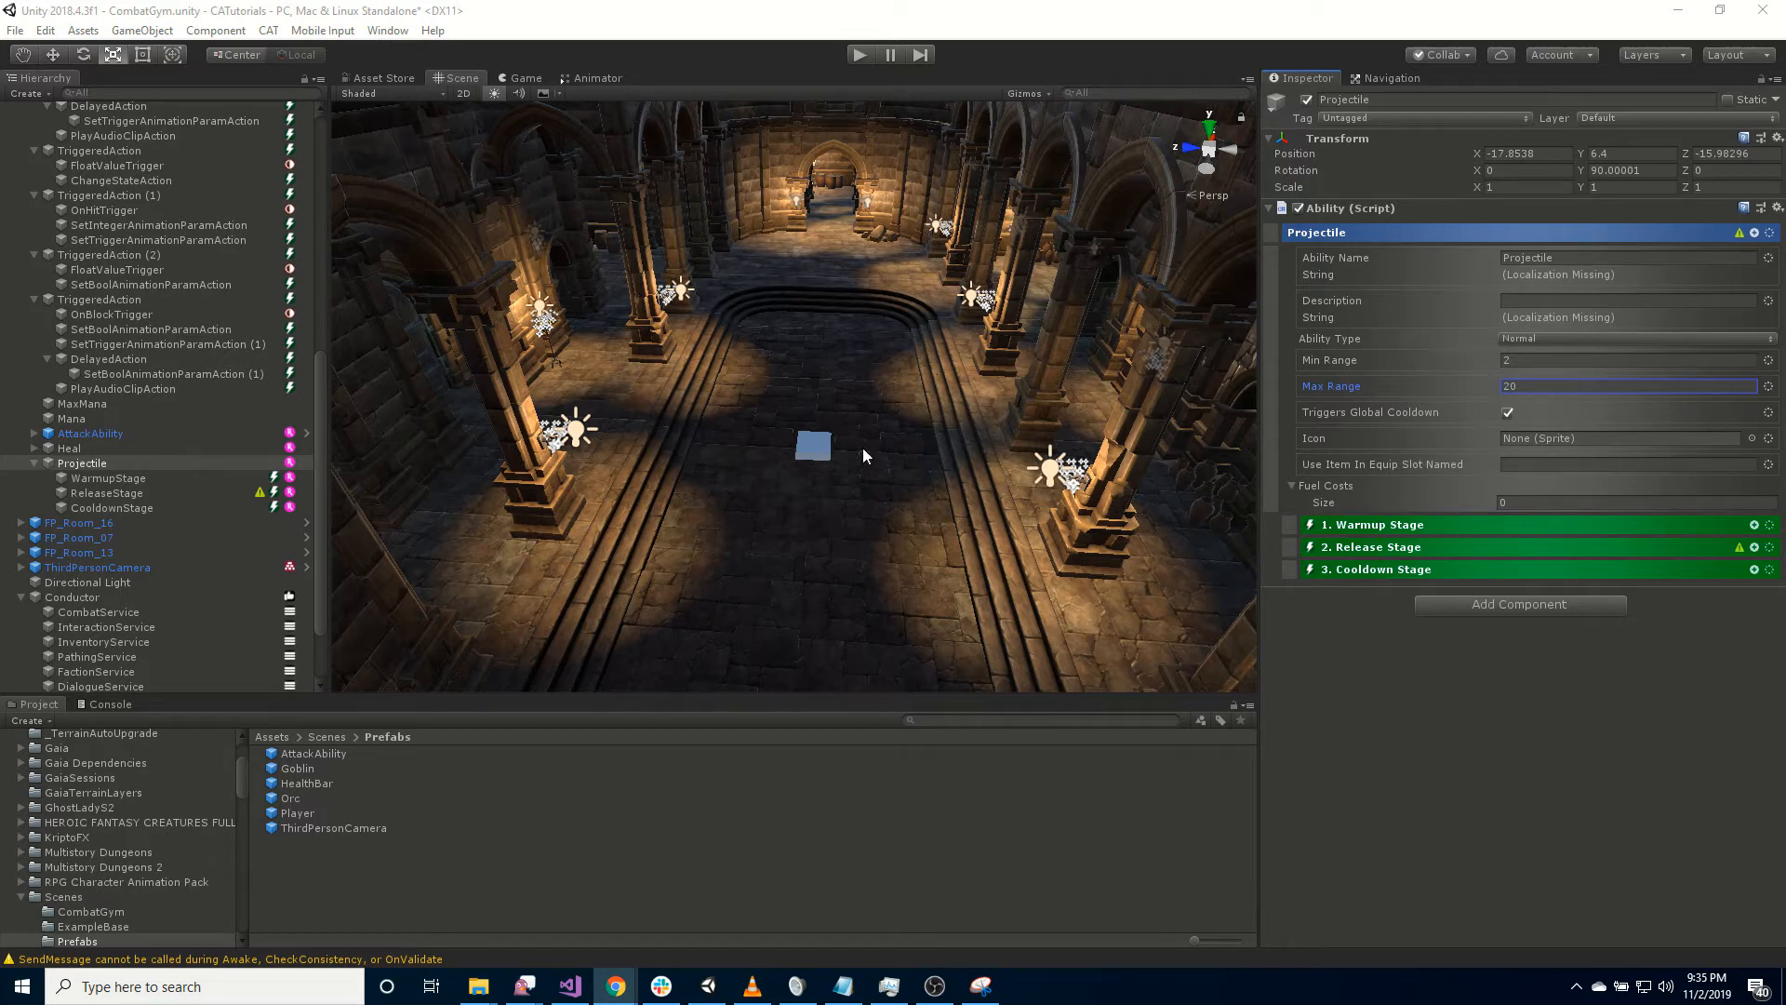
left_click(598, 78)
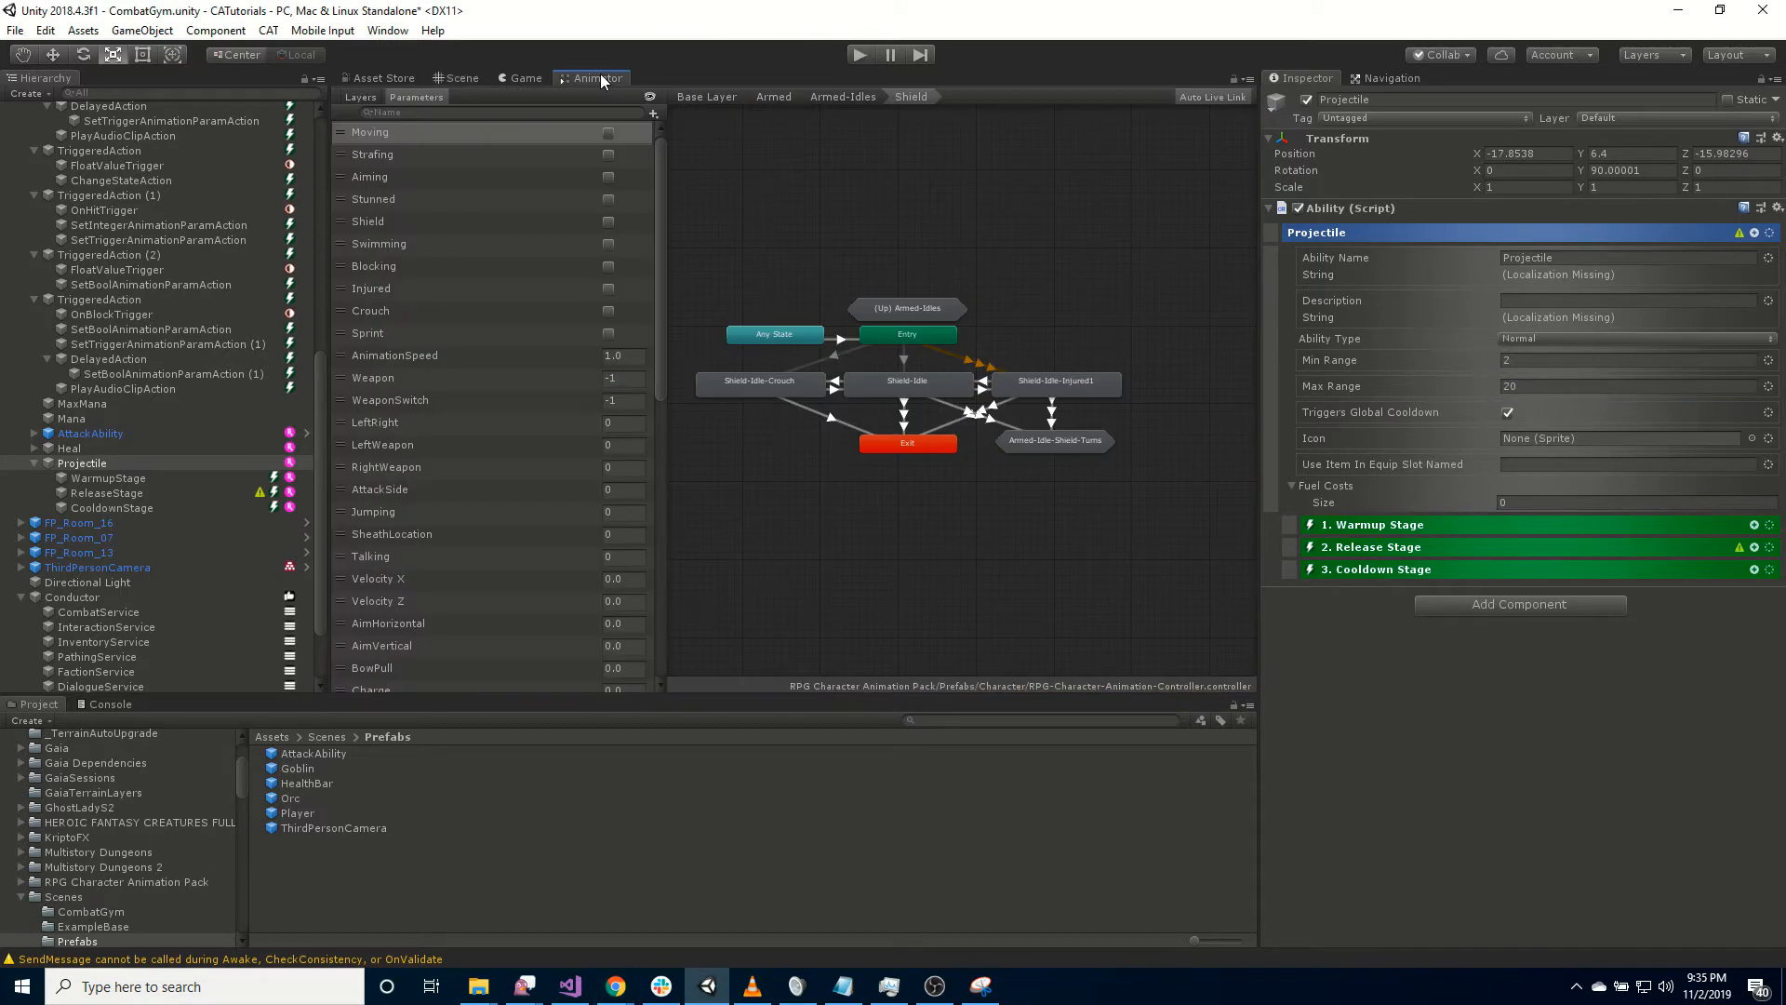
scroll(590, 476, "down", 3)
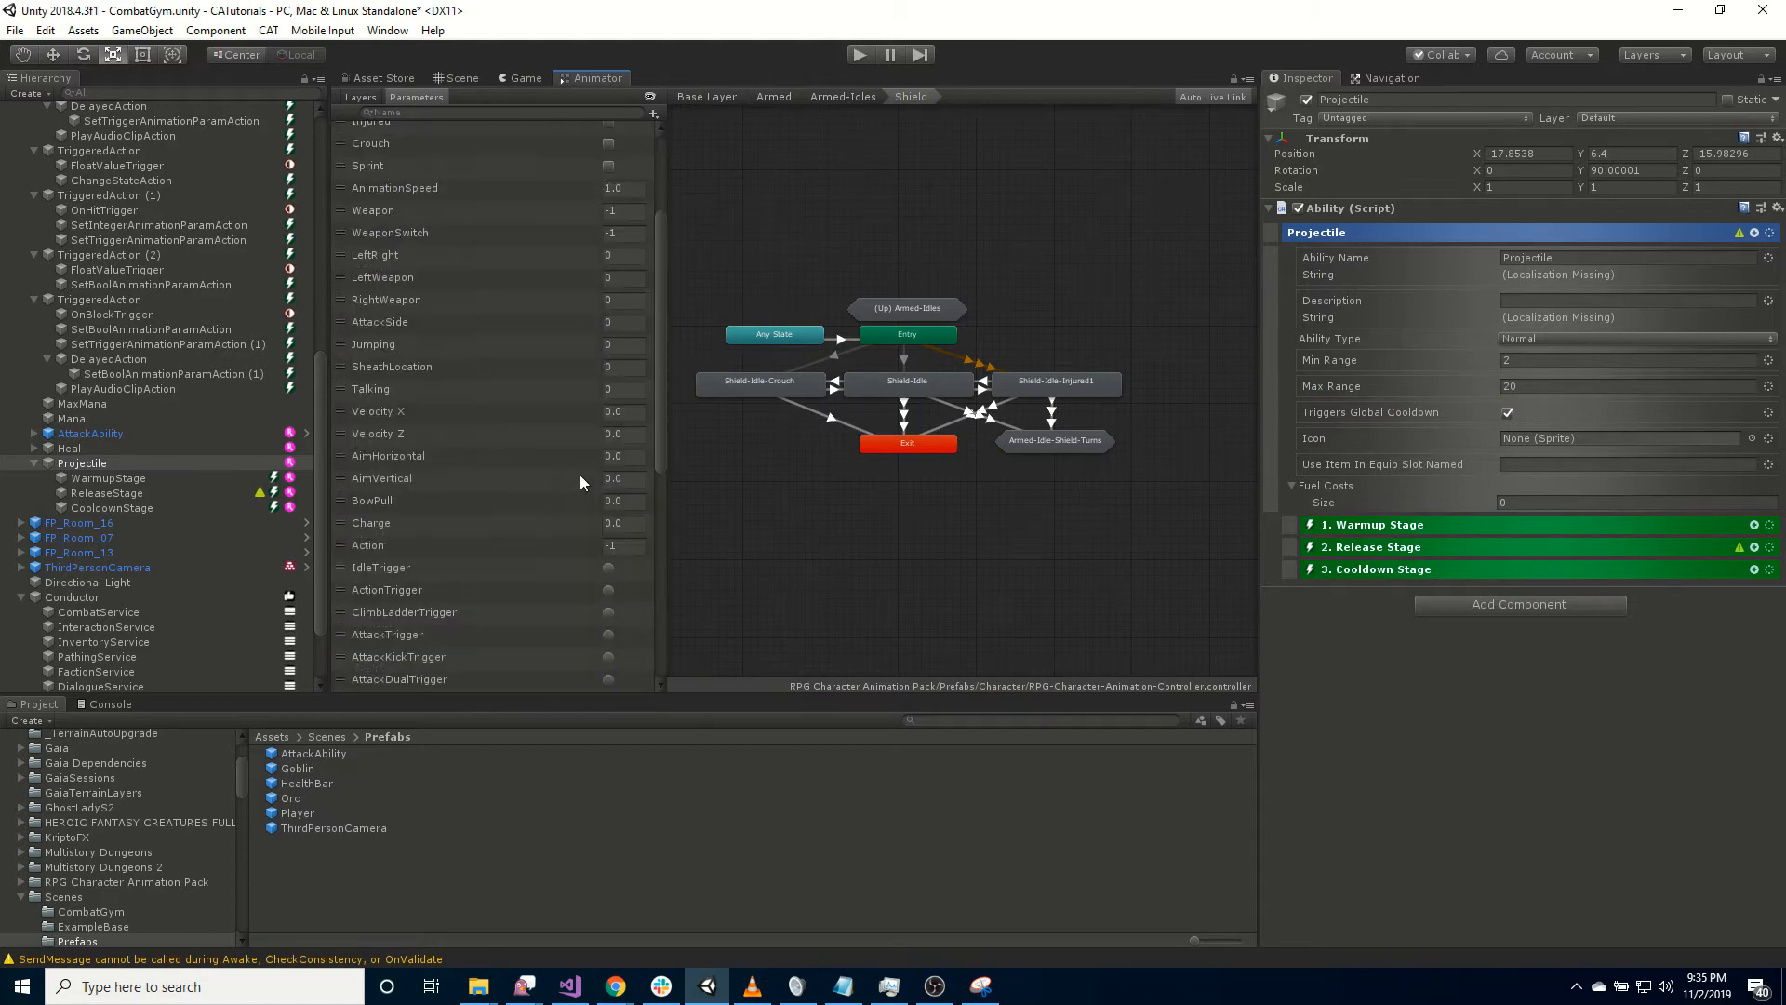
scroll(579, 475, "up", 3)
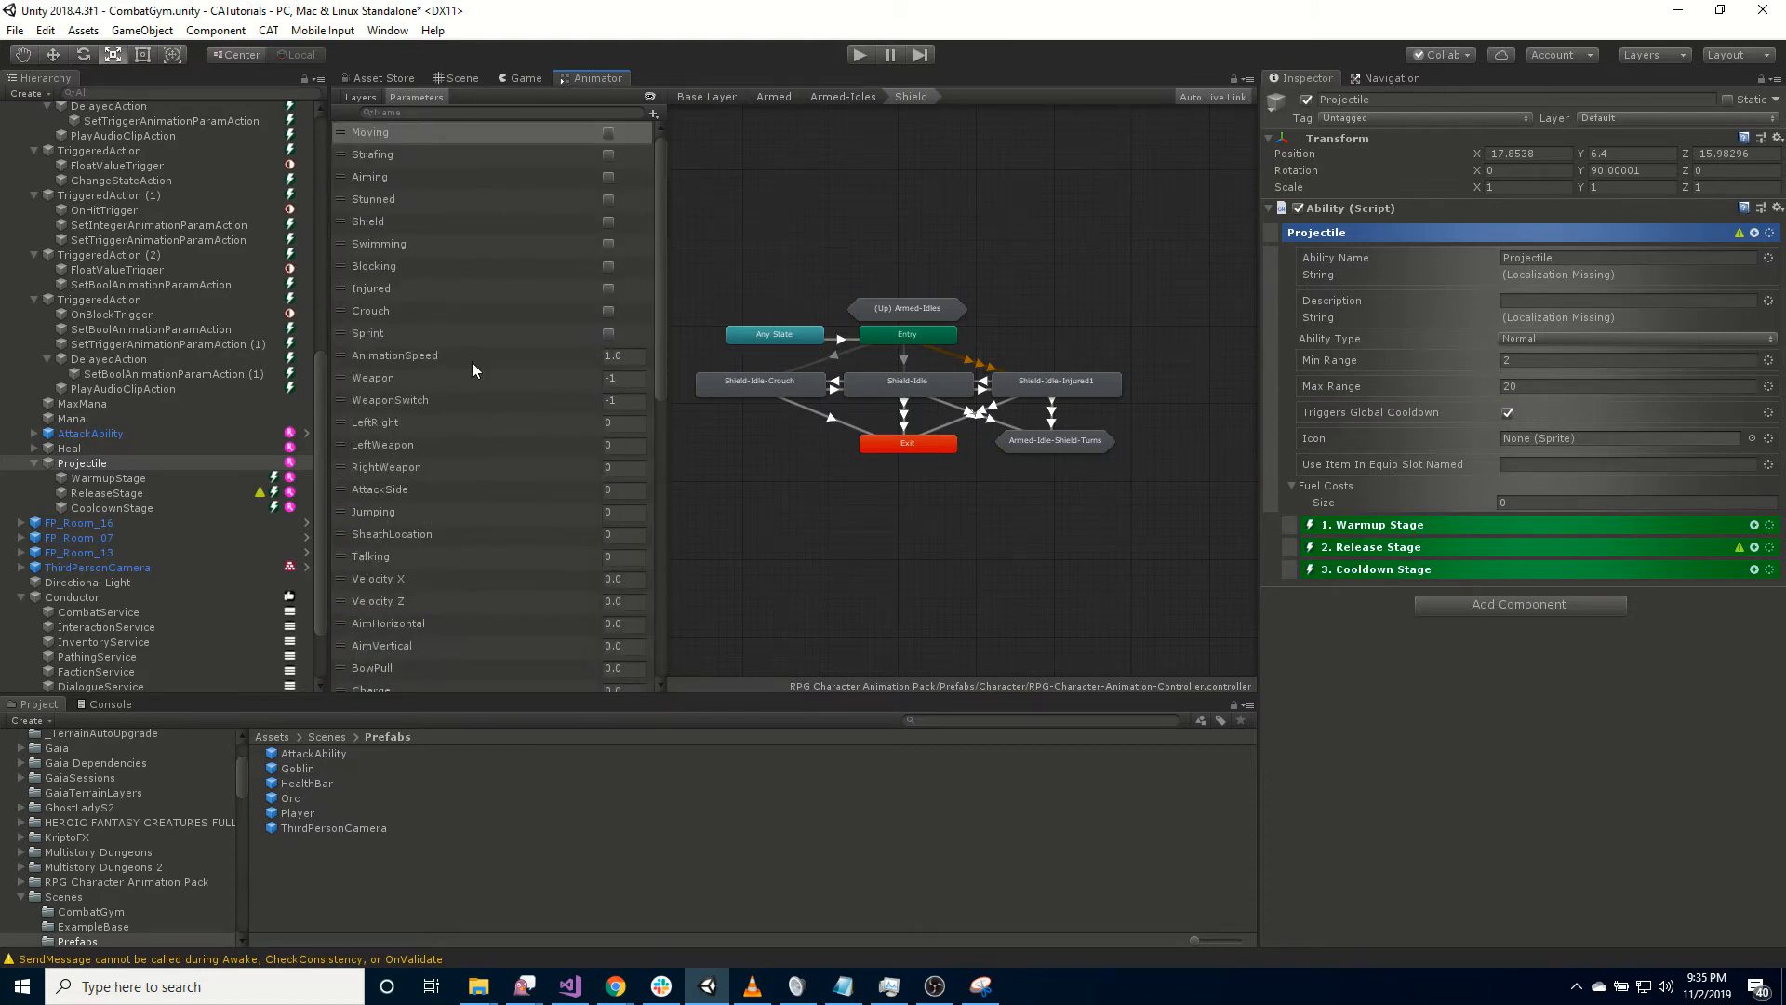
left_click(462, 79)
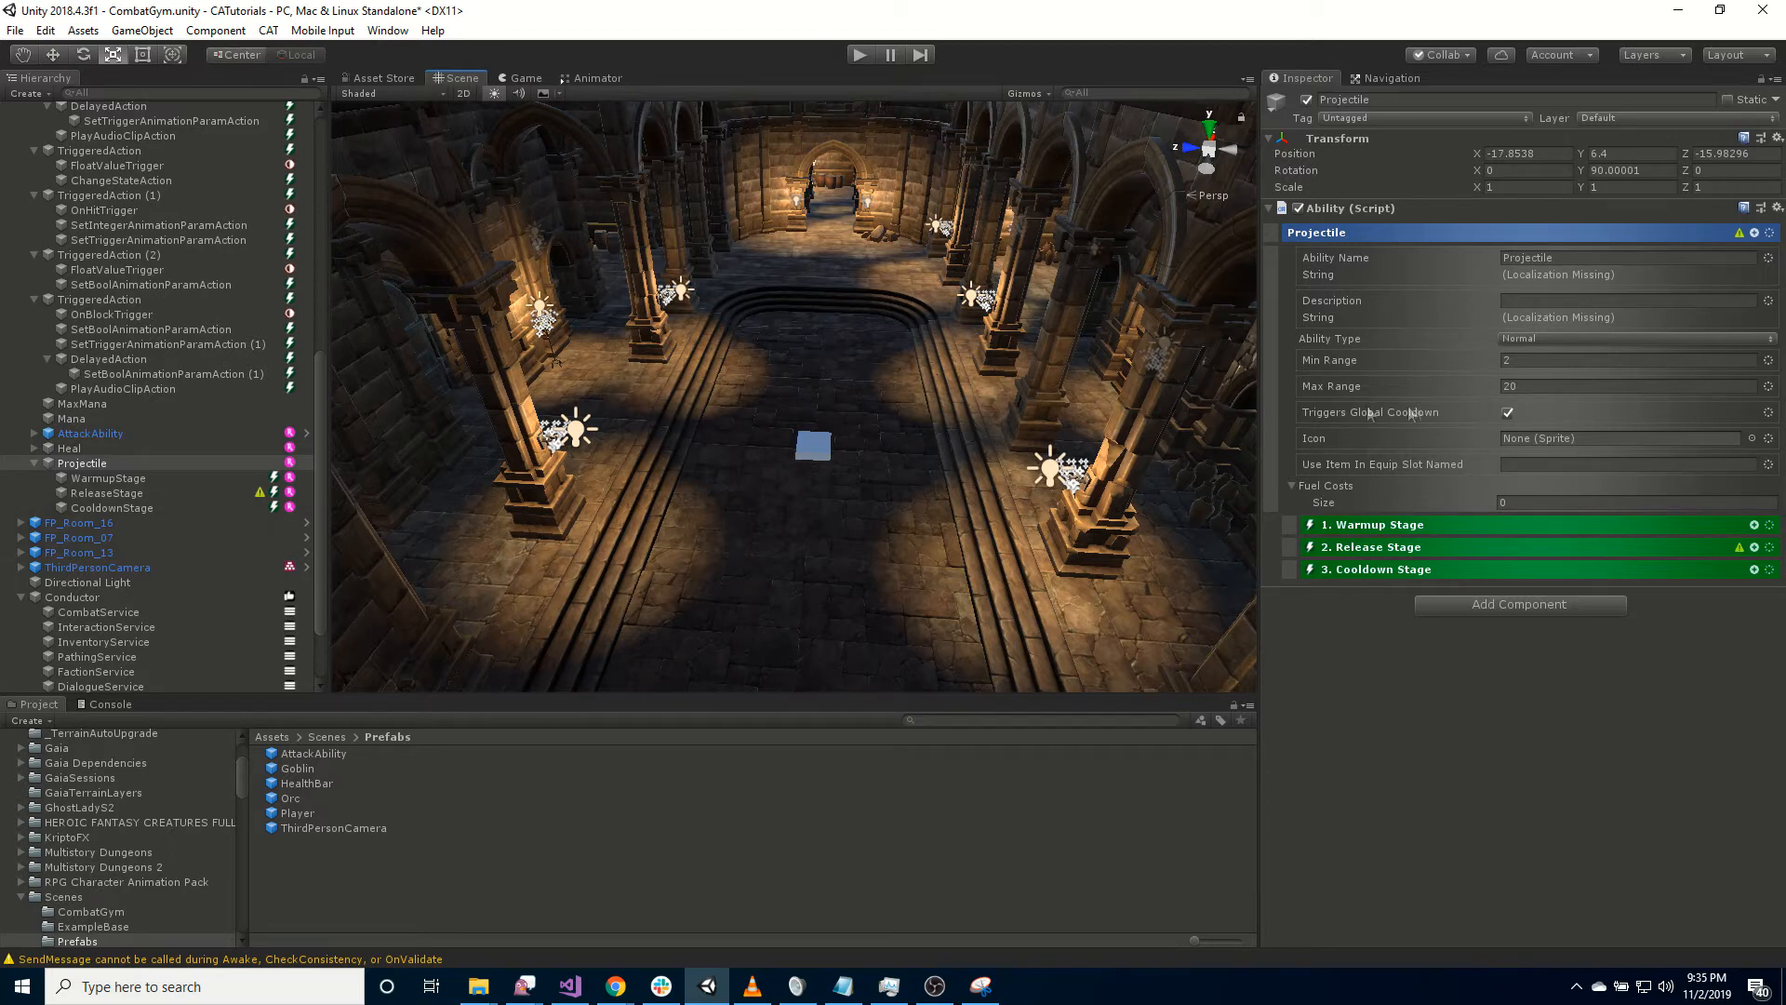
Set the Warmup Stage duration to 2 and add a Set Integer Animation Param action as its child.
left_click(1397, 526)
left_click(1507, 550)
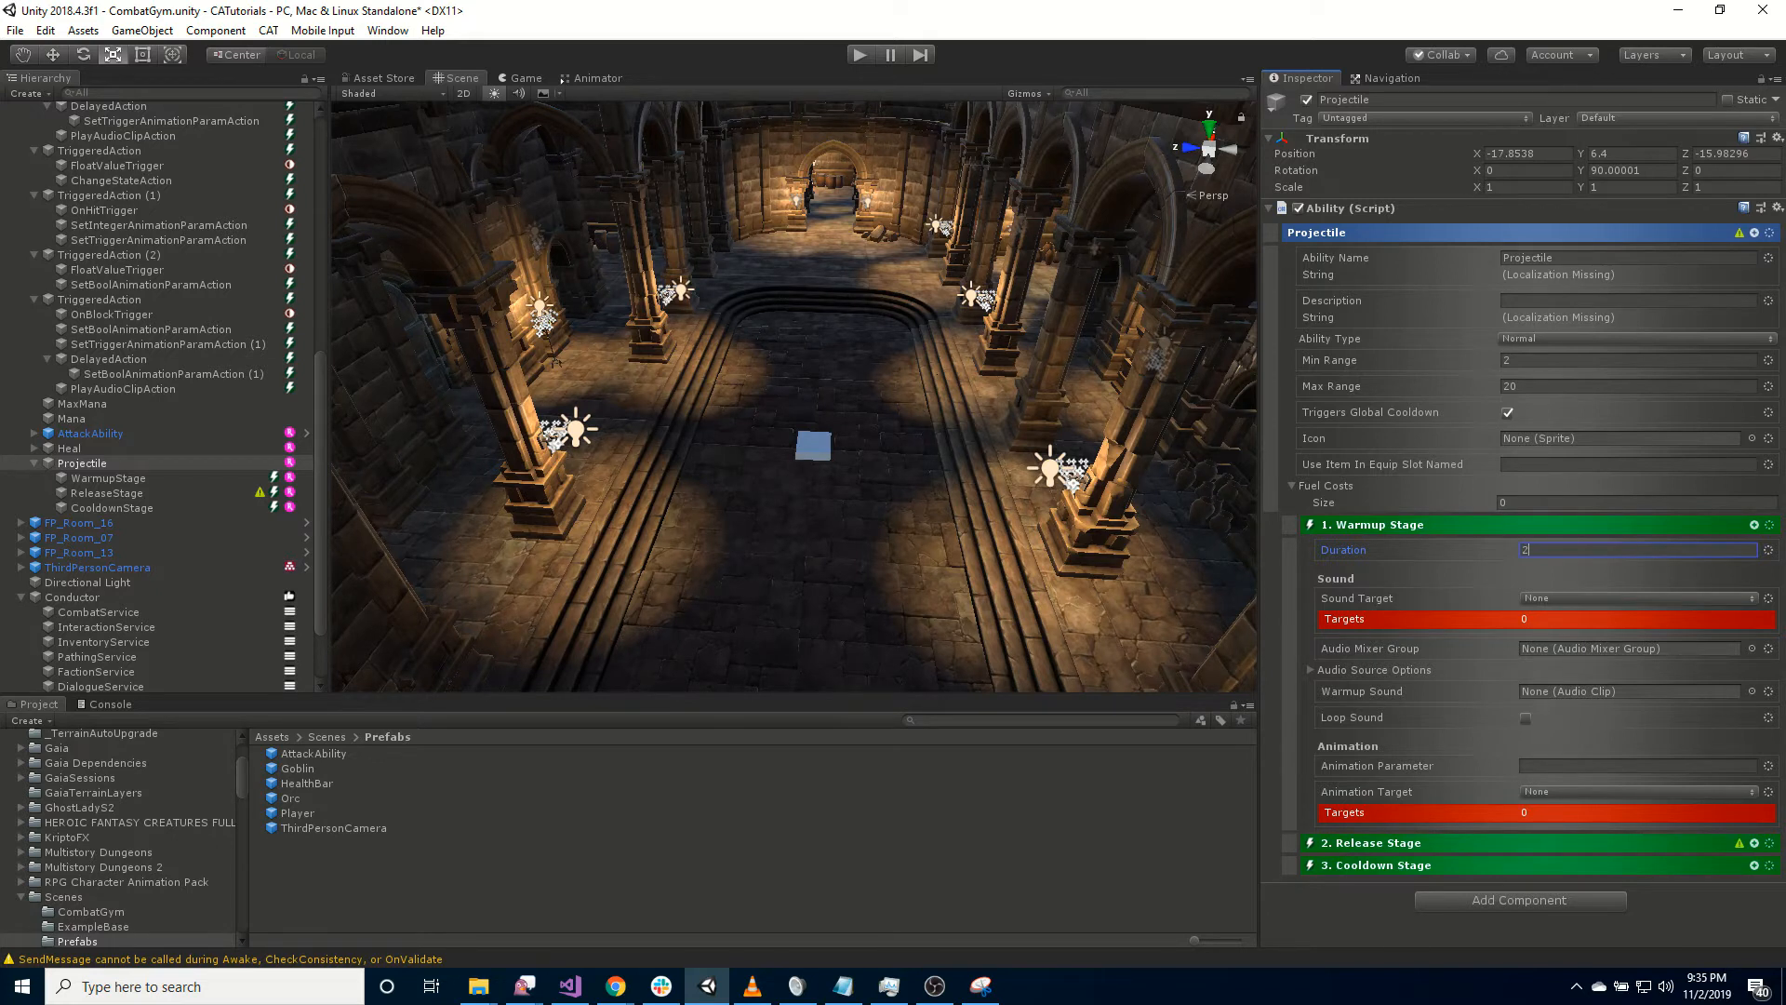
left_click(1755, 526)
type("inte")
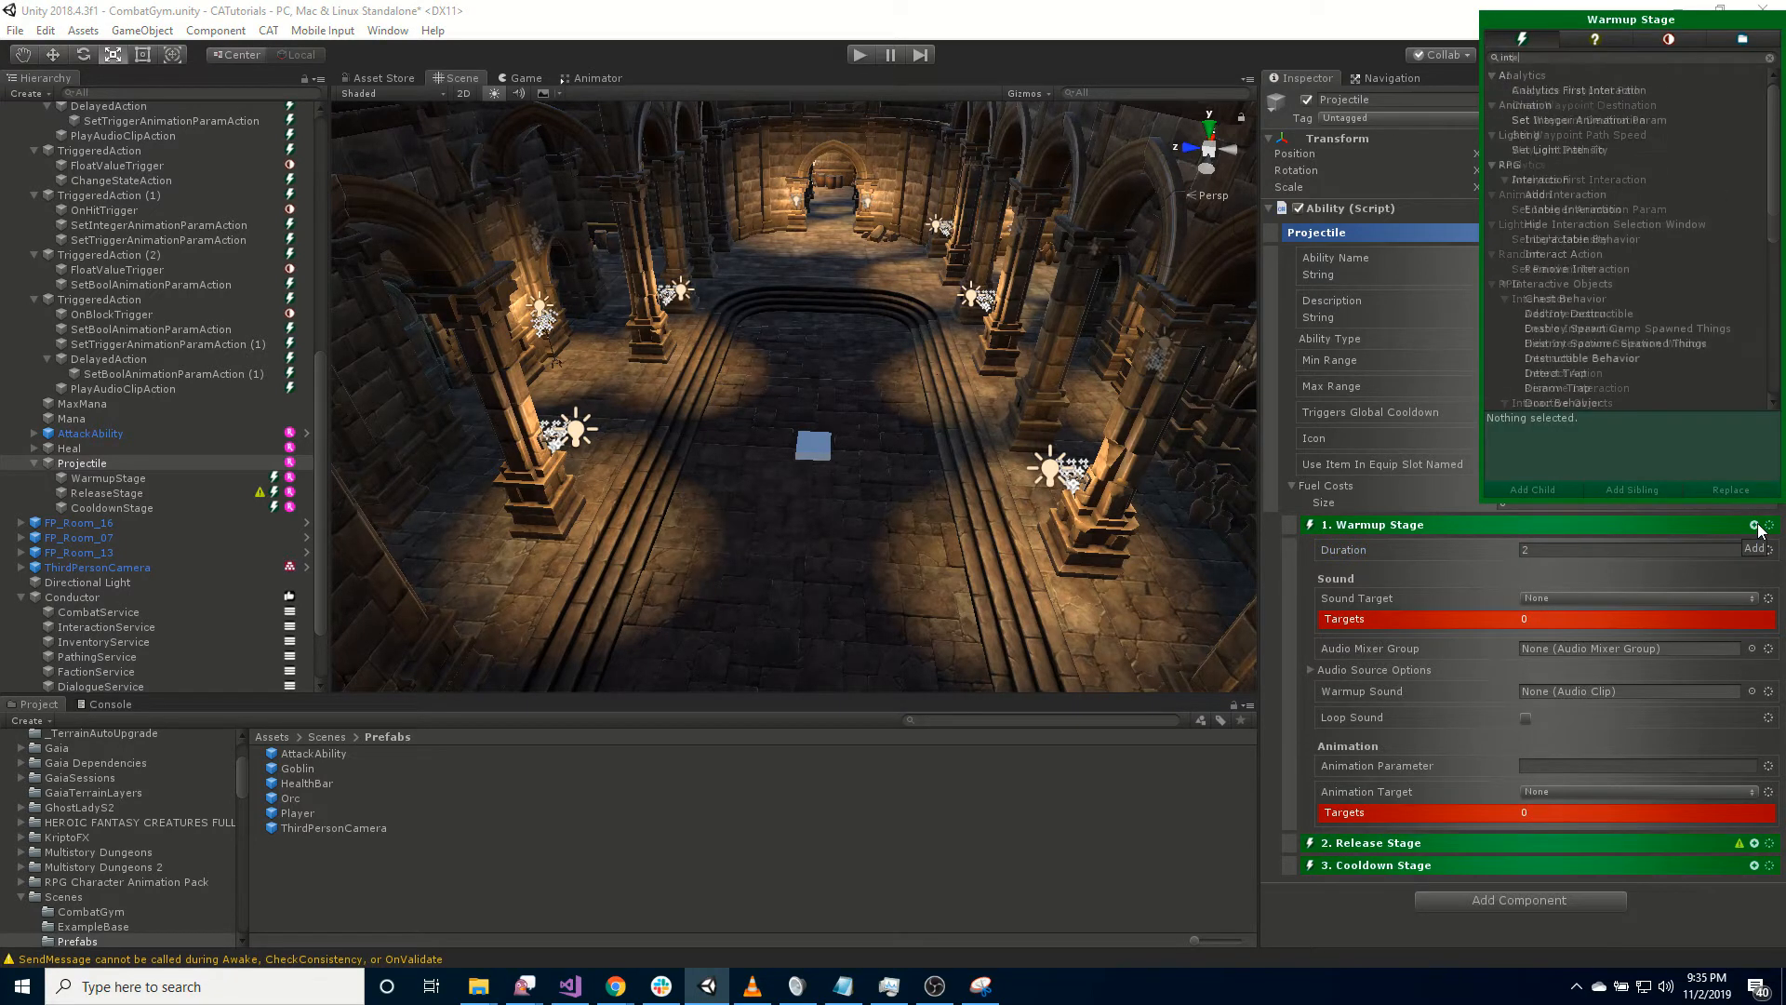
left_click(1627, 120)
double_click(1627, 118)
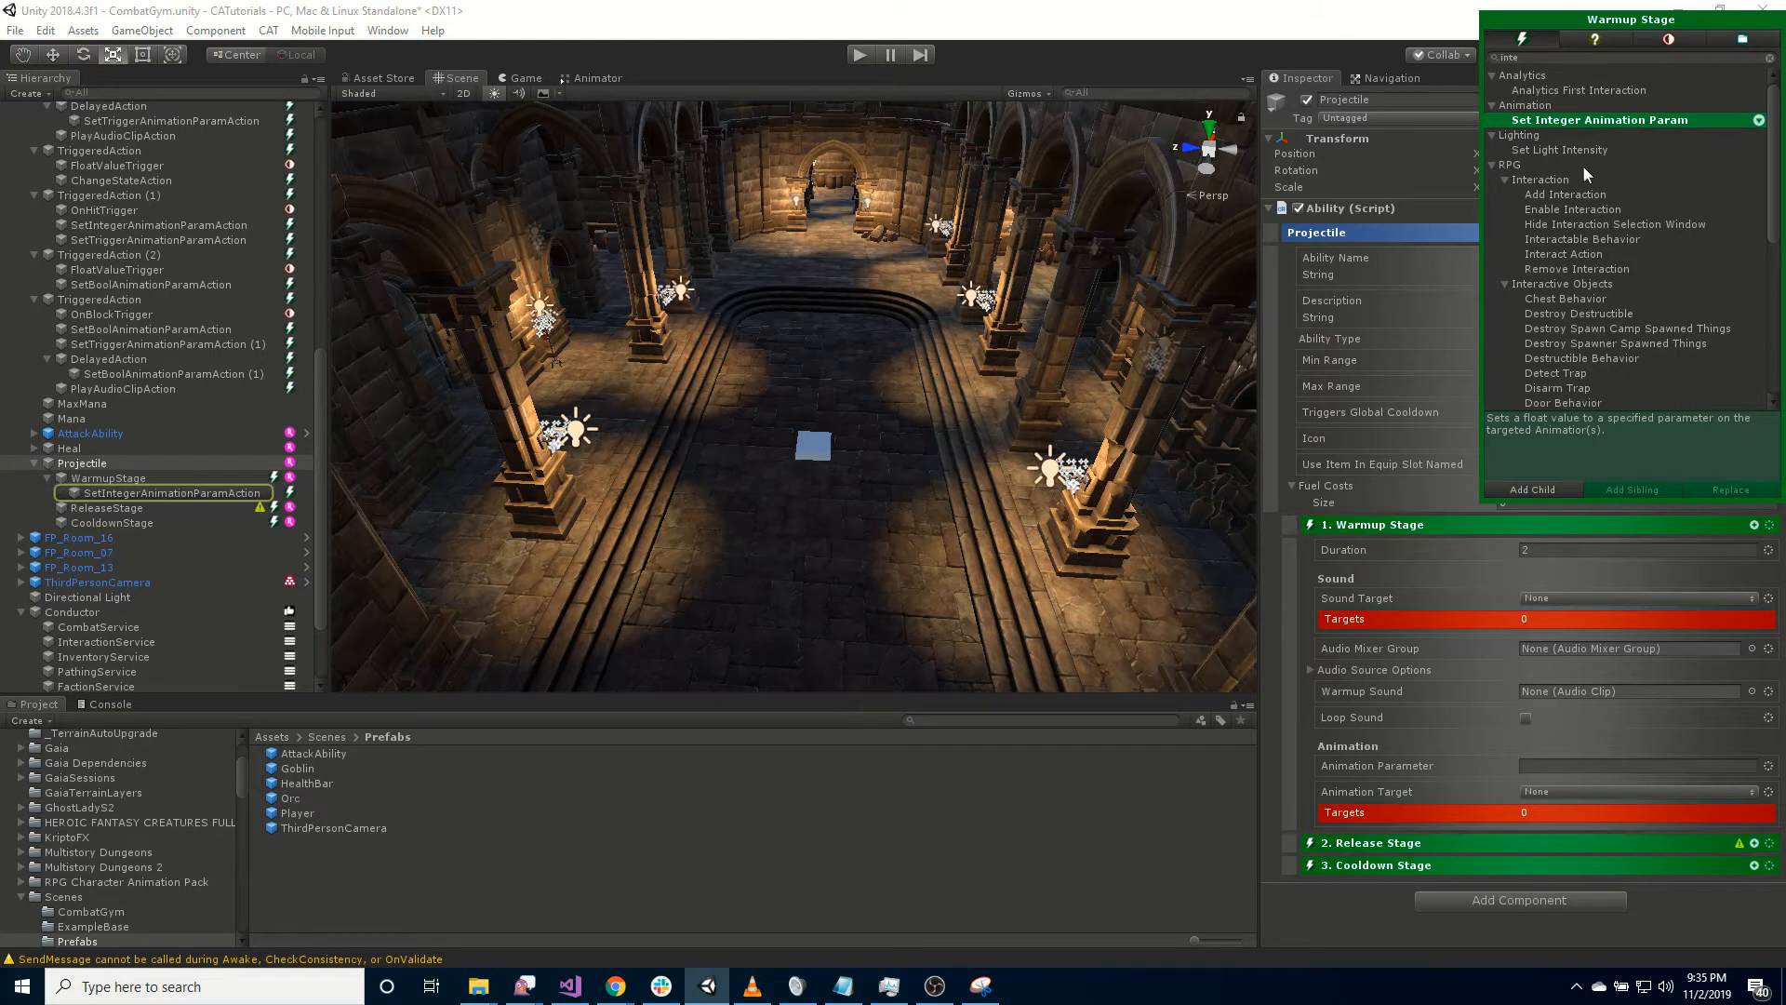
Add a Spawn Action as a child of Projectile's Warmup Stage.
left_click(1560, 59)
type("spawn")
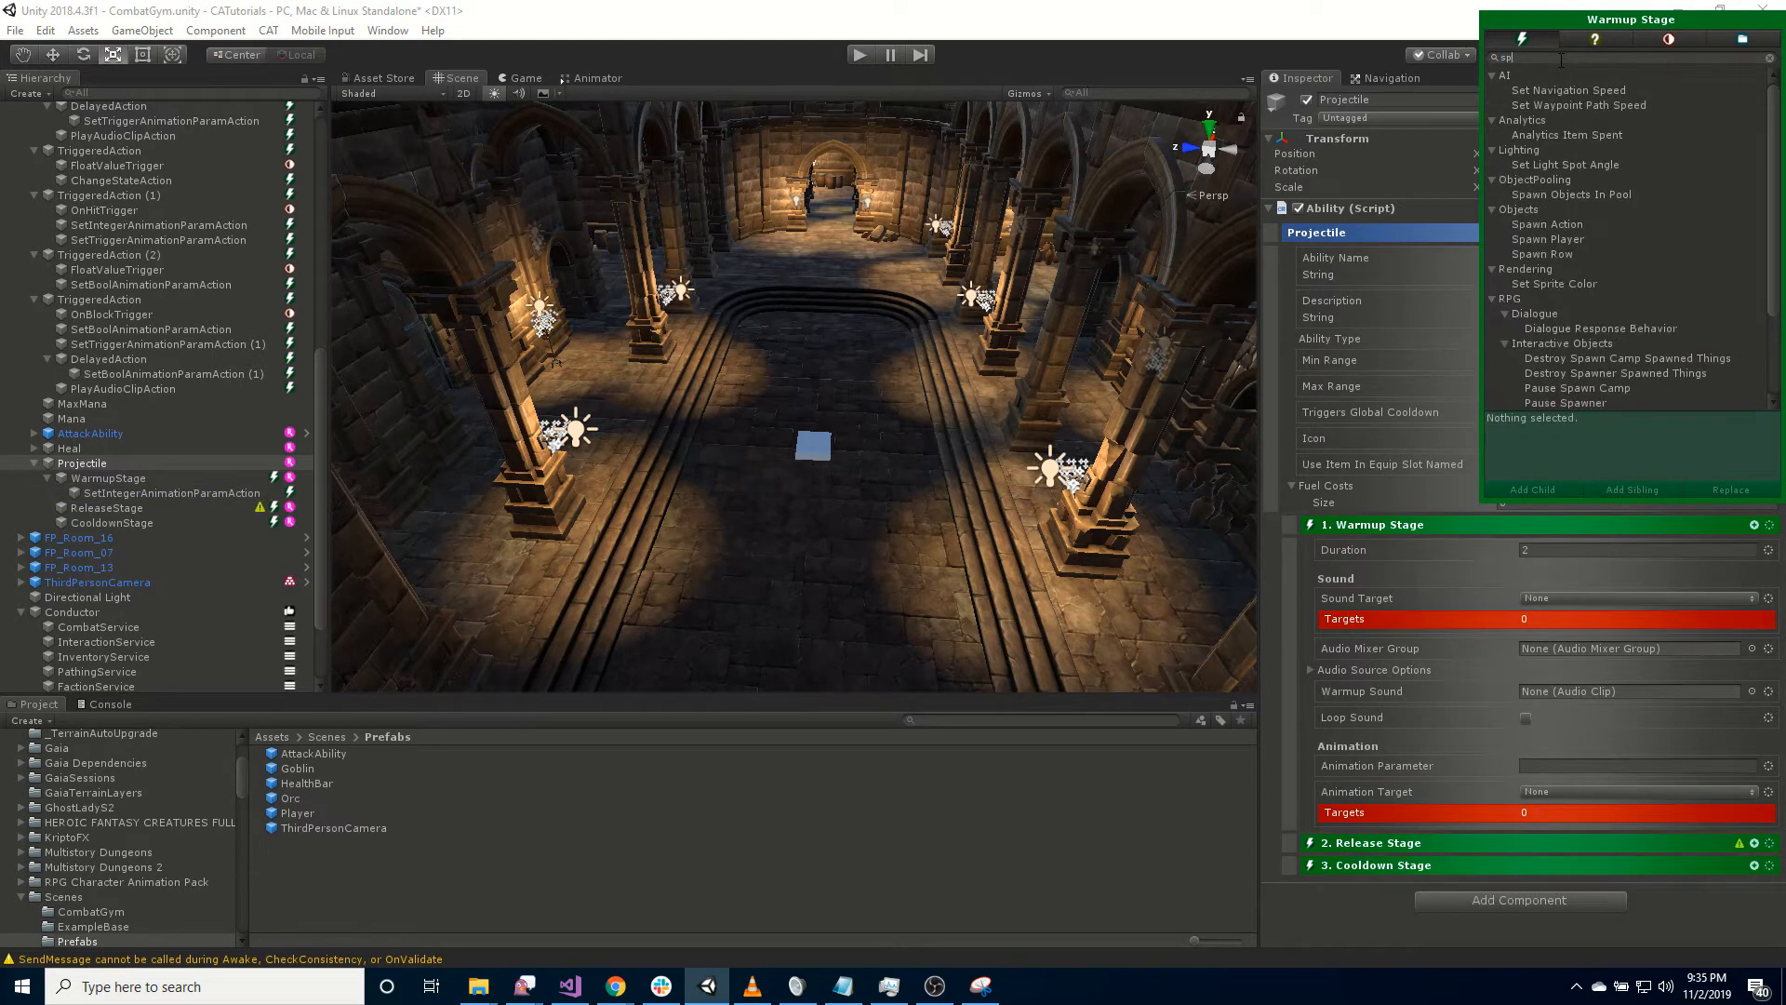
double_click(1581, 121)
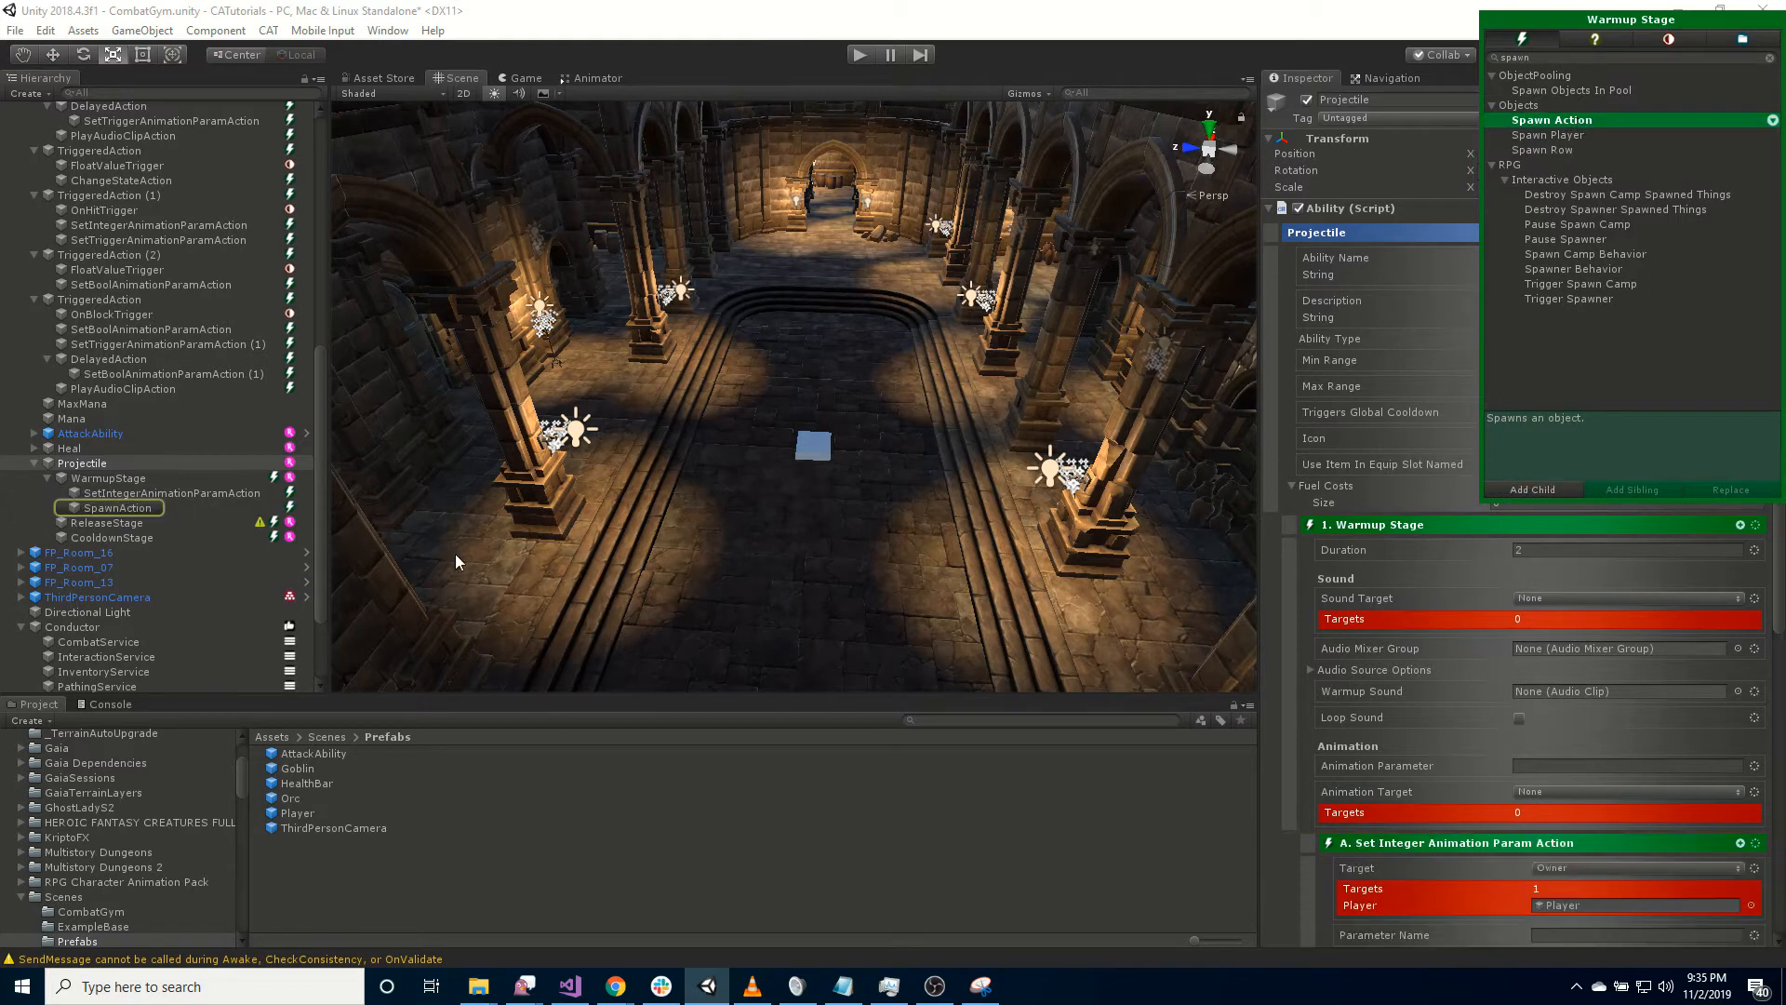
left_click(149, 508)
Enable the Path option for the target of Projectile's Set Integer Animation Param action and set the path to Body.
left_click(171, 492)
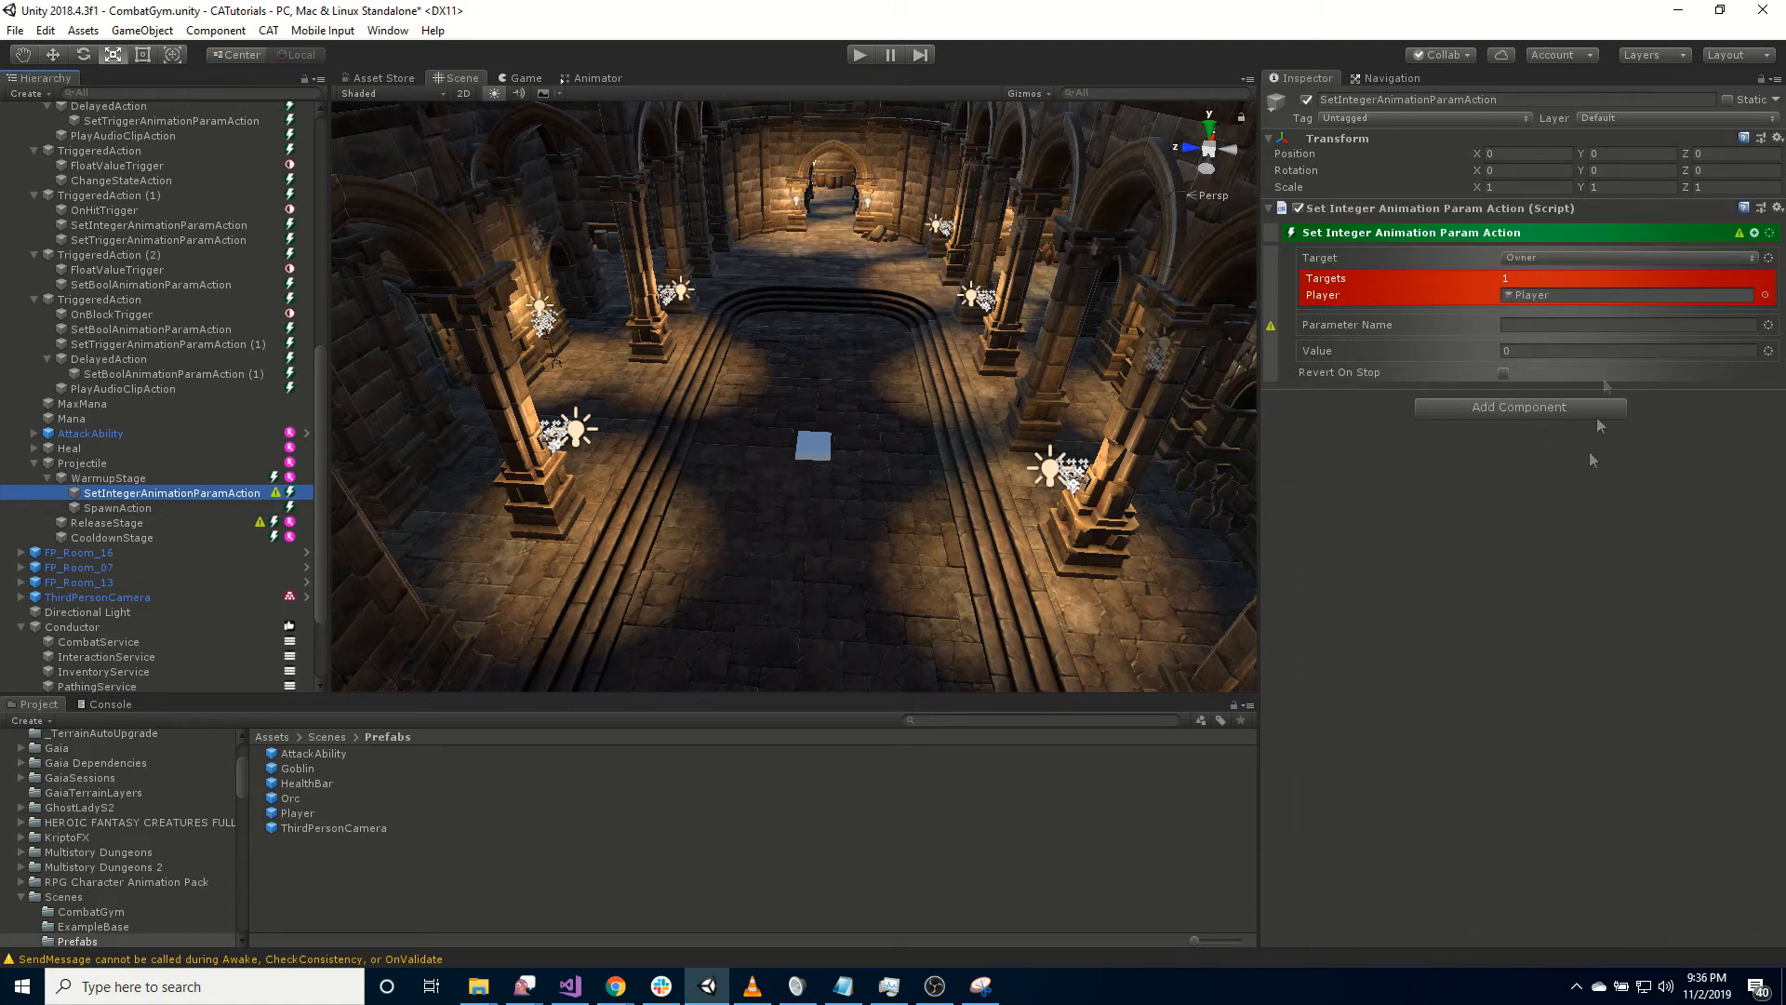
left_click(1767, 258)
mouse_move(1709, 465)
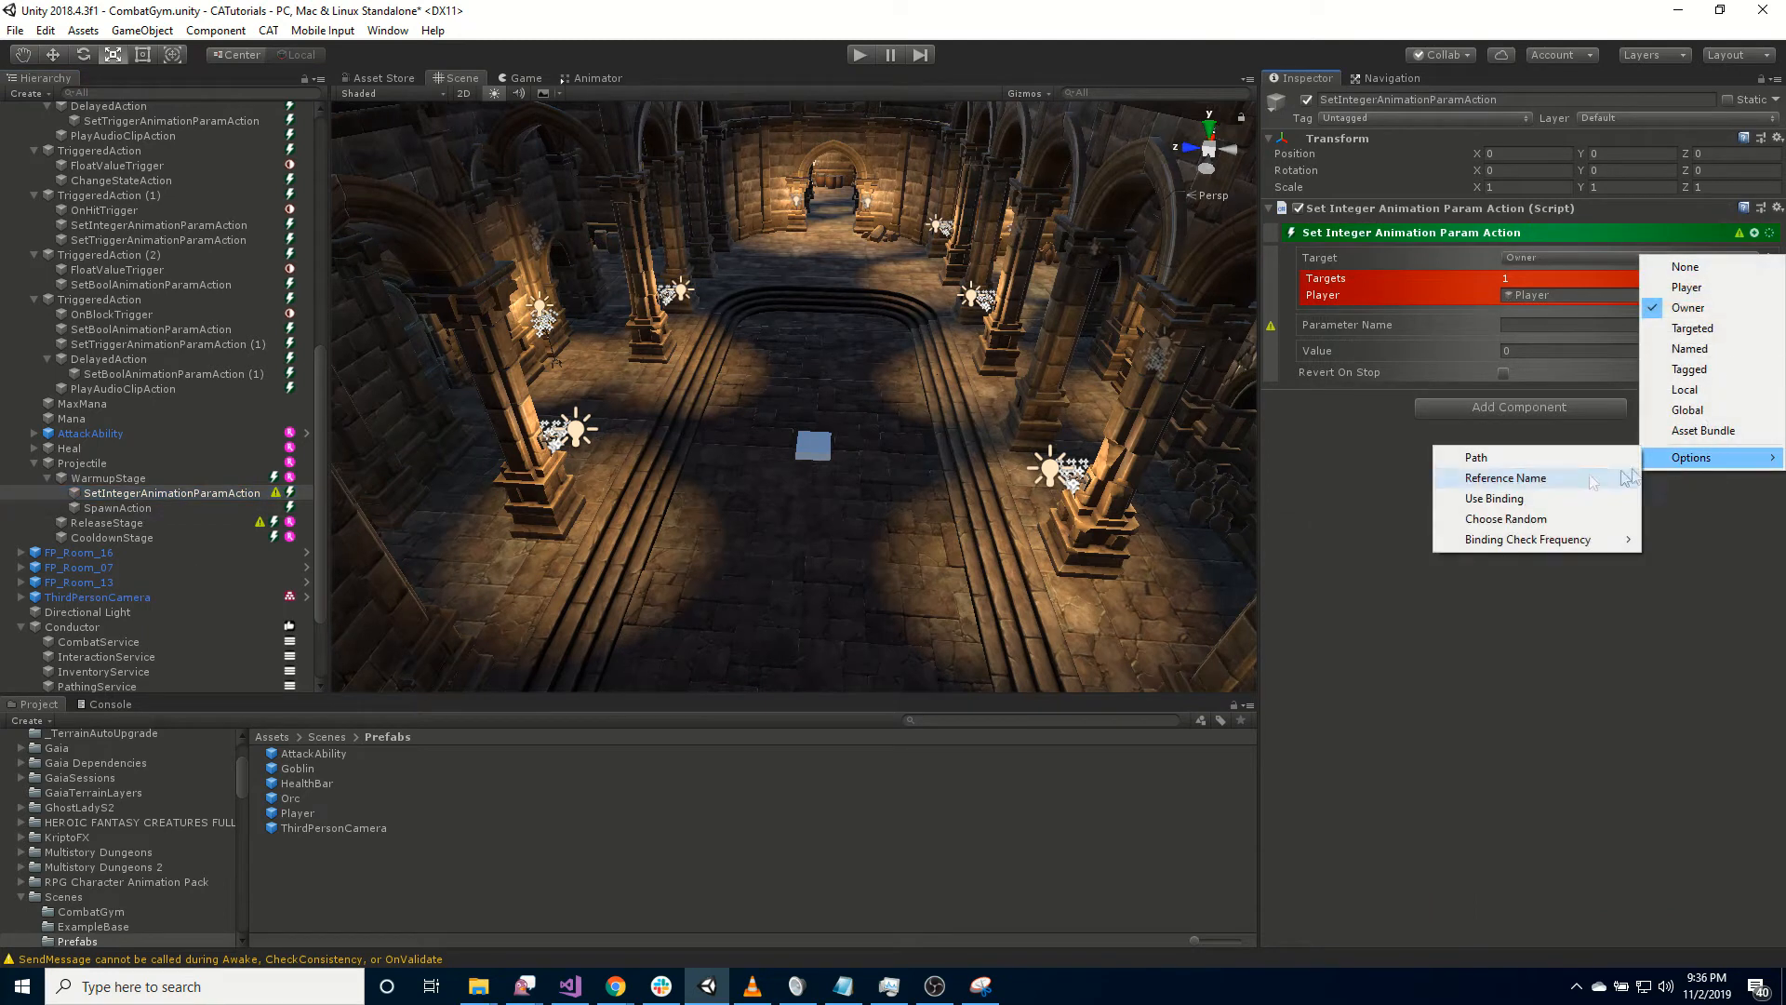
left_click(1504, 453)
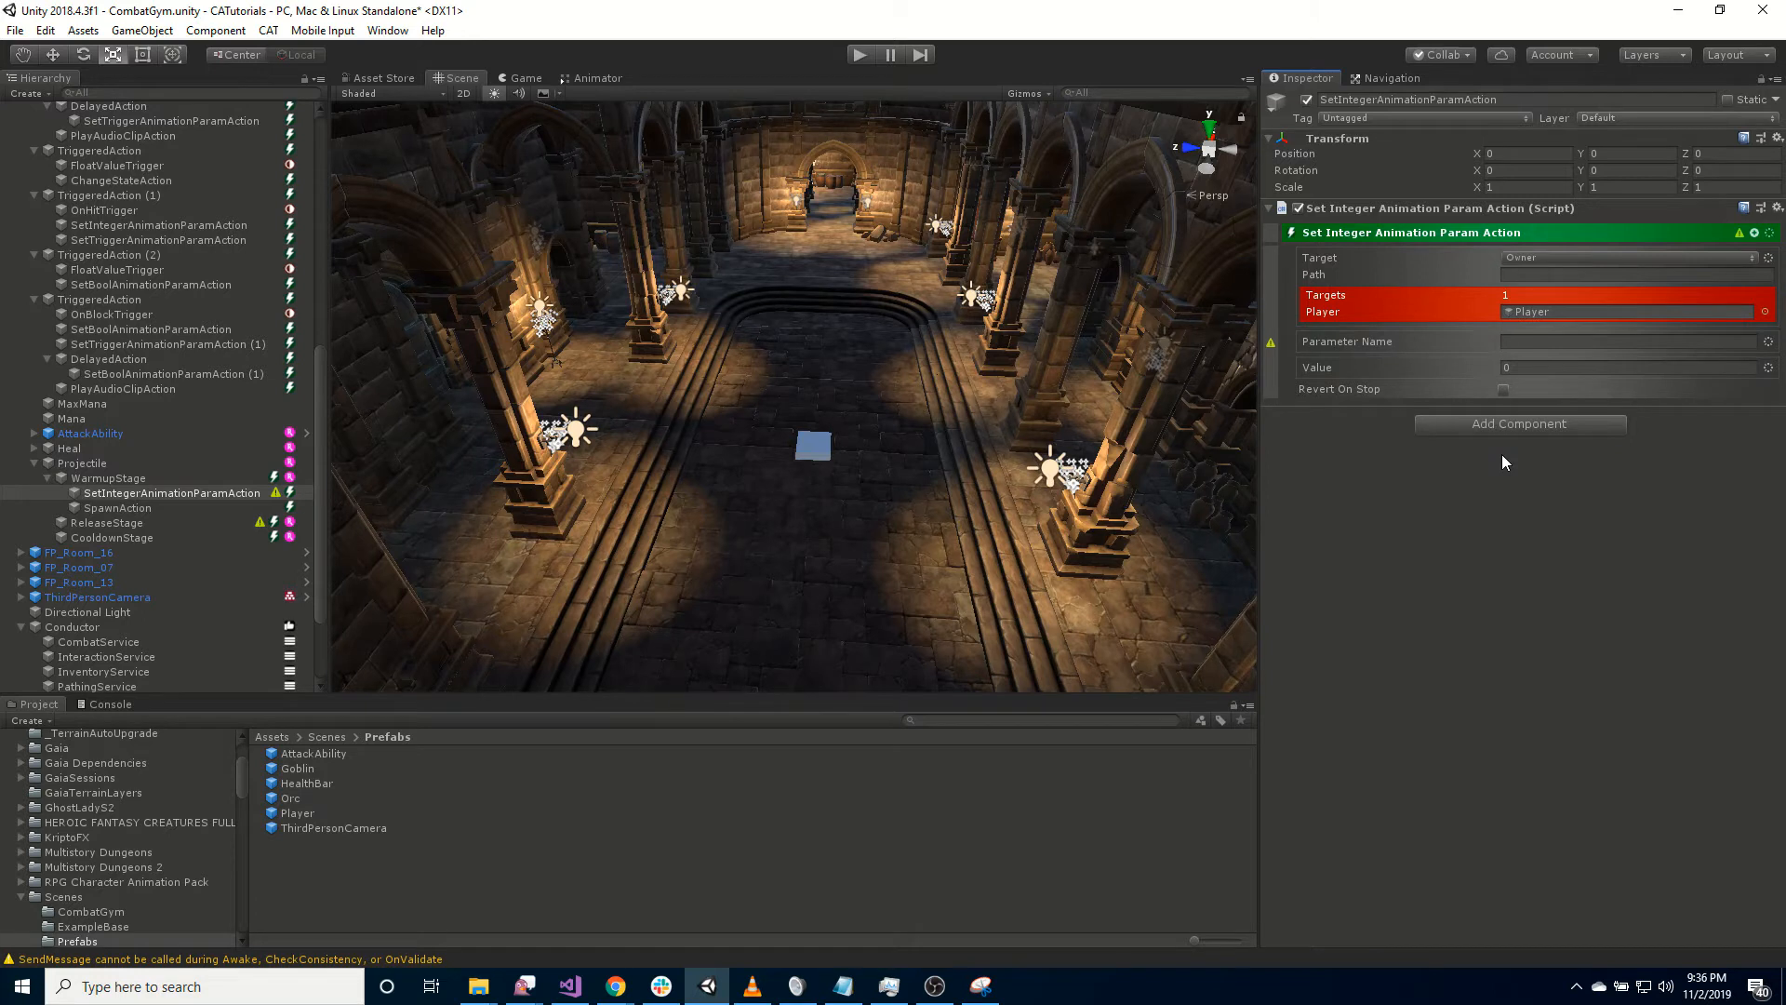
left_click(1526, 274)
type("Body")
Set the animation action's parameter name to LeftRight and its value to 2.
left_click(1534, 342)
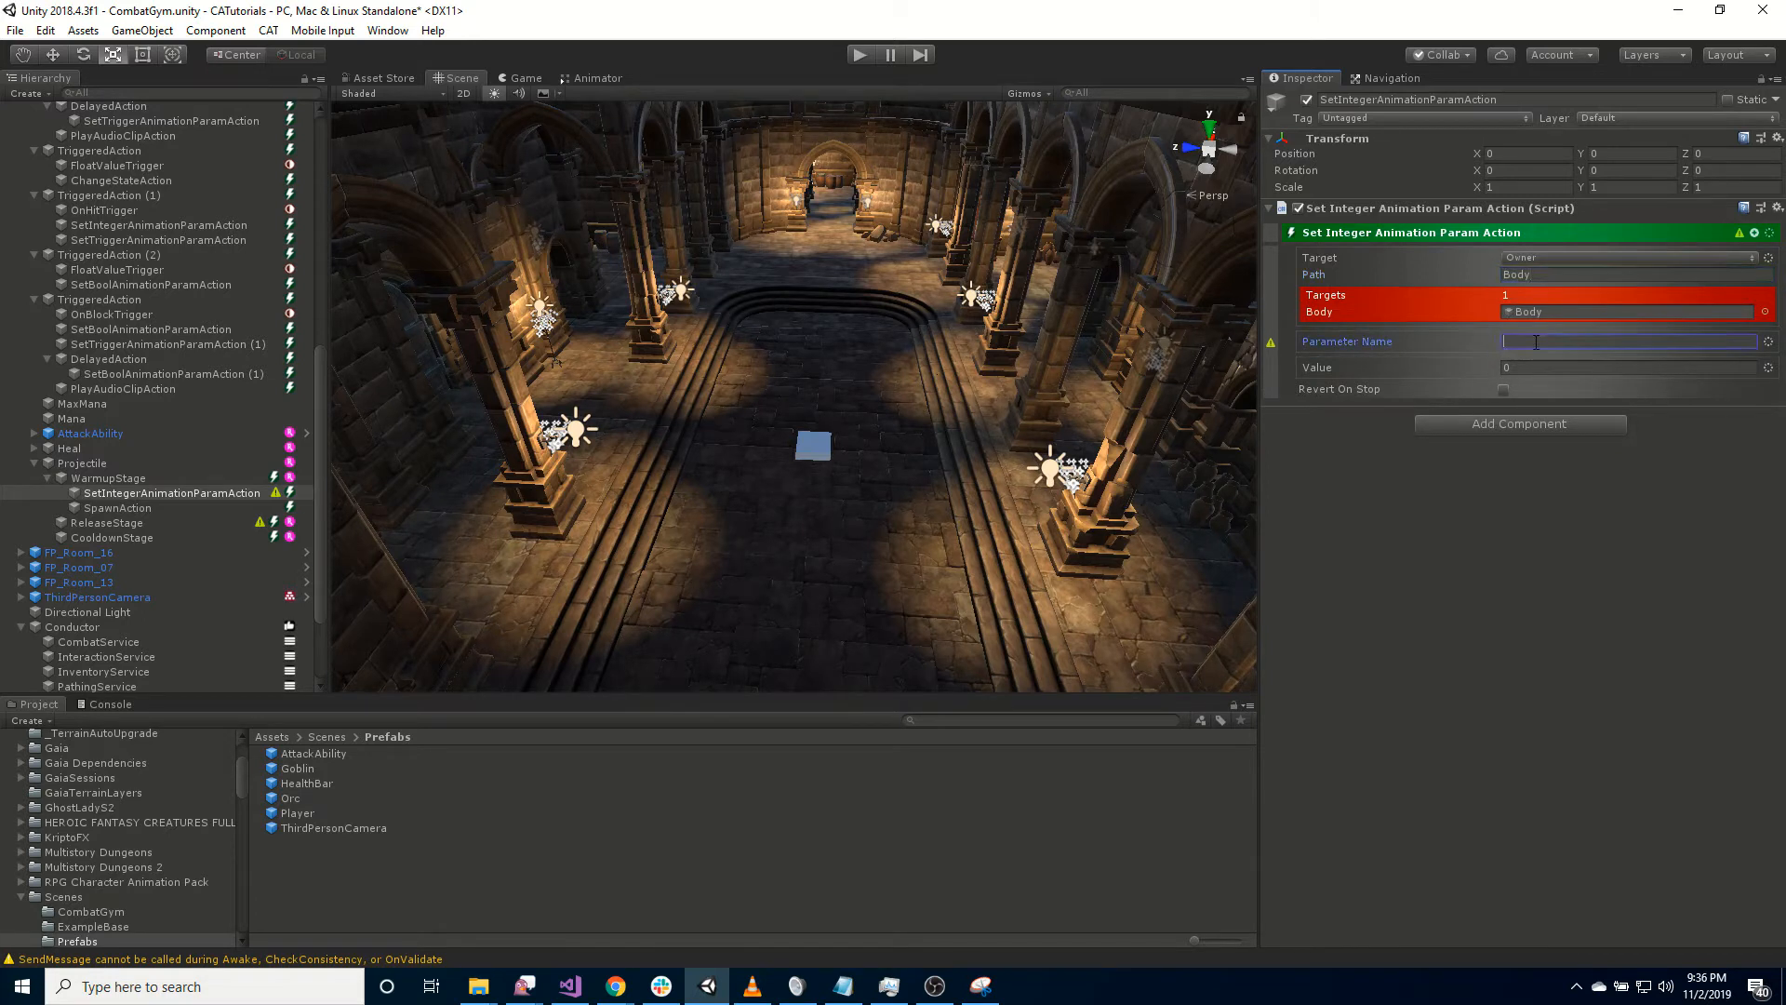
type("LeftRight")
key("Tab")
type("2")
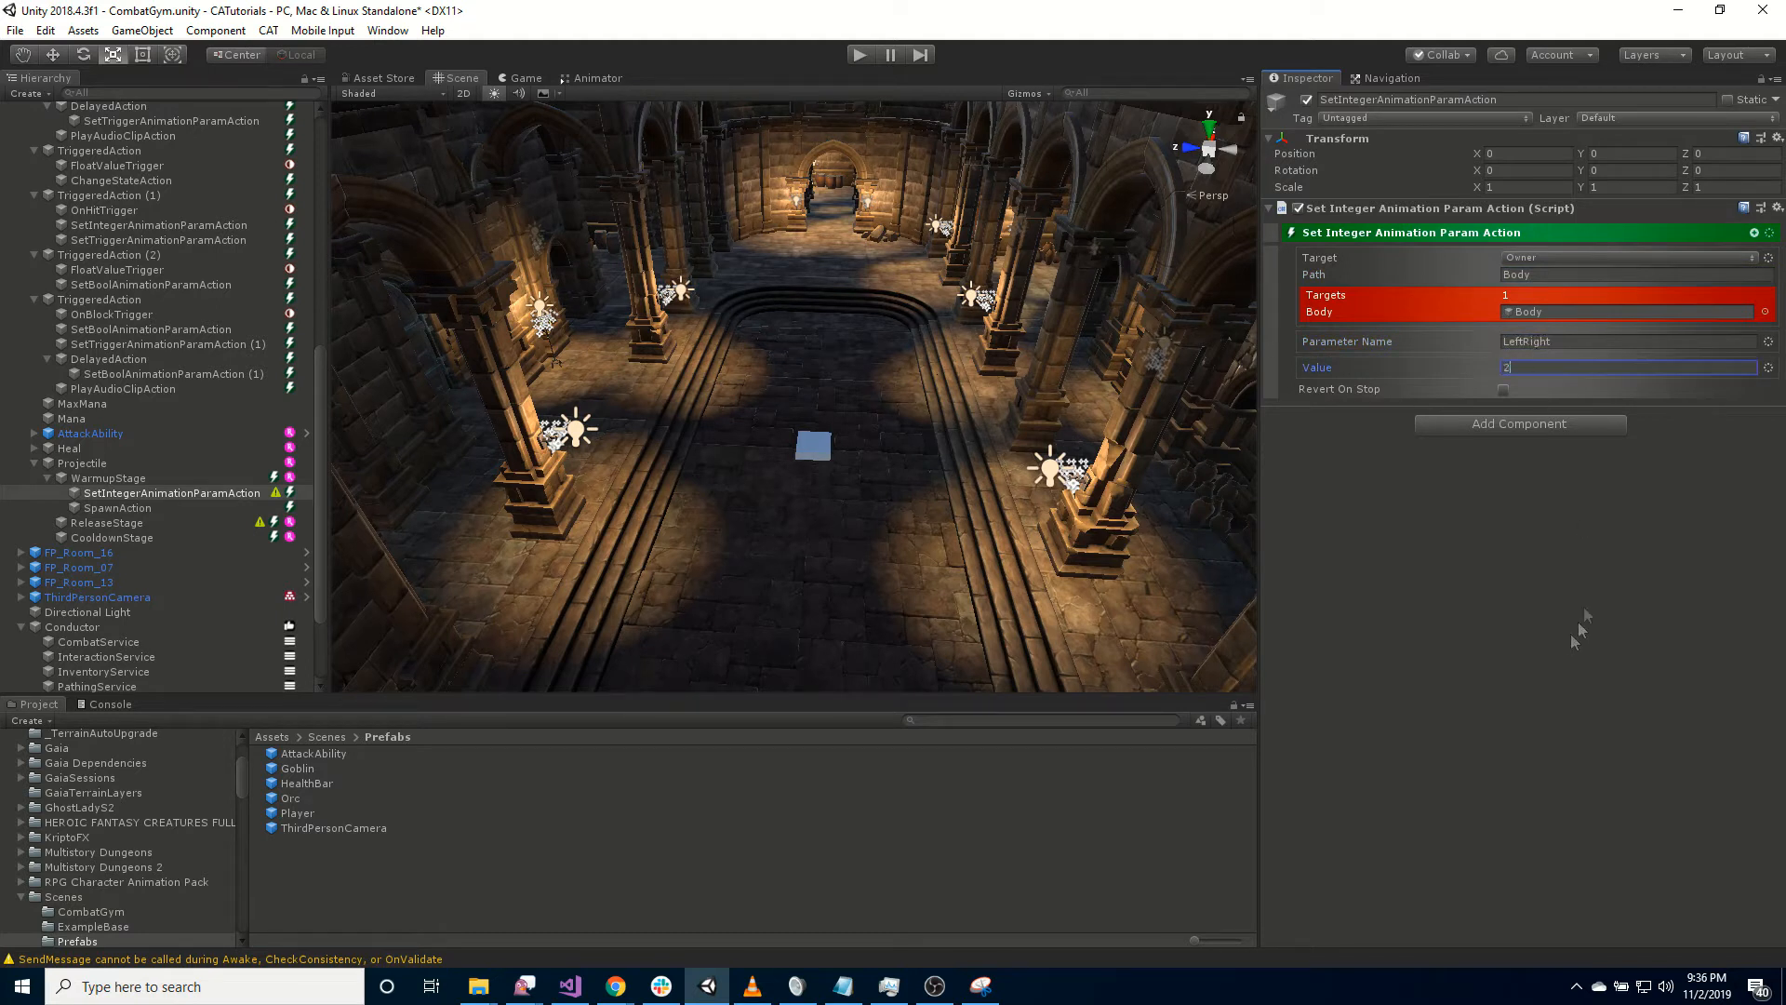
Enable the Path option for the parent of Projectile's Spawn Action and enter Body/ as the path.
left_click(139, 508)
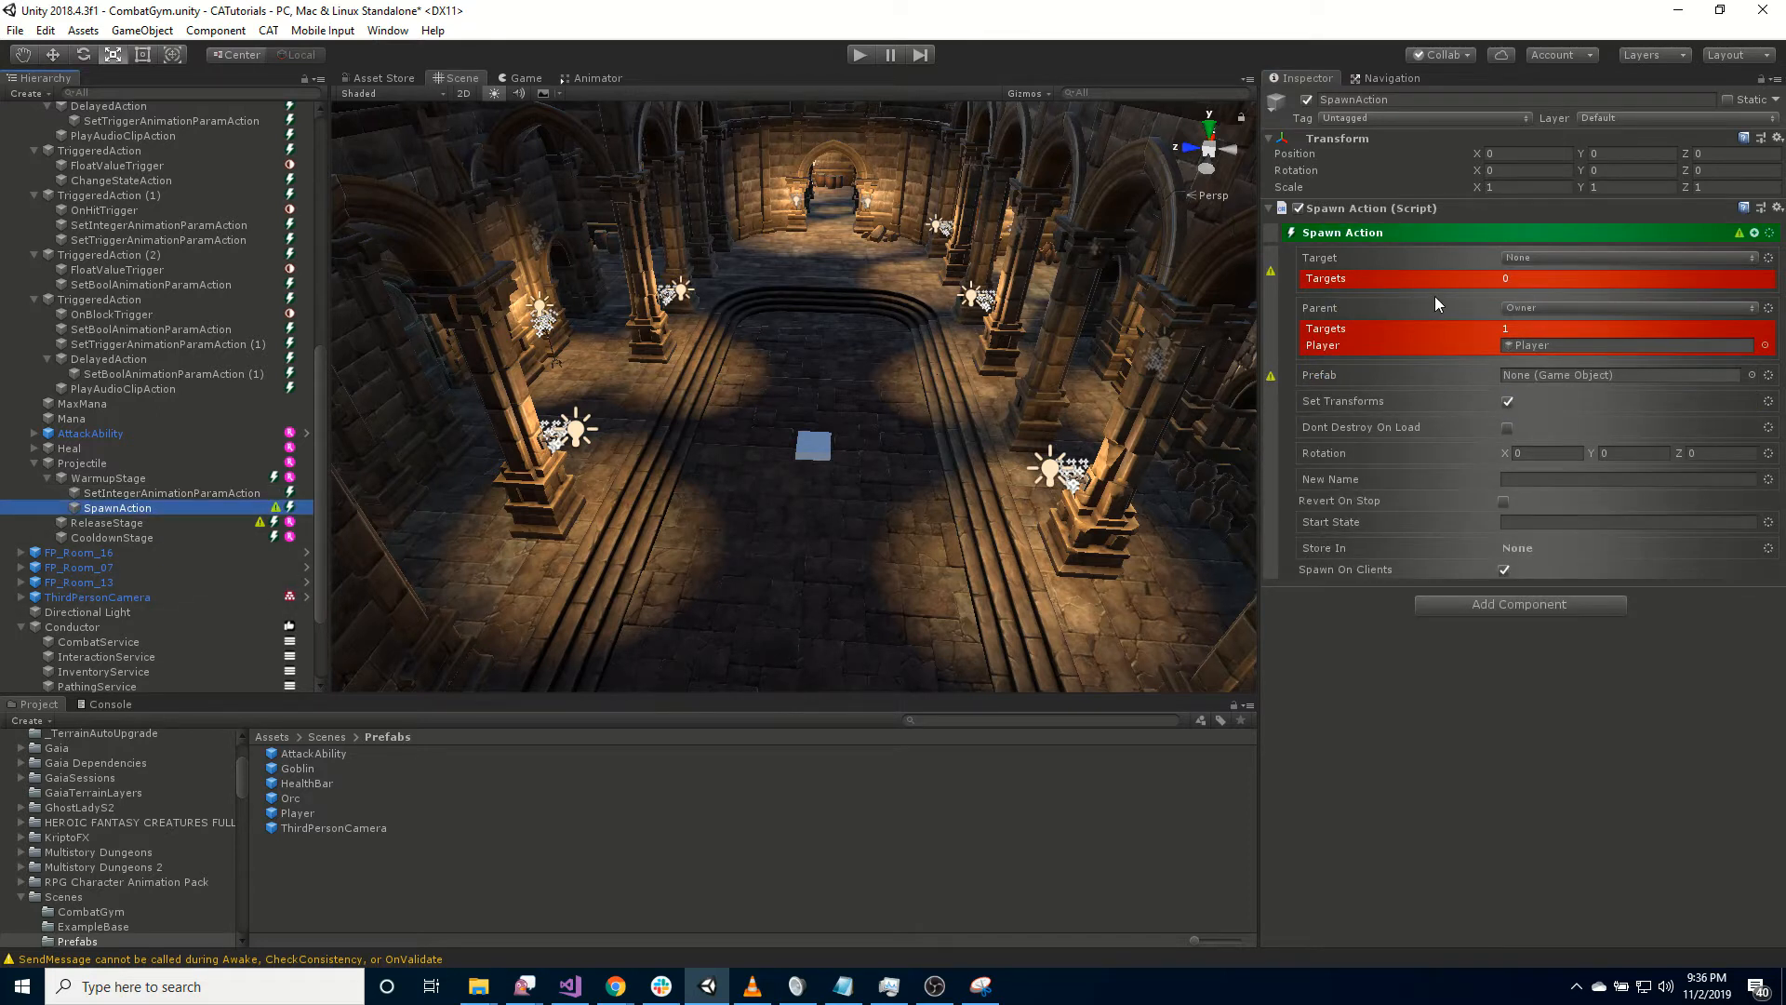
left_click(1768, 308)
mouse_move(1703, 509)
left_click(1526, 509)
left_click(1536, 326)
type("Body")
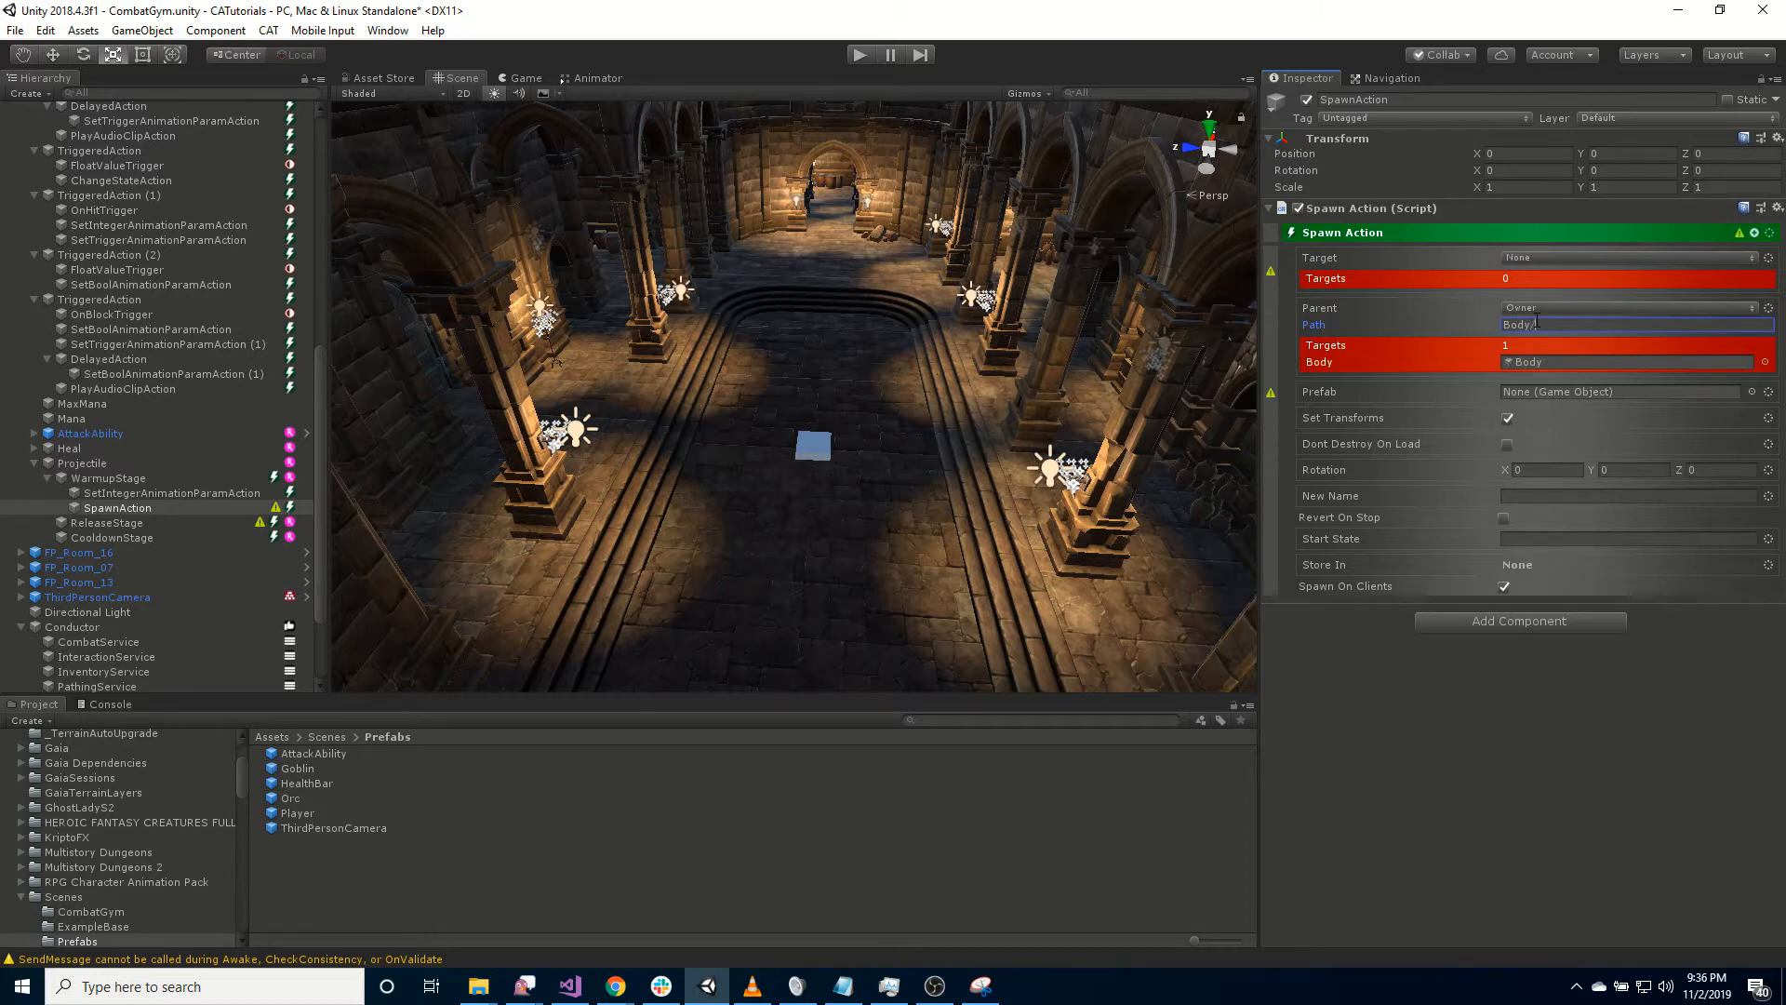
type("/")
Set the Spawn Action's parent path to Body/root/pelvis/spine_01/spine_02/spine_03/clavicle_r/upperarm_r/lowerarm_r/hand_r, following the Player's bone hierarchy.
scroll(196, 386, "up", 10)
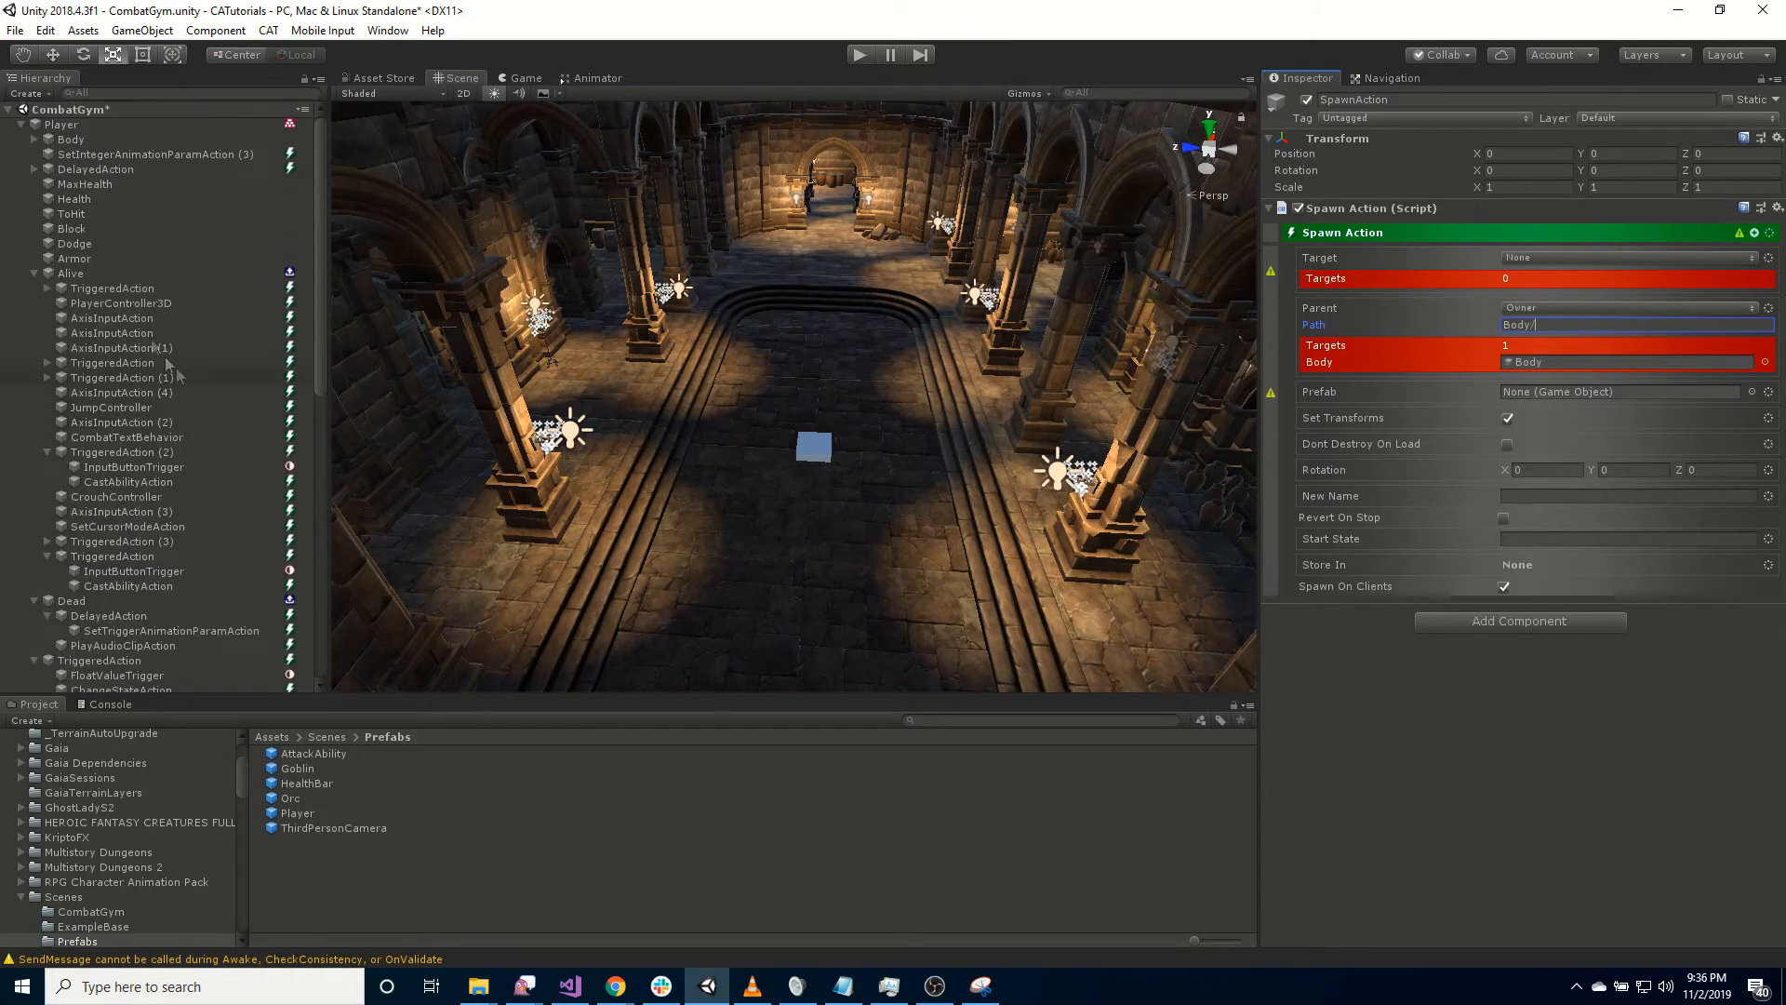
left_click(36, 139)
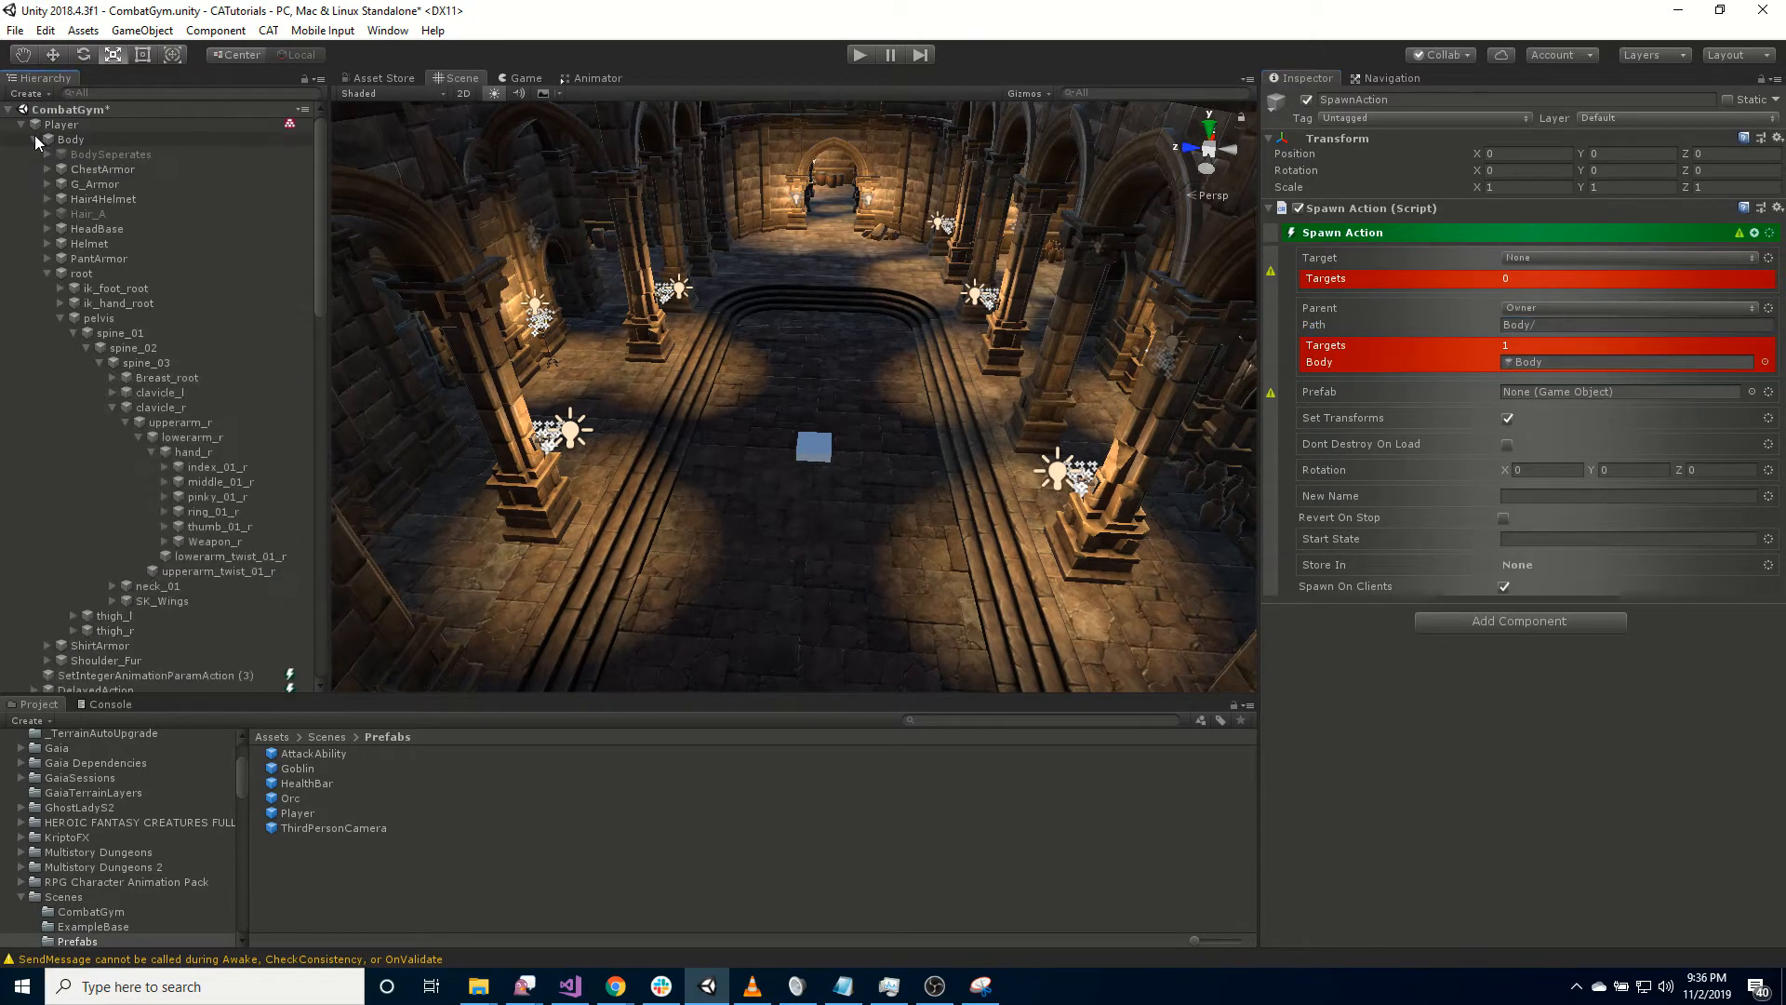
left_click(1588, 323)
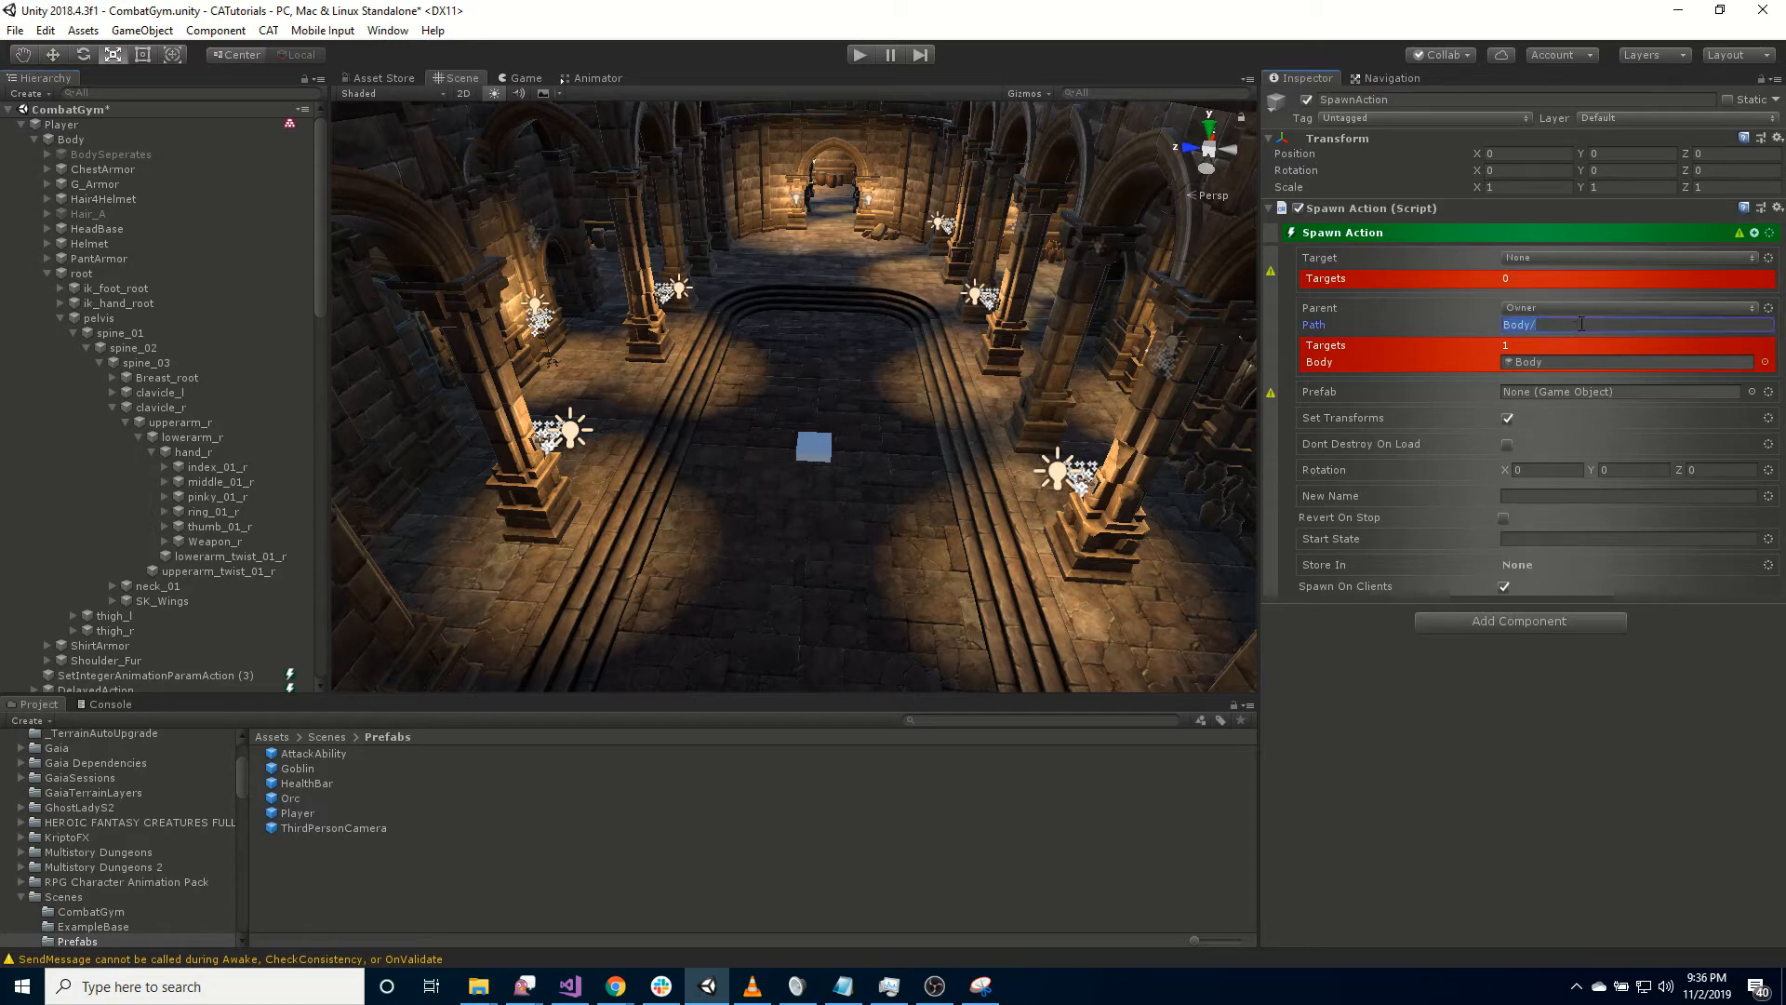
left_click(1587, 322)
type("root/pelvis/spine_")
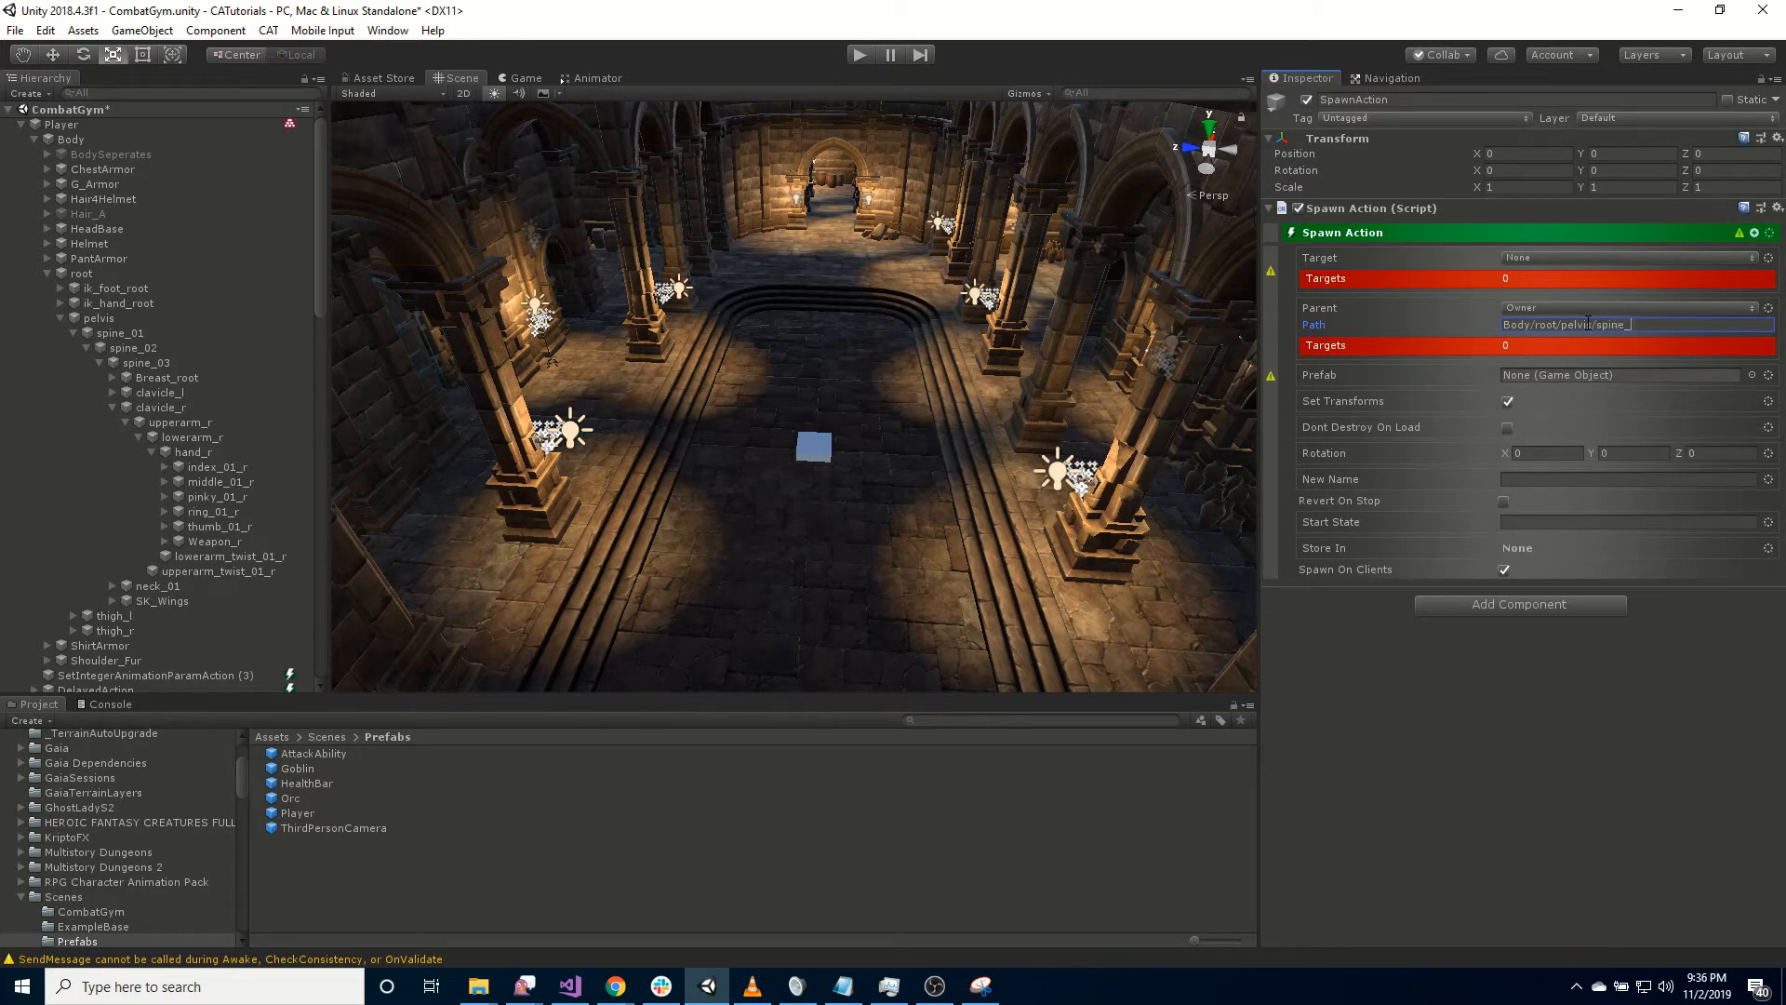
type("01/spine_02/")
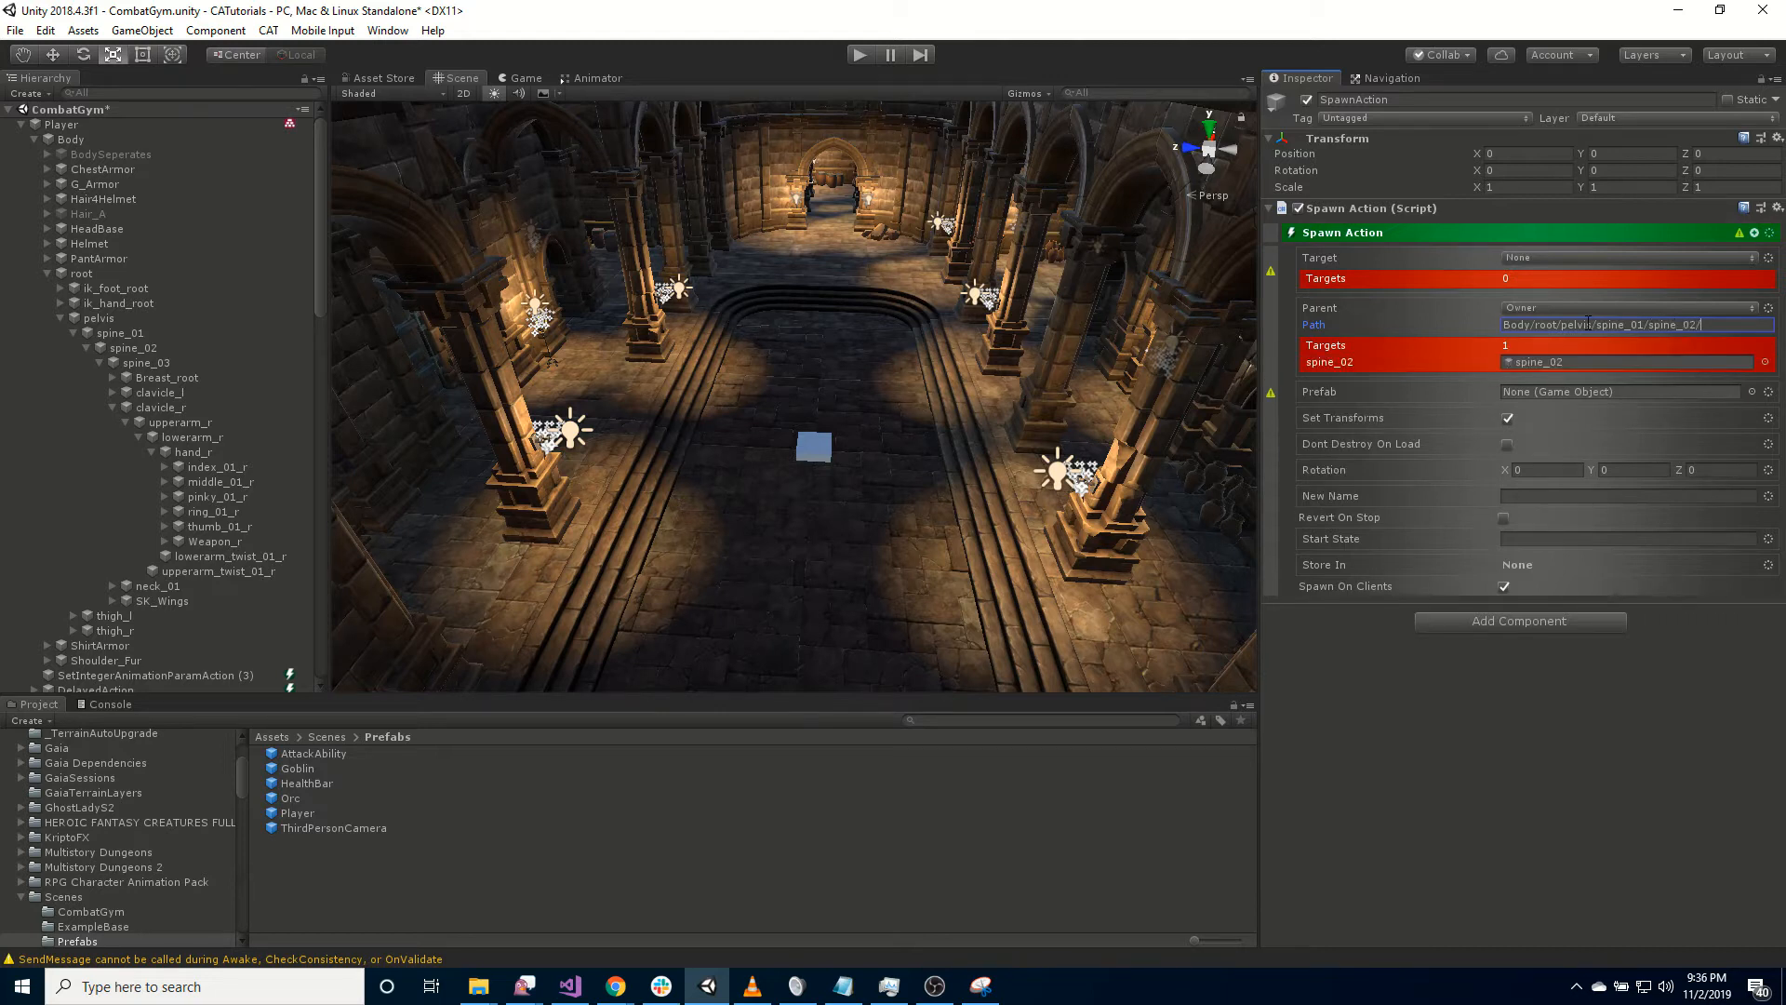
type("spine_")
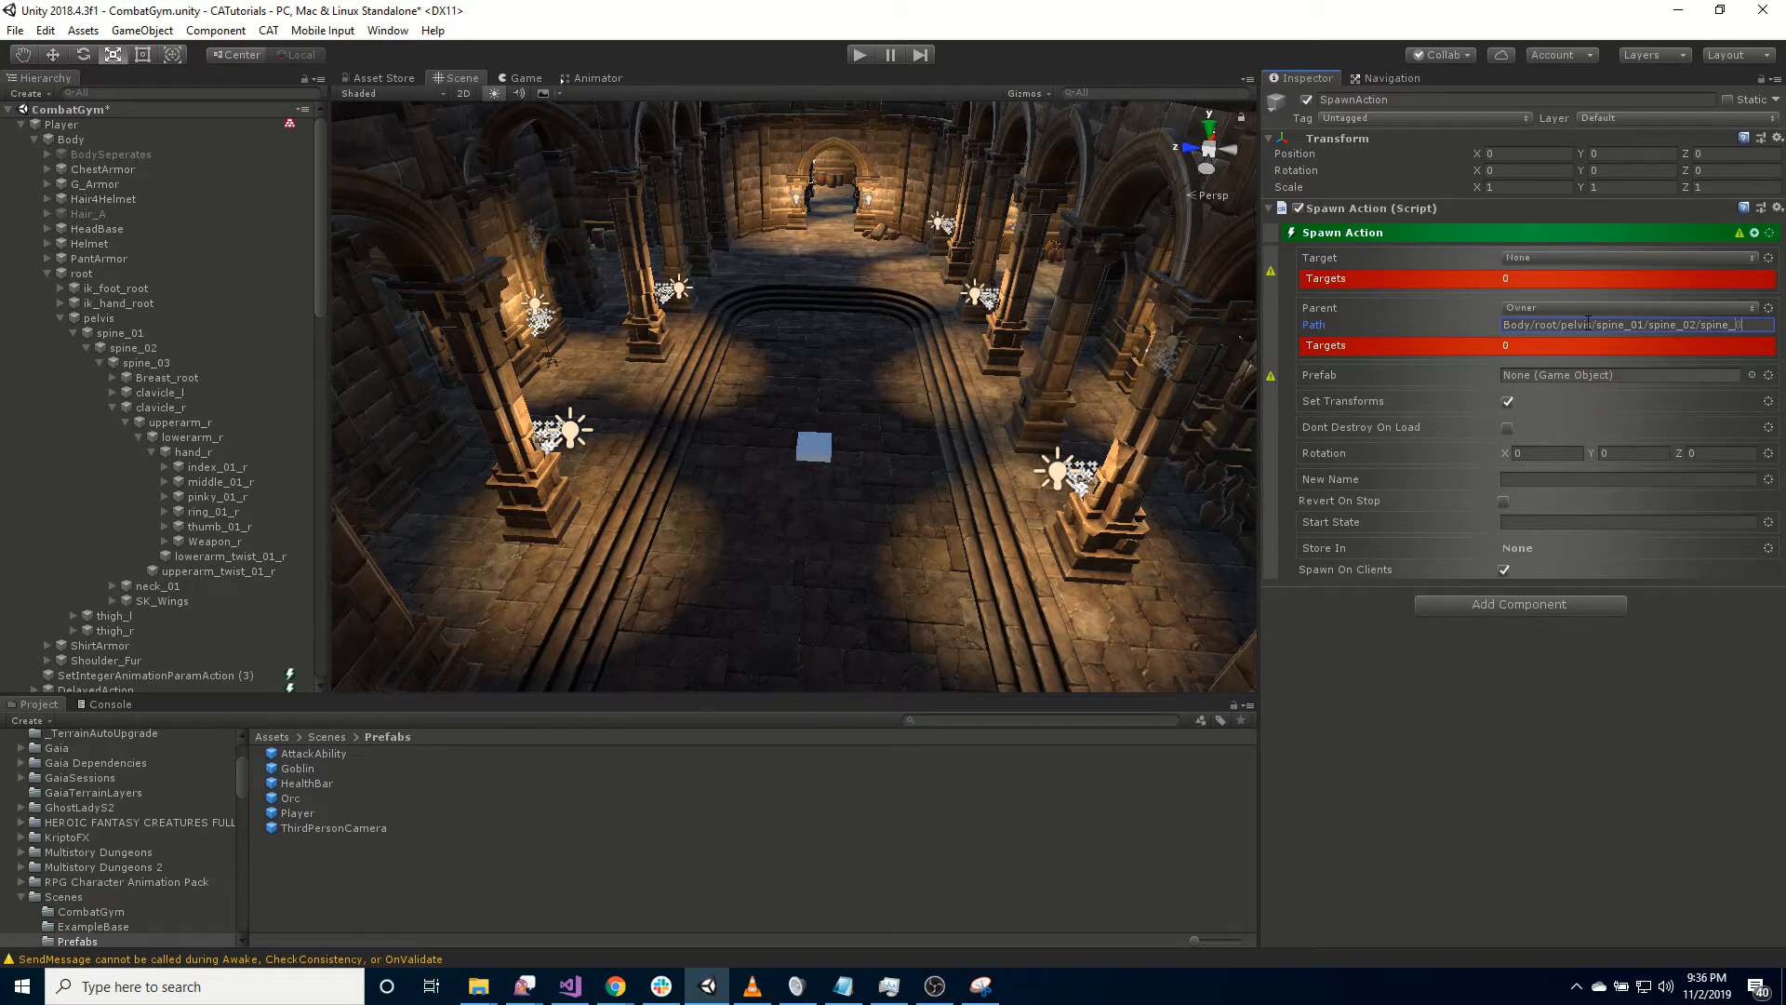
type("03/clavicle_r")
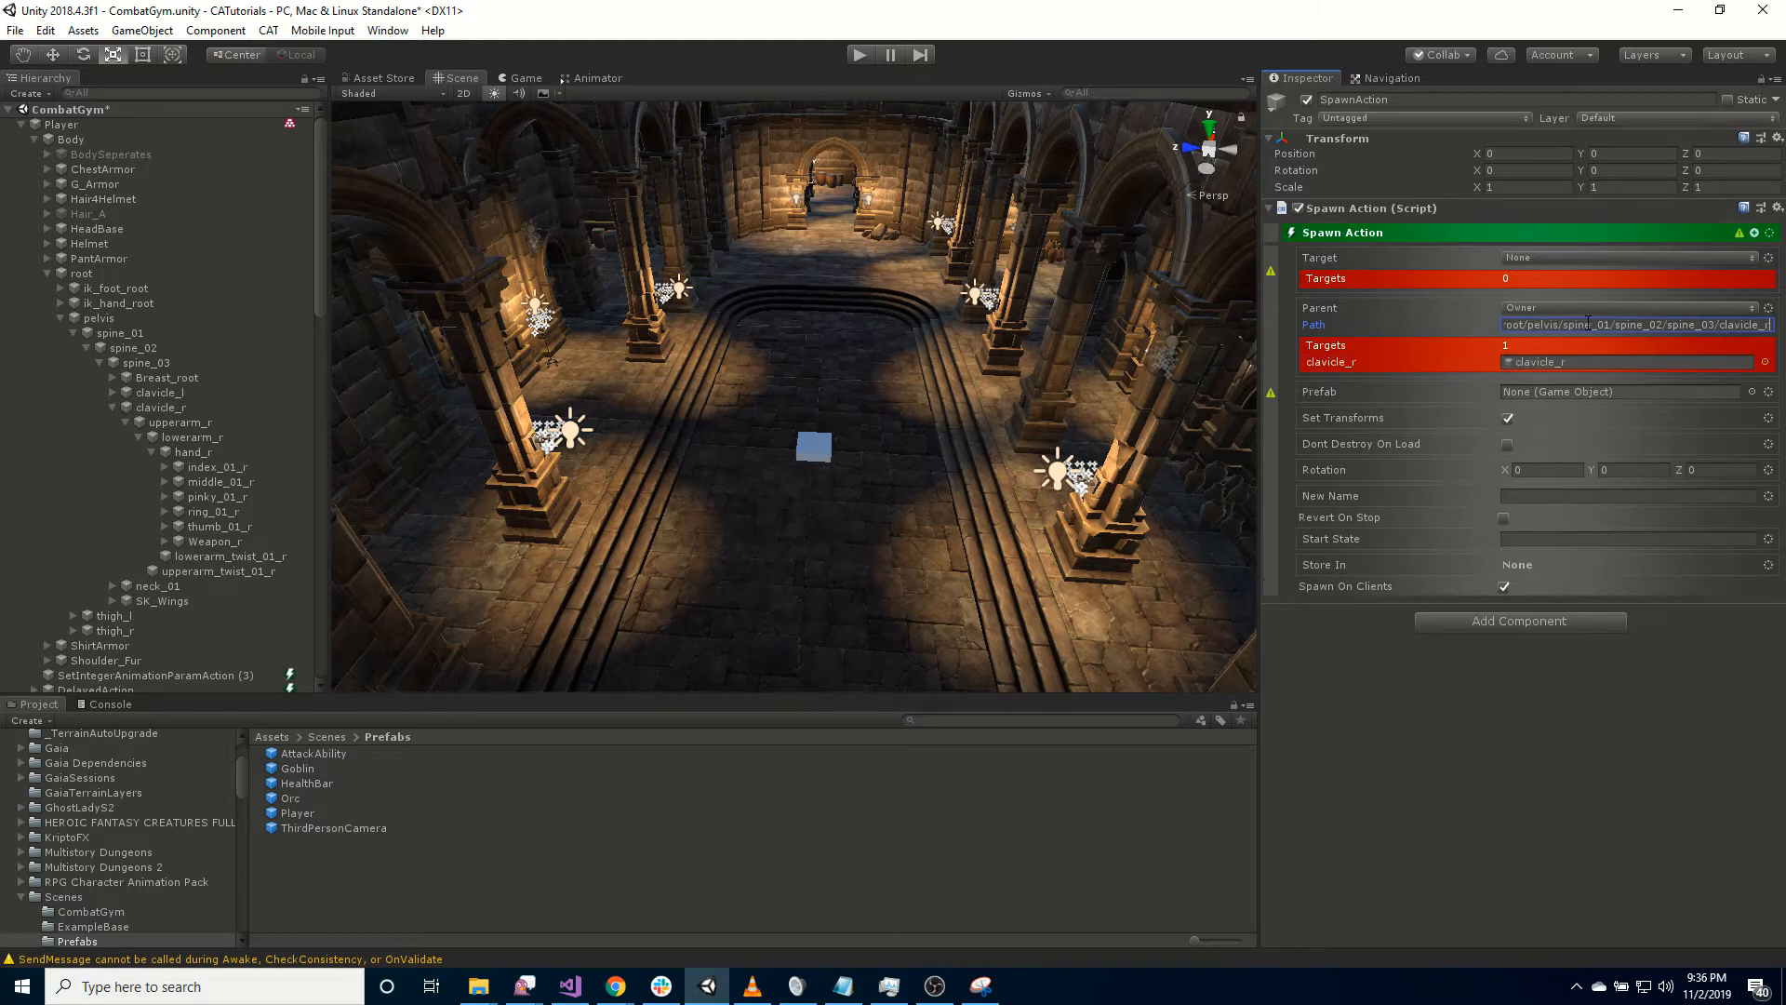
type("/up")
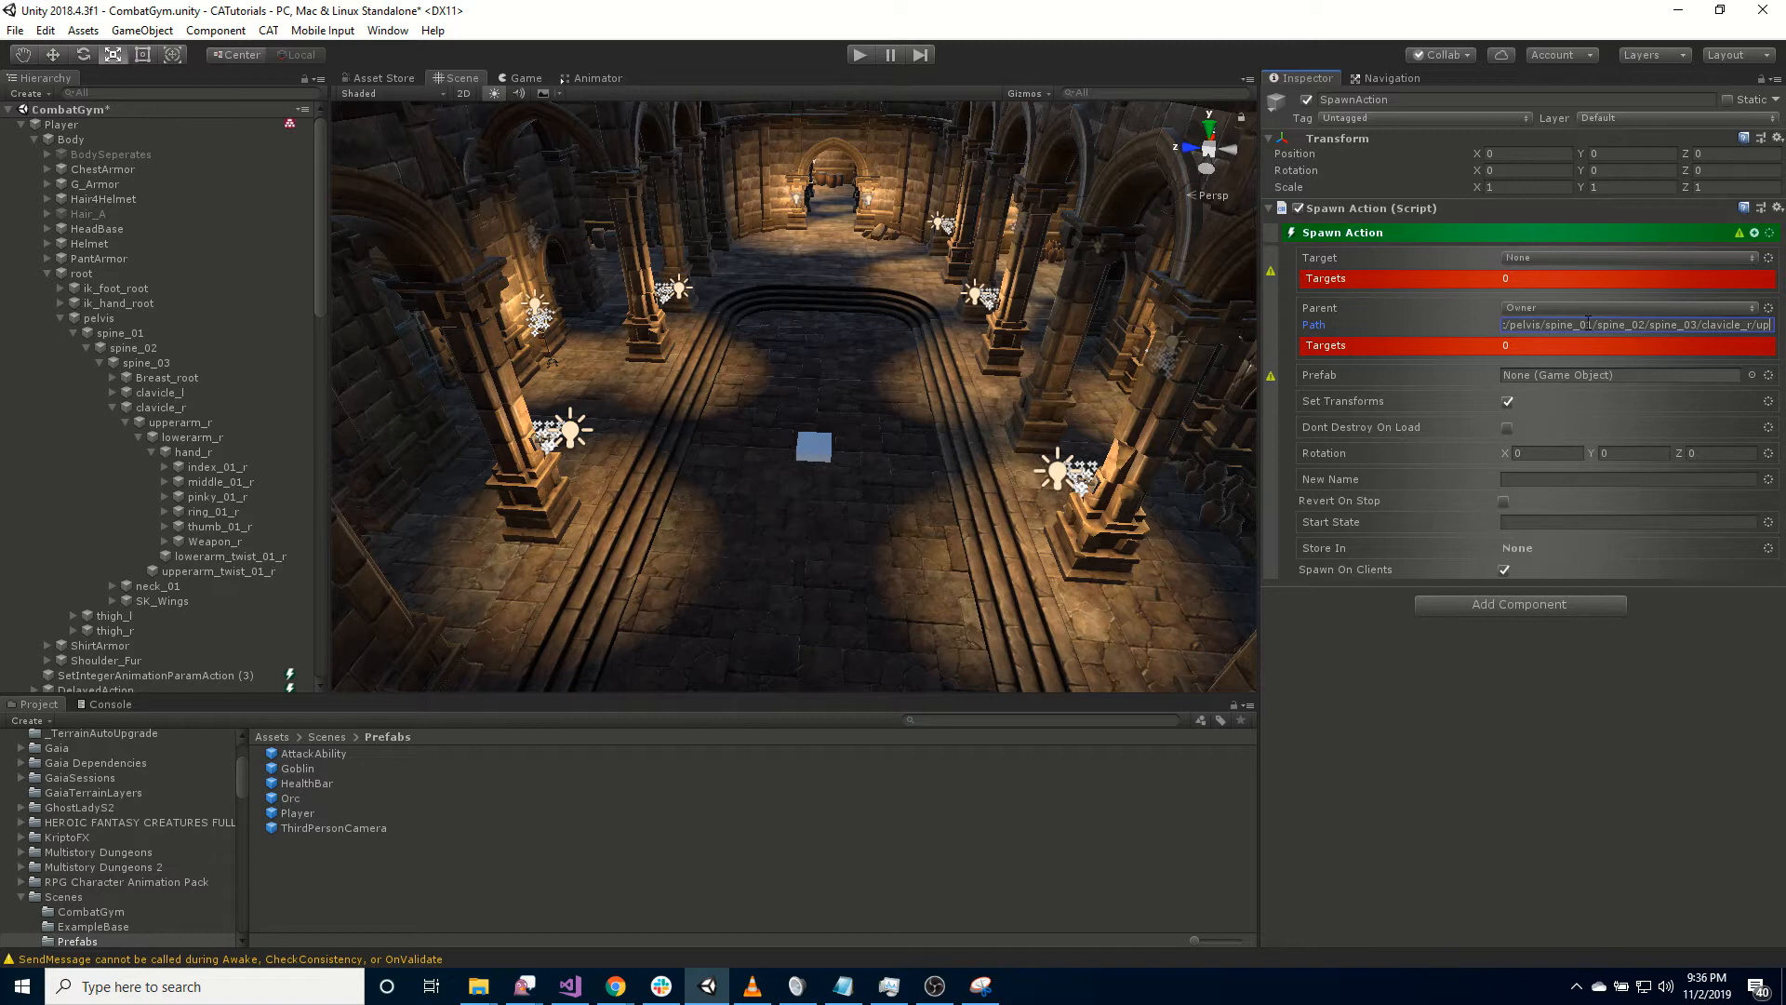
type("perarm_")
key("BackSpace")
type("r/lowerarm_")
type("r/")
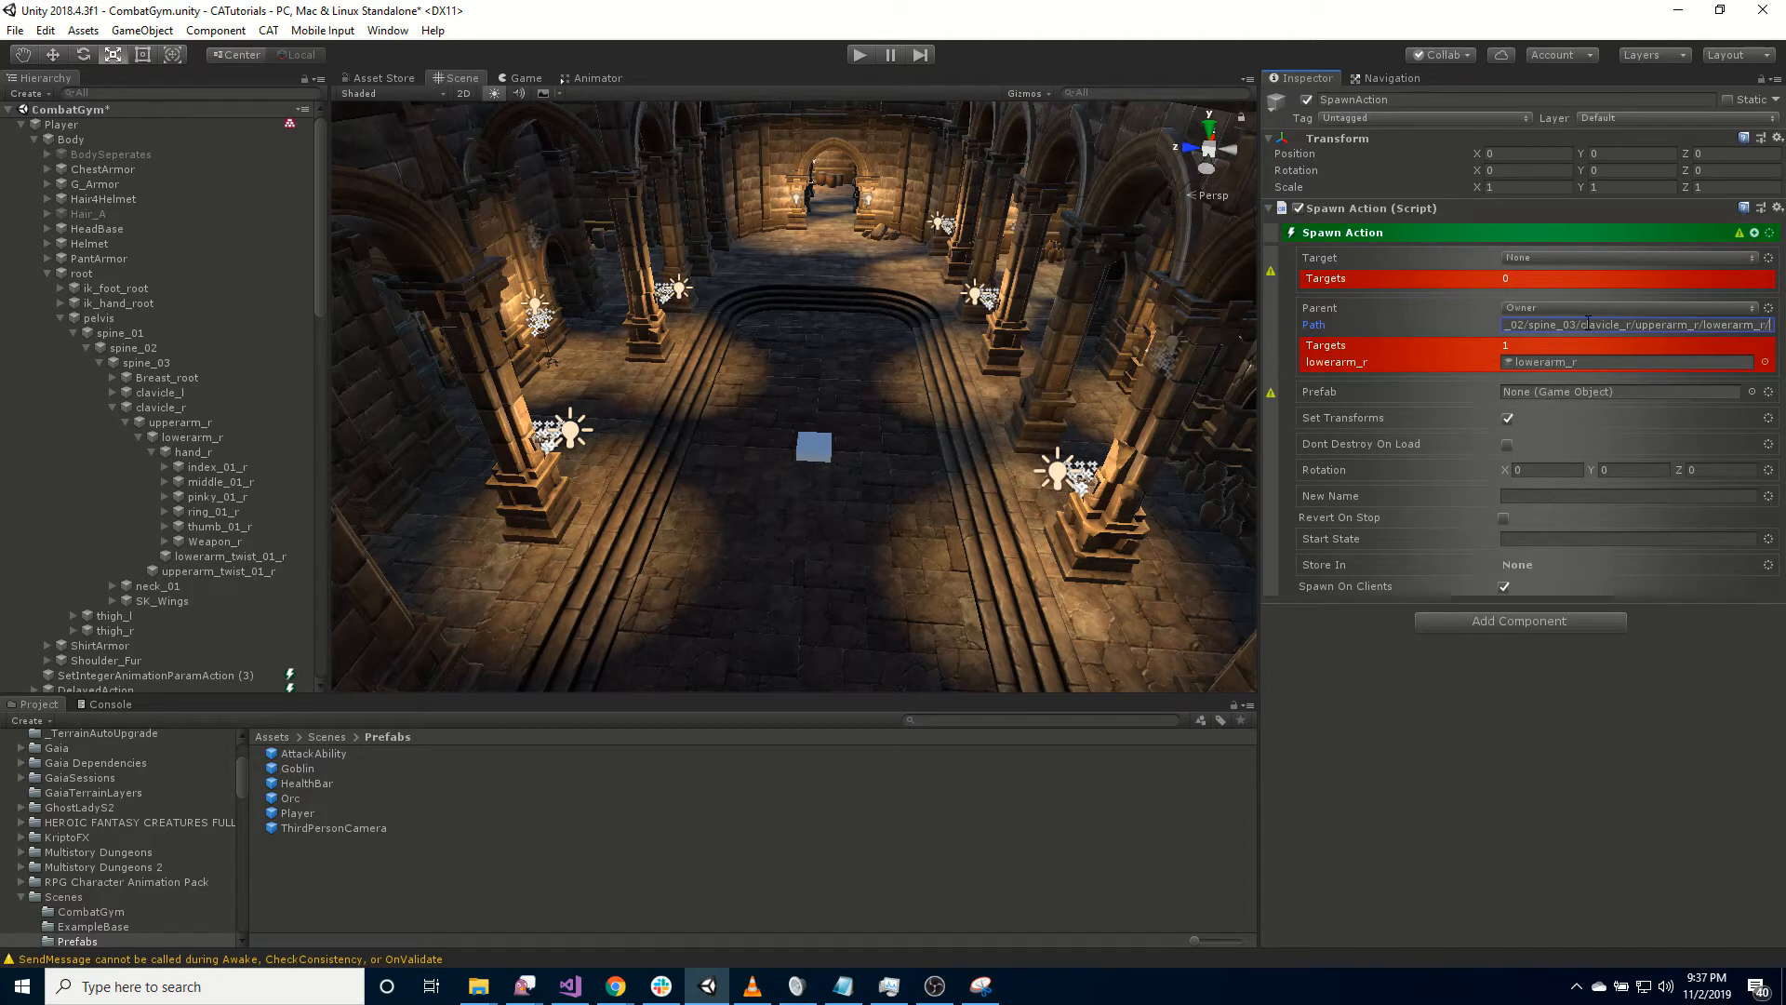
type("hand")
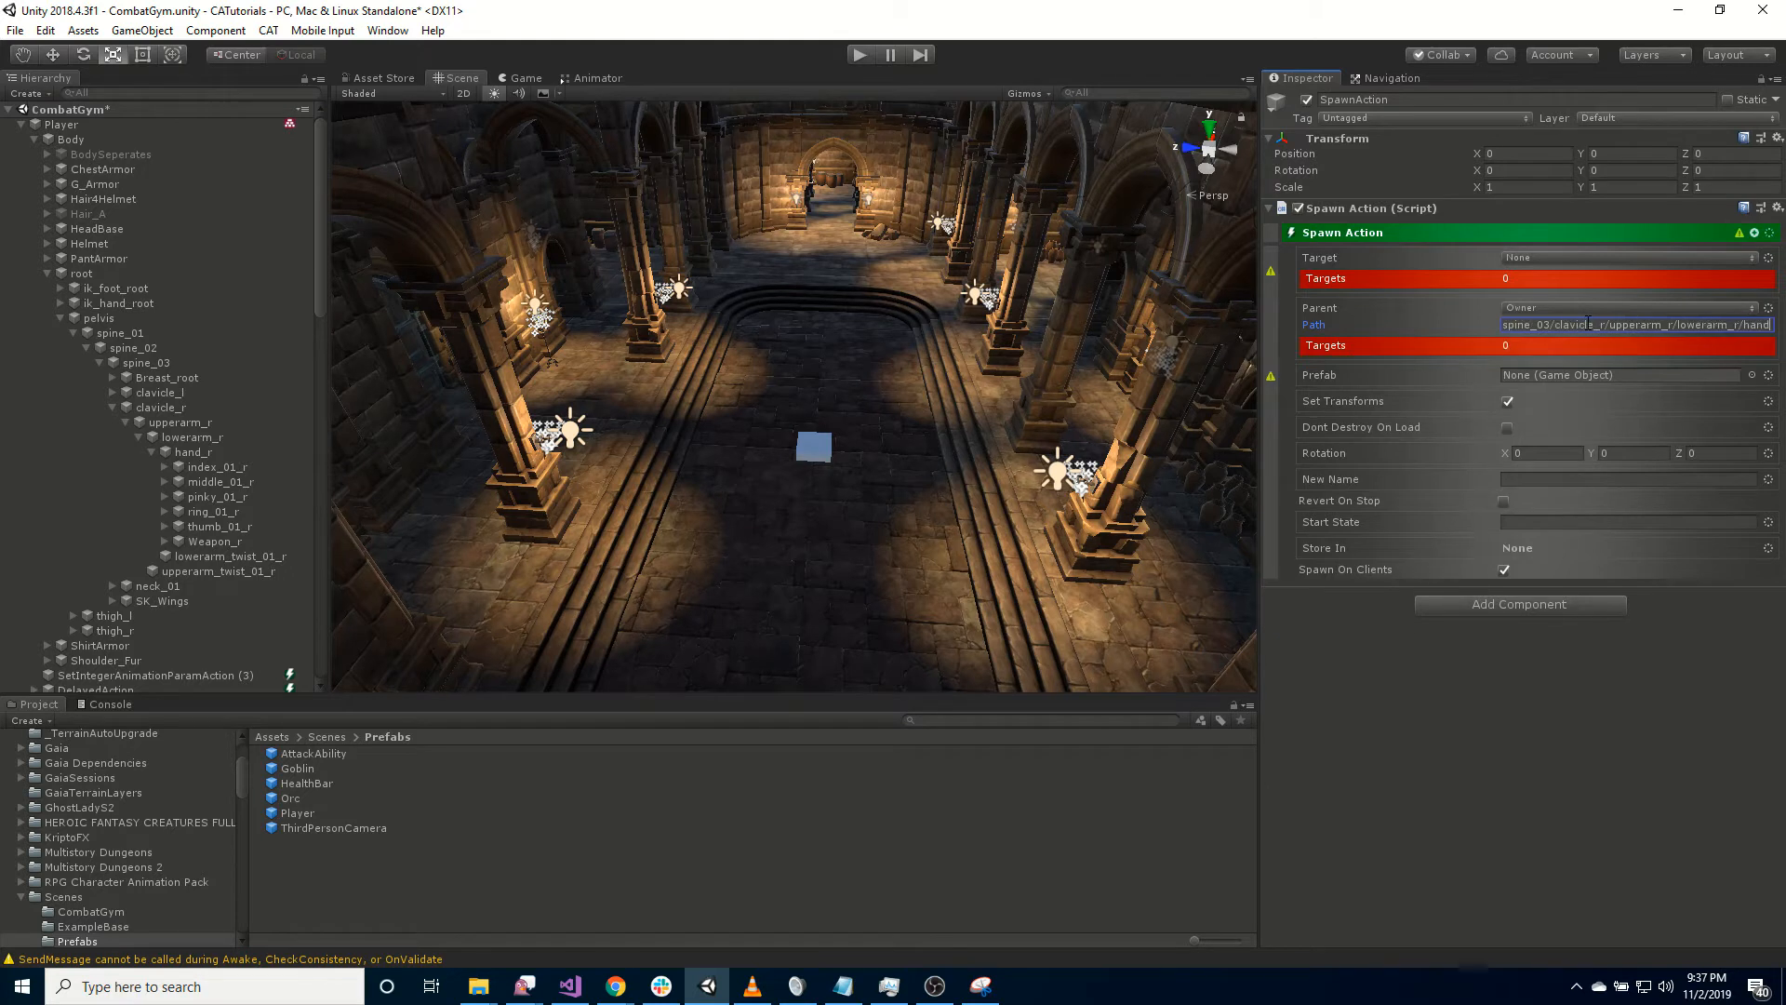
type("_r")
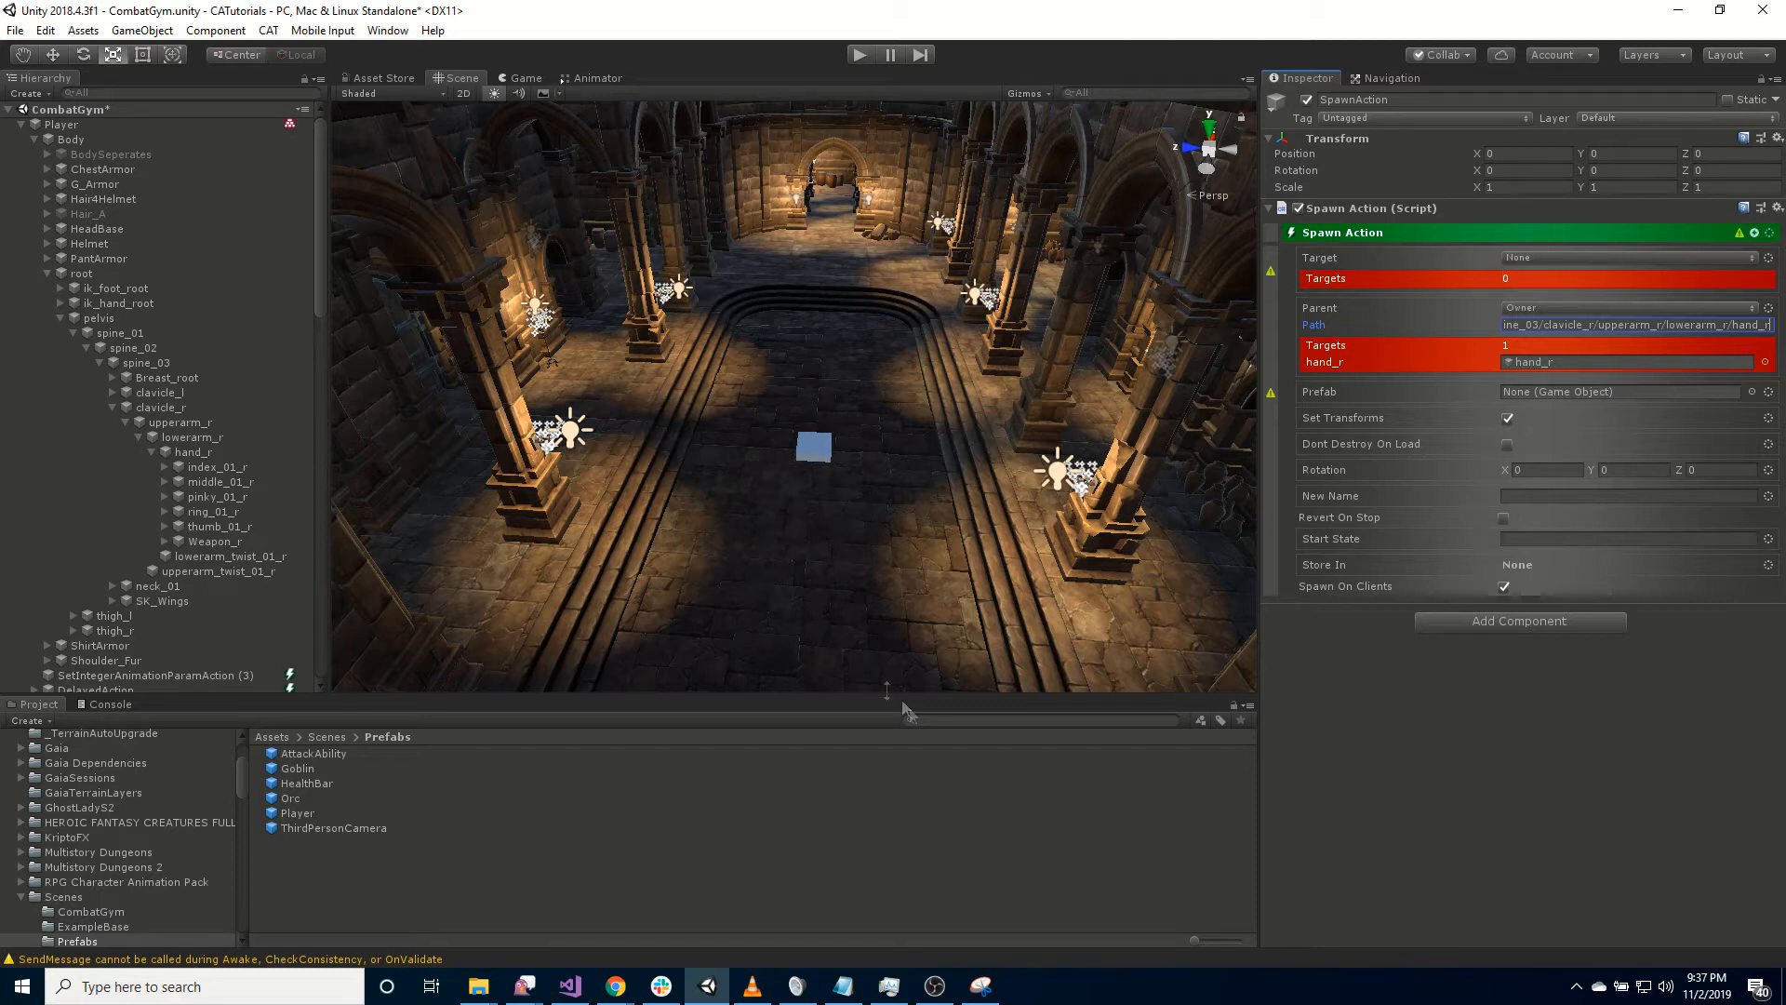
Find the Effect15_Hand prefab in the project assets and assign it as the Spawn Action's prefab.
left_click(948, 715)
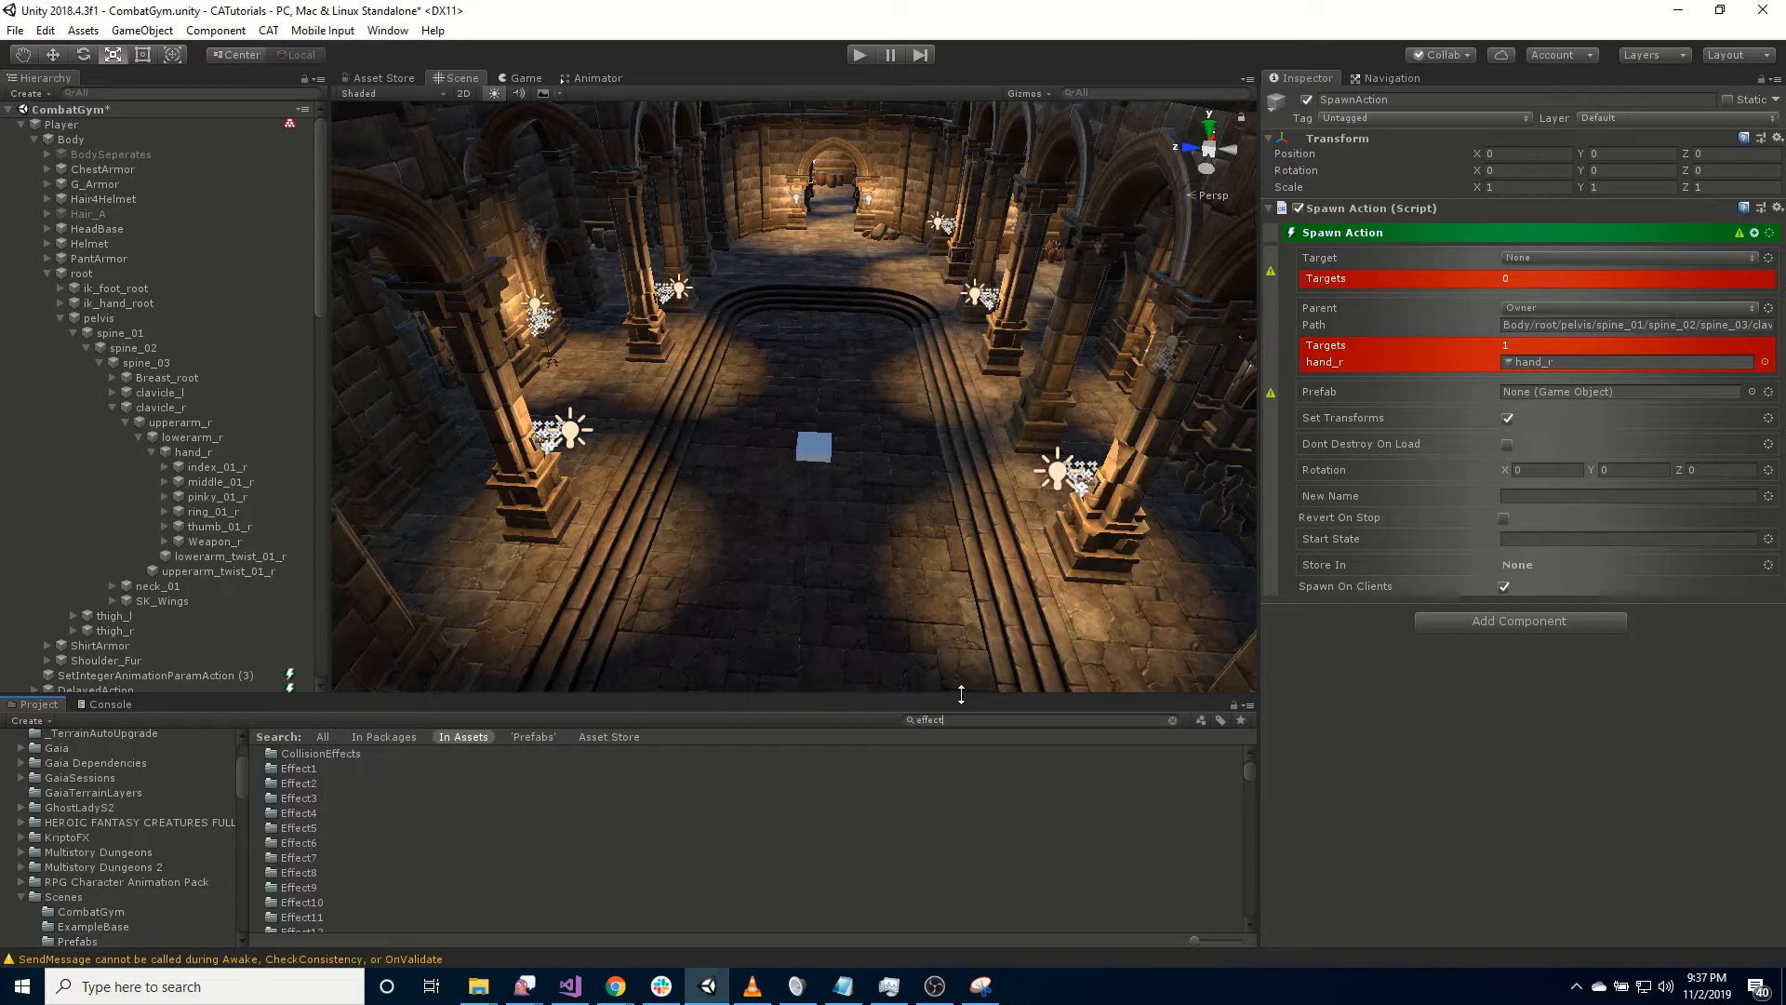
type("effect15_ha")
left_click_drag(299, 752, 1591, 394)
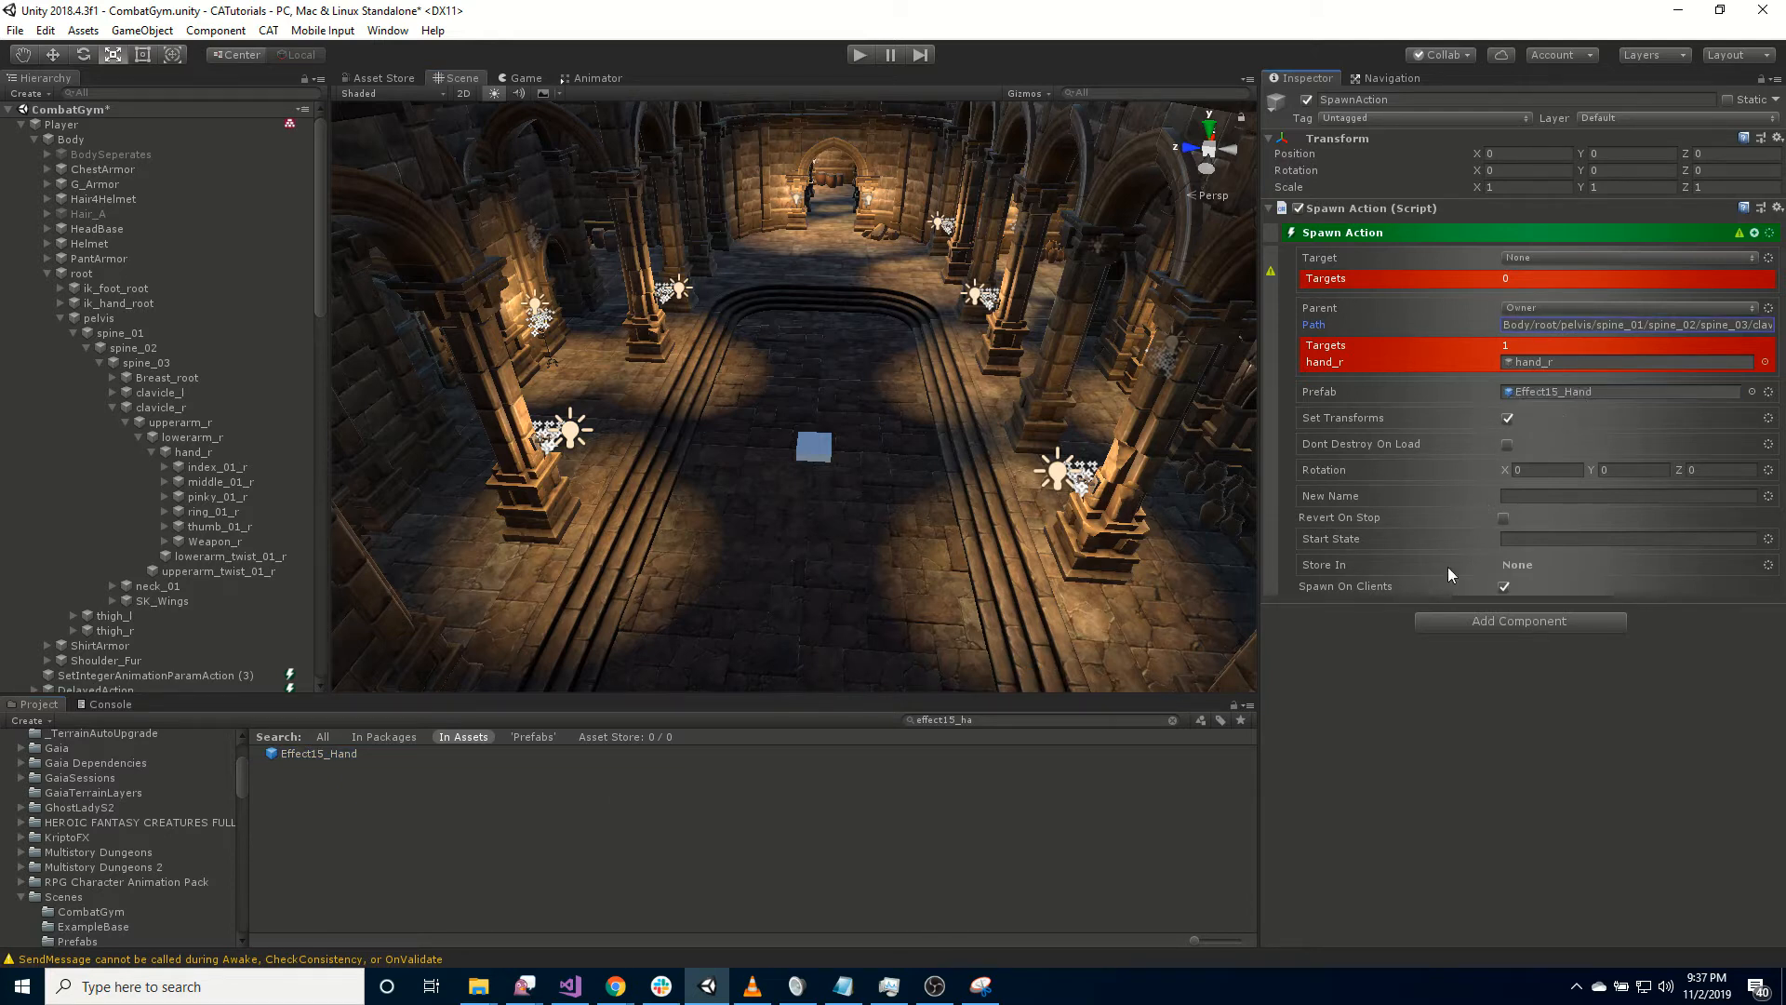
Store the Spawn Action's spawned object in a Local reference named Spawned.
left_click(1769, 566)
left_click(1706, 697)
left_click(1534, 580)
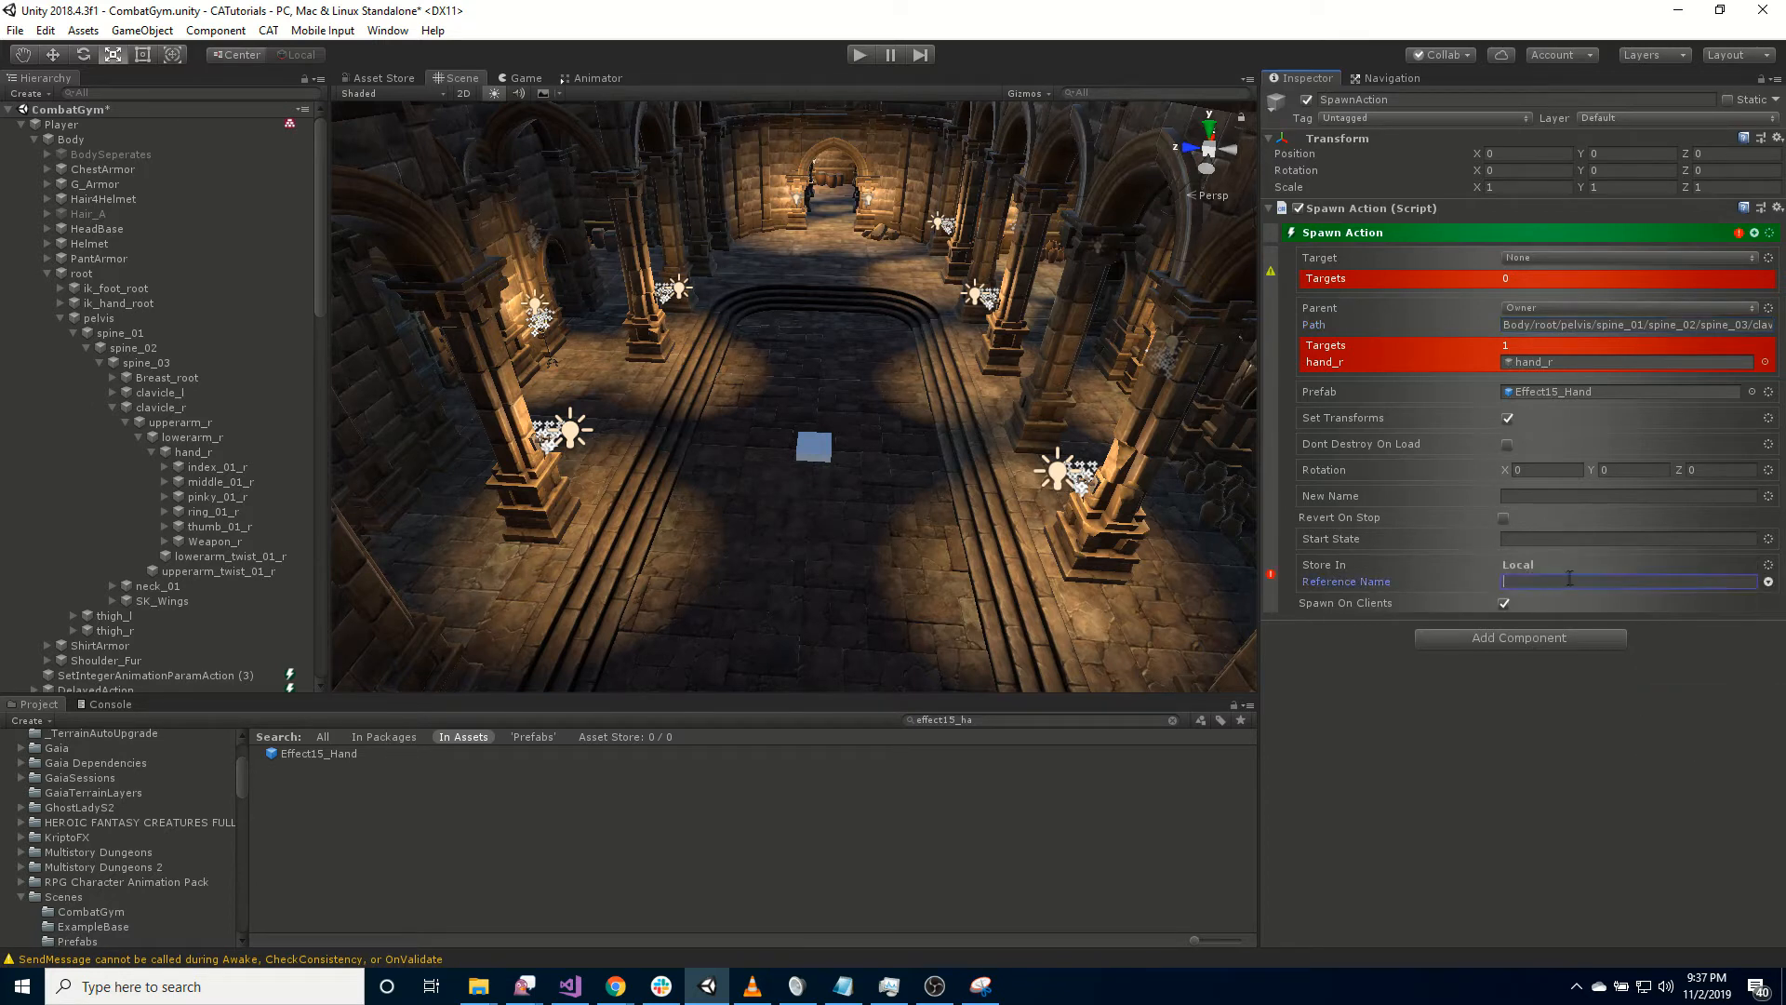
type("Spawned")
Add a Frame Delayed action as a child of Projectile's Warmup Stage.
left_click(22, 123)
left_click(21, 124)
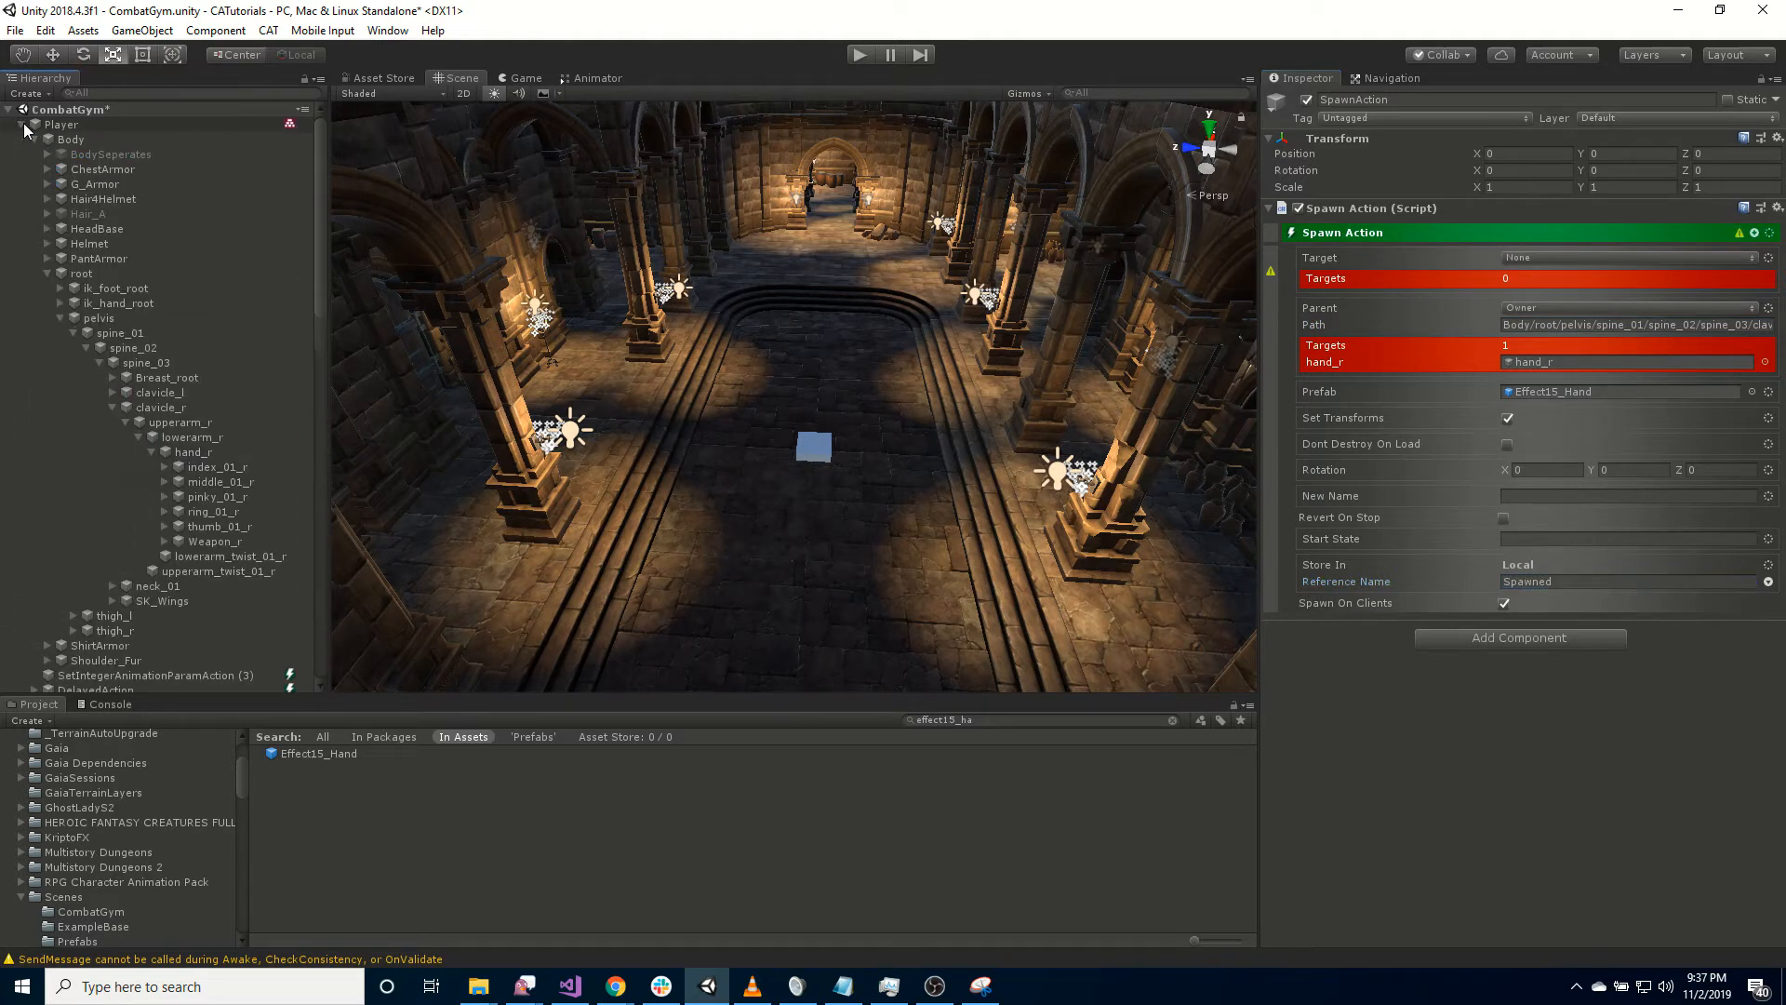
scroll(111, 419, "down", 10)
scroll(141, 527, "down", 8)
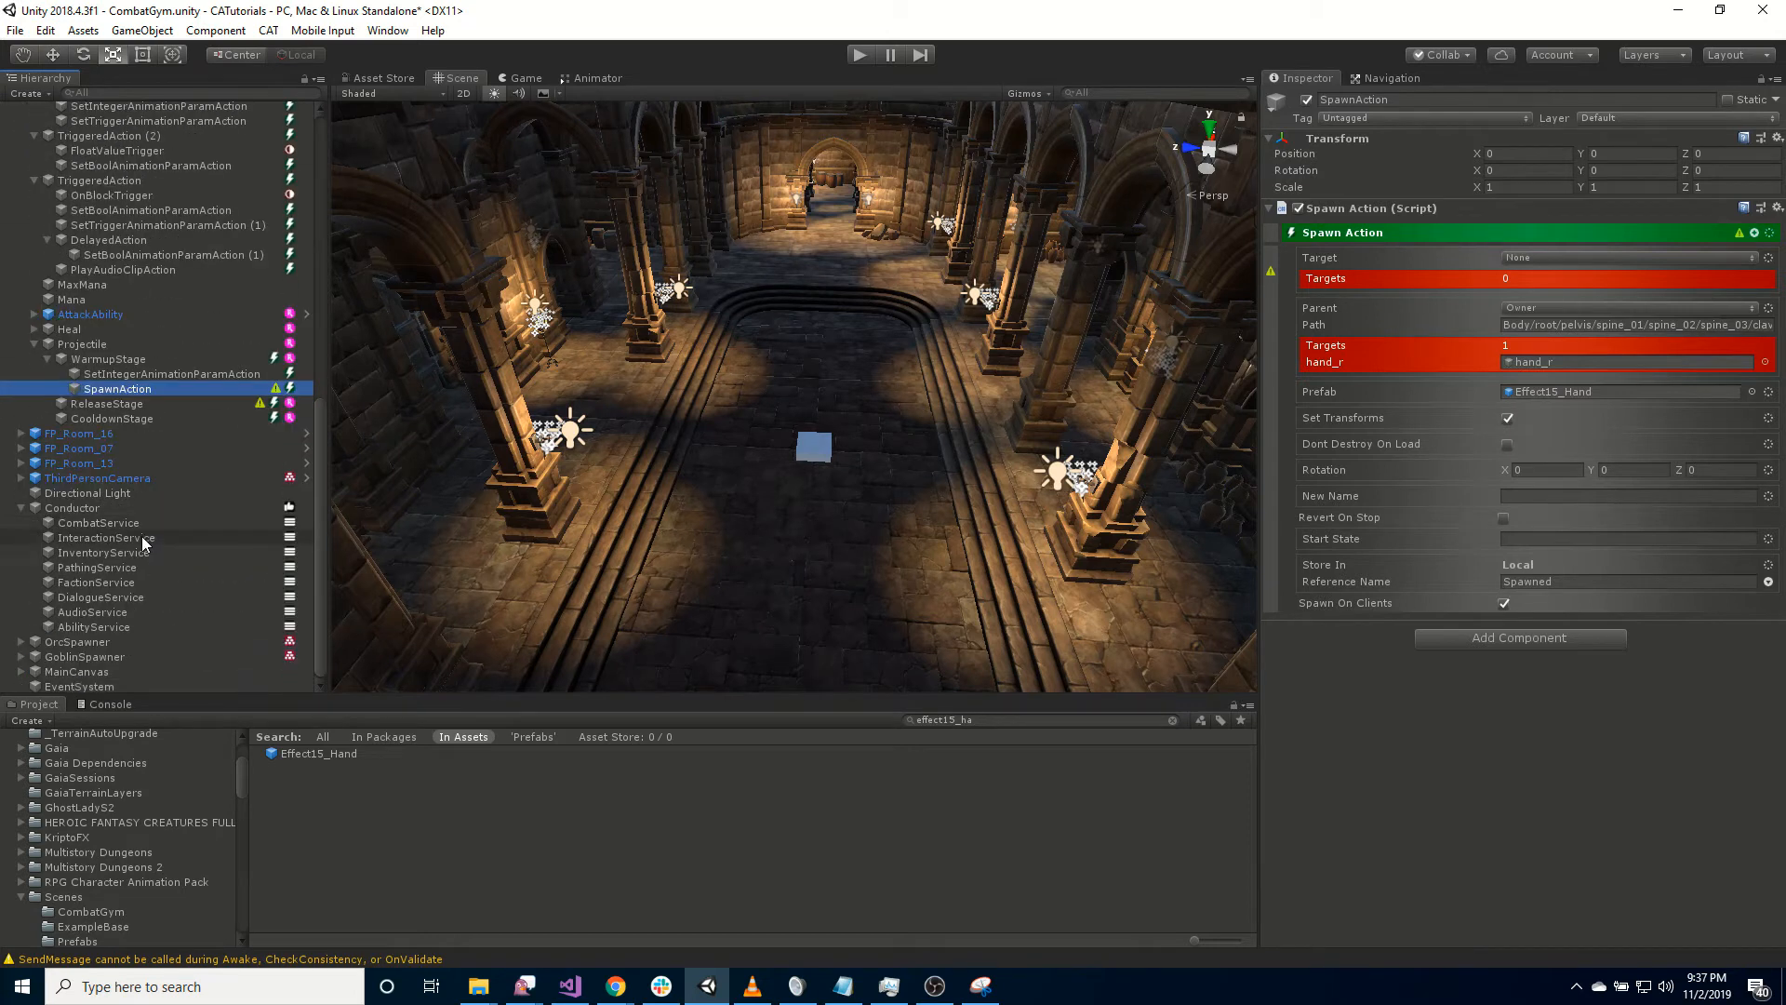
left_click(114, 361)
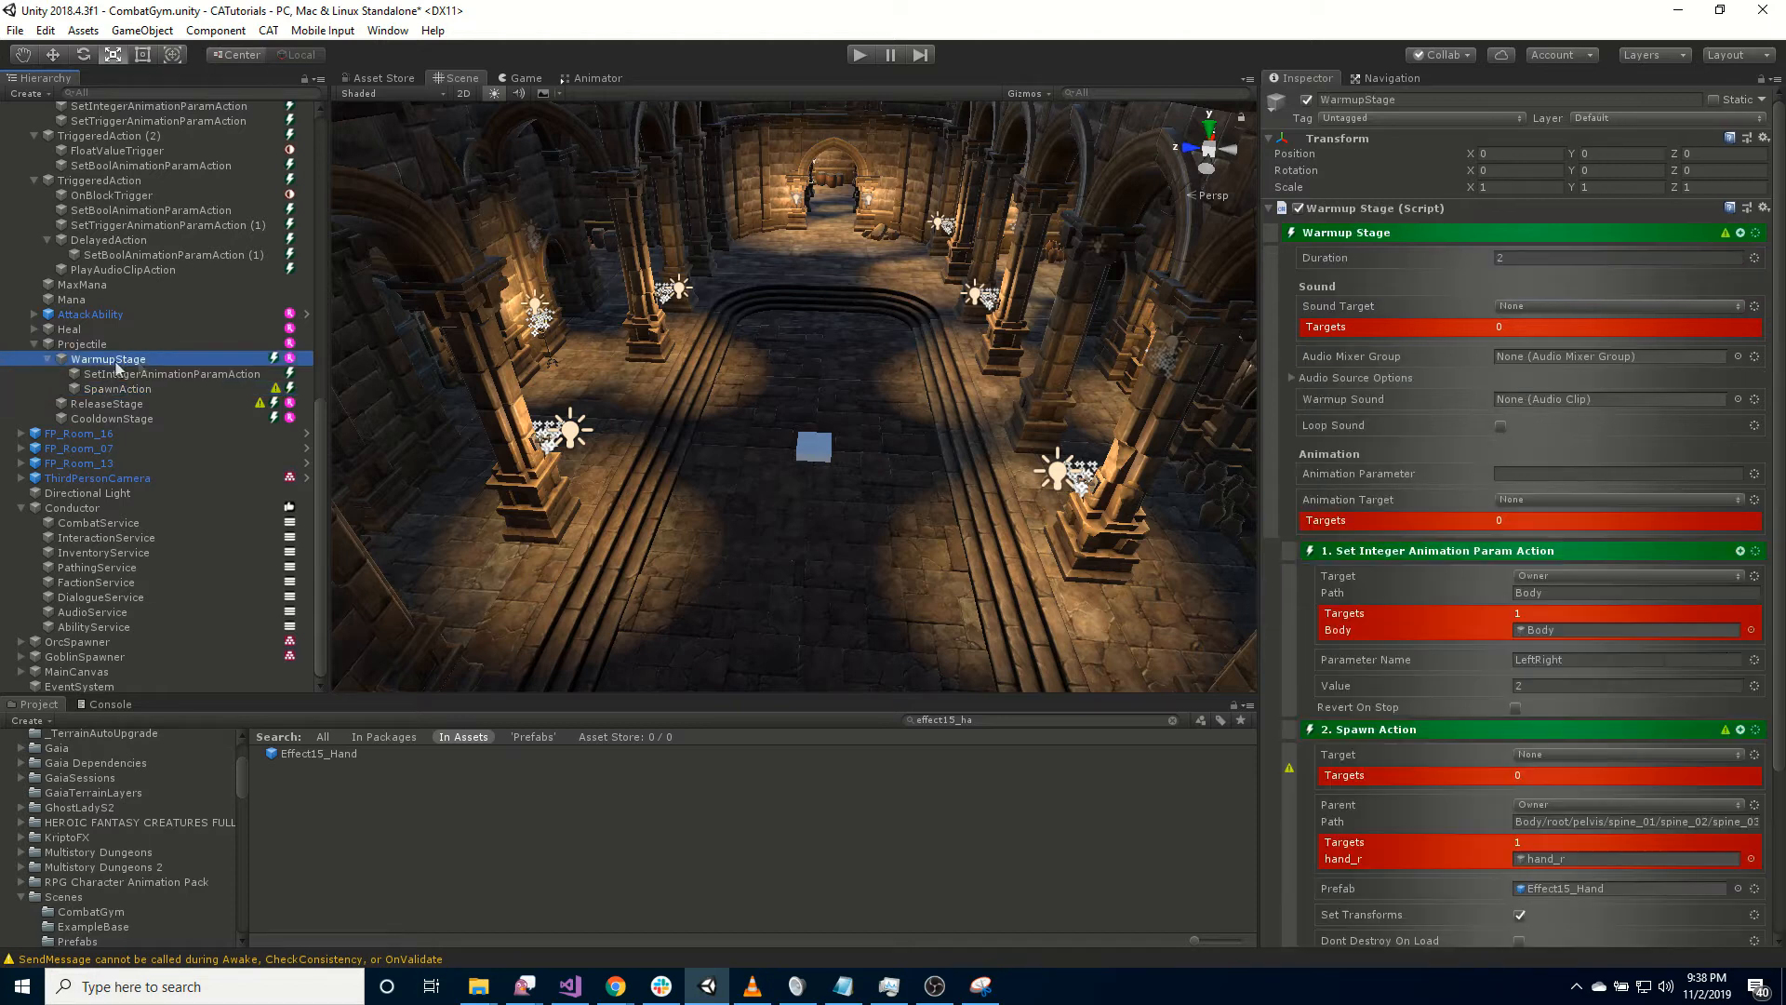
left_click(1739, 234)
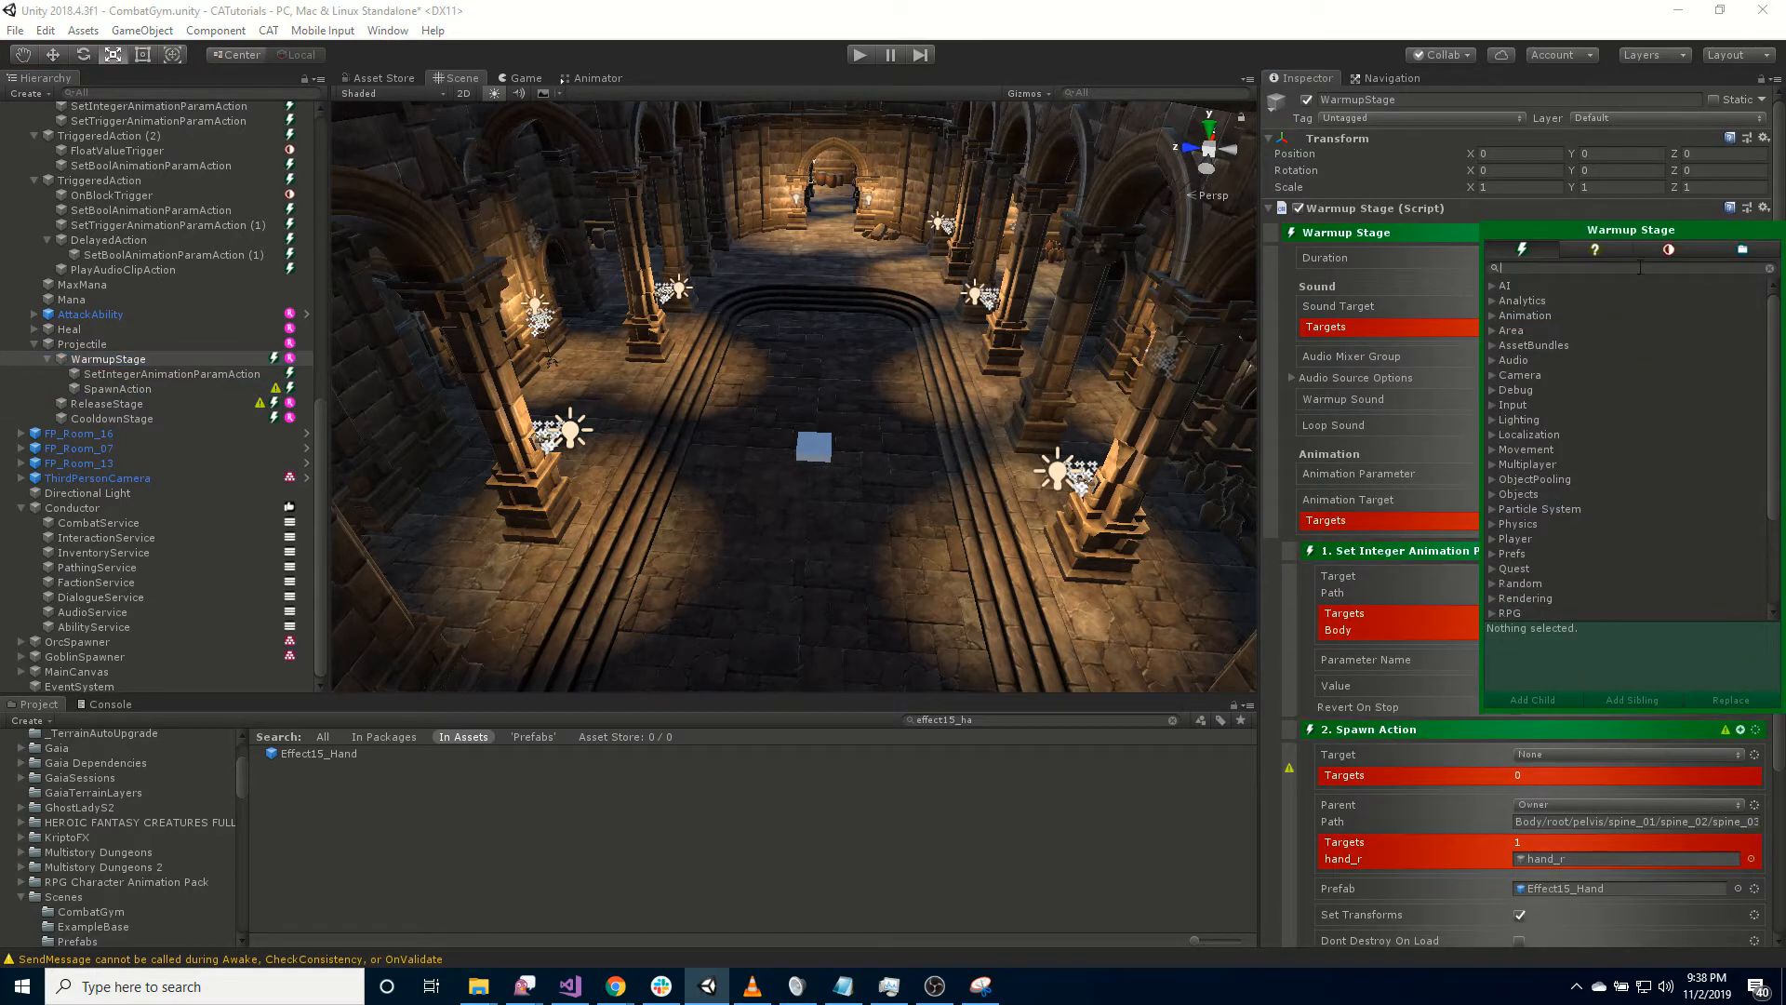
type("frame")
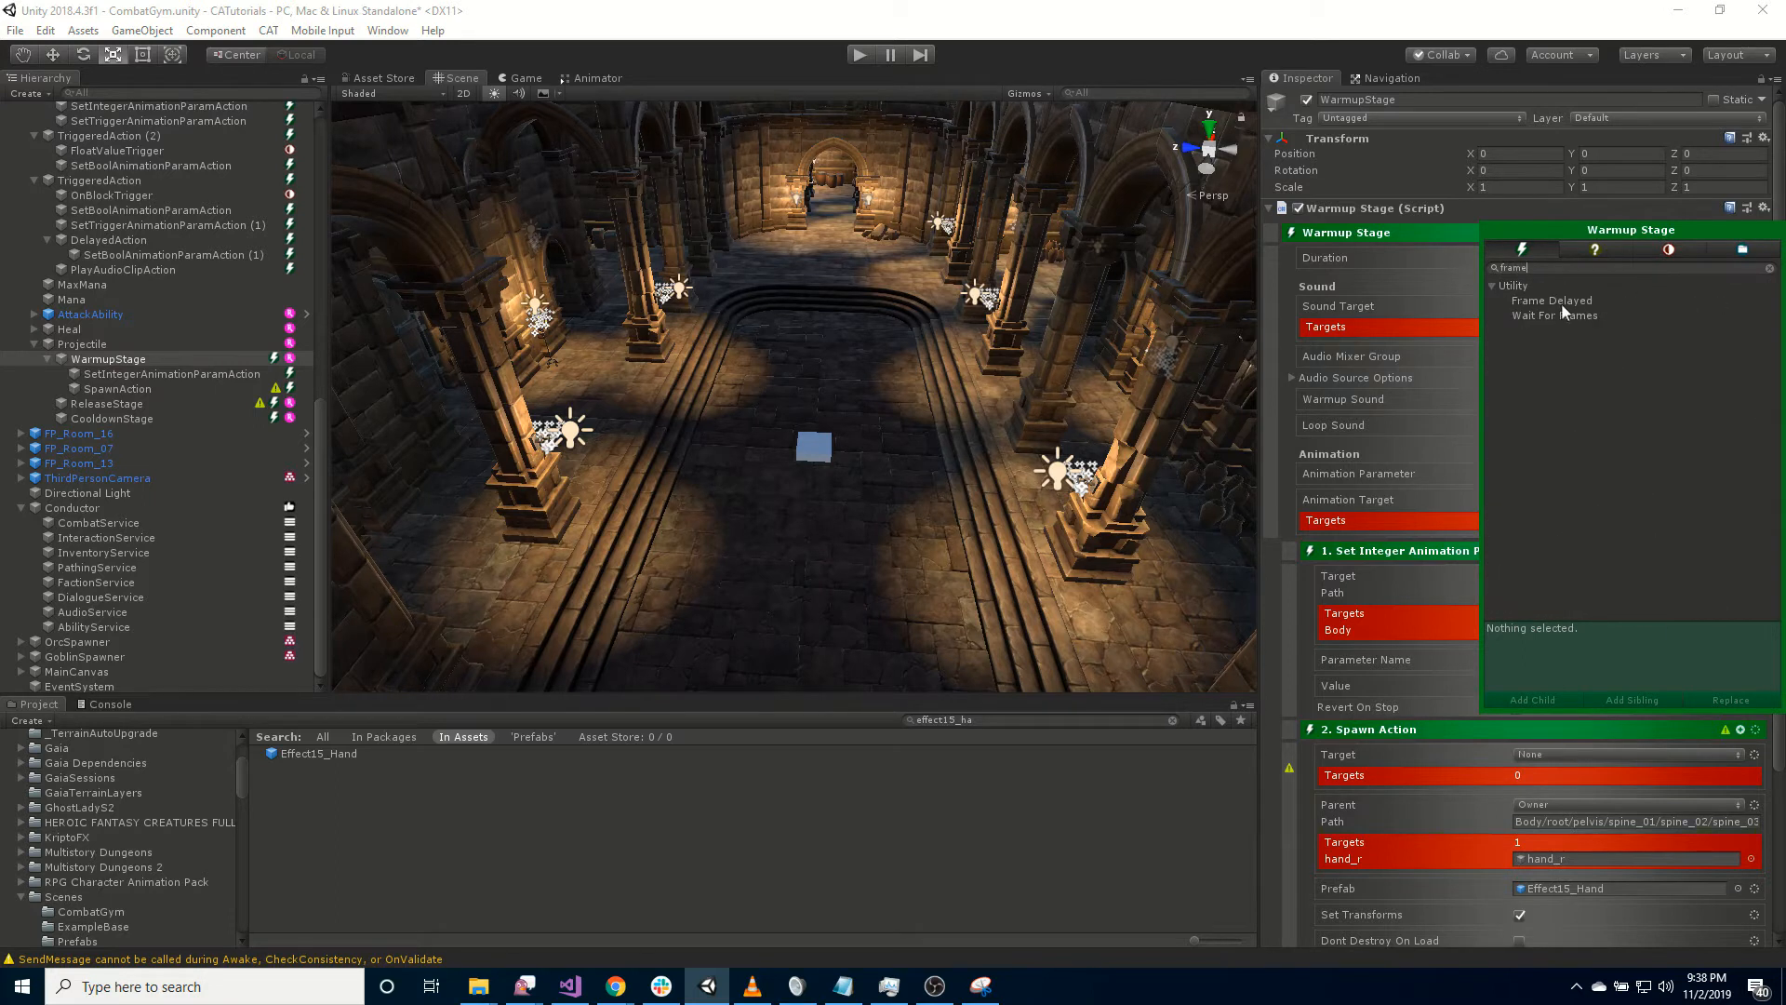
double_click(1563, 304)
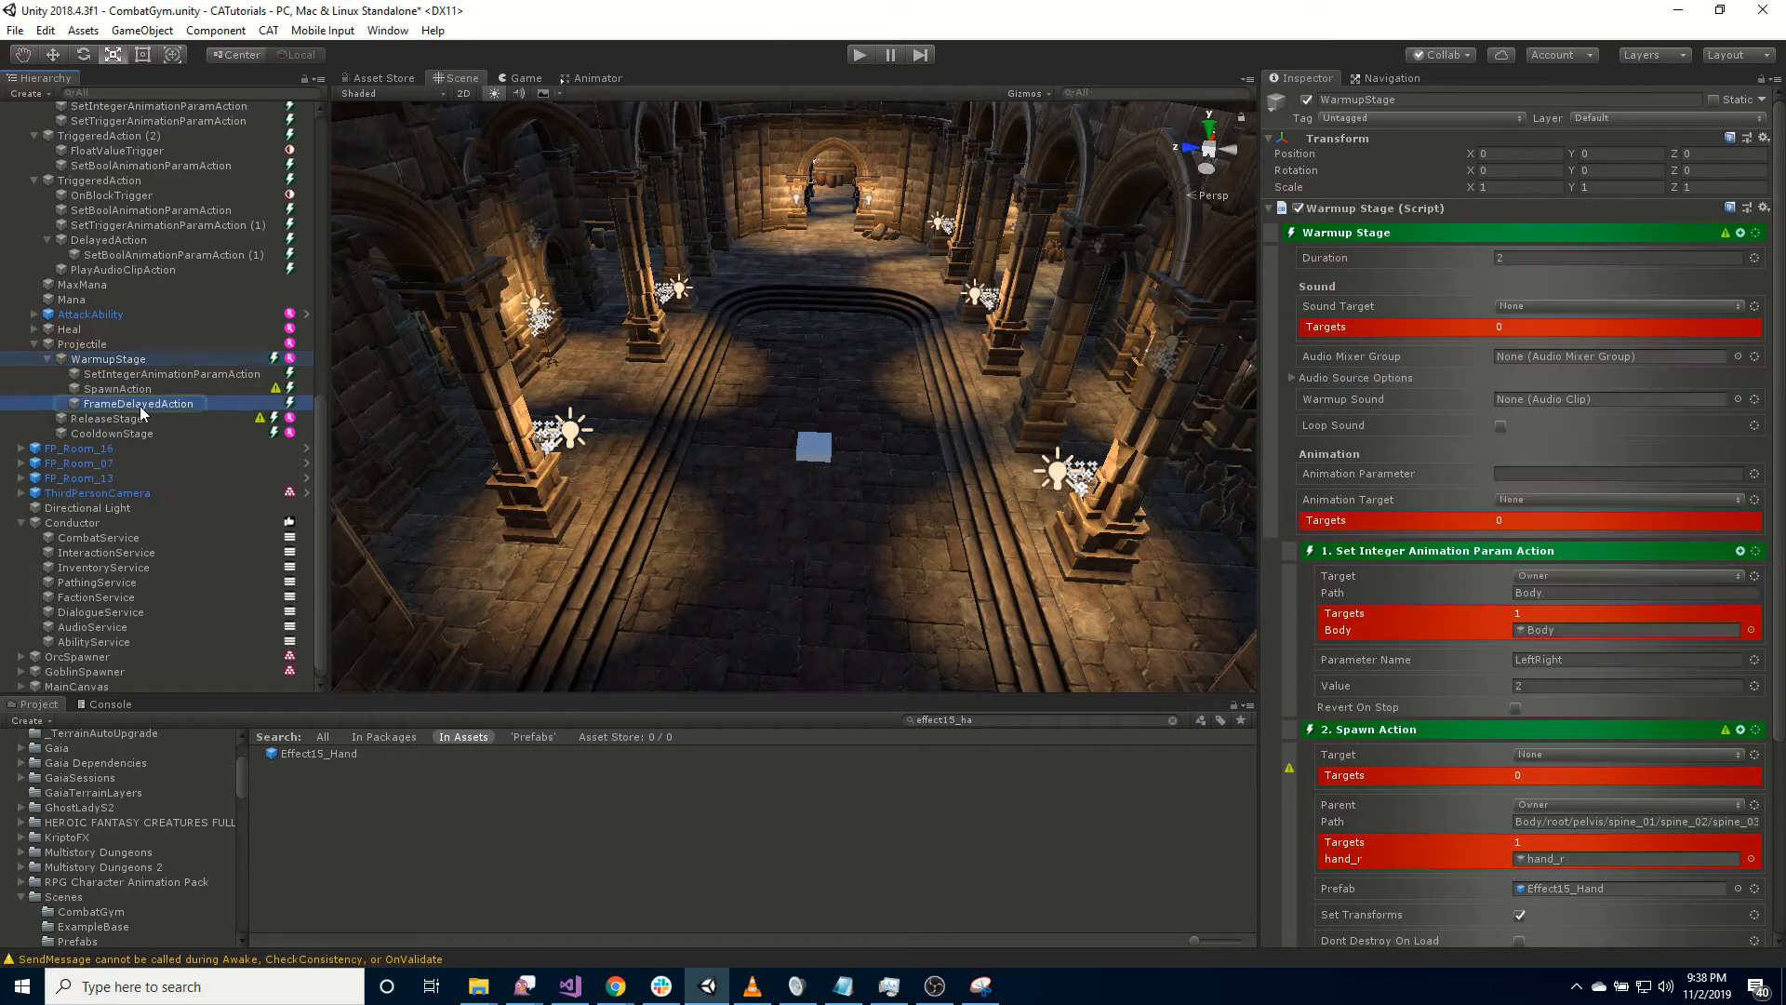
Add a Set Trigger Animation Param action as a child of the Warmup Stage's Frame Delayed Action.
left_click(140, 406)
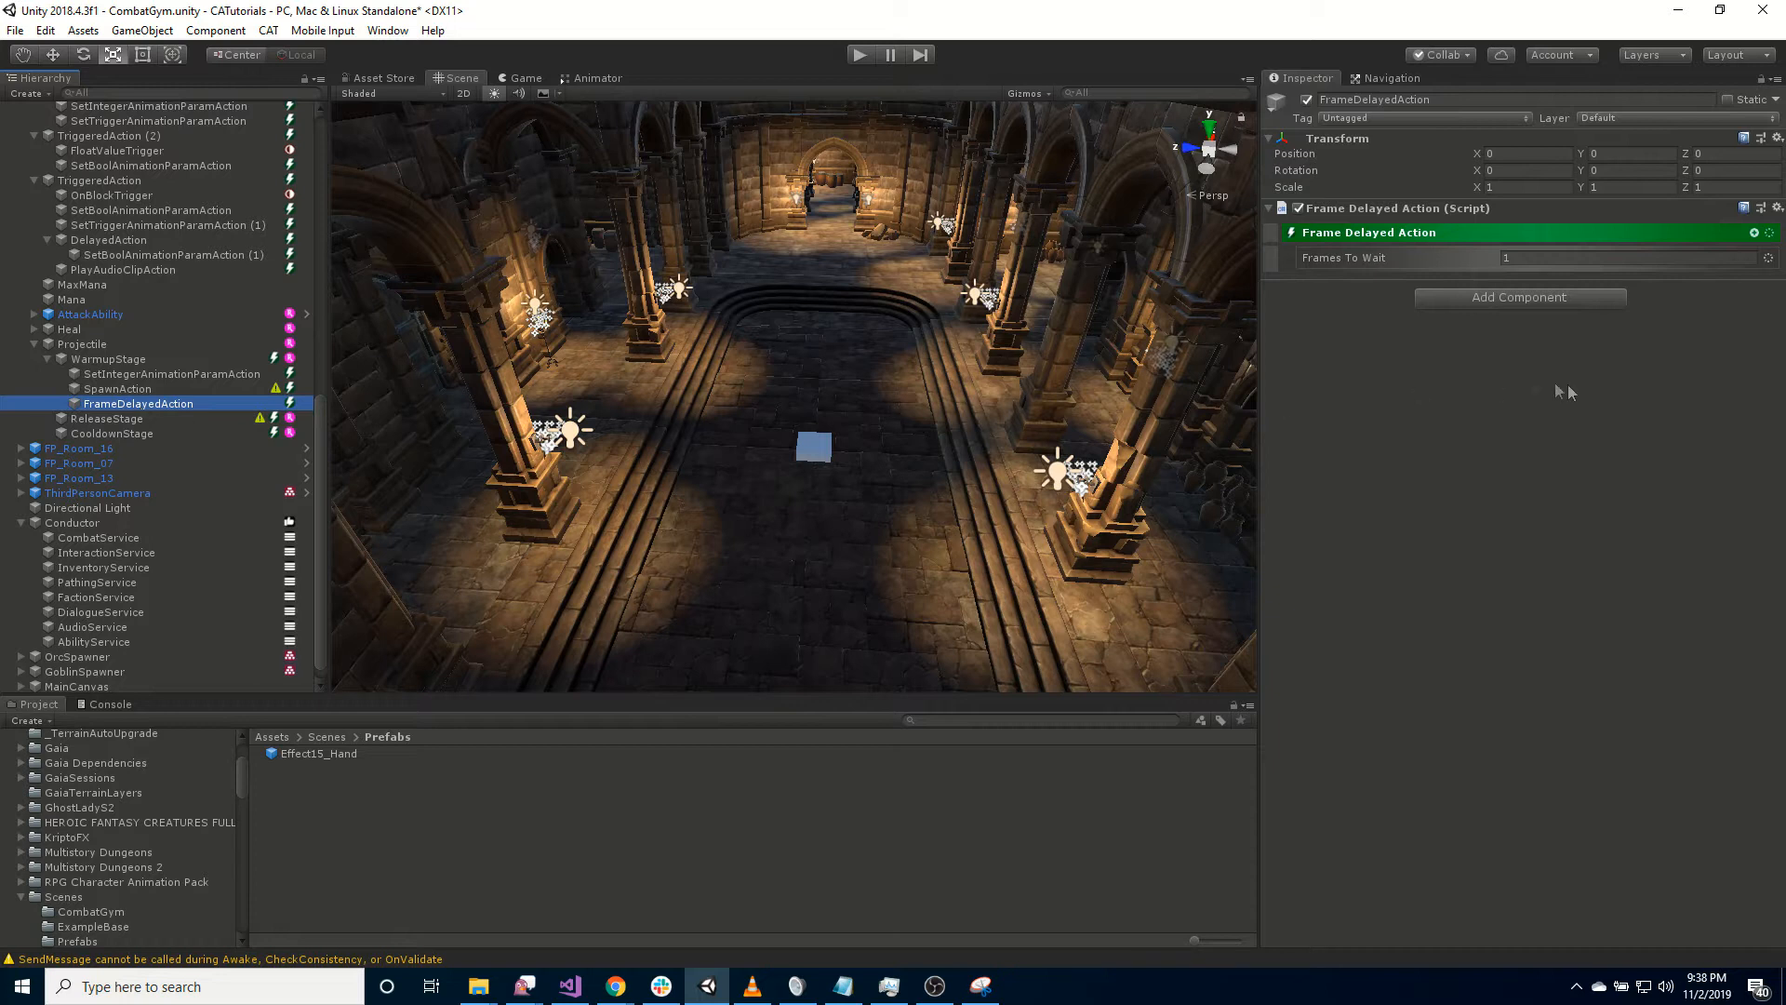
left_click(1755, 232)
type("trigg")
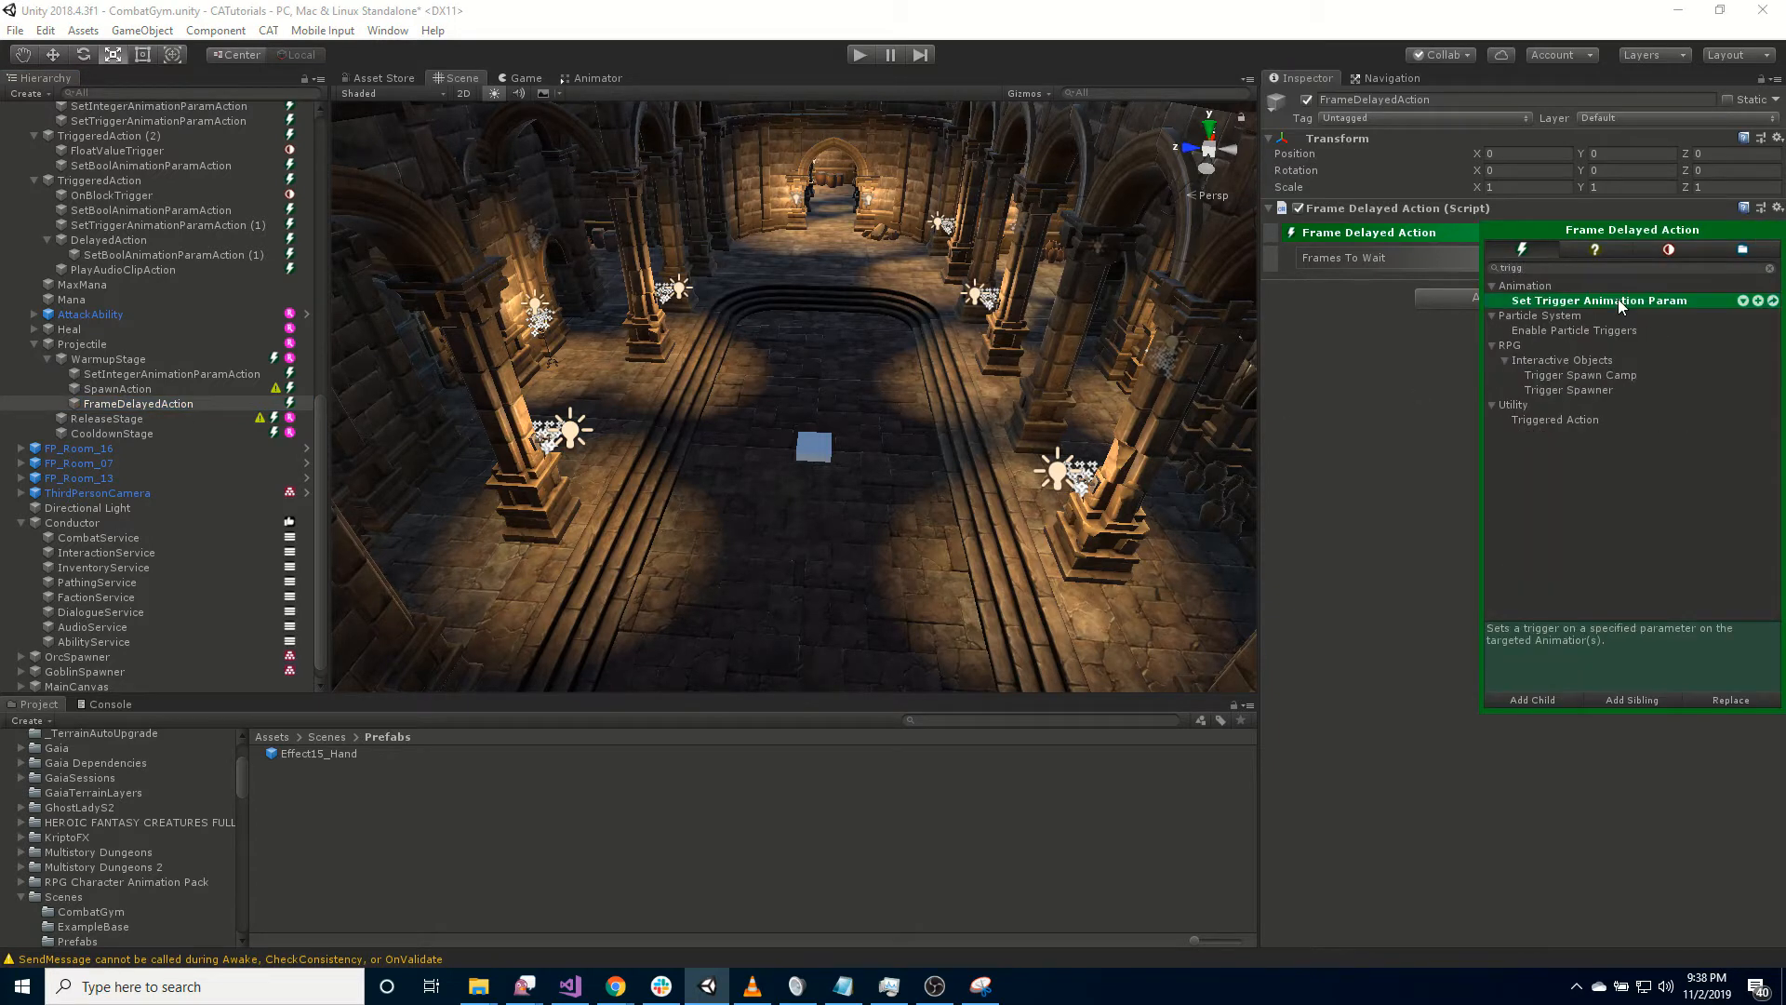
double_click(1619, 300)
Enable the Path option for the trigger animation action's target, set the path to Body, and set the parameter name to AttackCastTrigger.
left_click(1767, 311)
mouse_move(1708, 516)
left_click(1526, 514)
left_click(1534, 326)
type("Body")
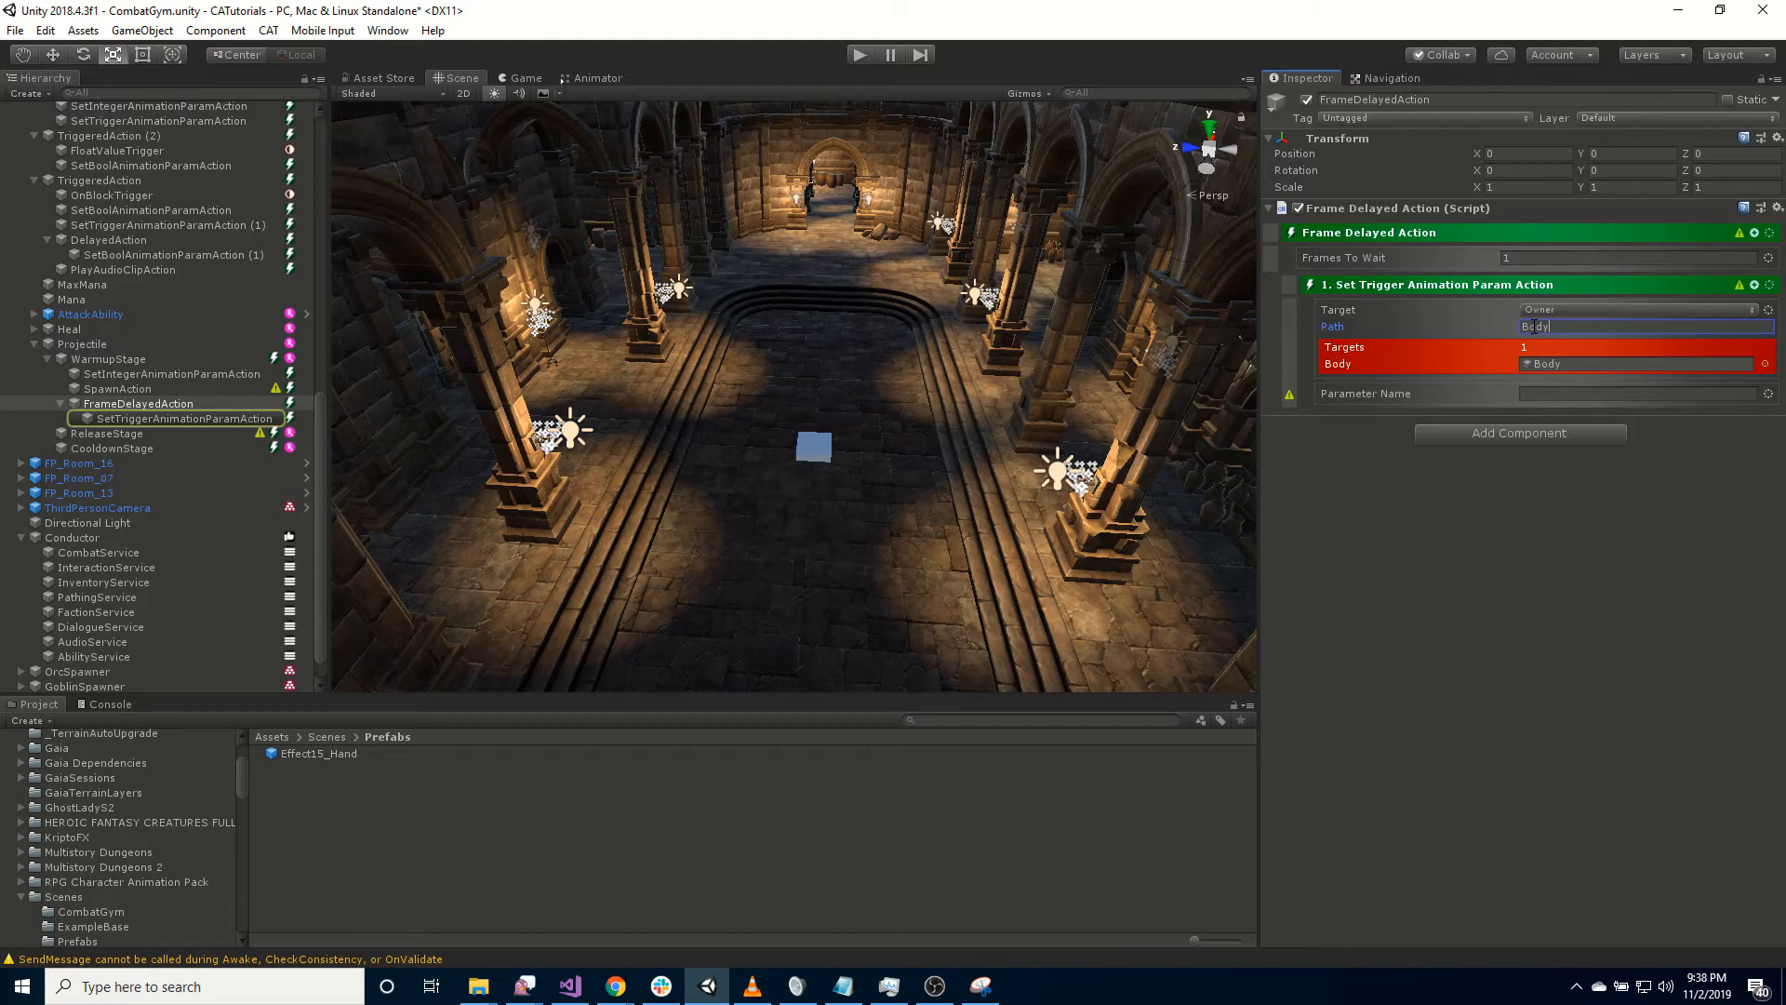
left_click(1561, 392)
type("AttackCastTrigger")
key("Return")
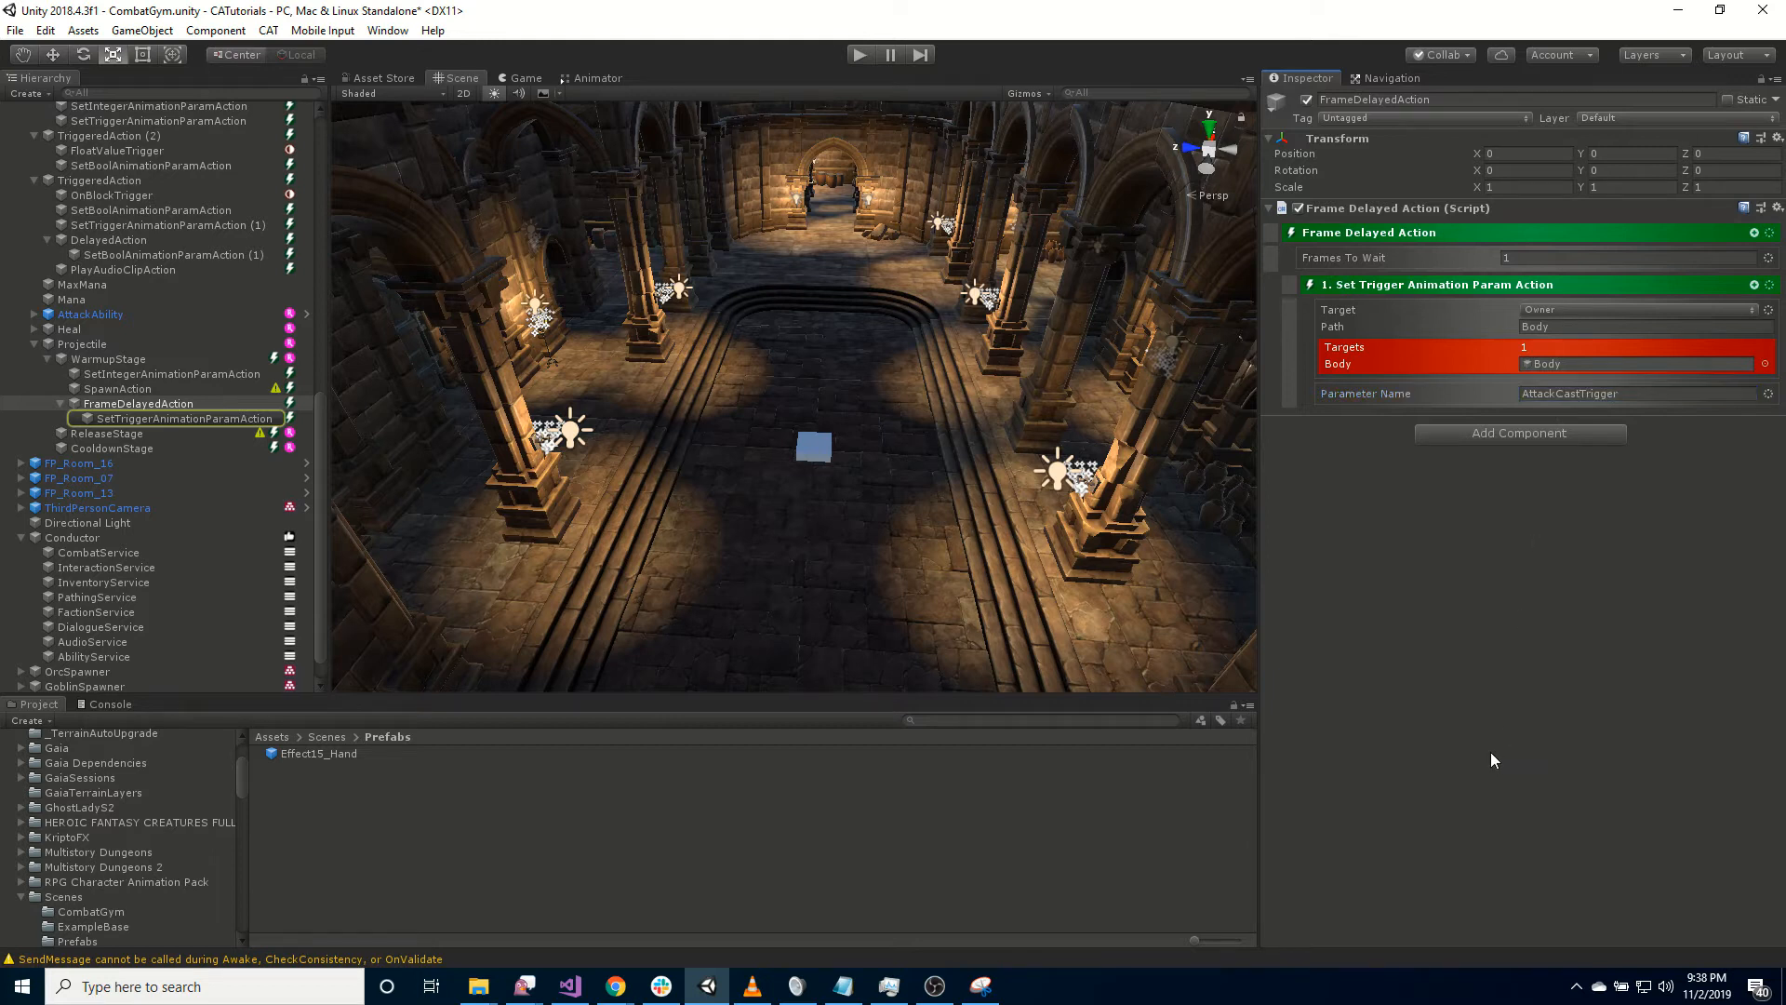
Add a Play Audio Clip action as a second child of the Frame Delayed Action.
left_click(206, 406)
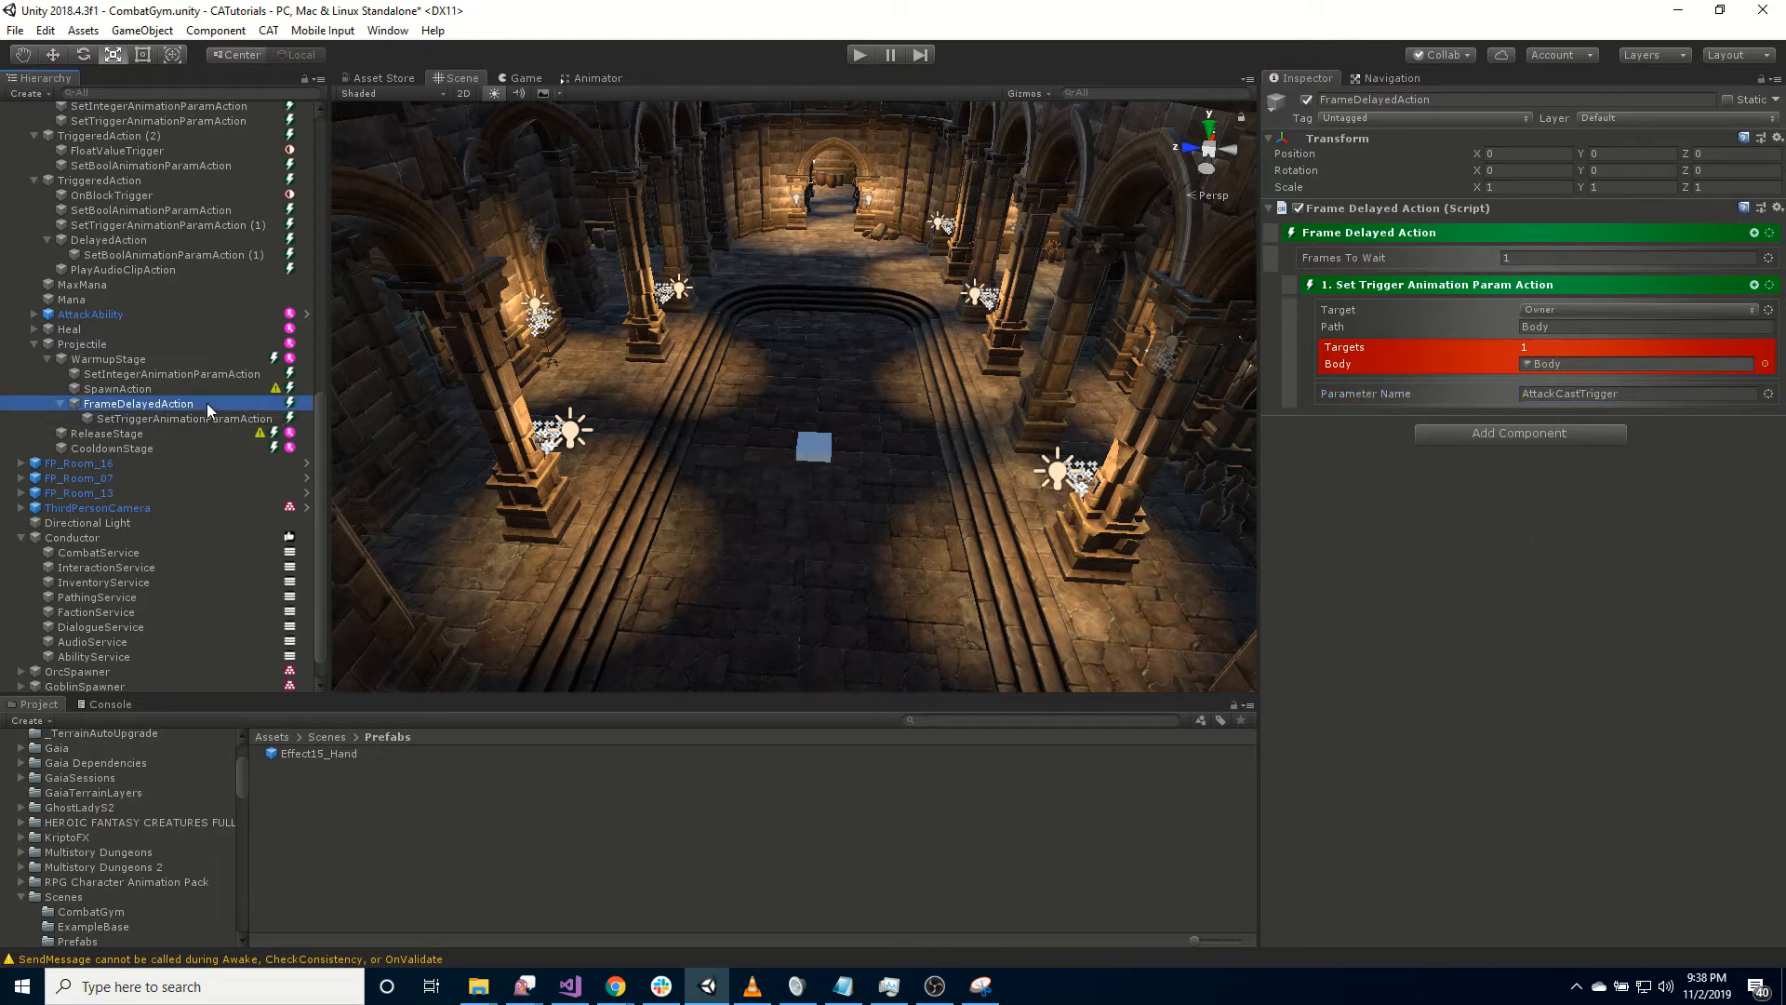
left_click(1753, 235)
left_click(1753, 234)
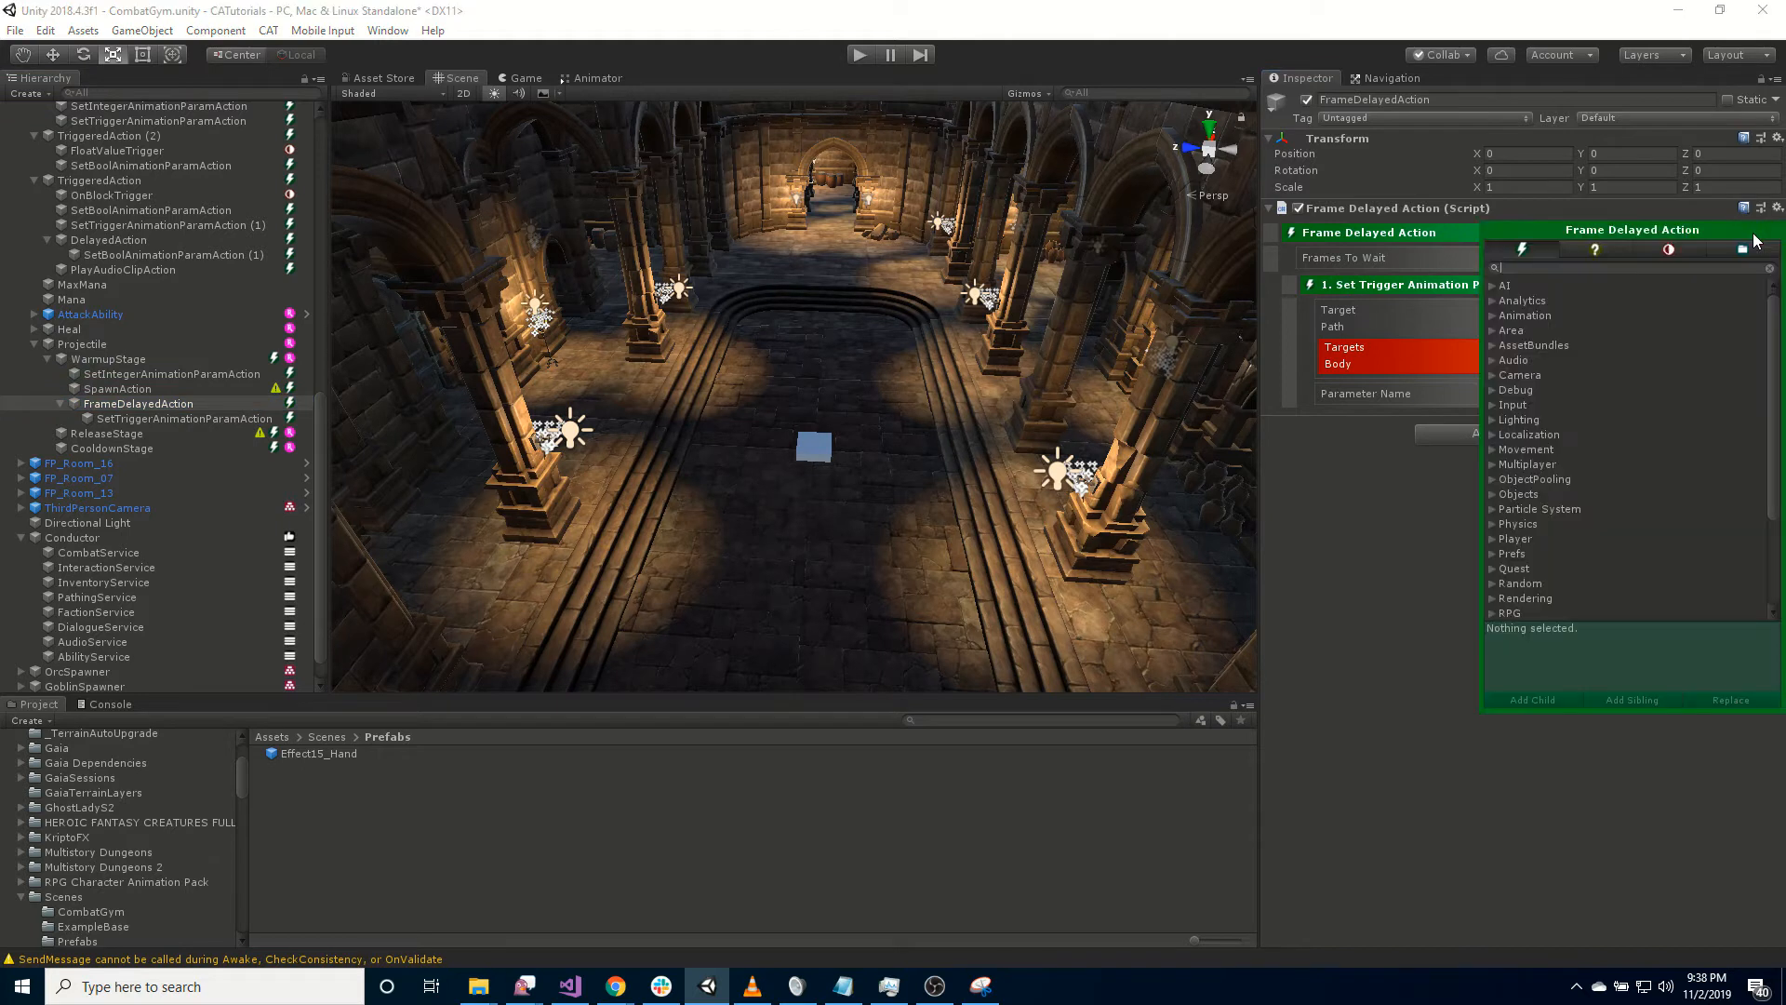
type("clip")
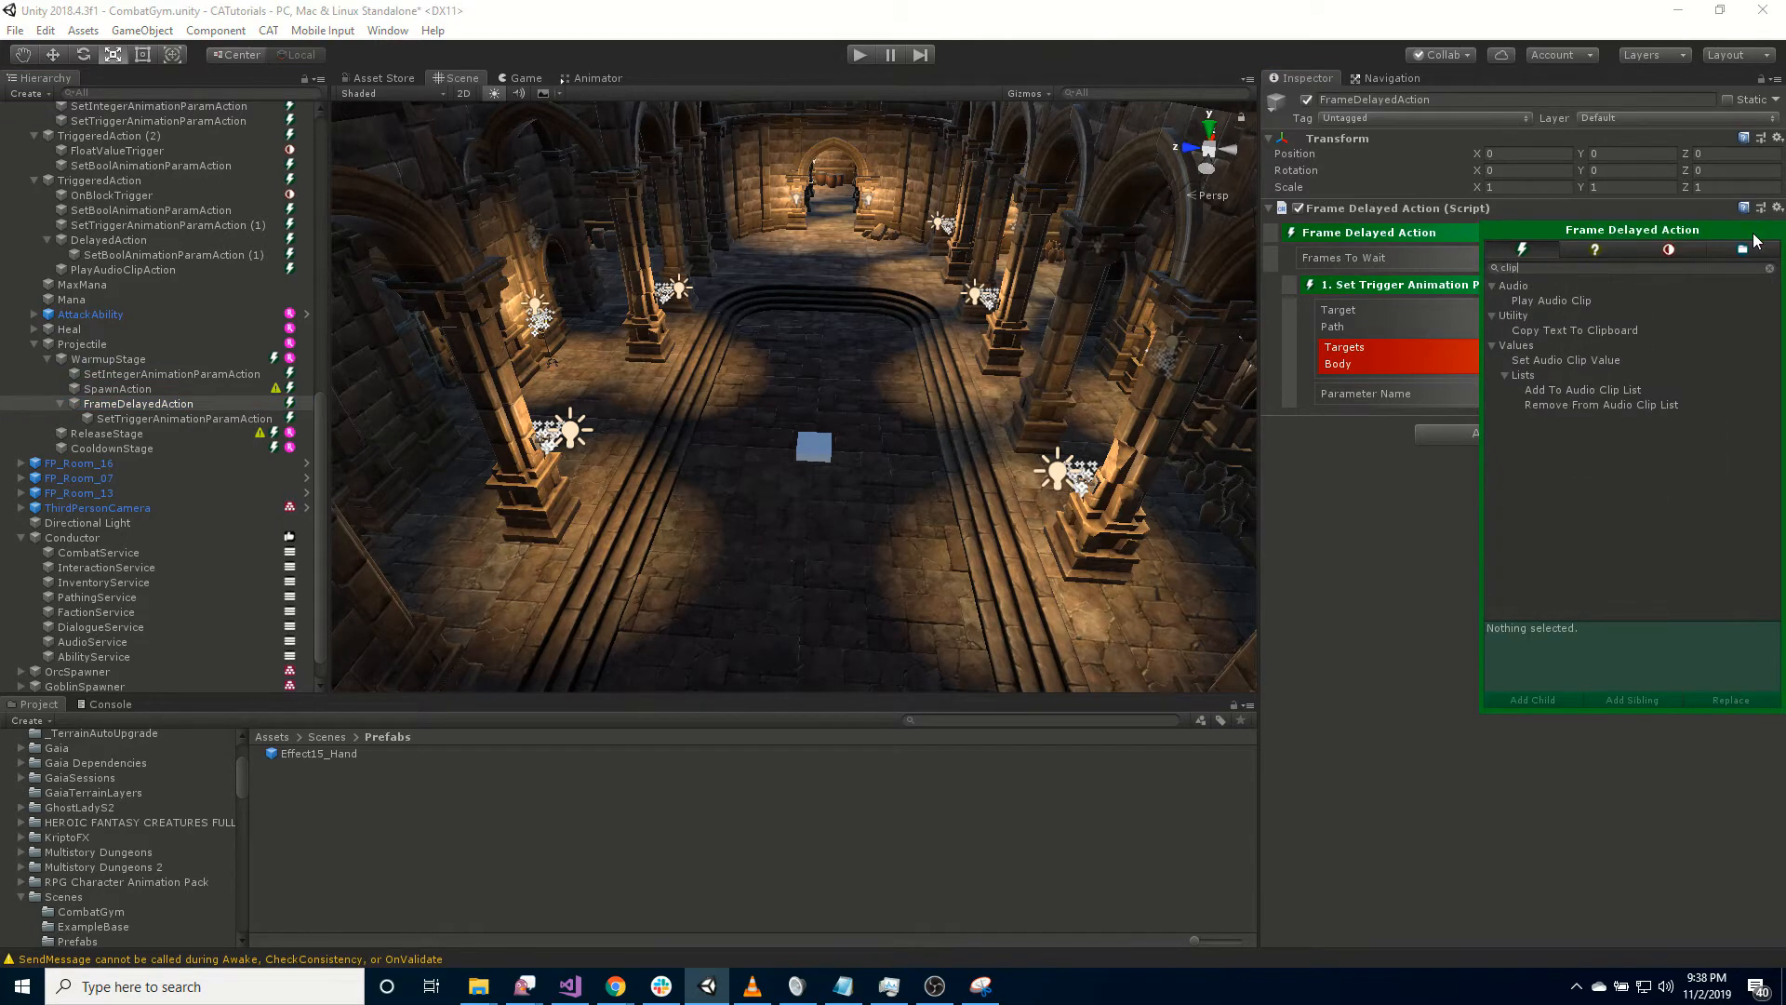
double_click(1565, 299)
left_click(1272, 902)
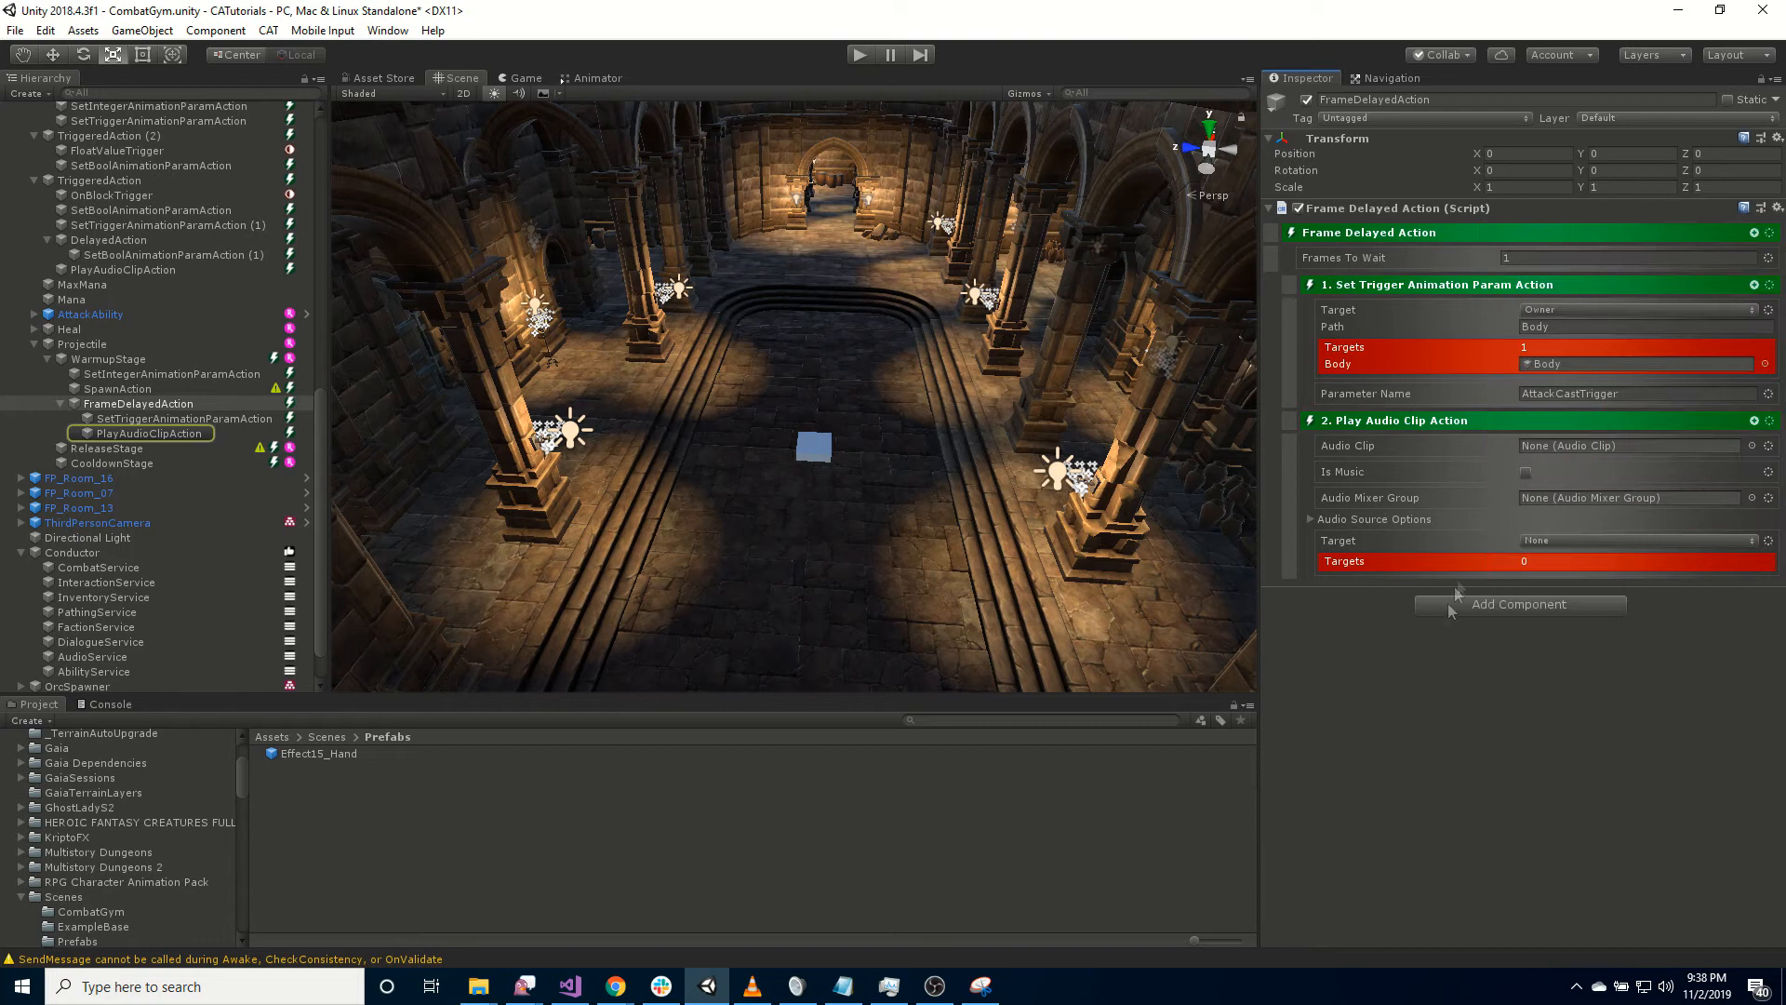
Search the project assets for magic_spell_fa and preview the Wobble Noise Fade Out and Metallic Pingpong Fade Subtle sound clips.
left_click(1008, 723)
type("mag")
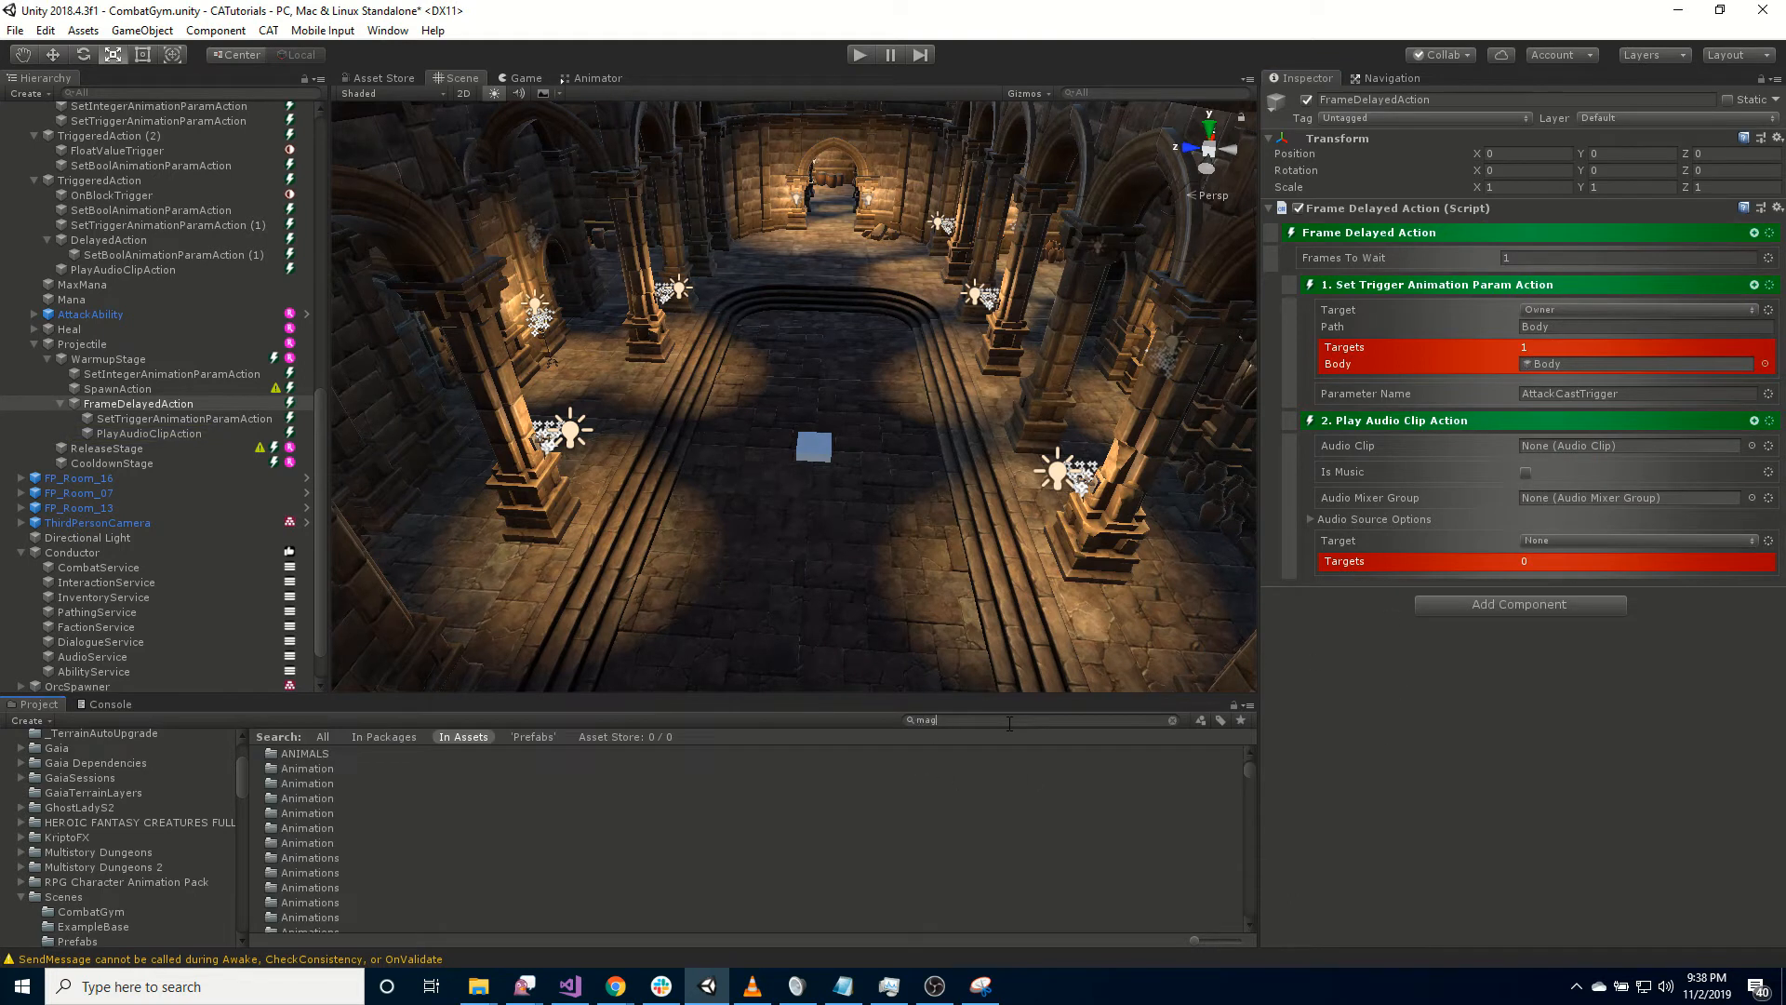
type("ic_spell_fa")
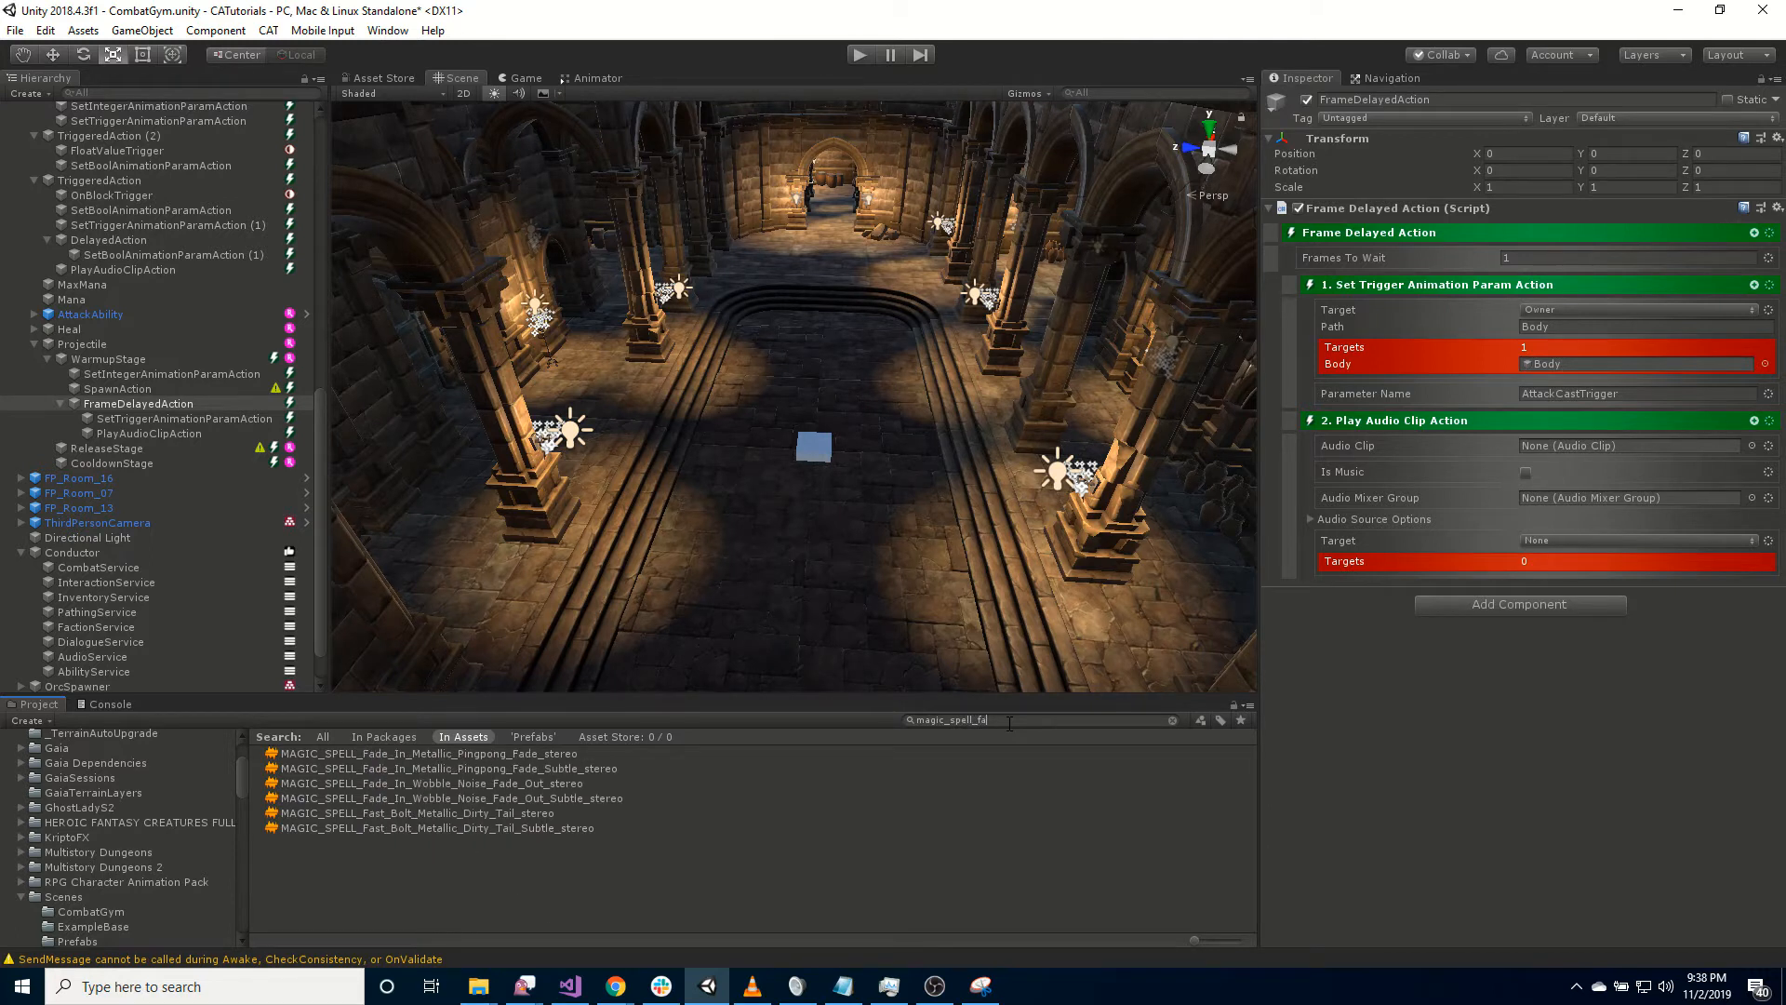
left_click(421, 812)
left_click(427, 785)
left_click(1769, 802)
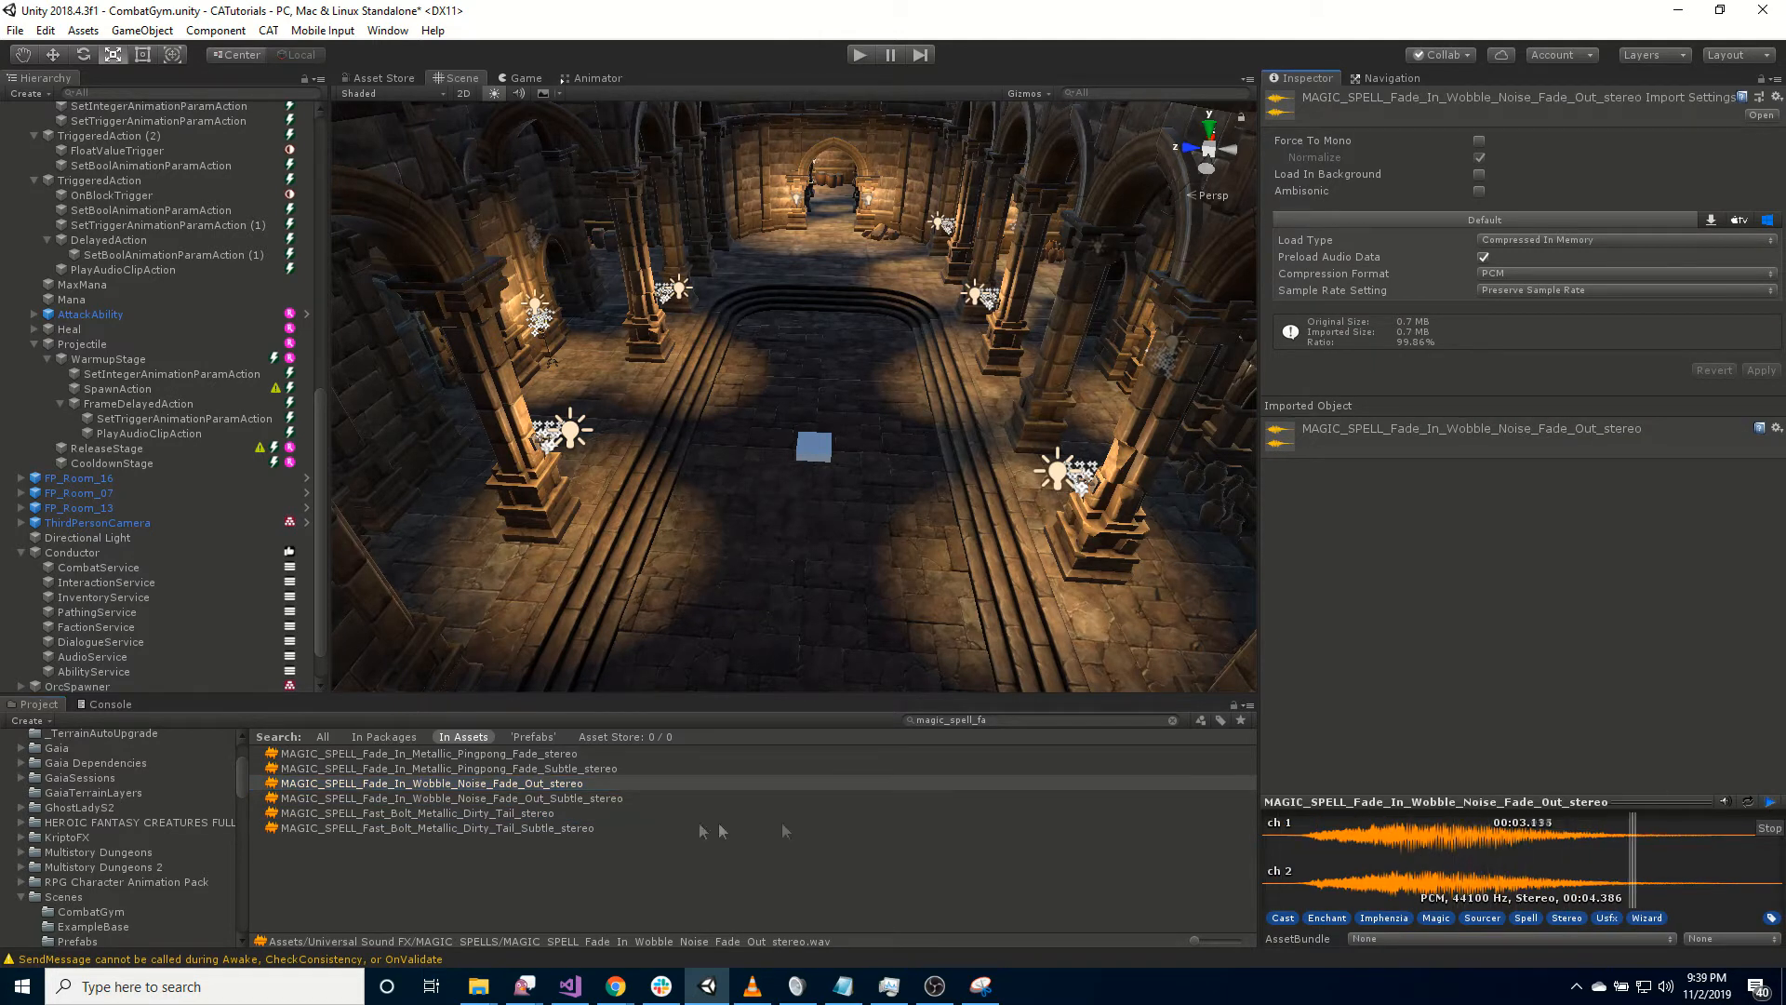
left_click(604, 766)
left_click(1767, 802)
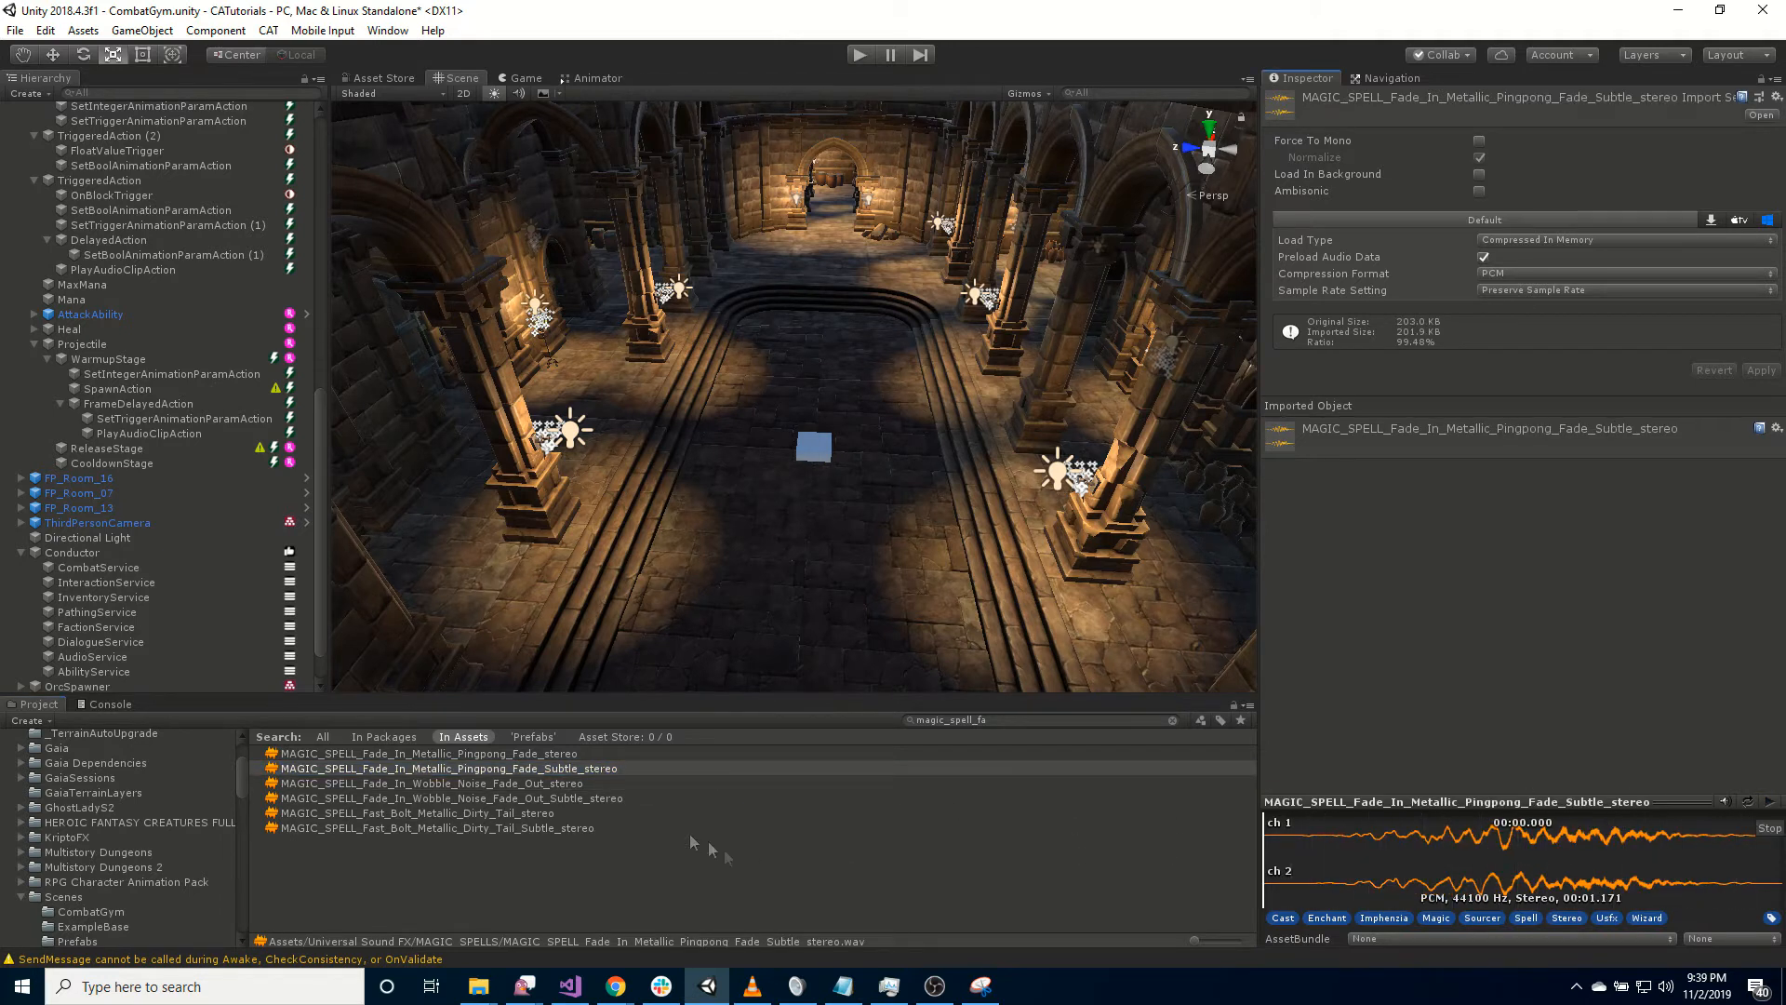
left_click(547, 797)
left_click(1769, 802)
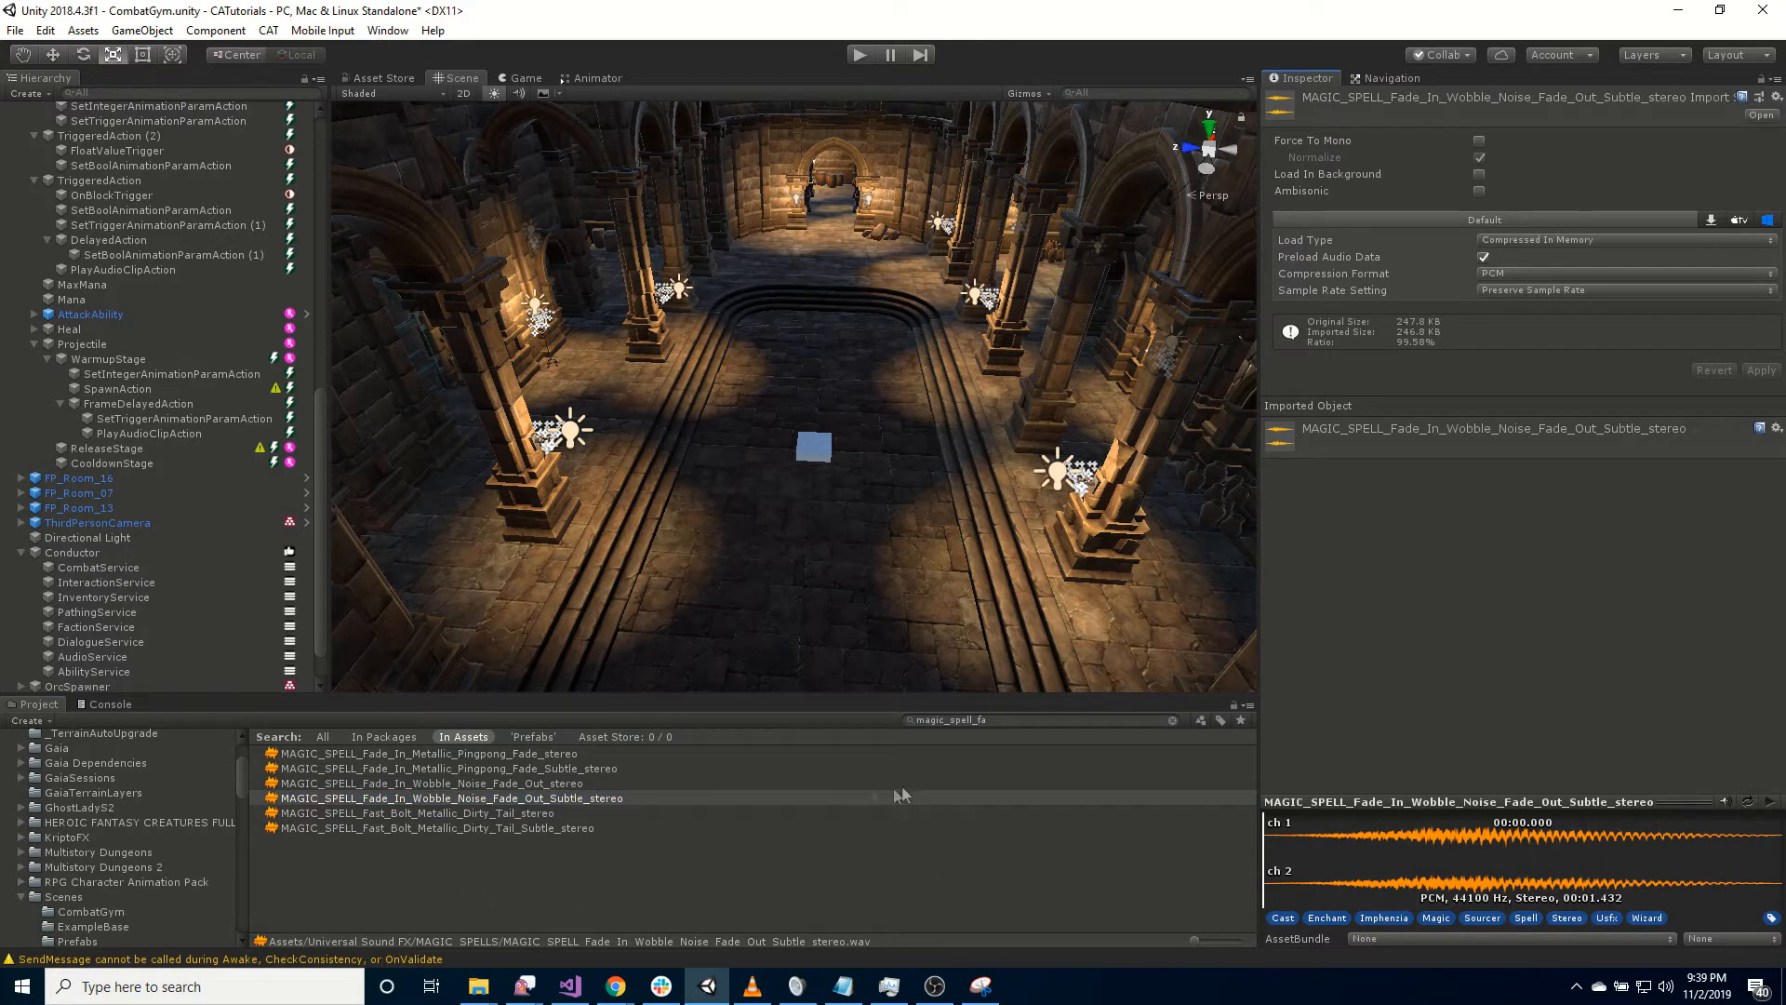
Broaden the asset search to magic_spell and check the Build Bang, Dark Pulse Echo Subtle and Bending Synth Climb sound clips.
left_click_drag(973, 721, 1000, 724)
key("BackSpace")
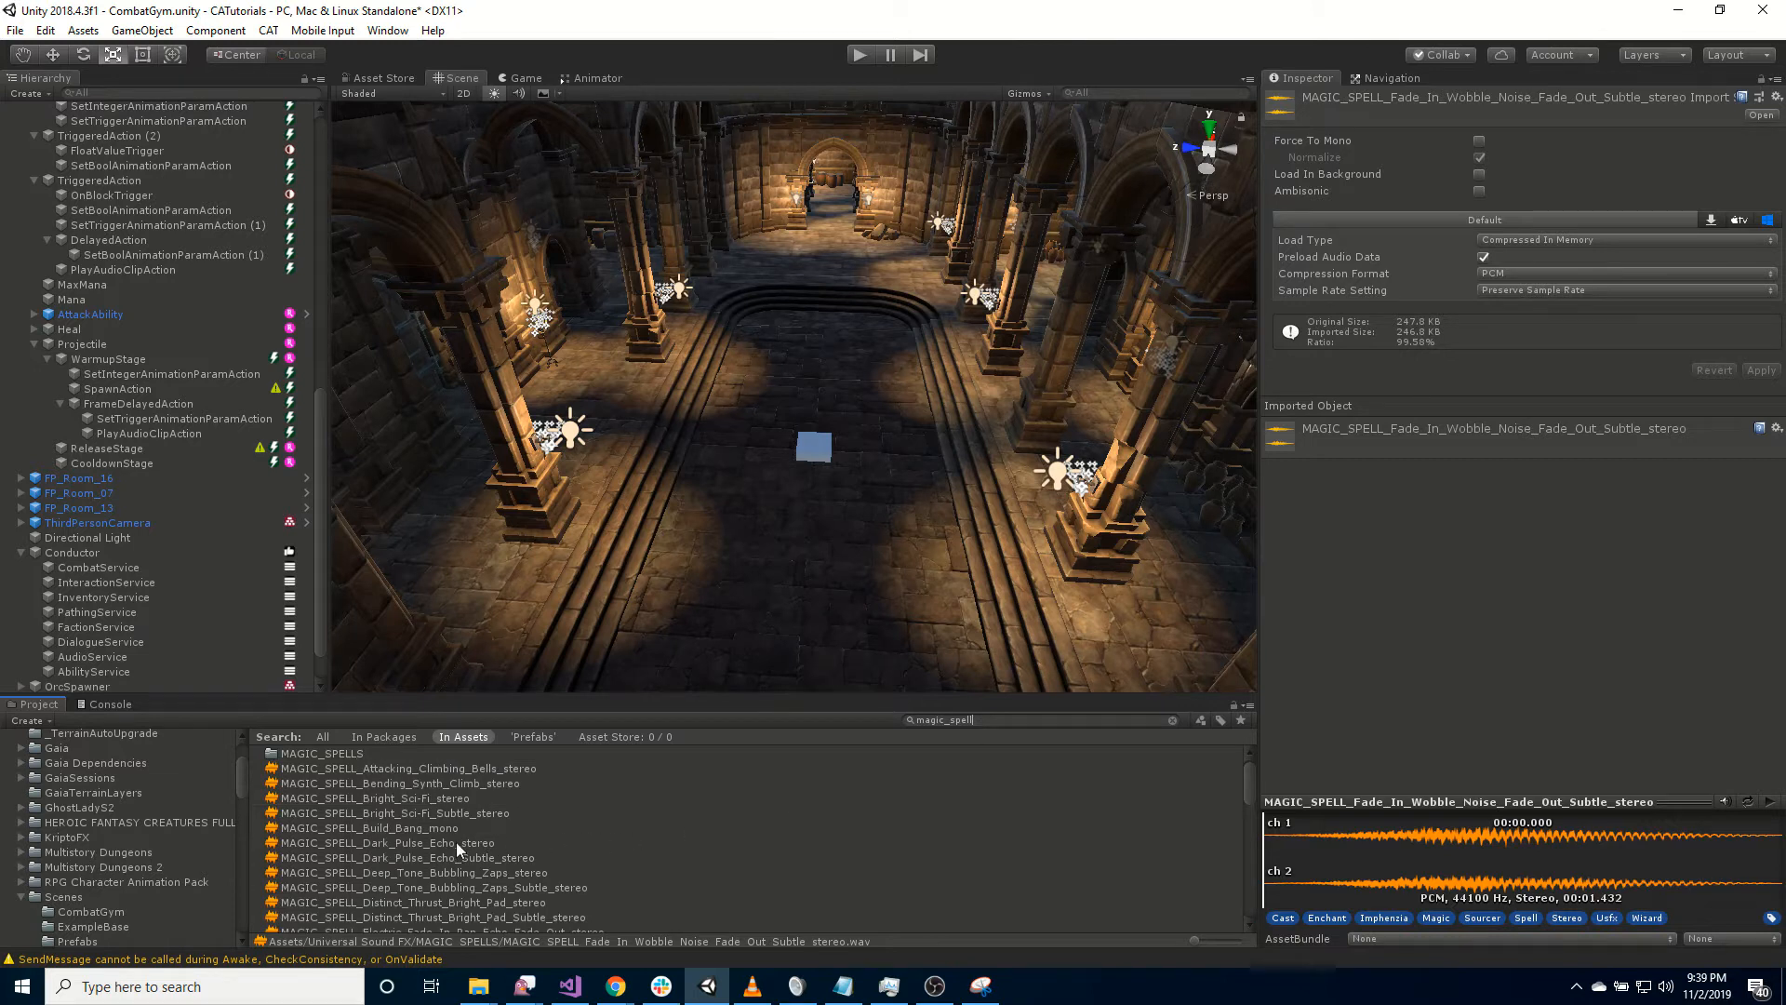
left_click(451, 828)
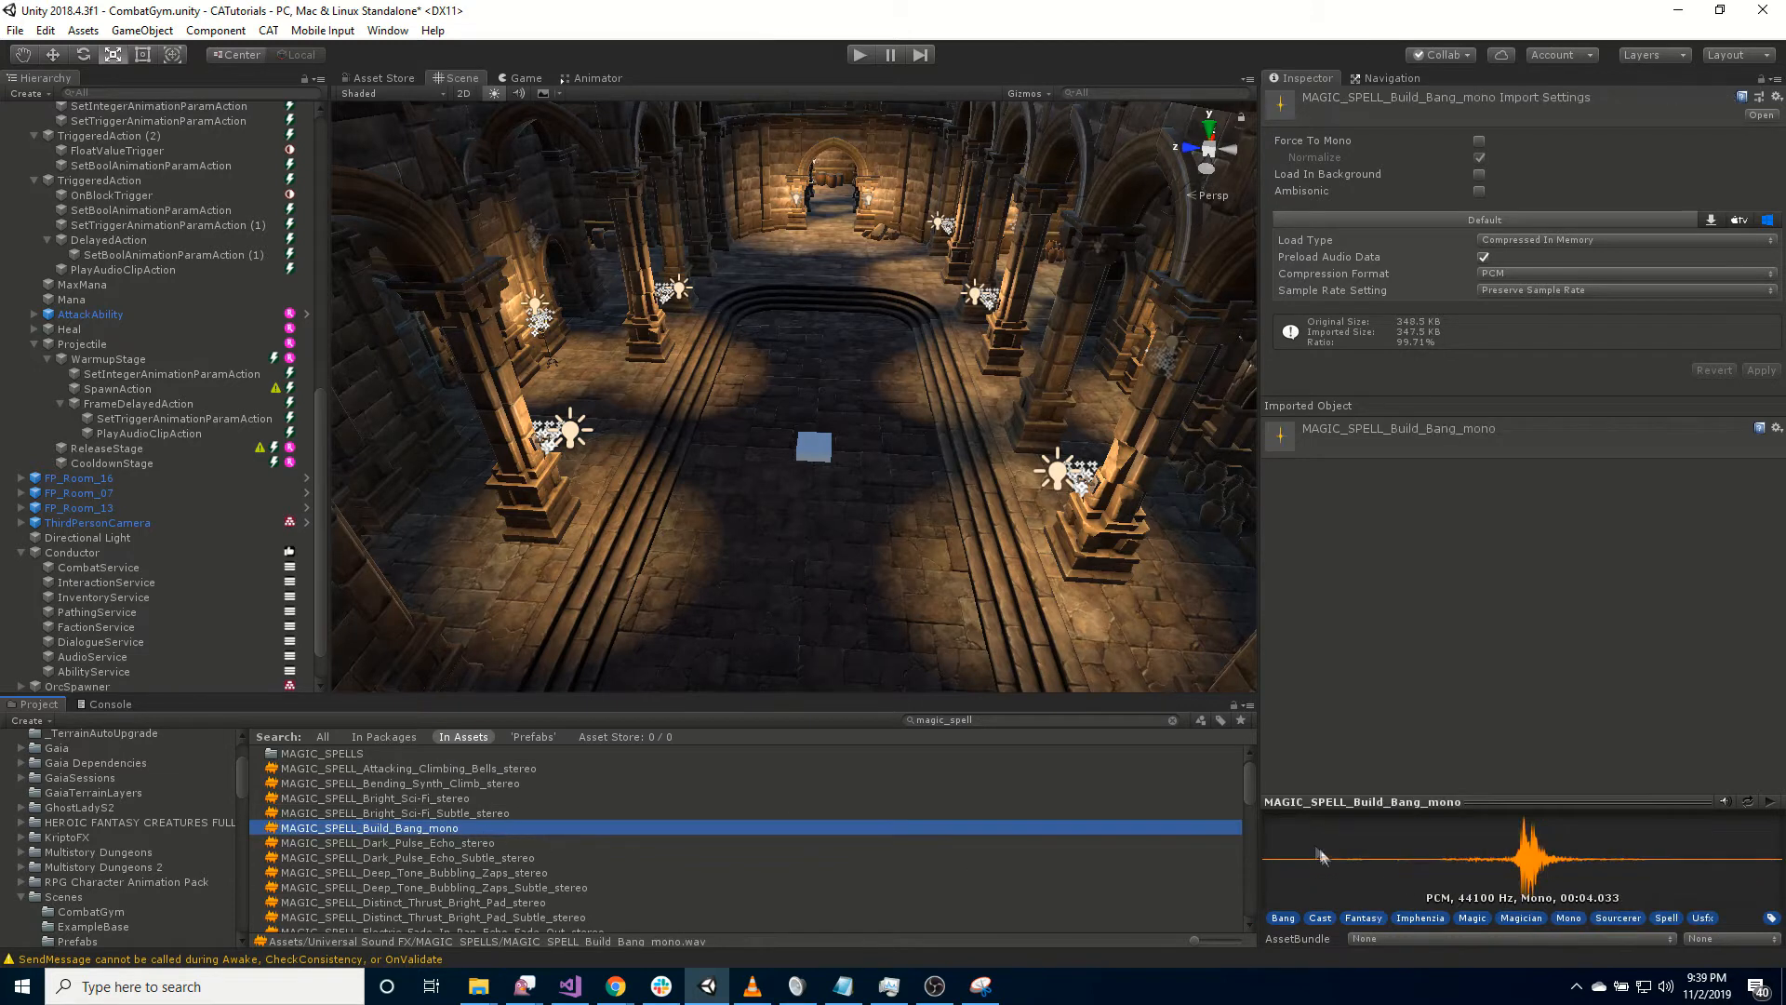
left_click(494, 856)
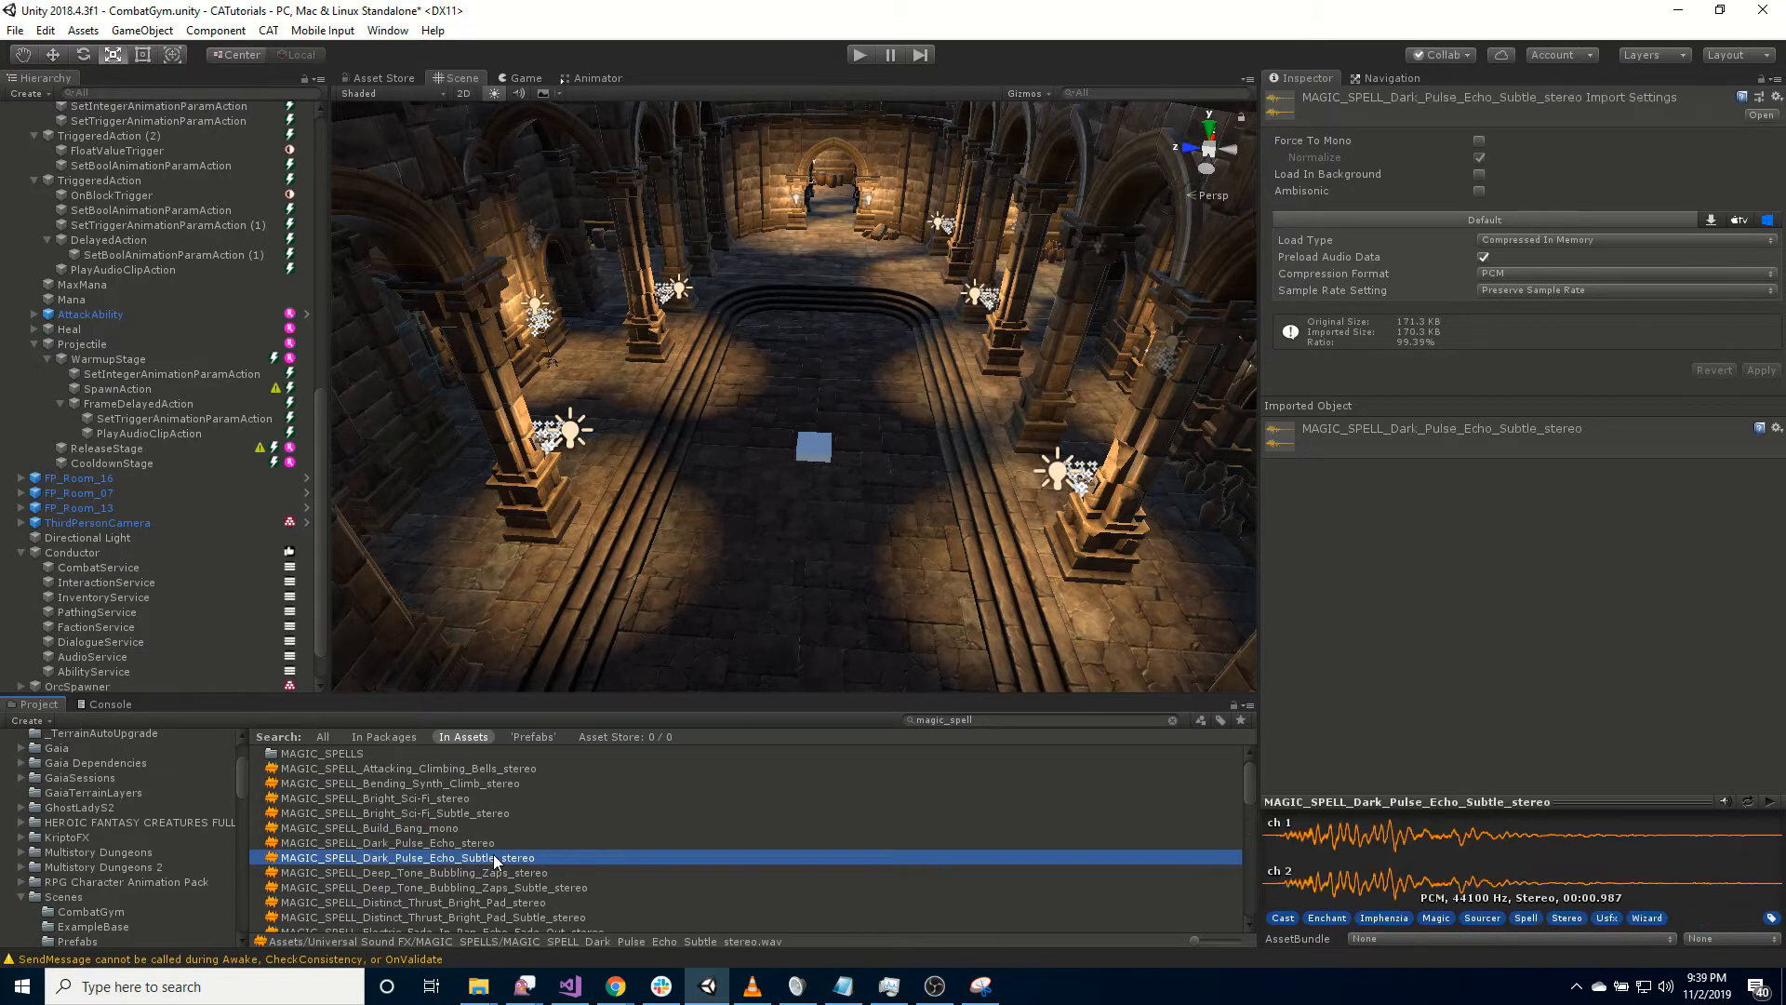
left_click(484, 782)
left_click(1770, 802)
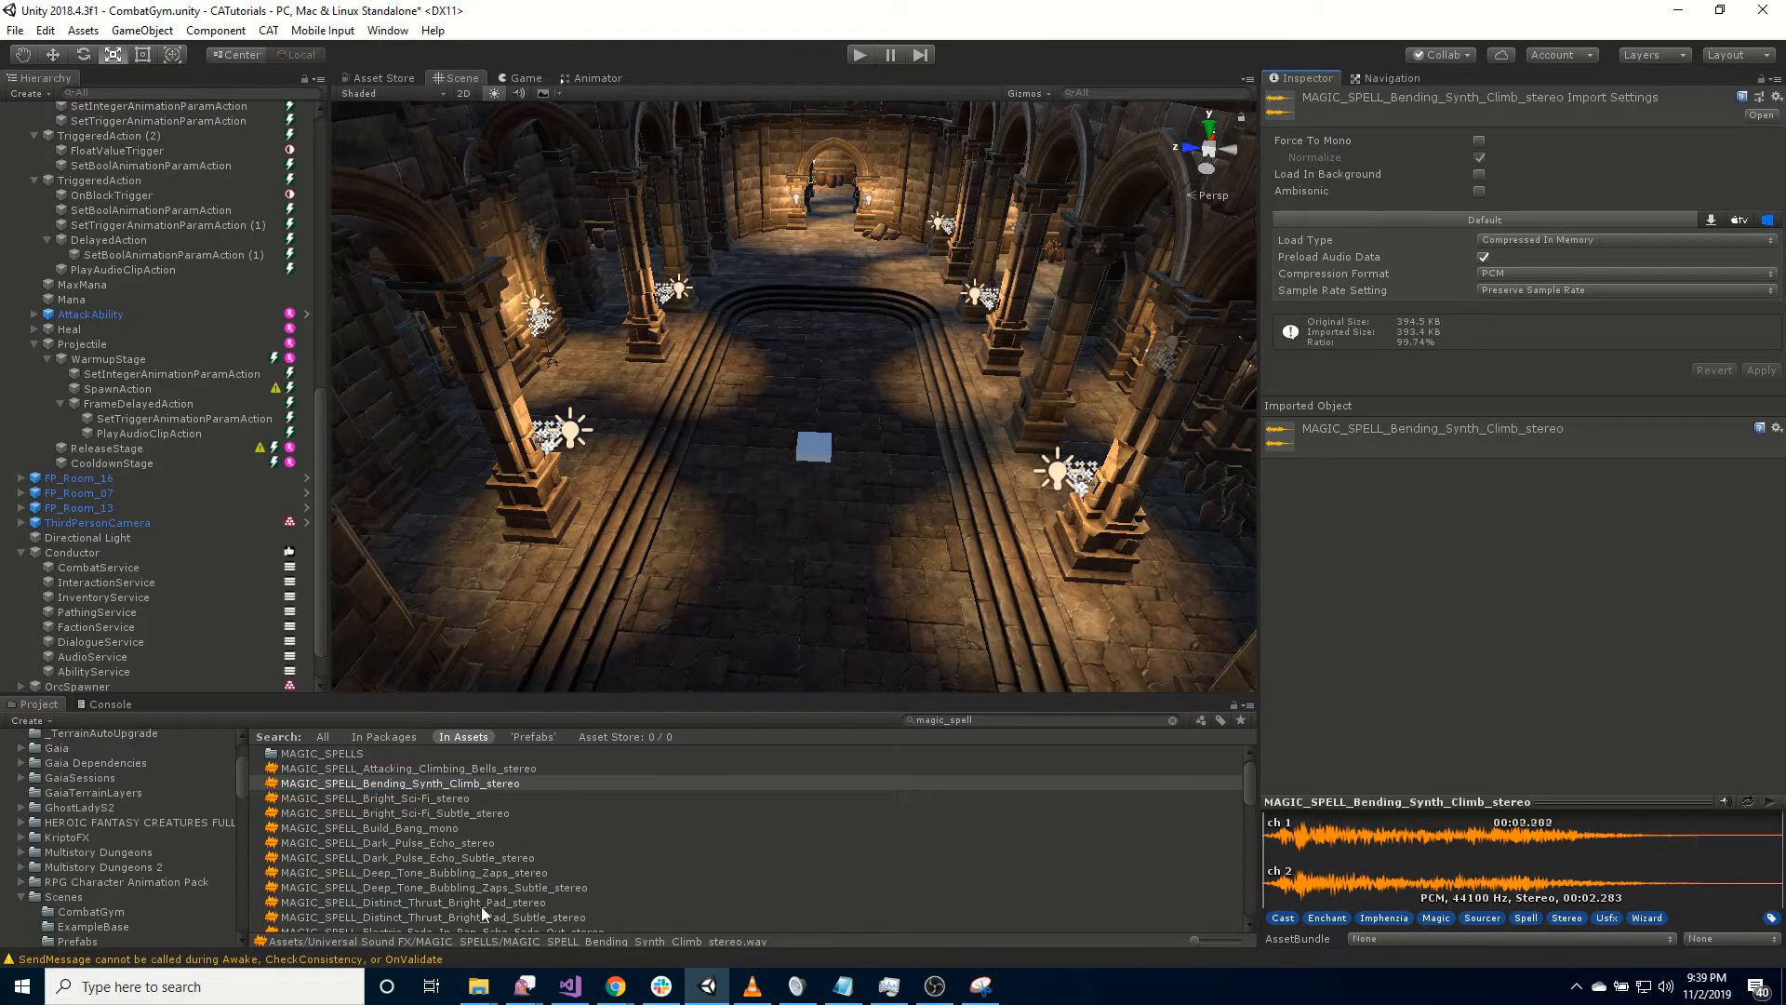
Preview the Distinct Thrust Bright Pad and Electric Fade In Pan Echo Fade Out sound clips.
scroll(506, 889, "down", 2)
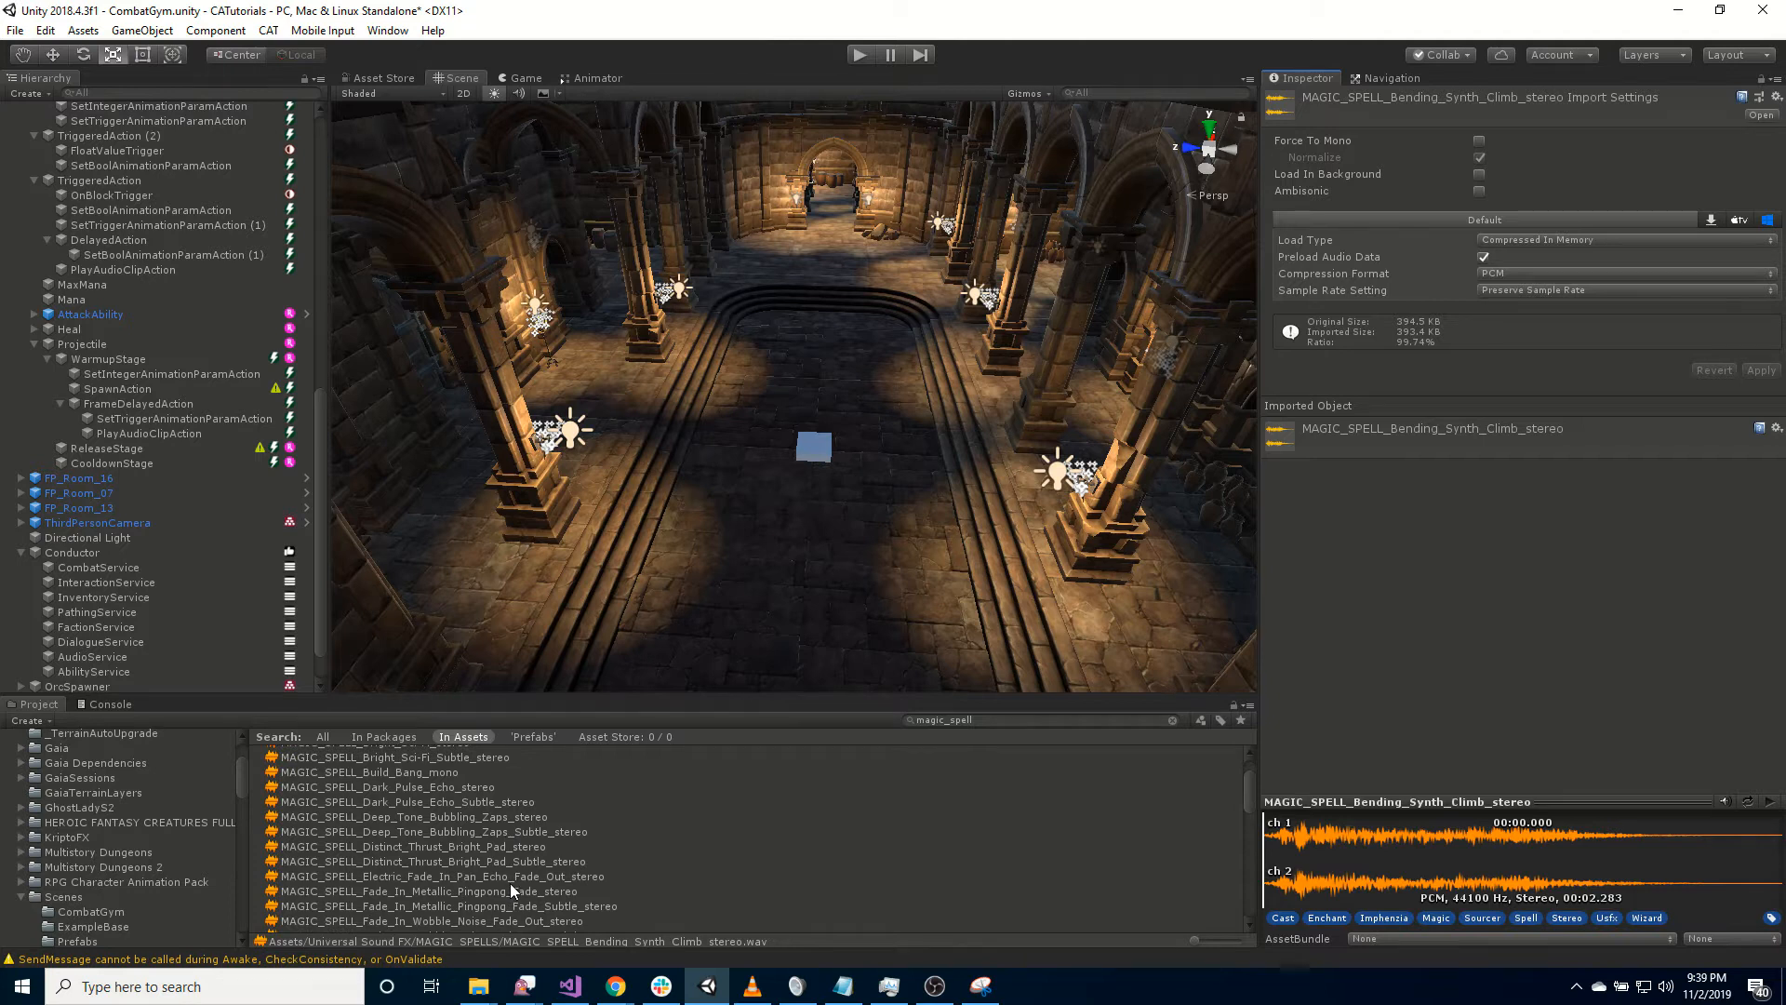
left_click(548, 846)
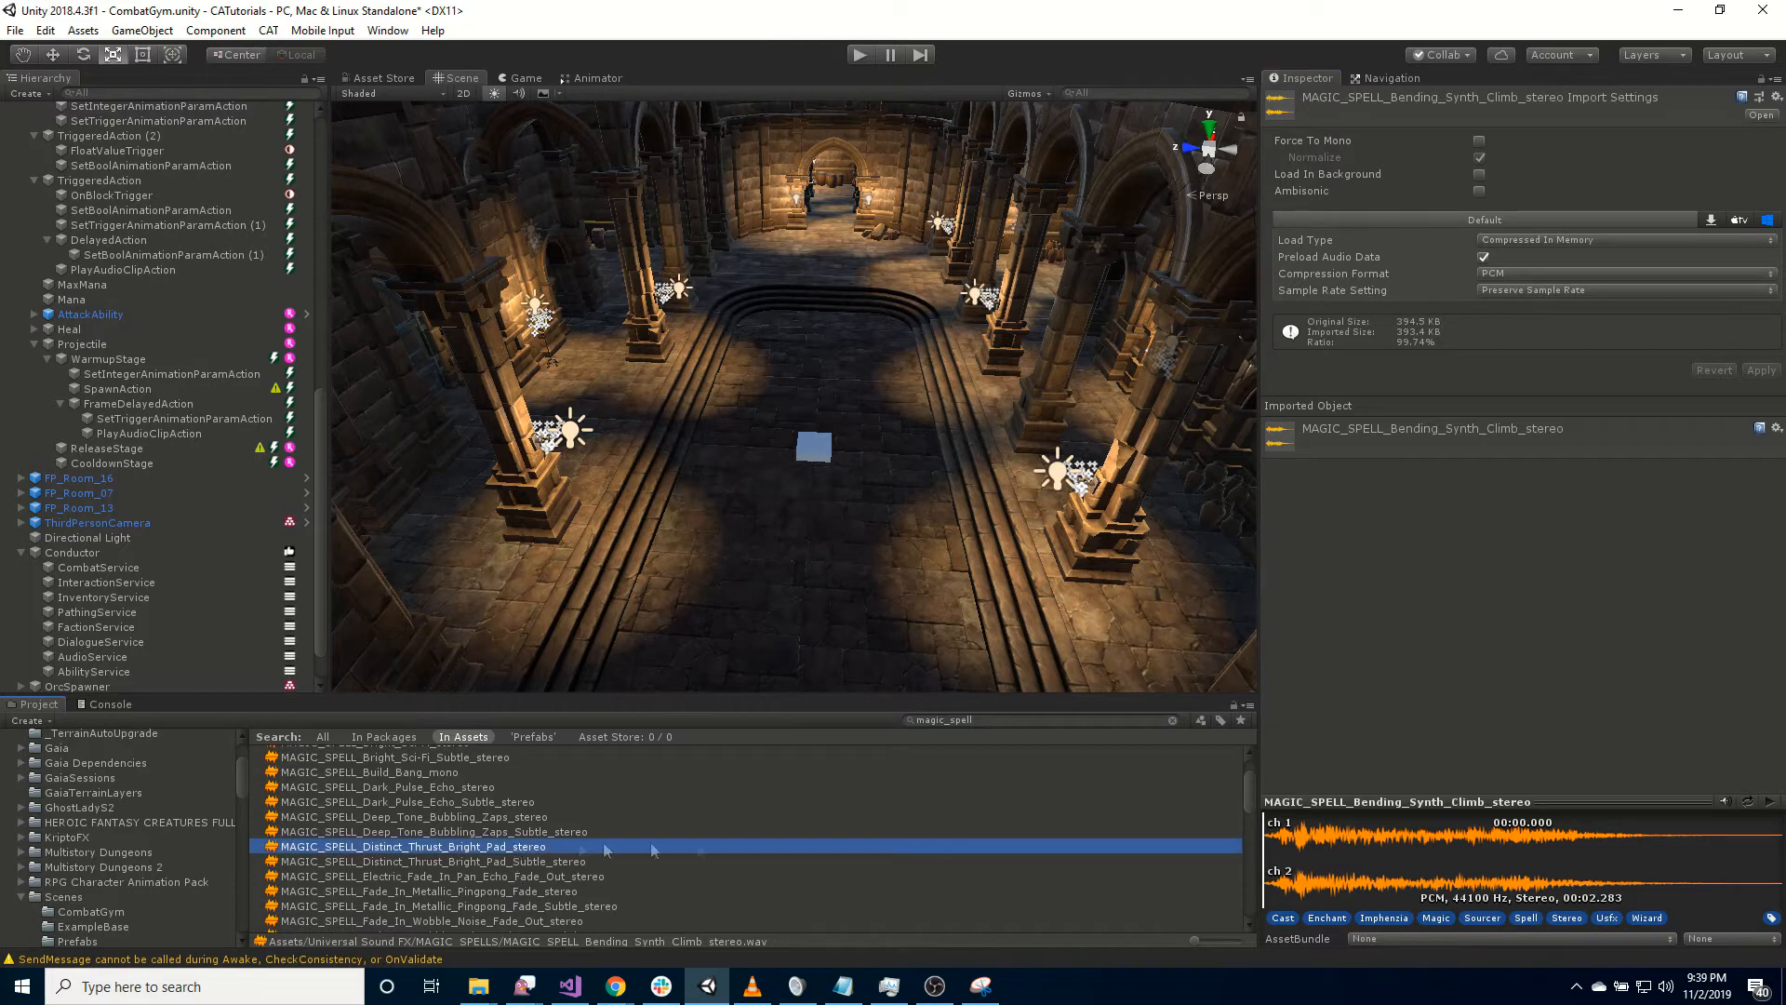
left_click(1769, 802)
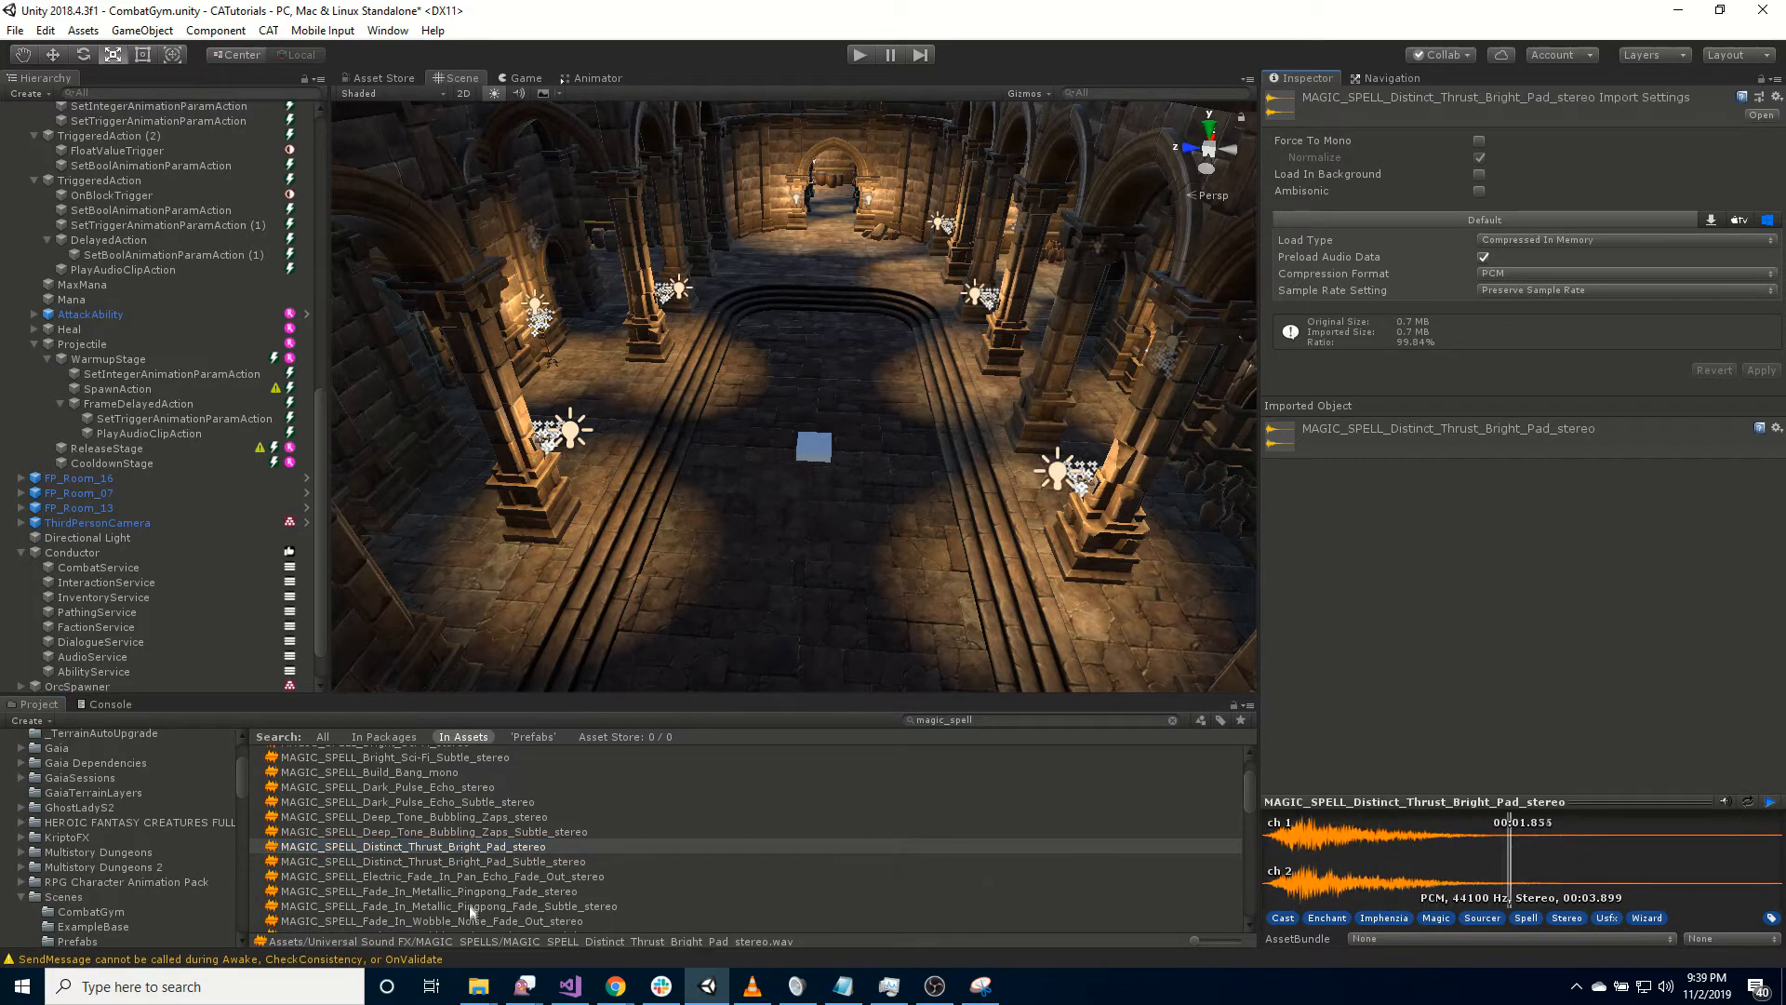
left_click(489, 875)
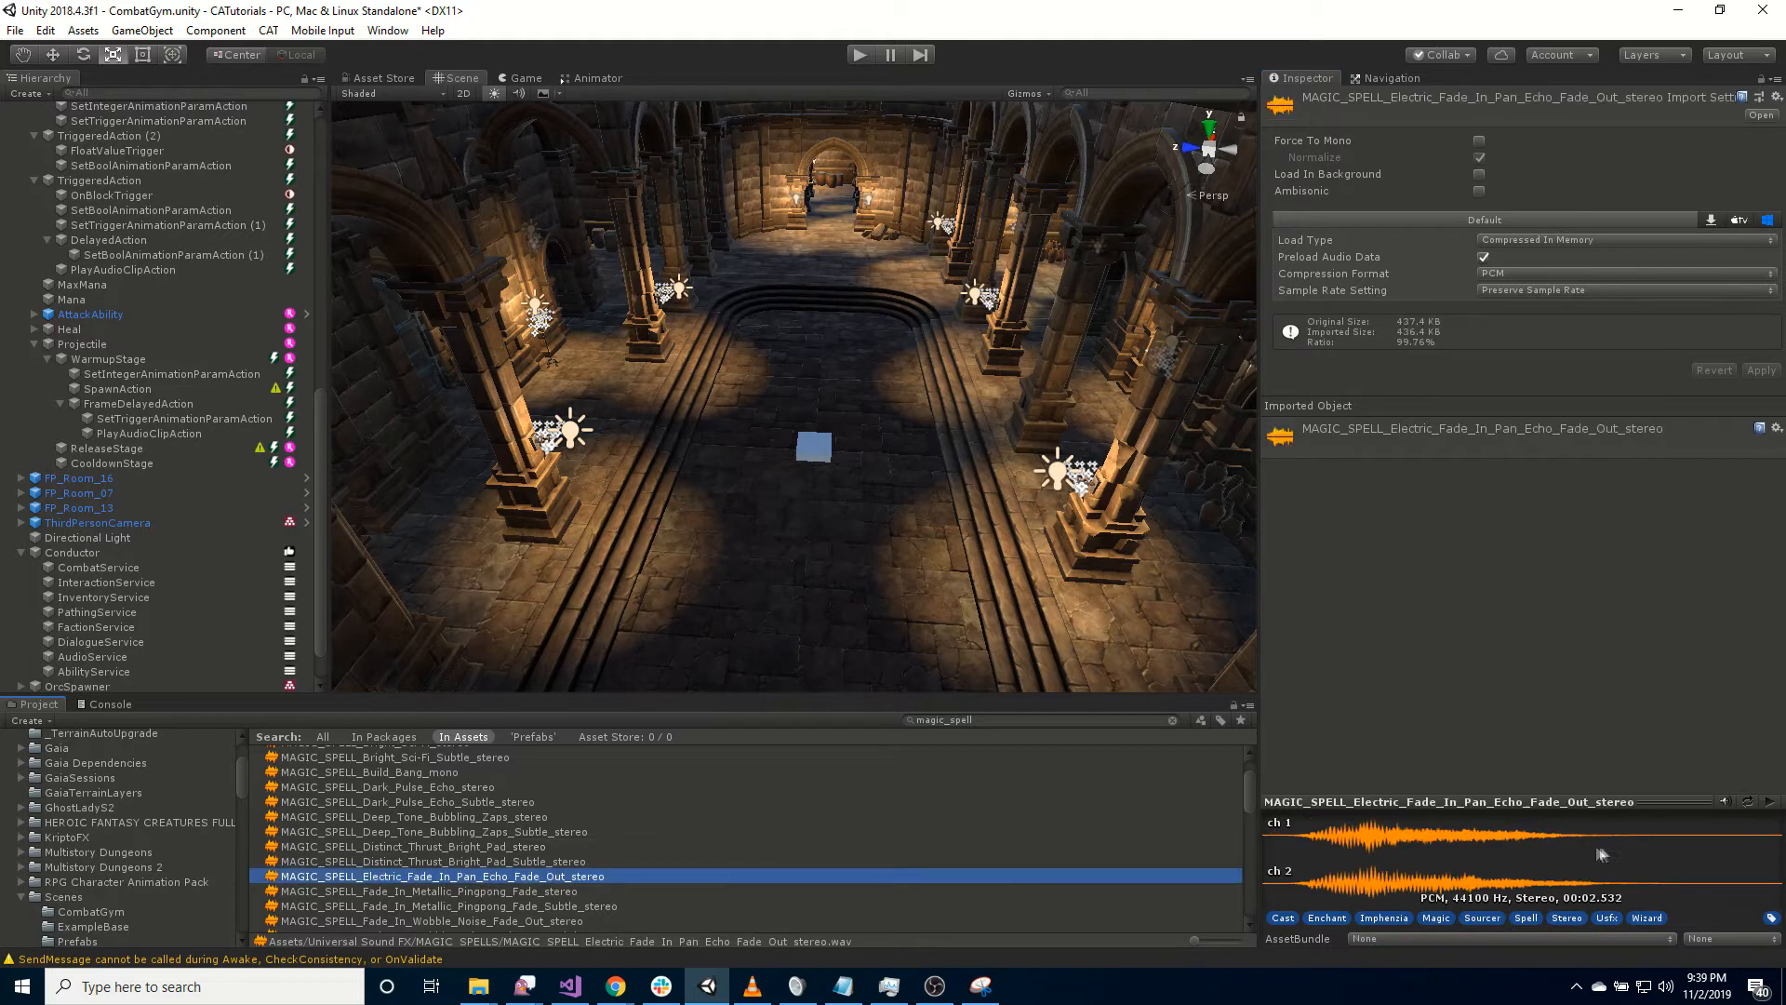
left_click(1769, 802)
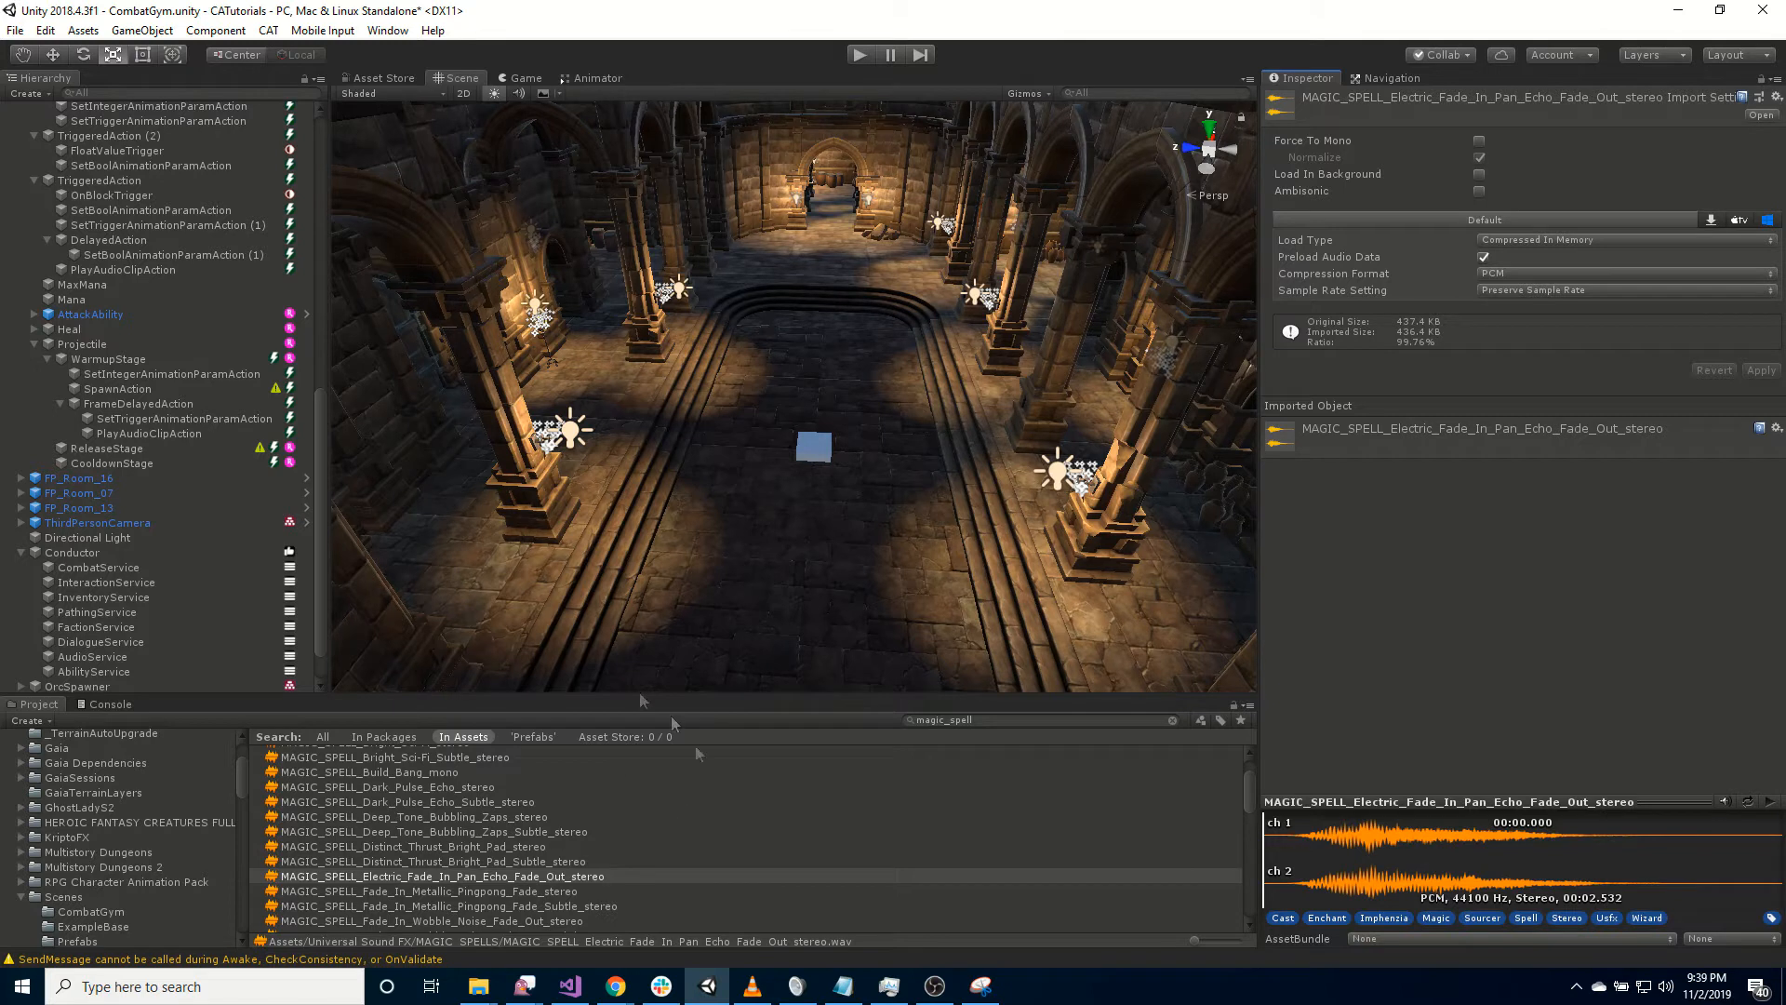
Assign MAGIC_SPELL_Electric_Fade_In_Pan_Echo_Fade_Out_stereo to the Frame Delayed Action's Play Audio Clip action and set its mixer group to FX (Main Mix).
left_click(162, 434)
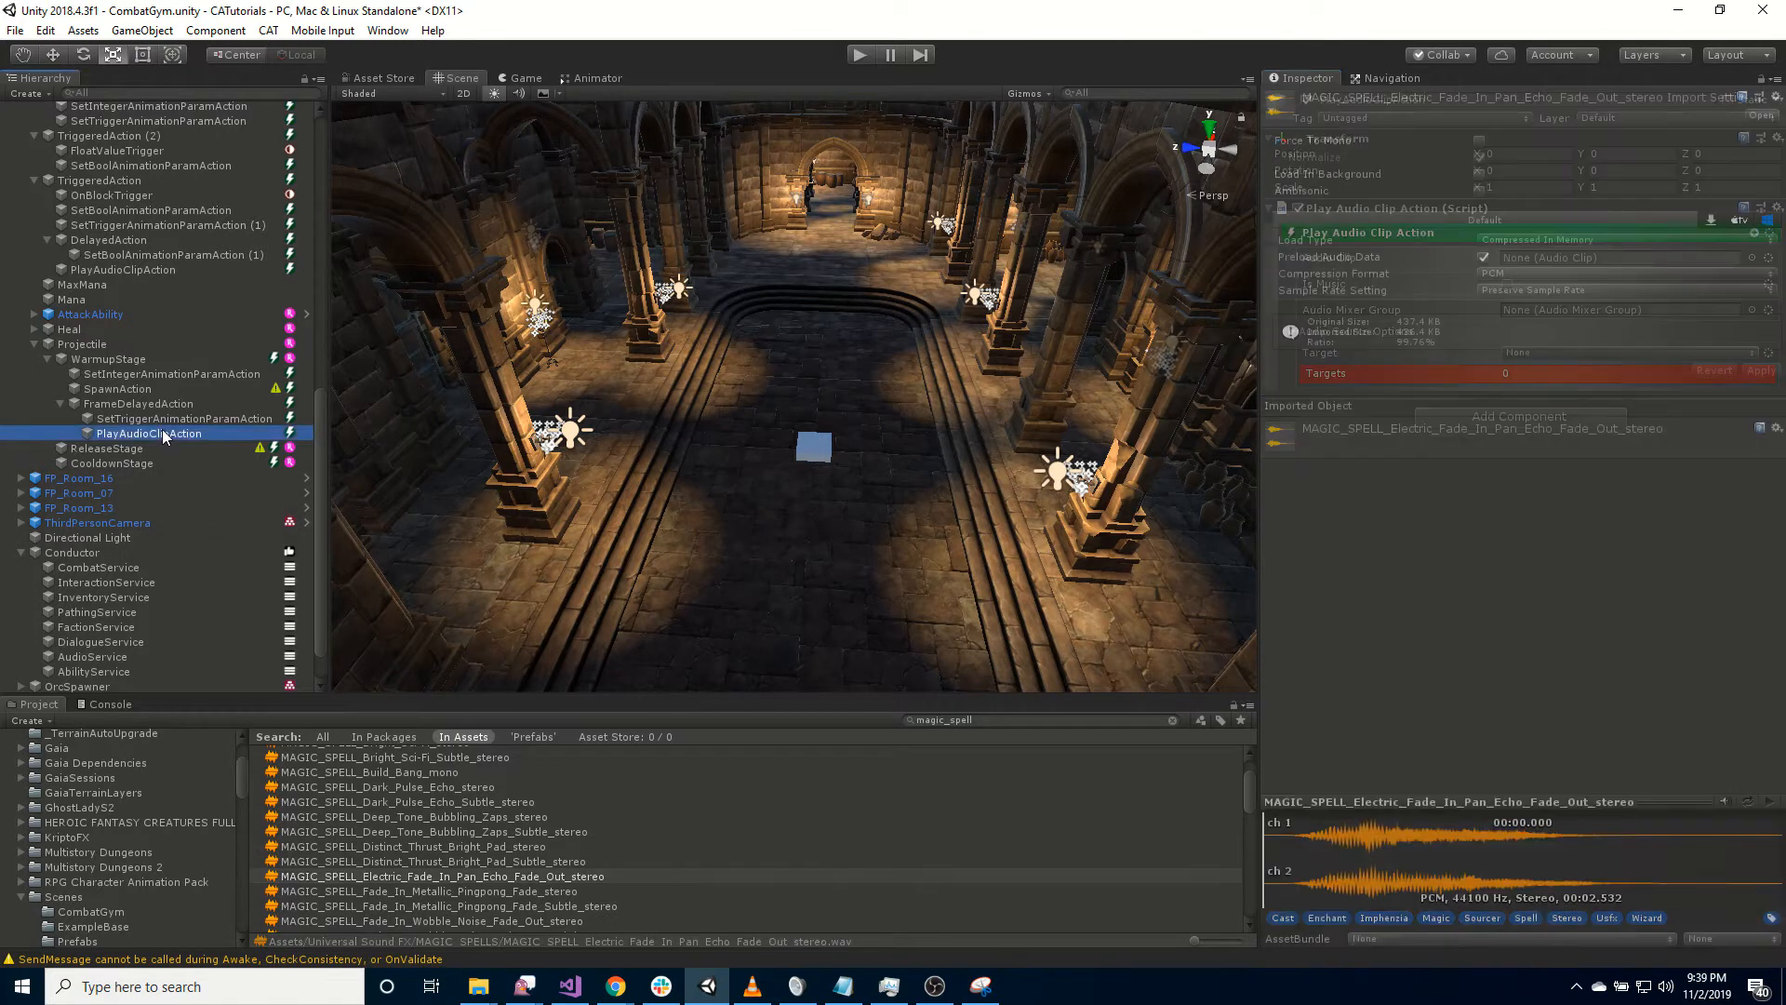
left_click_drag(435, 877, 1556, 261)
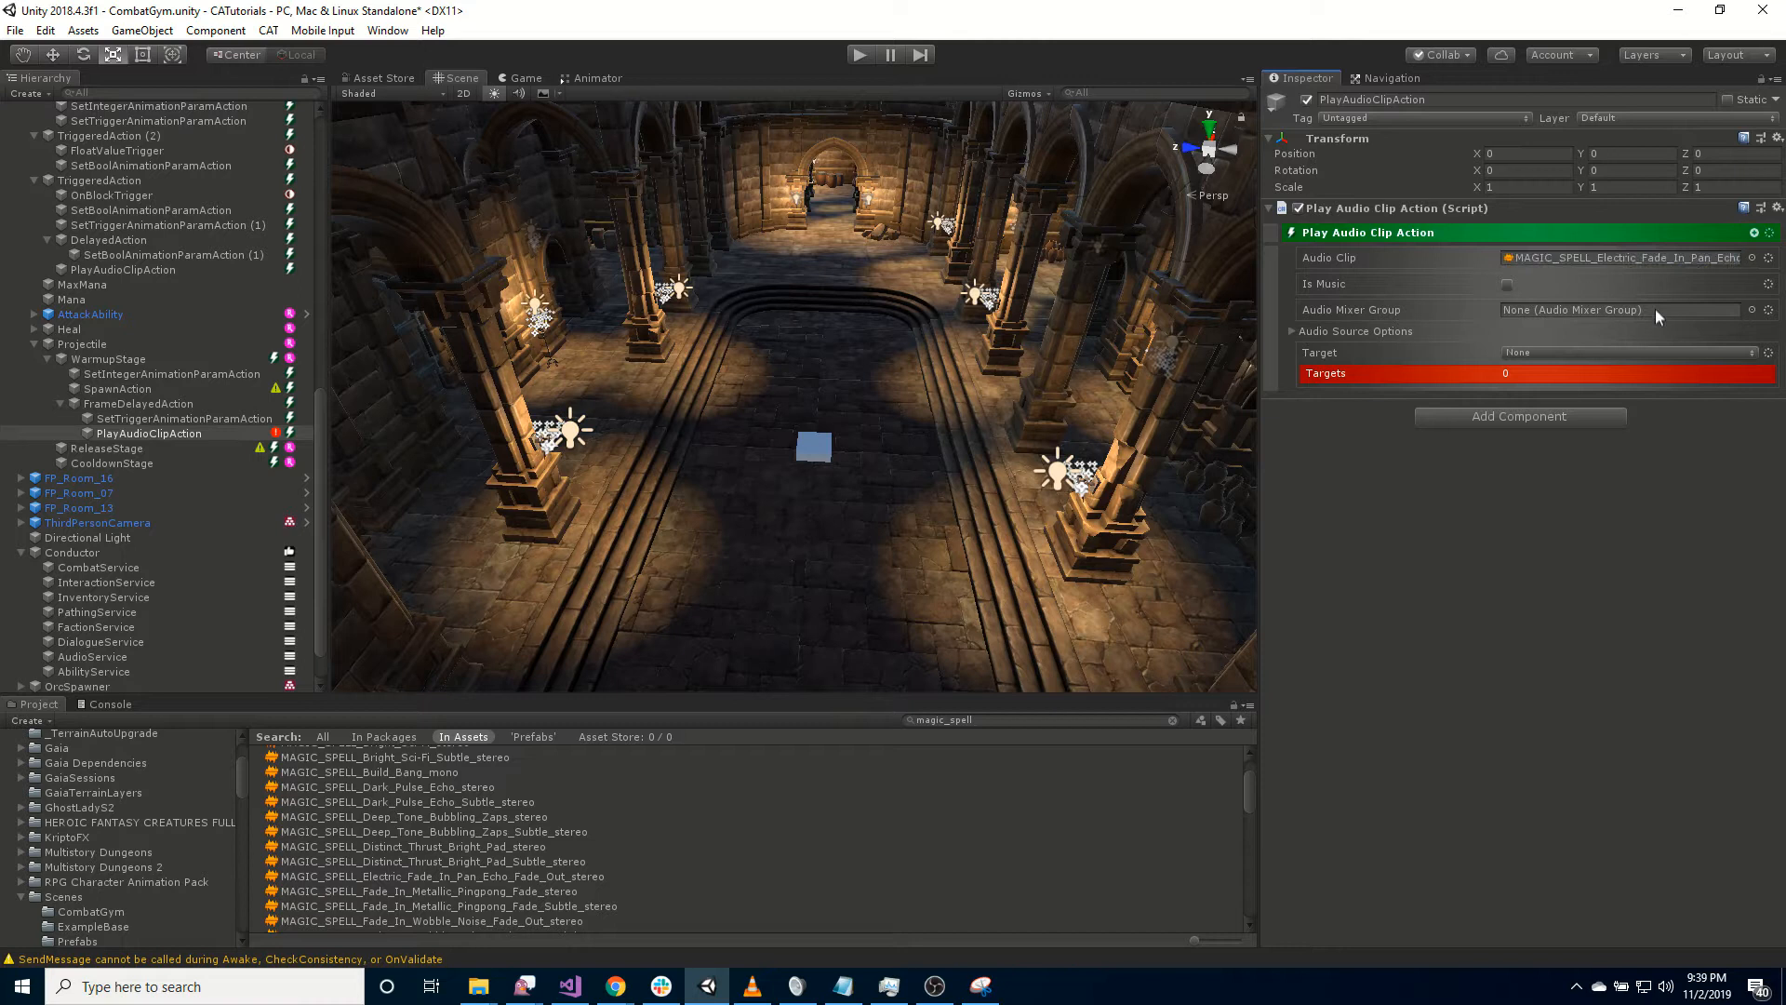
left_click(1752, 310)
left_click(340, 681)
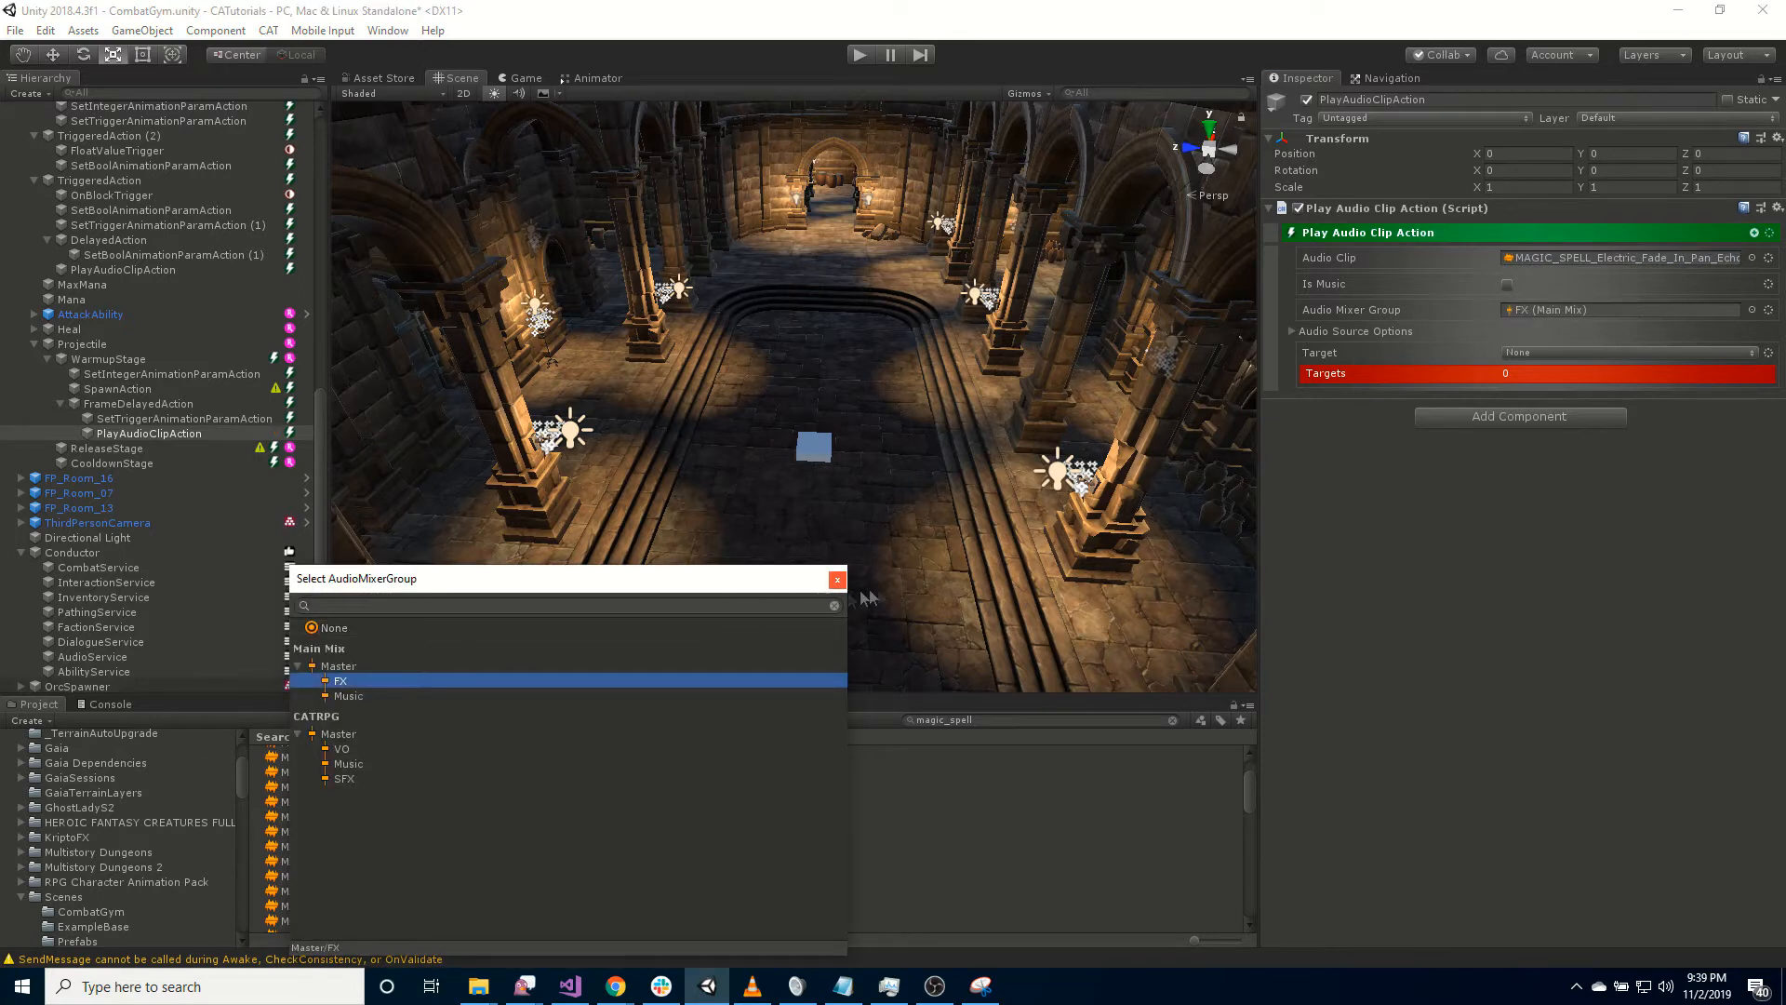
left_click(838, 579)
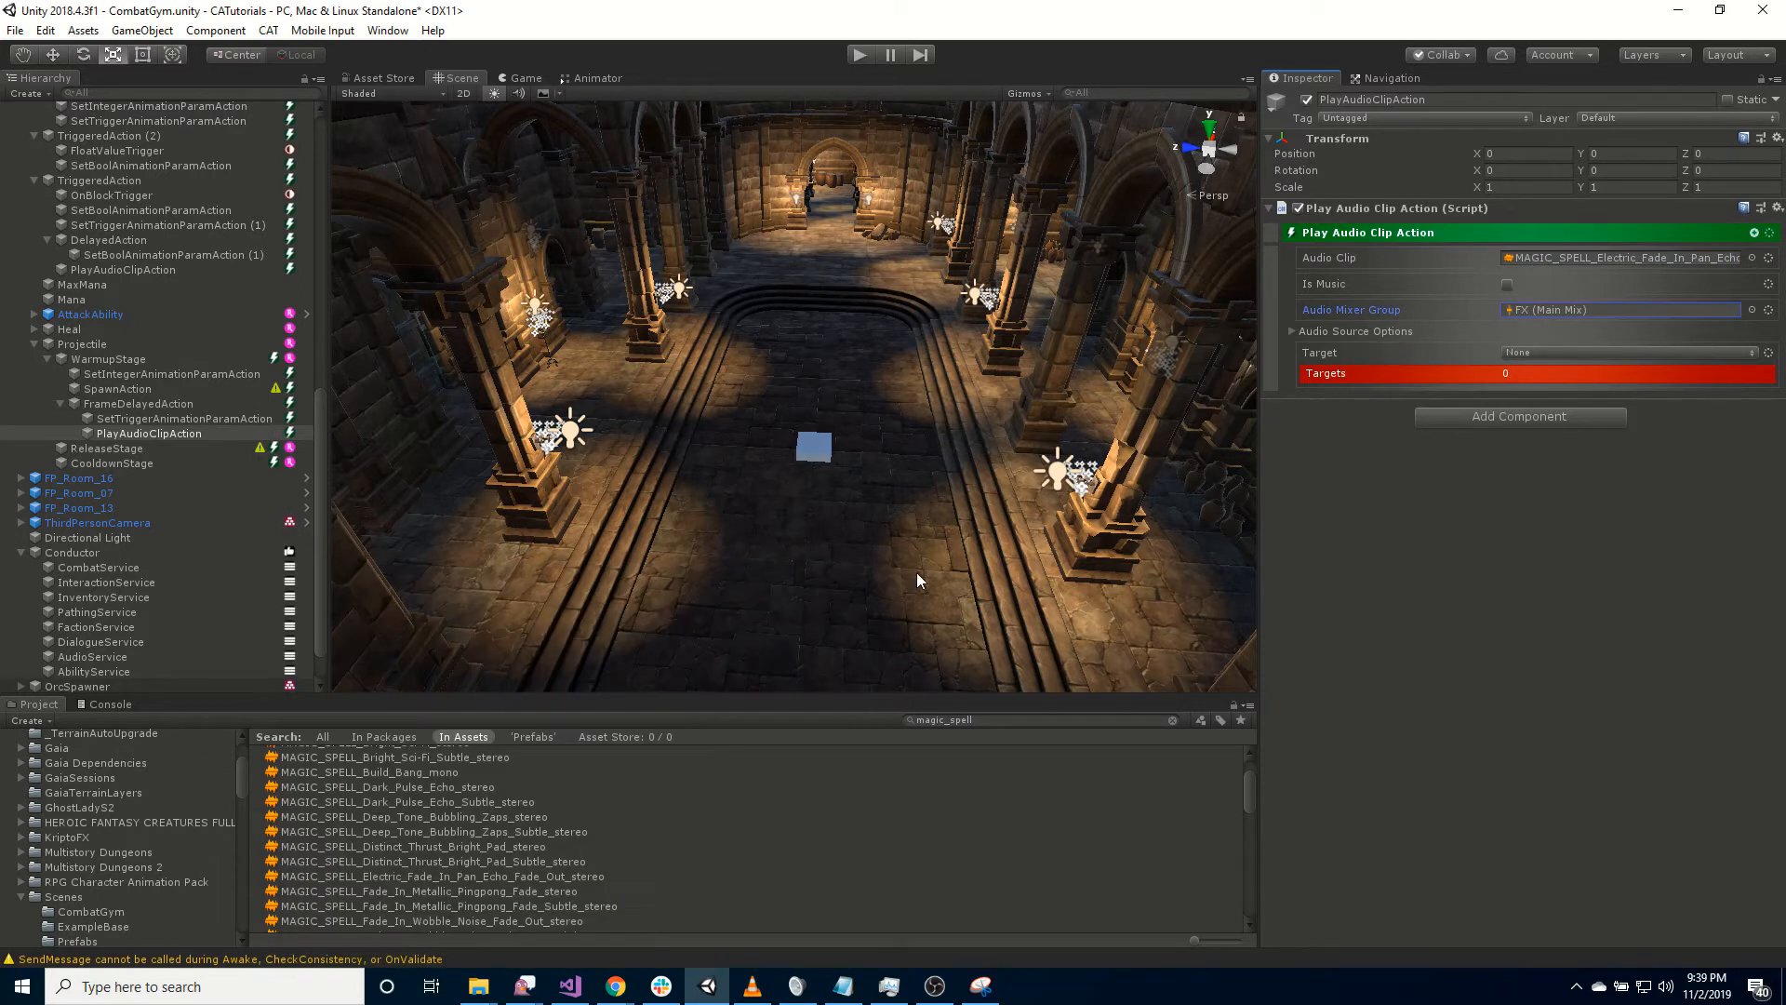
Set the audio action's Spatial Blend to 1, its Max Distance to 200 and its target to Owner.
left_click(1293, 331)
left_click_drag(1495, 533, 1726, 533)
left_click(1539, 651)
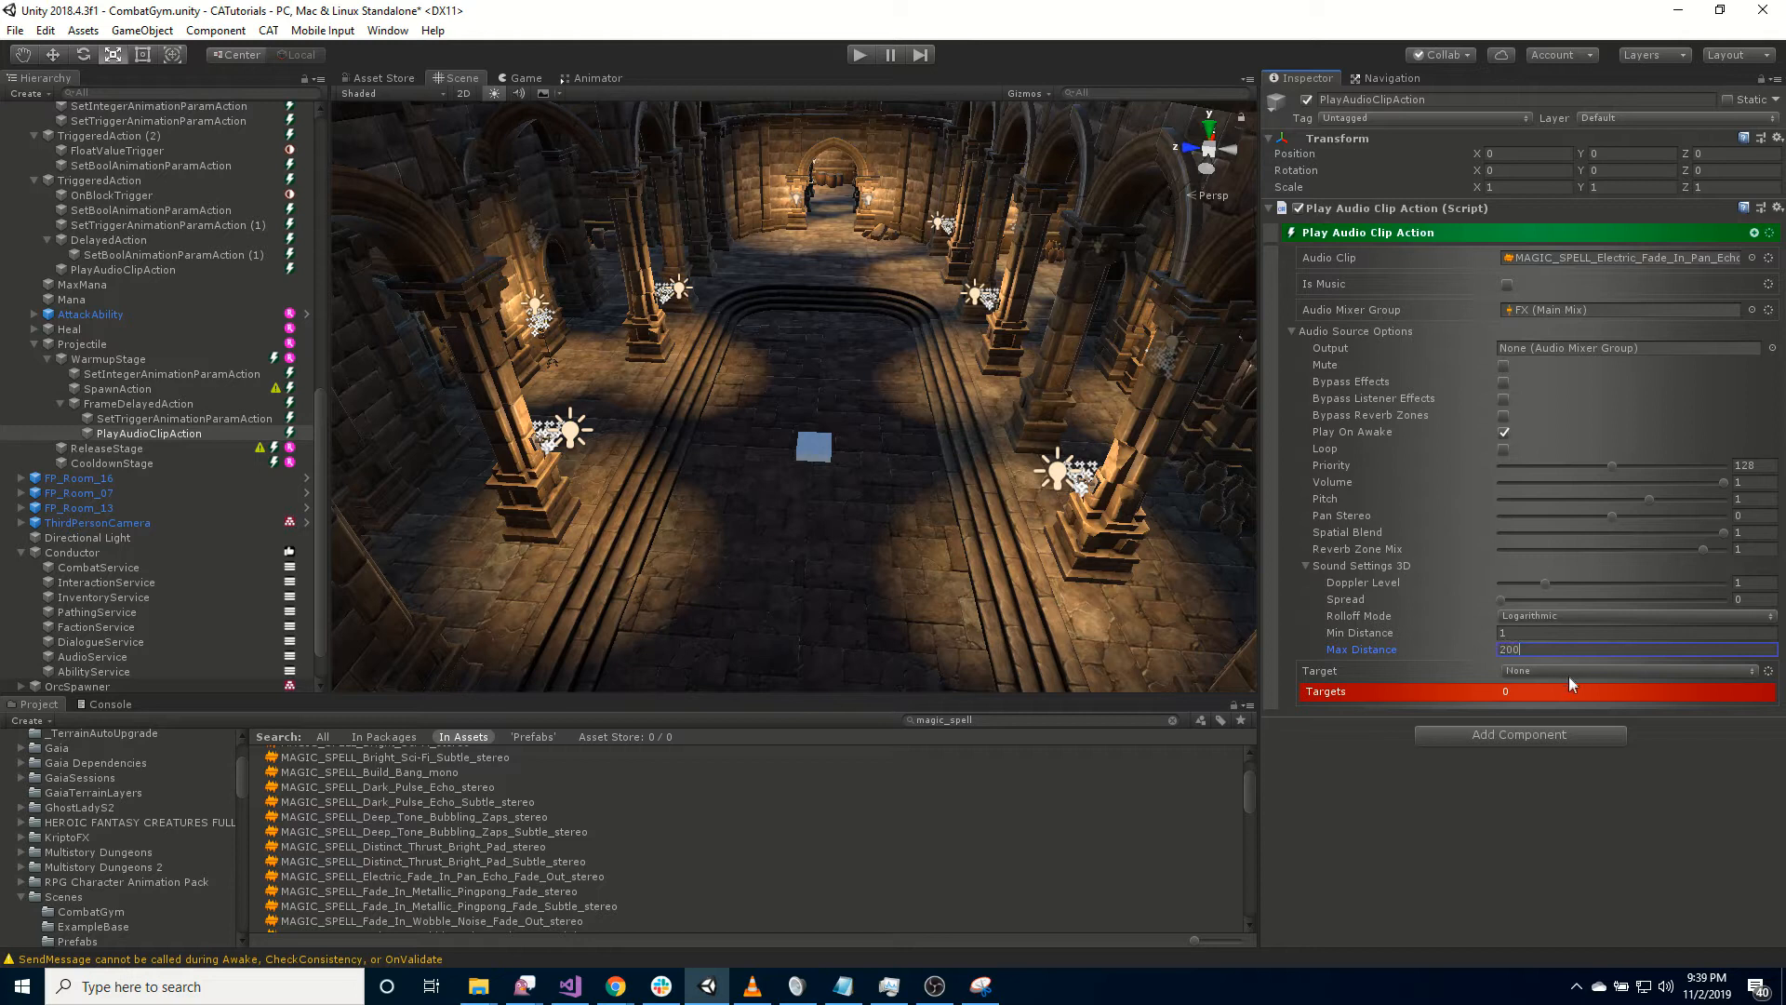
left_click(1566, 672)
left_click(1563, 704)
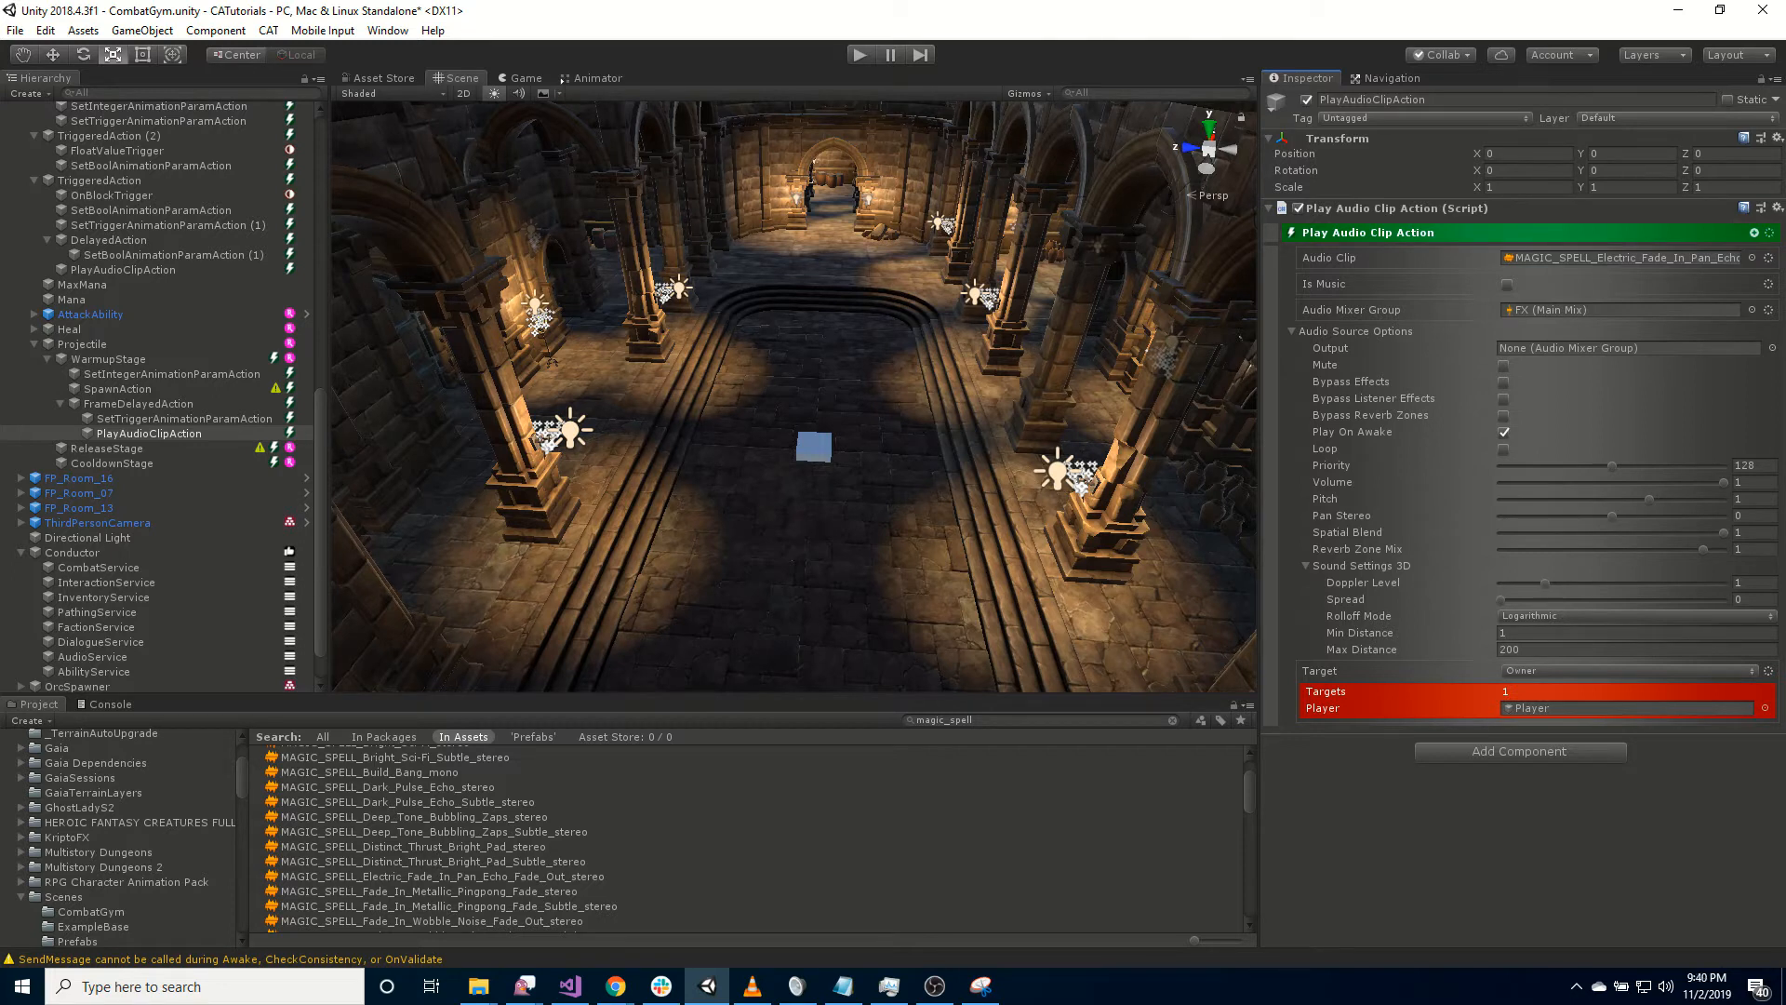
Add an Effect Group under the Projectile's Release Stage and set its Target Collection Method to Progressive.
left_click(98, 450)
right_click(99, 451)
mouse_move(173, 635)
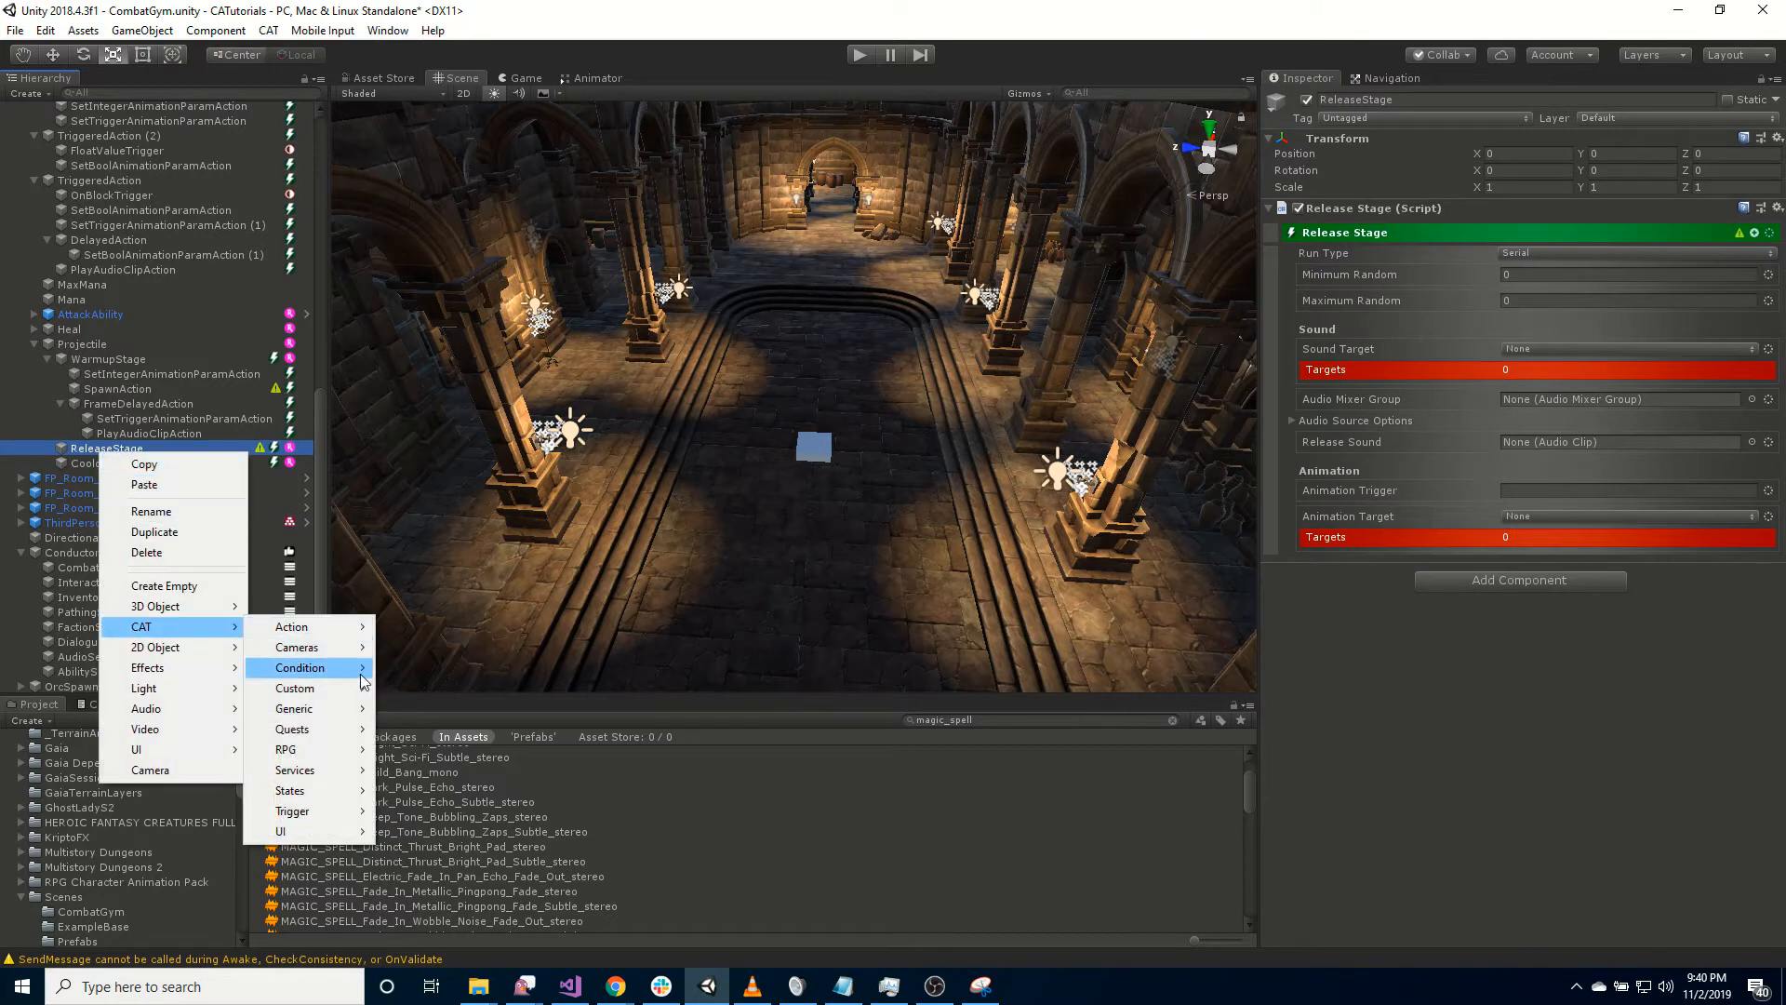
mouse_move(307, 750)
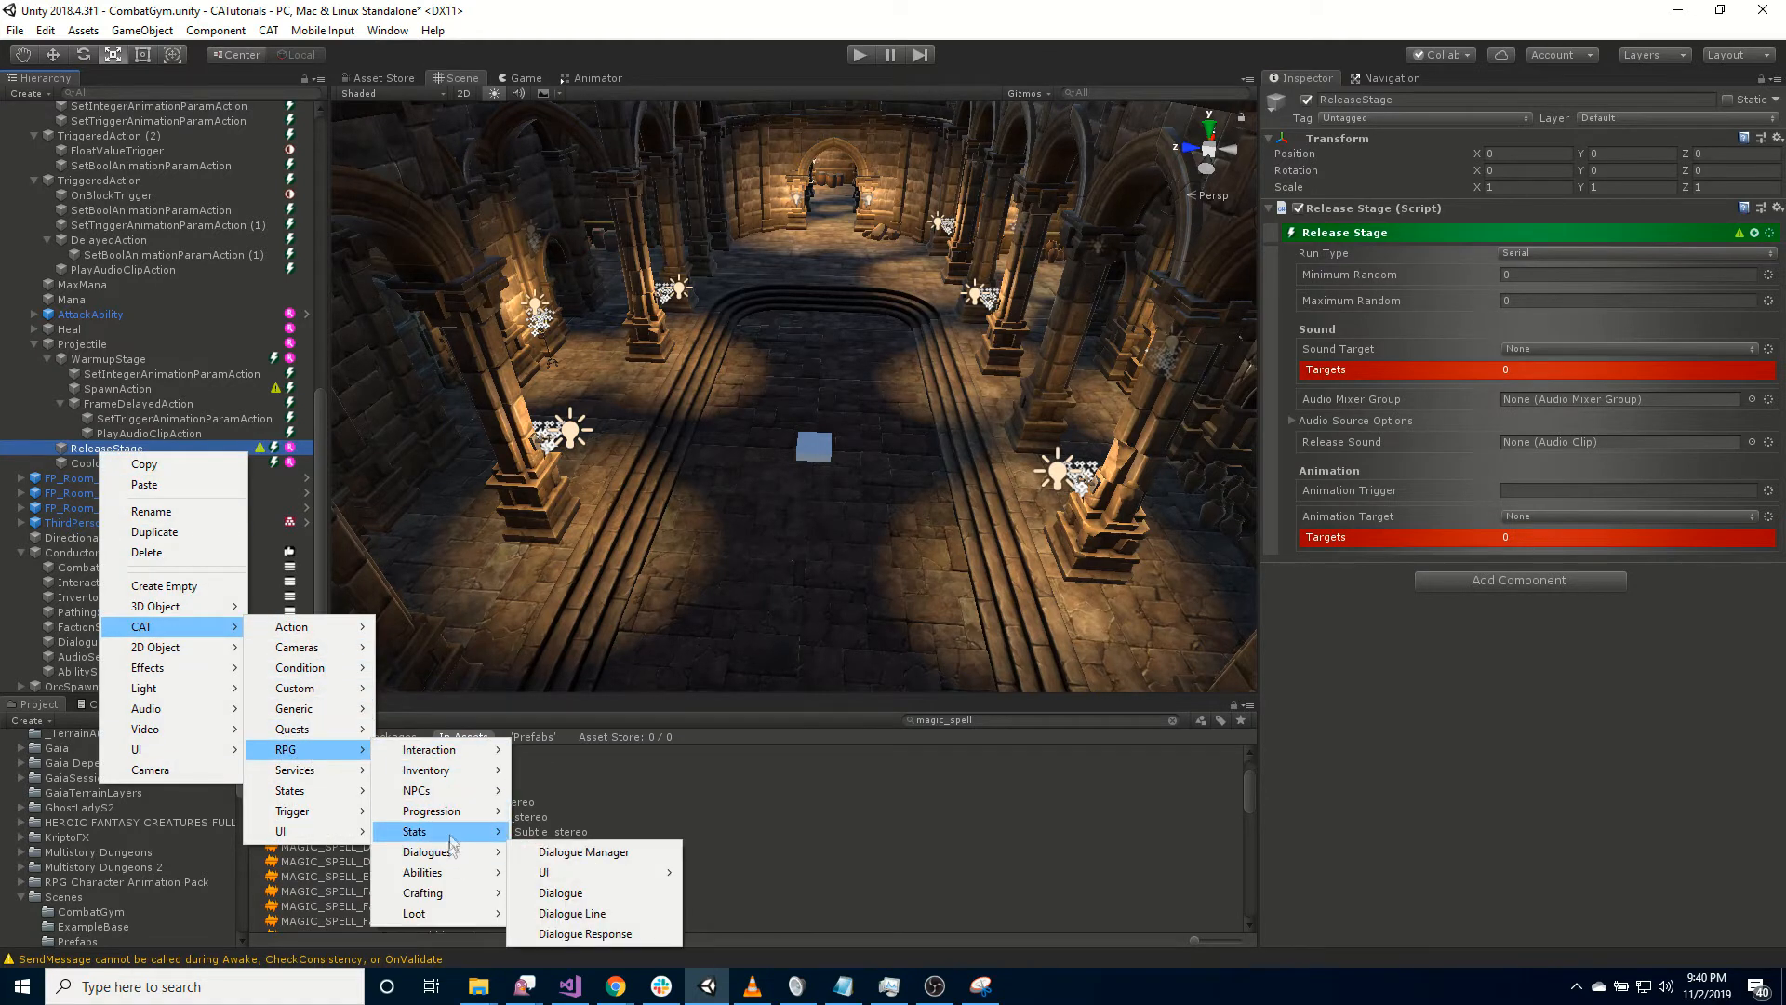
mouse_move(456, 872)
left_click(558, 892)
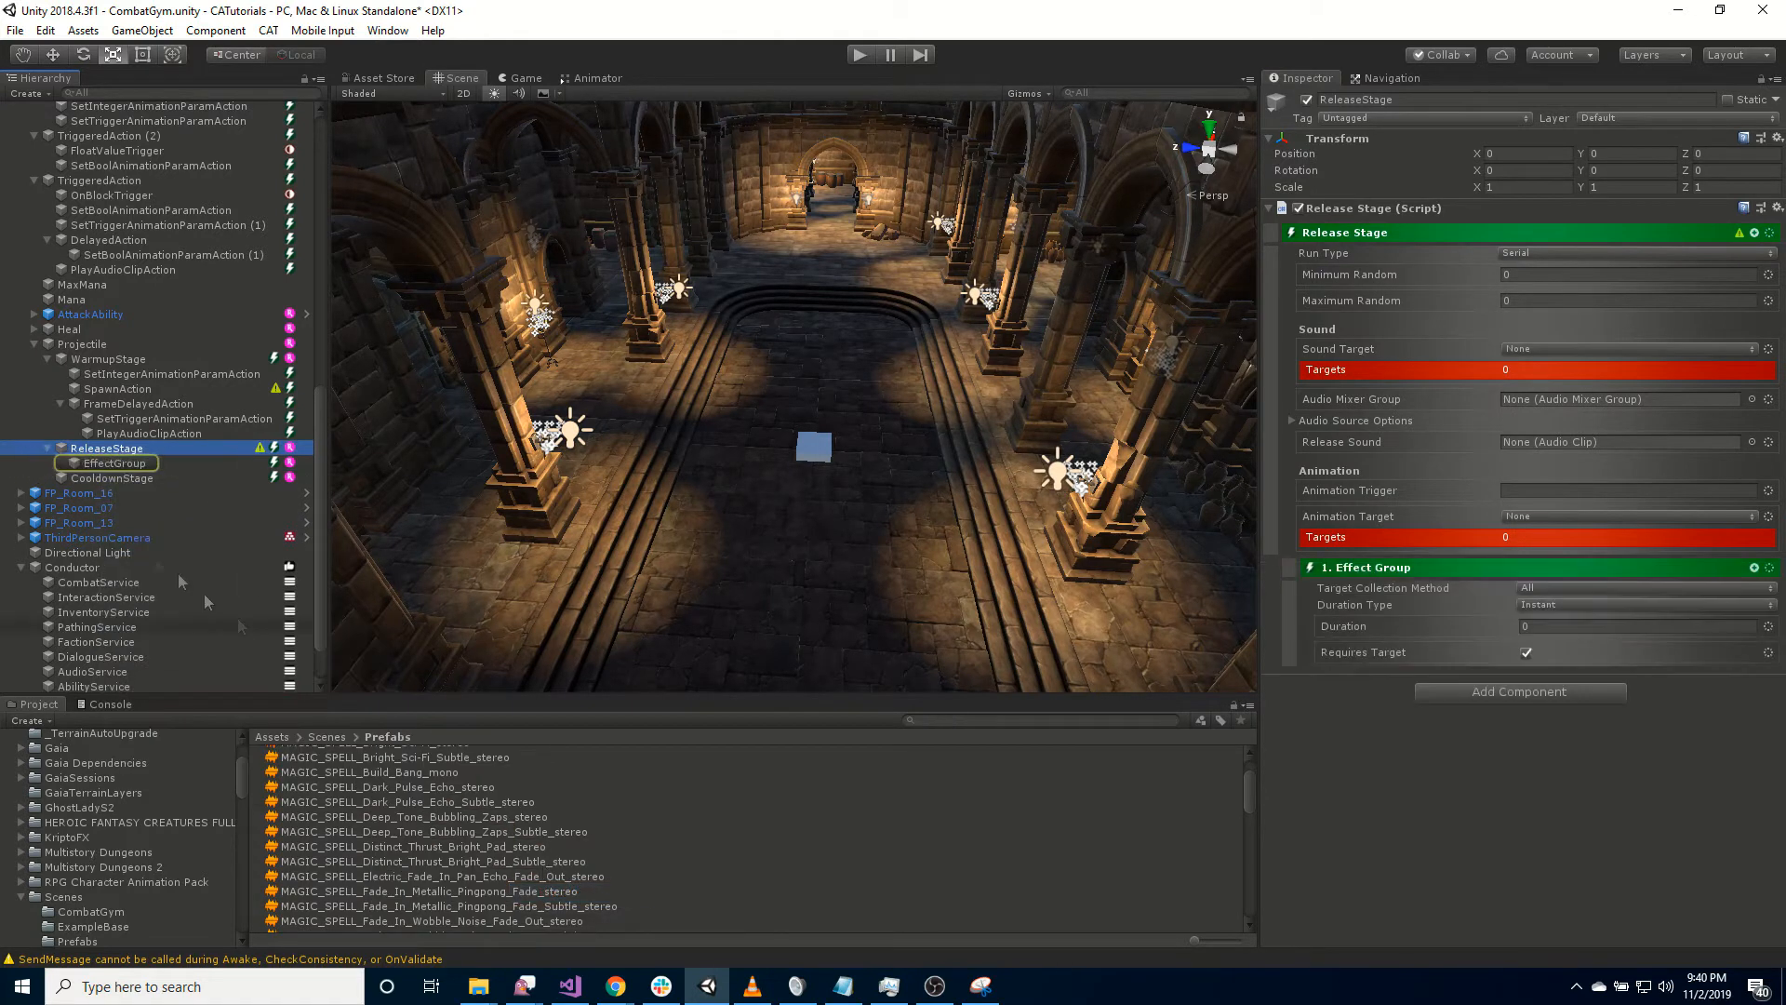
left_click(133, 464)
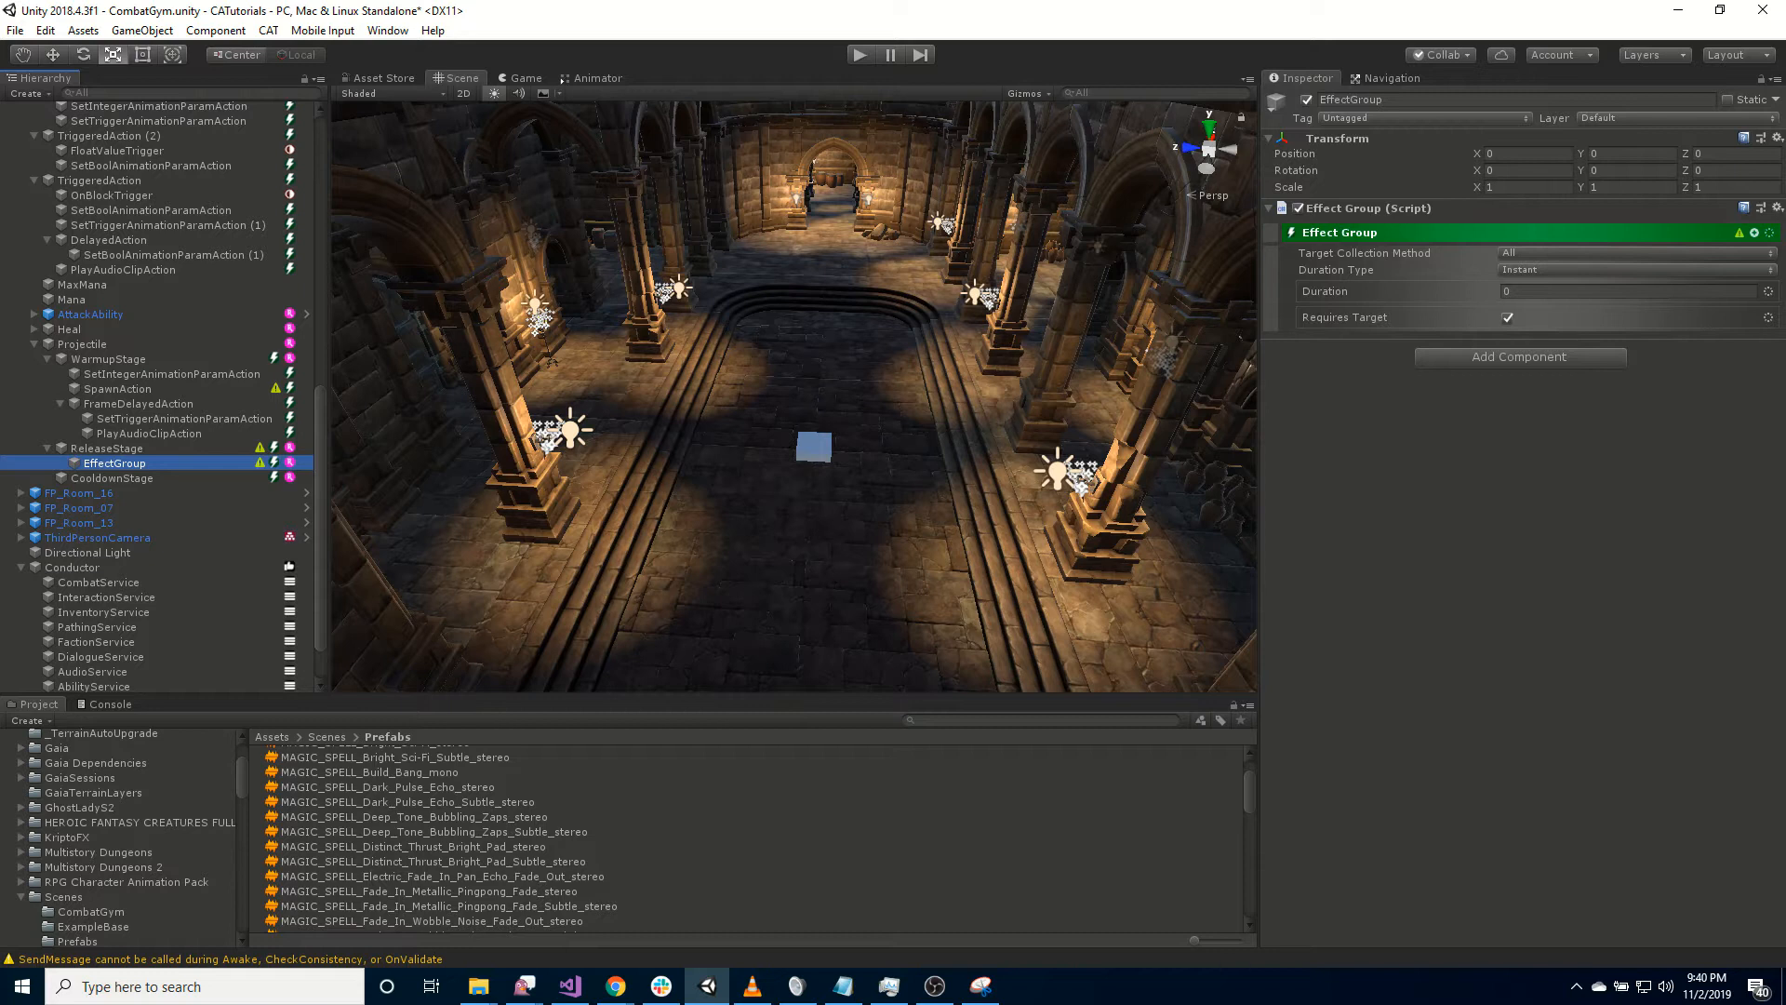
left_click(1527, 252)
left_click(1554, 294)
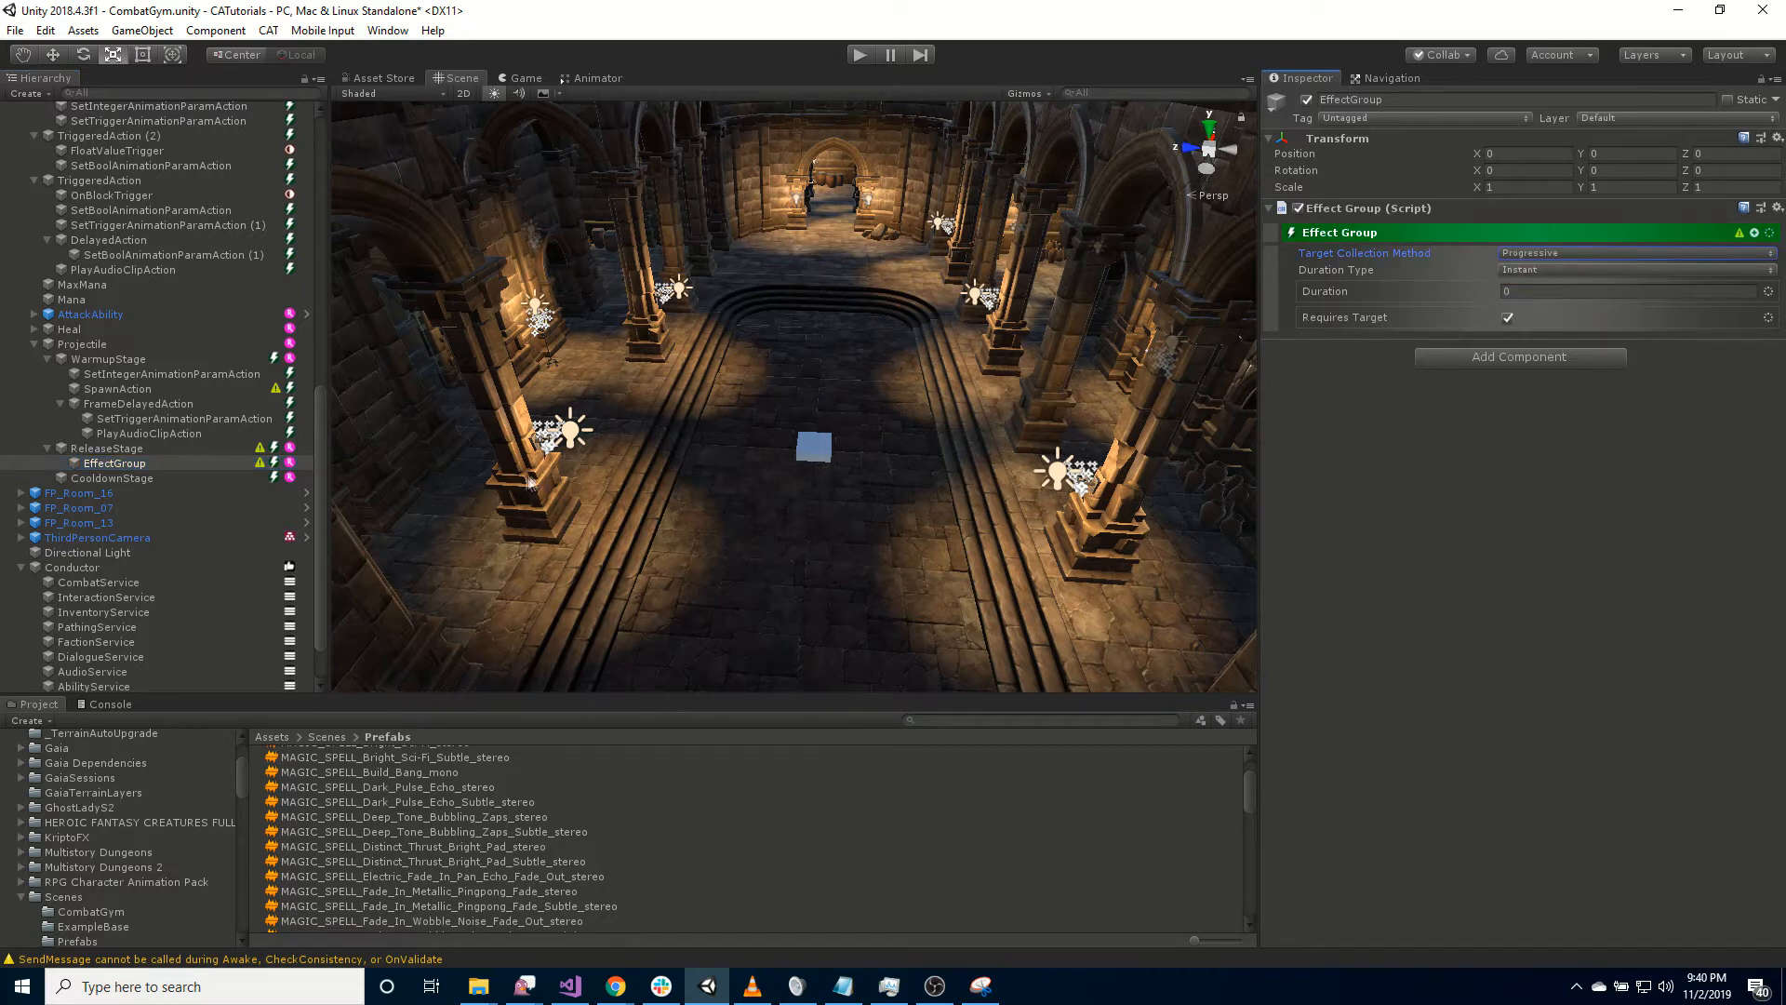
Add a Proximity condition and a Ray Cast condition to the Effect Group.
left_click(1754, 233)
left_click(1591, 251)
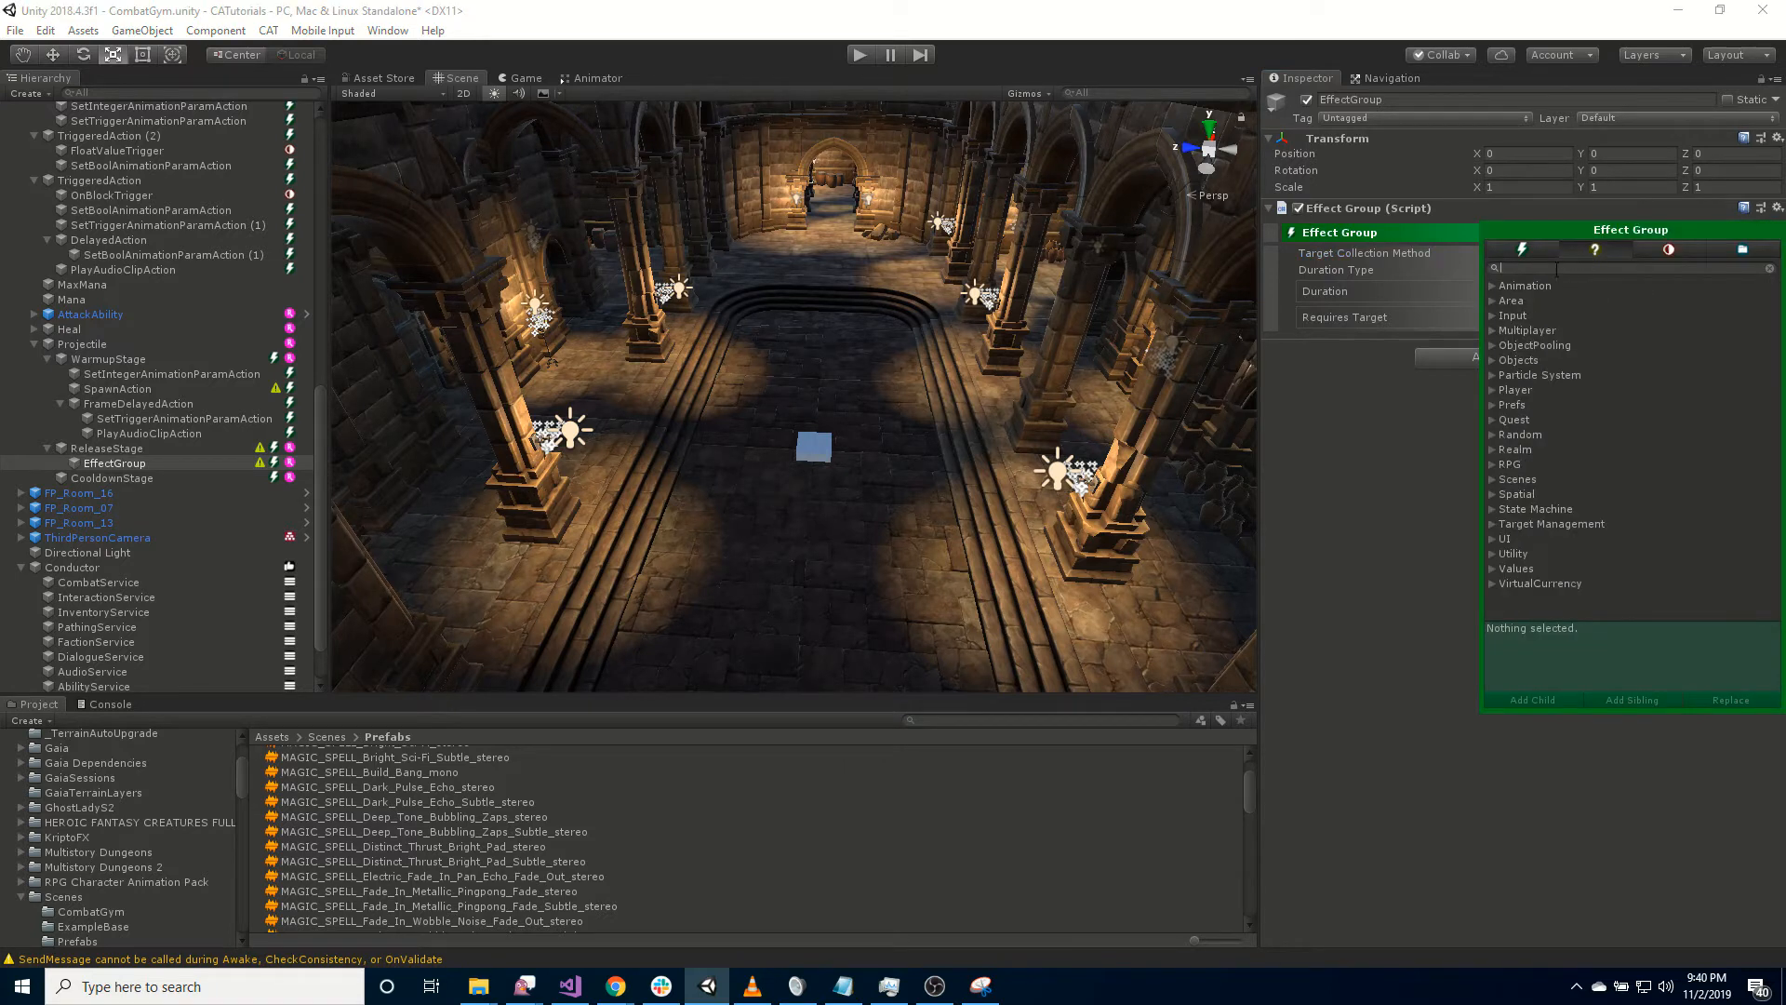
type("prox")
double_click(1549, 297)
left_click(1558, 269)
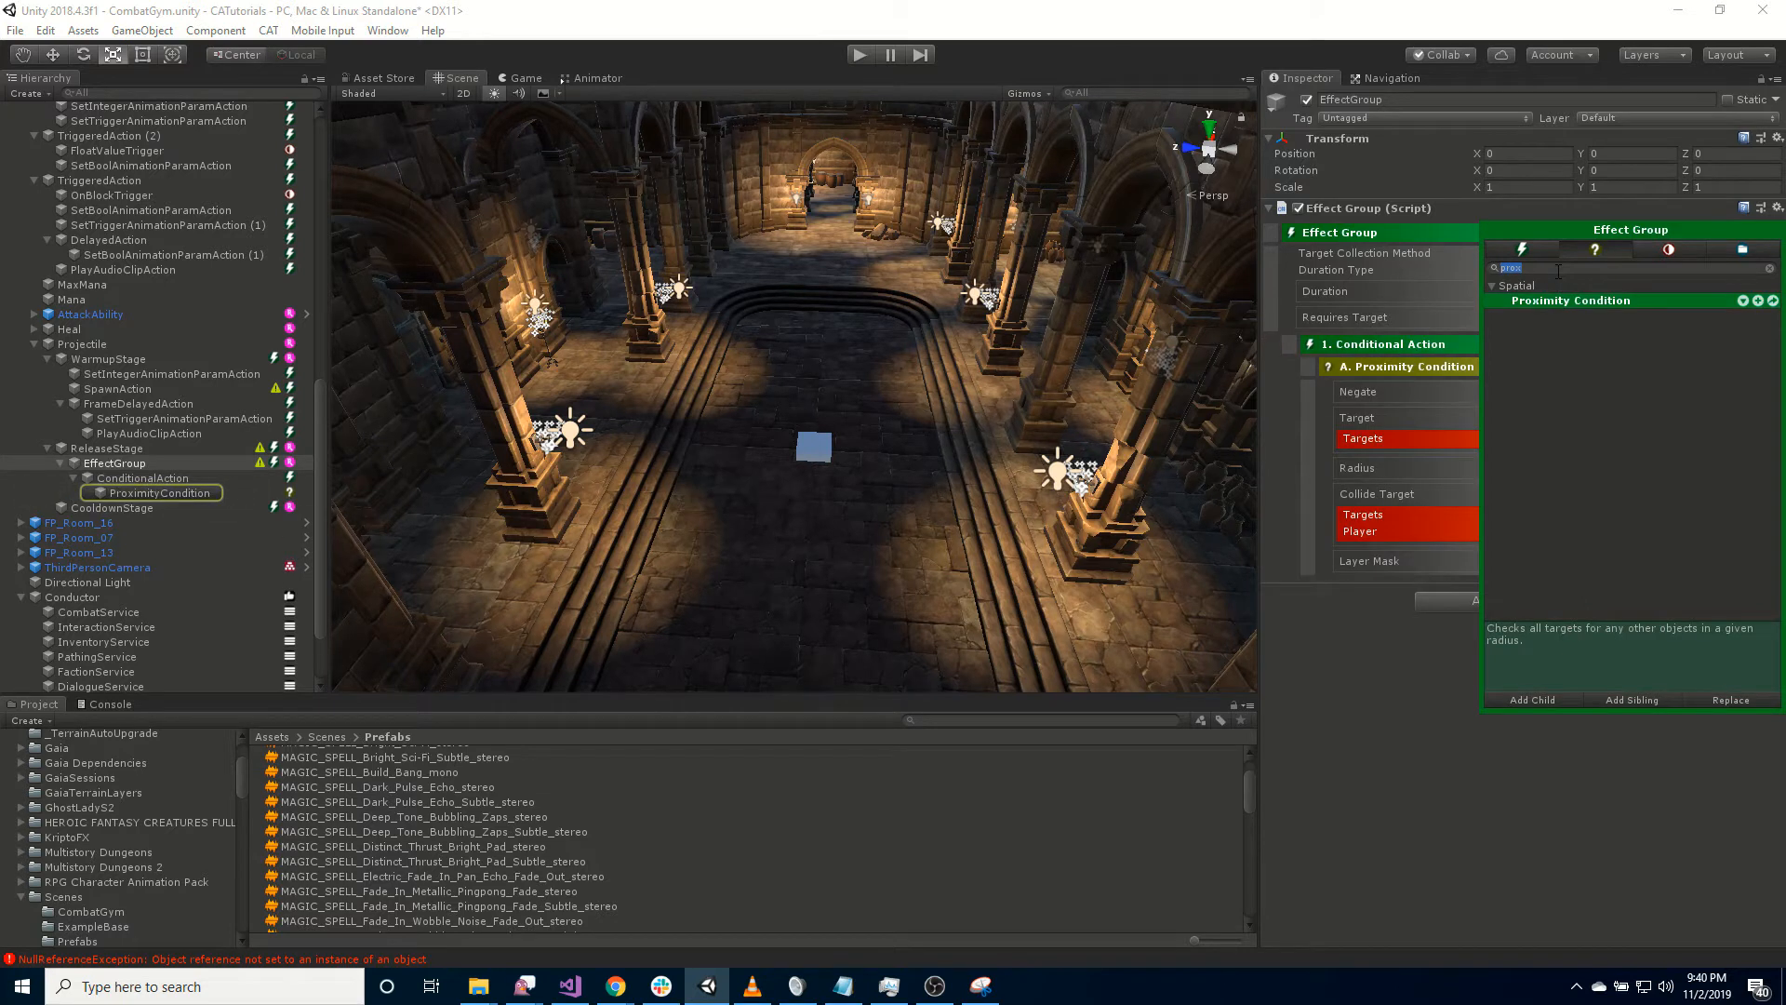
type("ray")
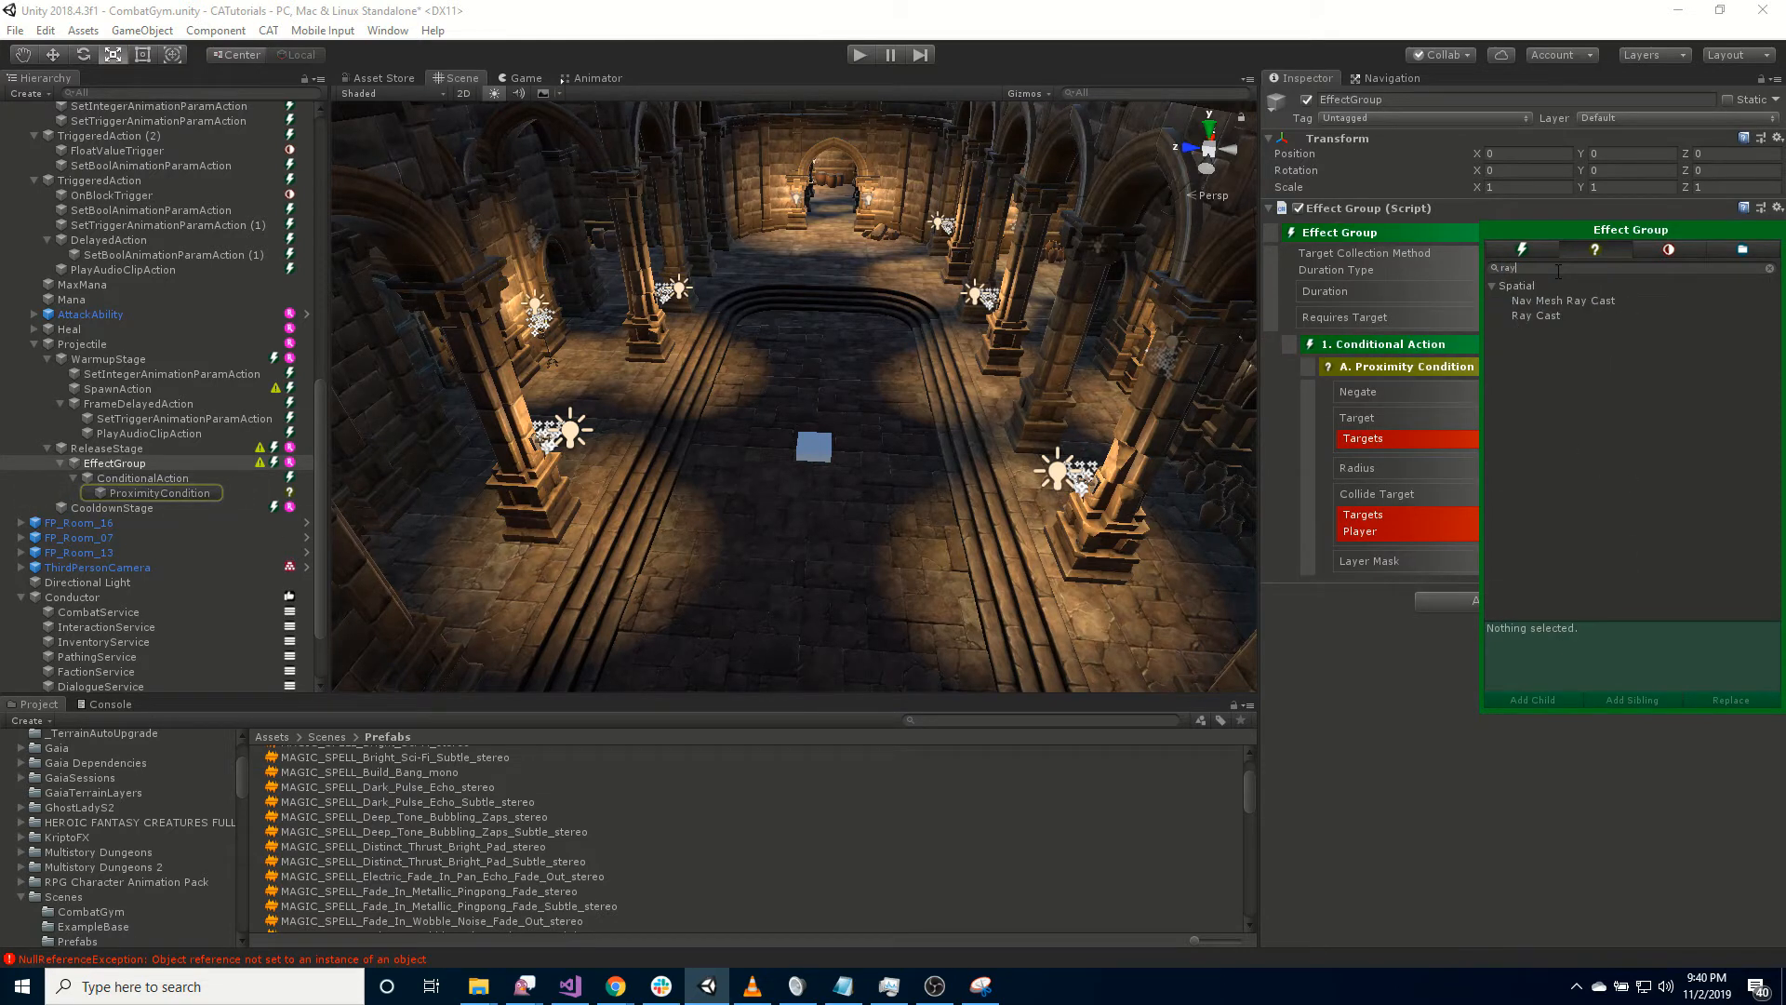
double_click(1559, 315)
Add an Is Enemy condition to the Effect Group.
left_click(1551, 269)
type("isen")
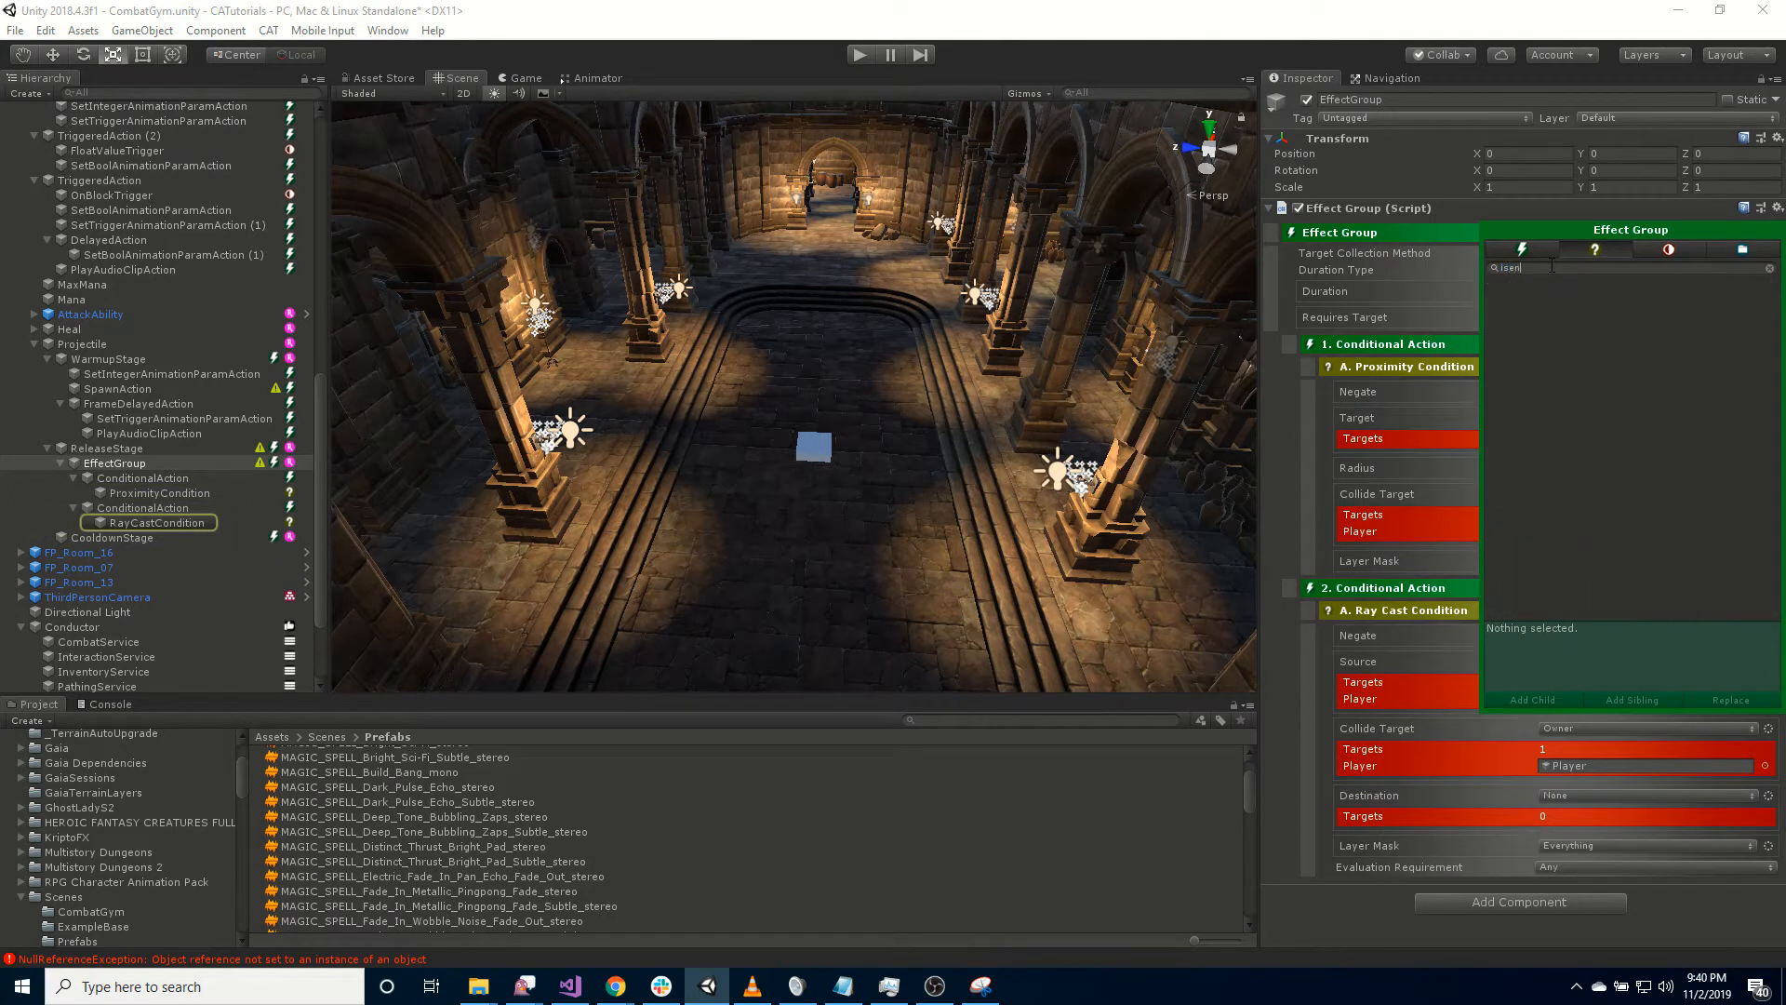
key("BackSpace")
key("BackSpace")
key("BackSpace")
key("BackSpace")
type("ene")
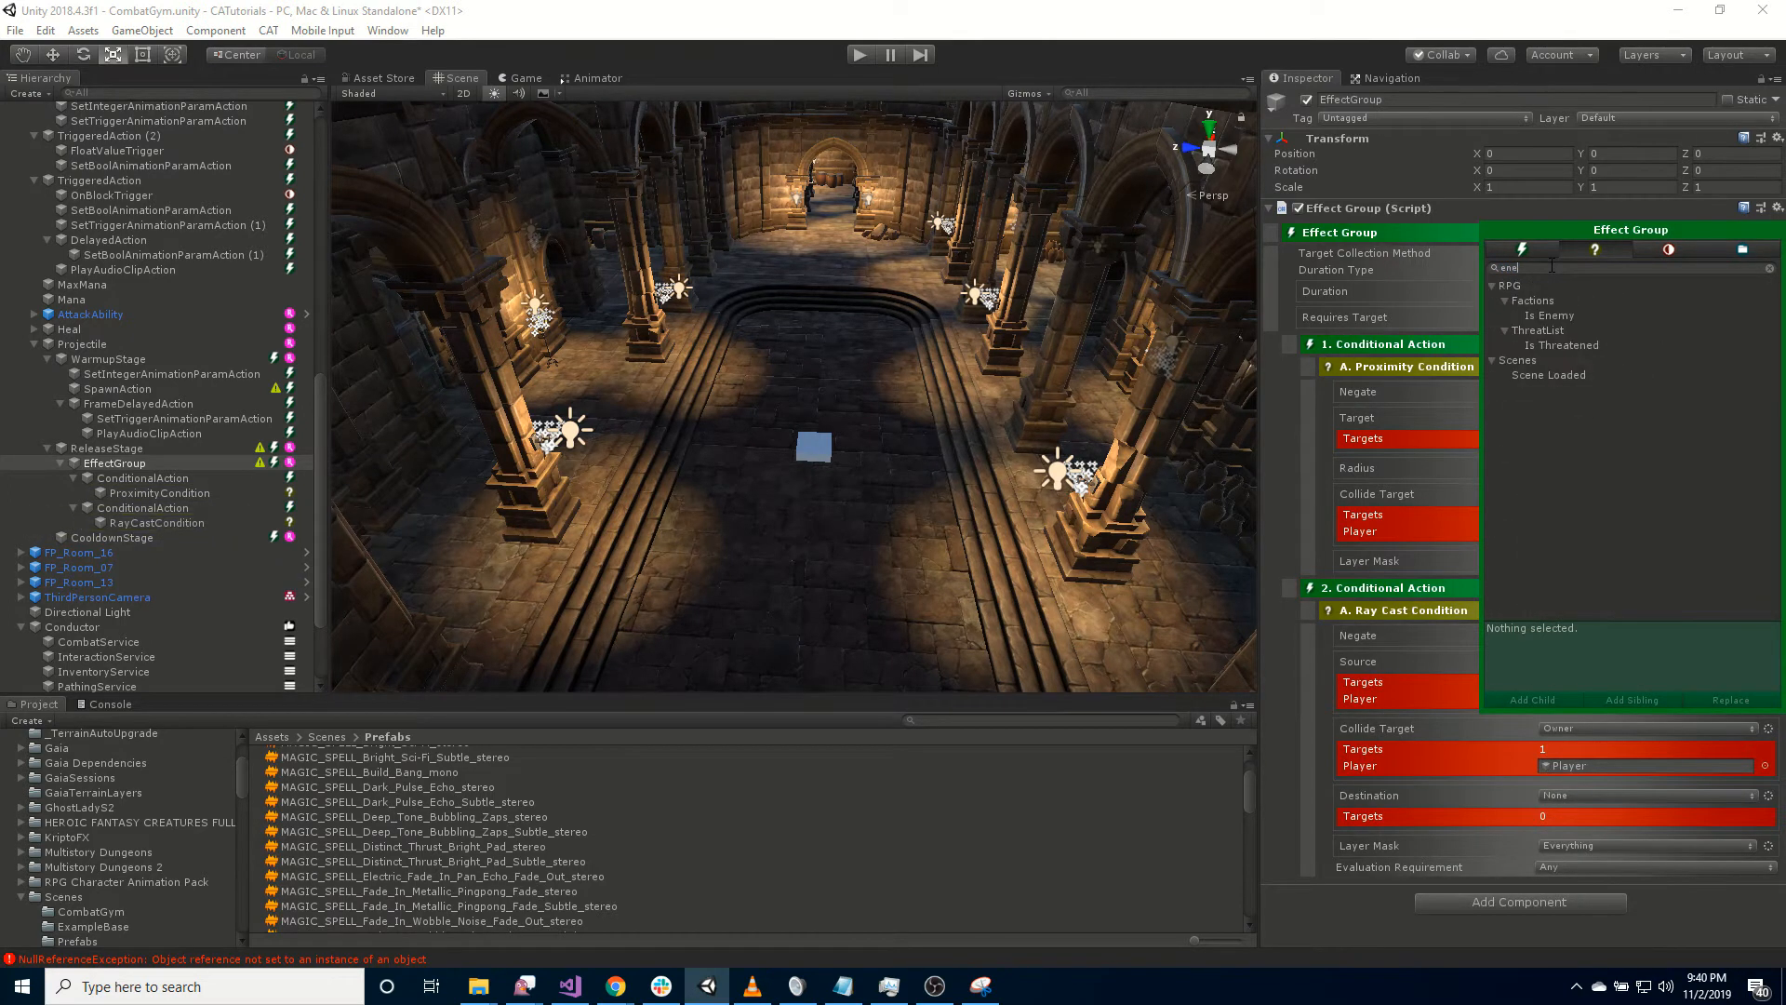
double_click(1566, 315)
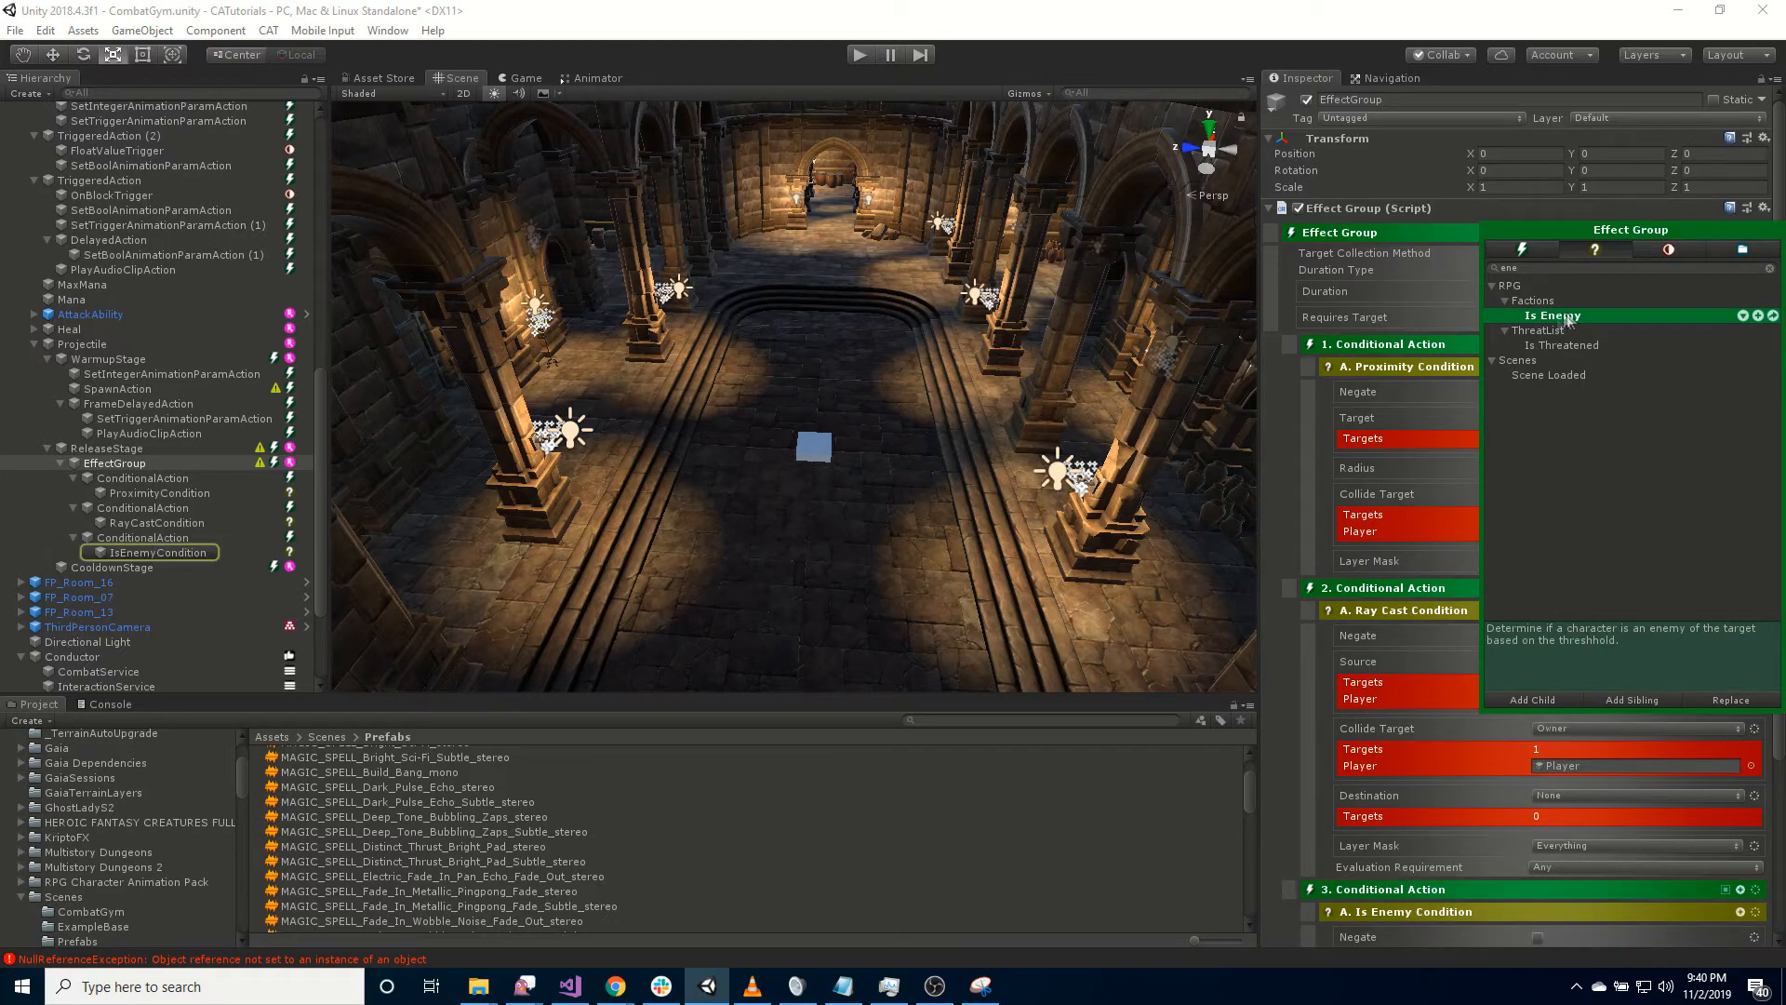
left_click(1293, 516)
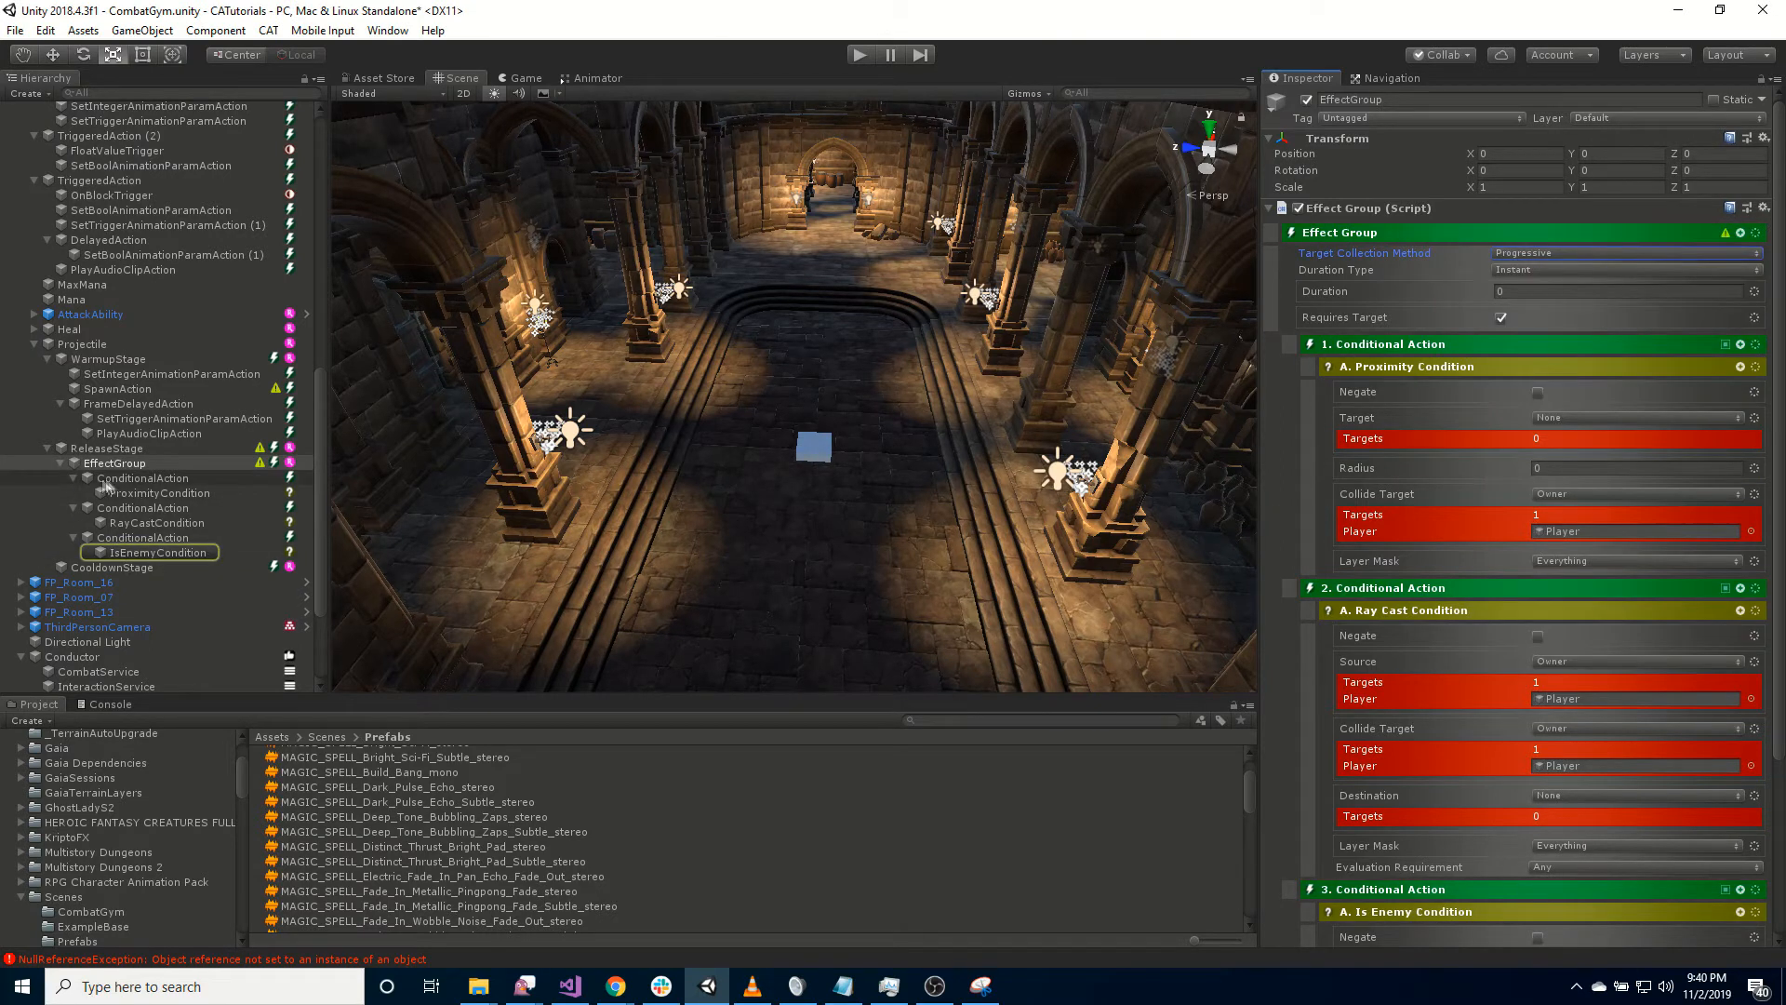
Move the Proximity, Ray Cast and Is Enemy conditions directly under the Effect Group and delete the three emptied Conditional Actions.
left_click_drag(153, 494, 131, 479)
mouse_move(125, 474)
left_mouse_down()
mouse_move(141, 521)
mouse_move(130, 487)
left_mouse_up()
left_click_drag(149, 555, 134, 499)
left_click(137, 522)
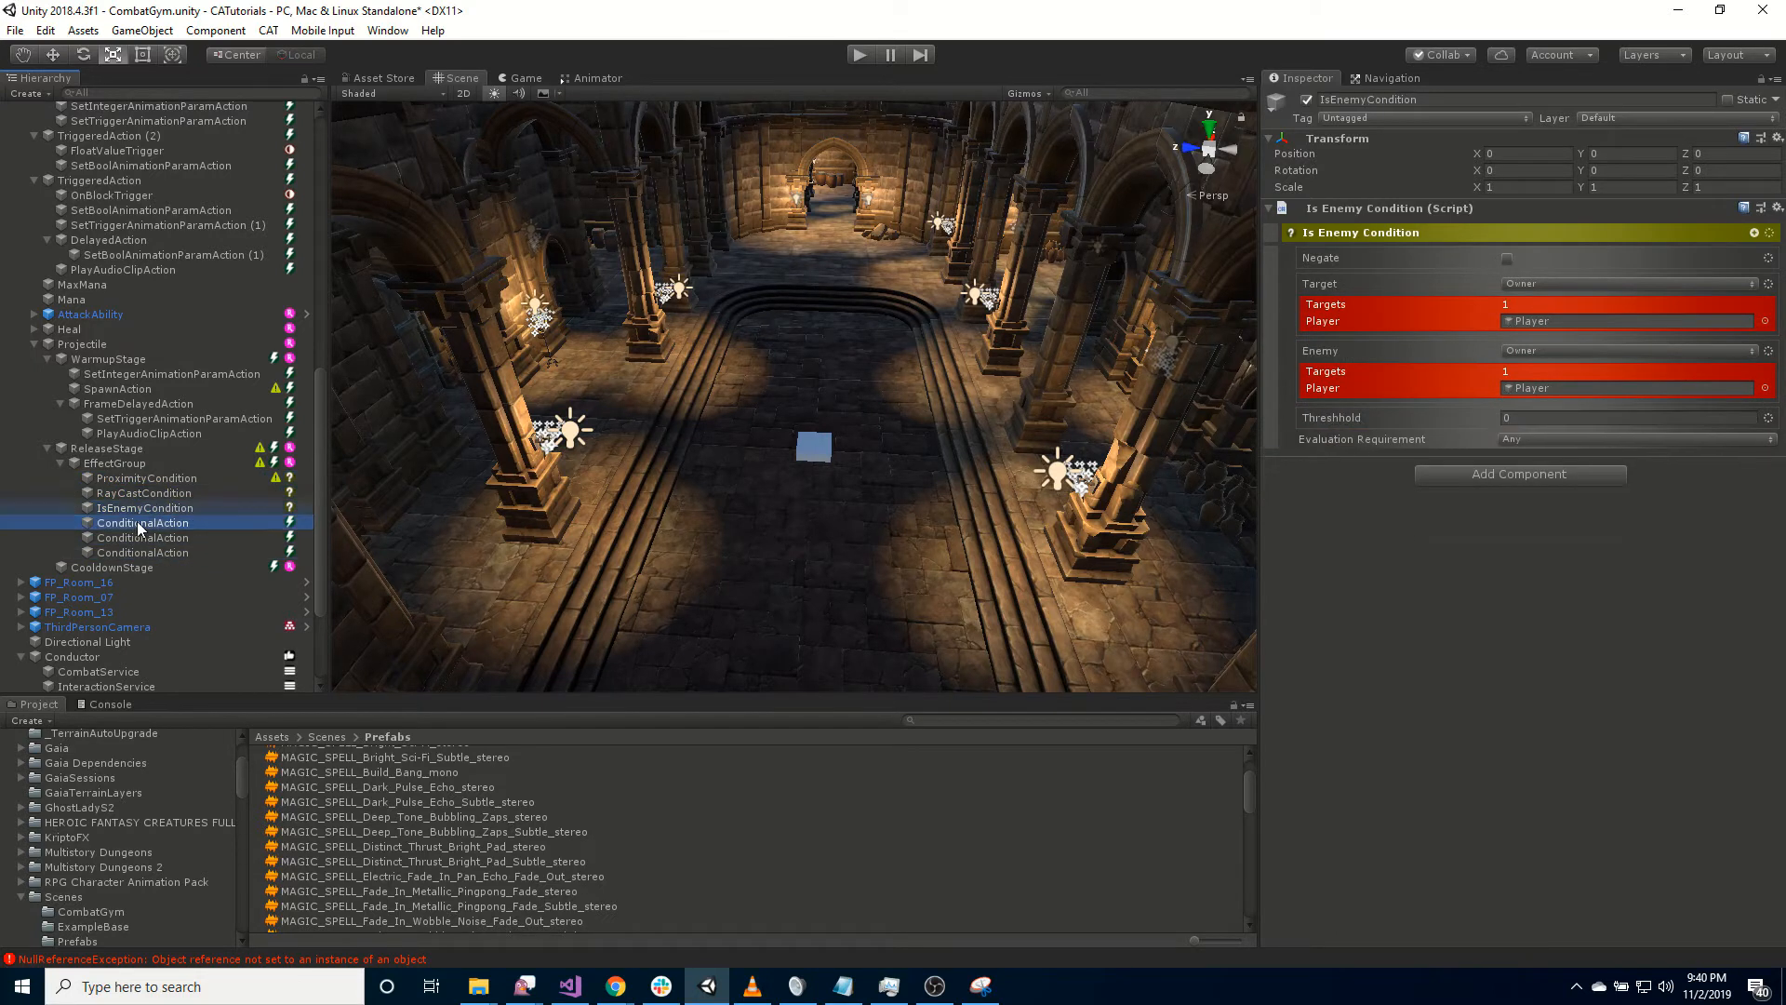
left_click(137, 552, "shift")
key("Delete")
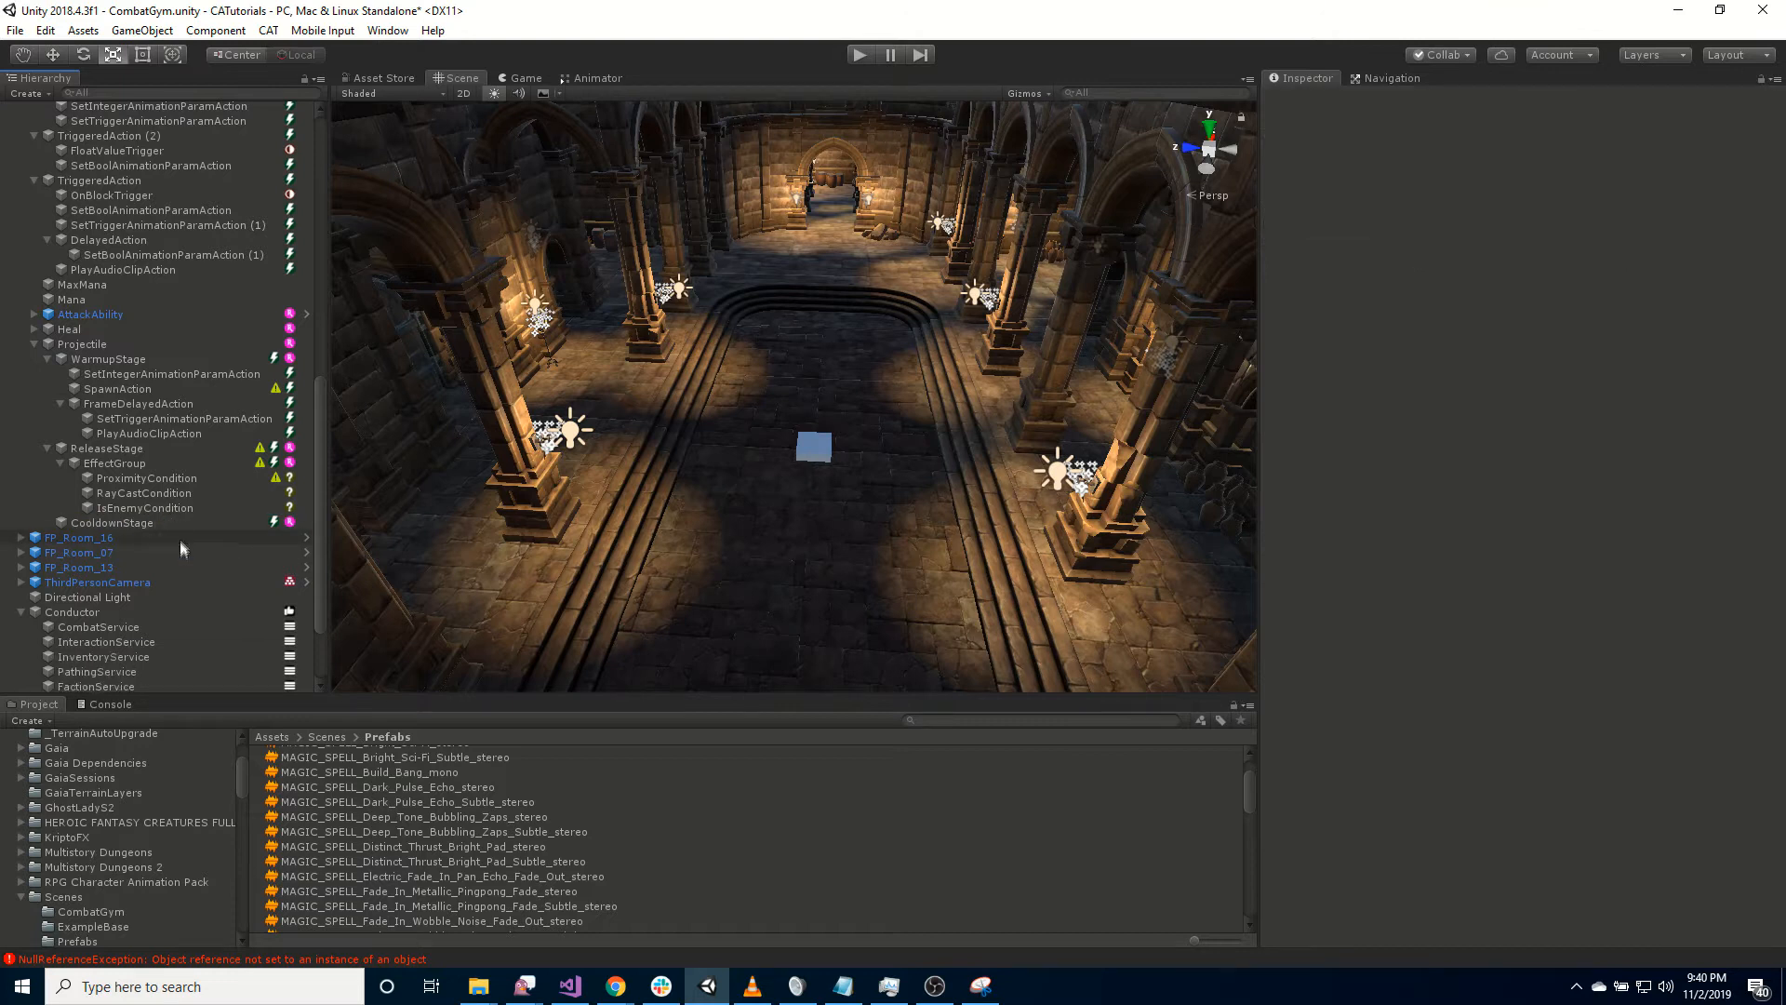
Set the Proximity Condition's radius to 20, its target to Owner and its Collide Target to None.
left_click(159, 477)
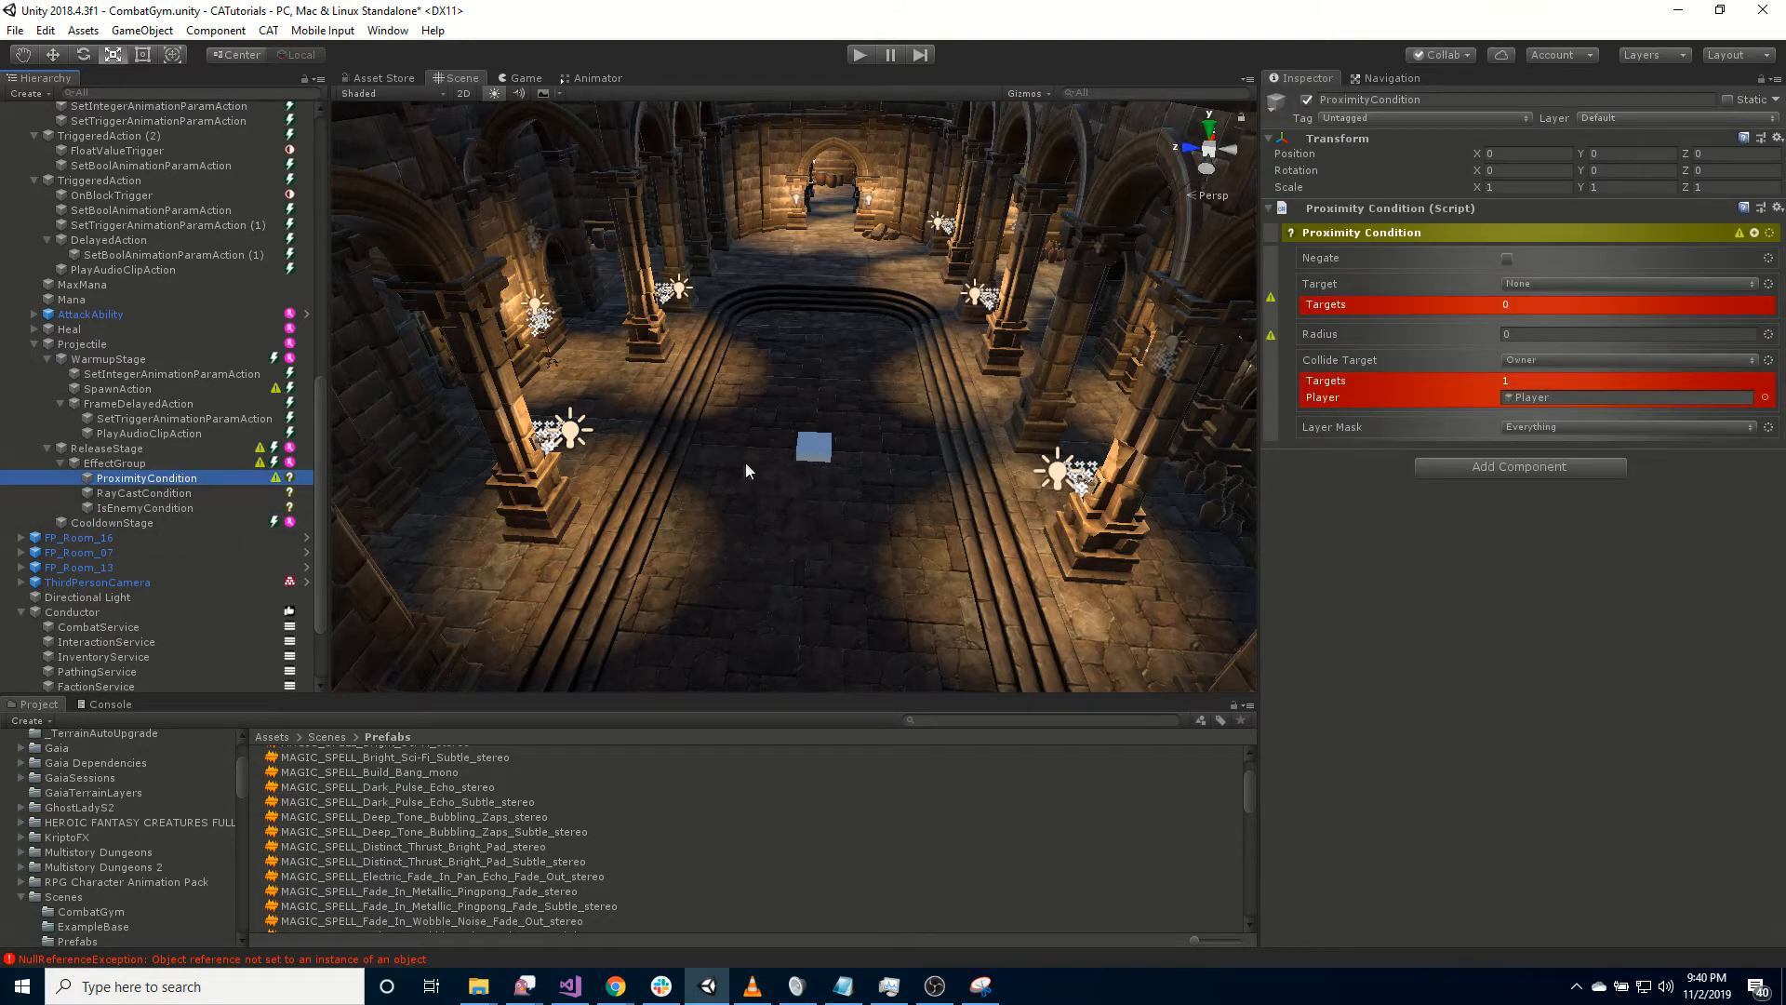
left_click(1536, 333)
type("20")
left_click(1537, 282)
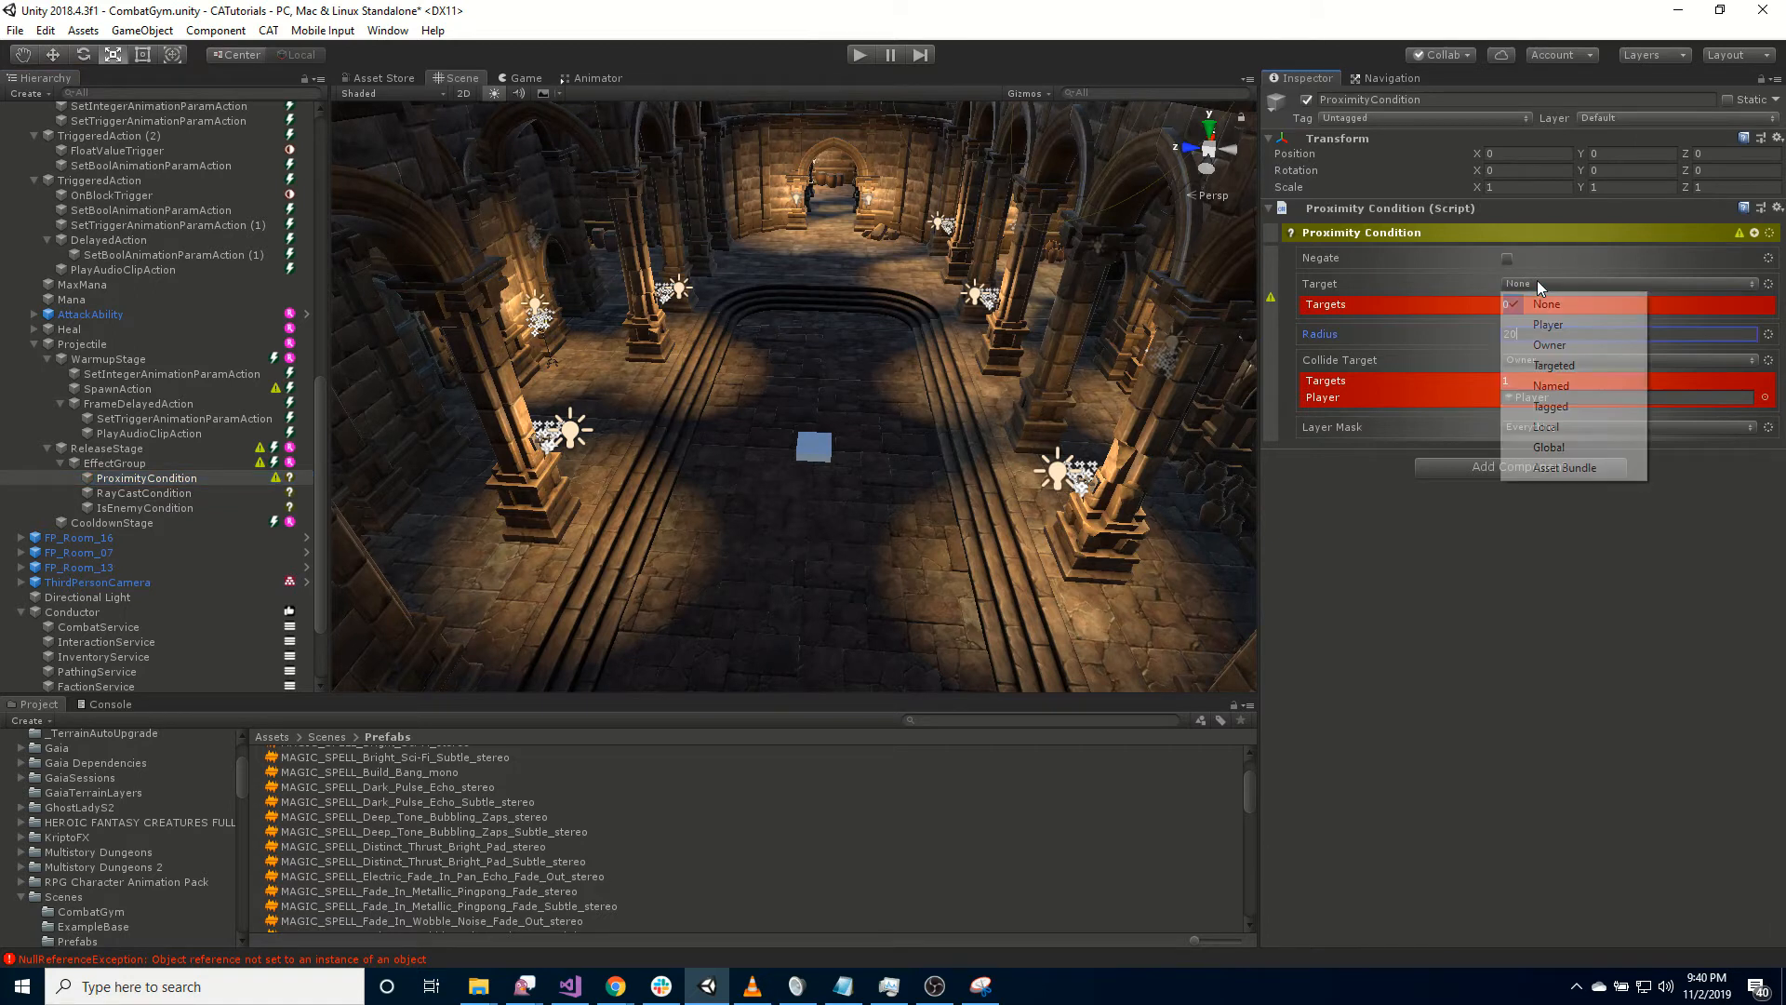
left_click(1537, 343)
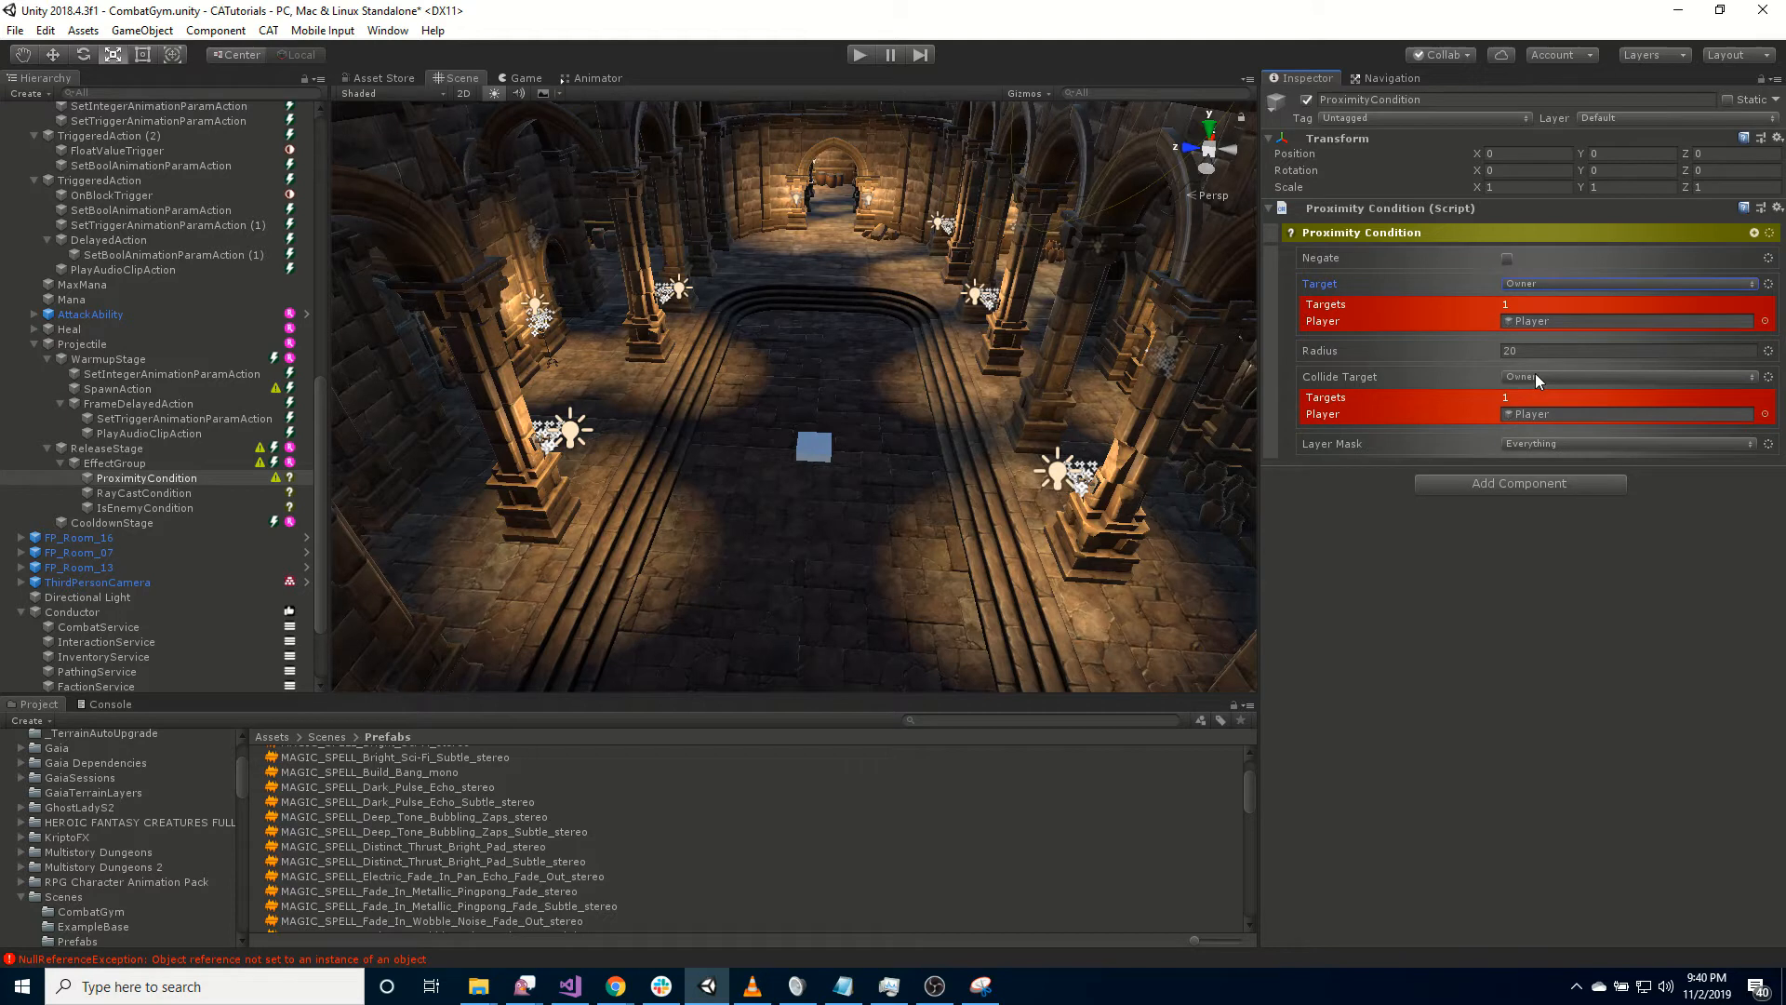
left_click(1535, 377)
left_click(1563, 393)
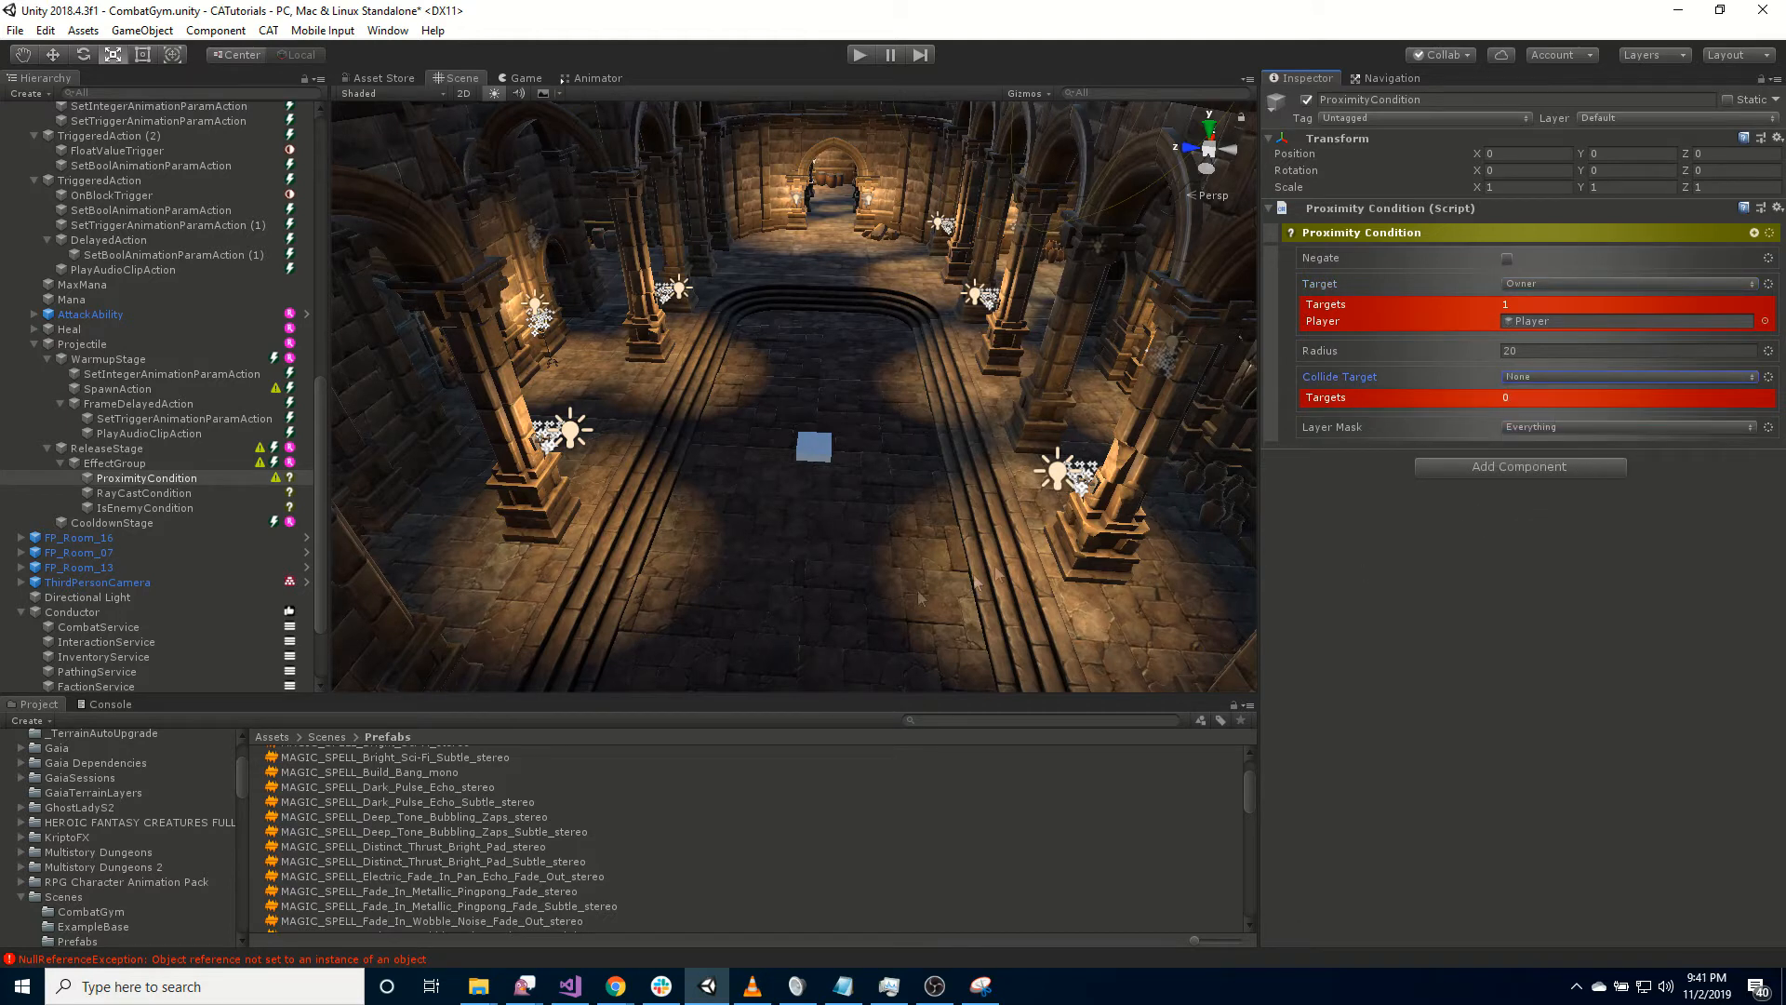
Set the Ray Cast Condition's Collide Target and Destination to Targeted.
left_click(135, 493)
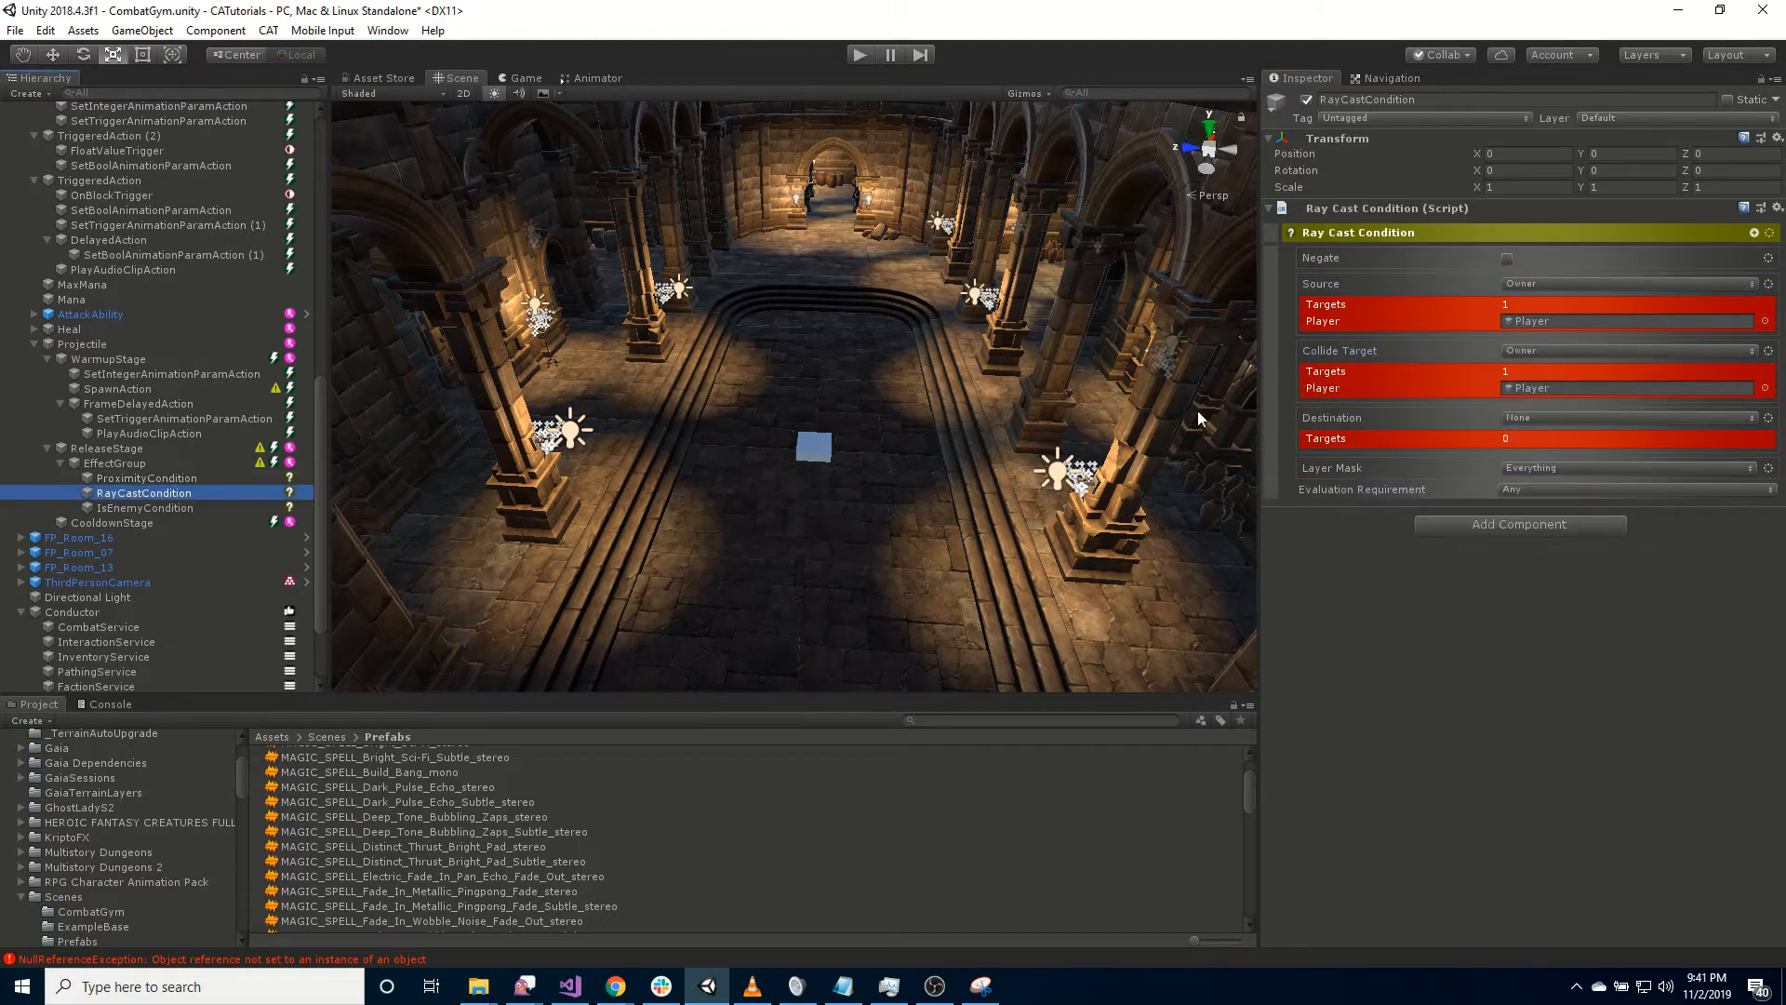
left_click(1563, 351)
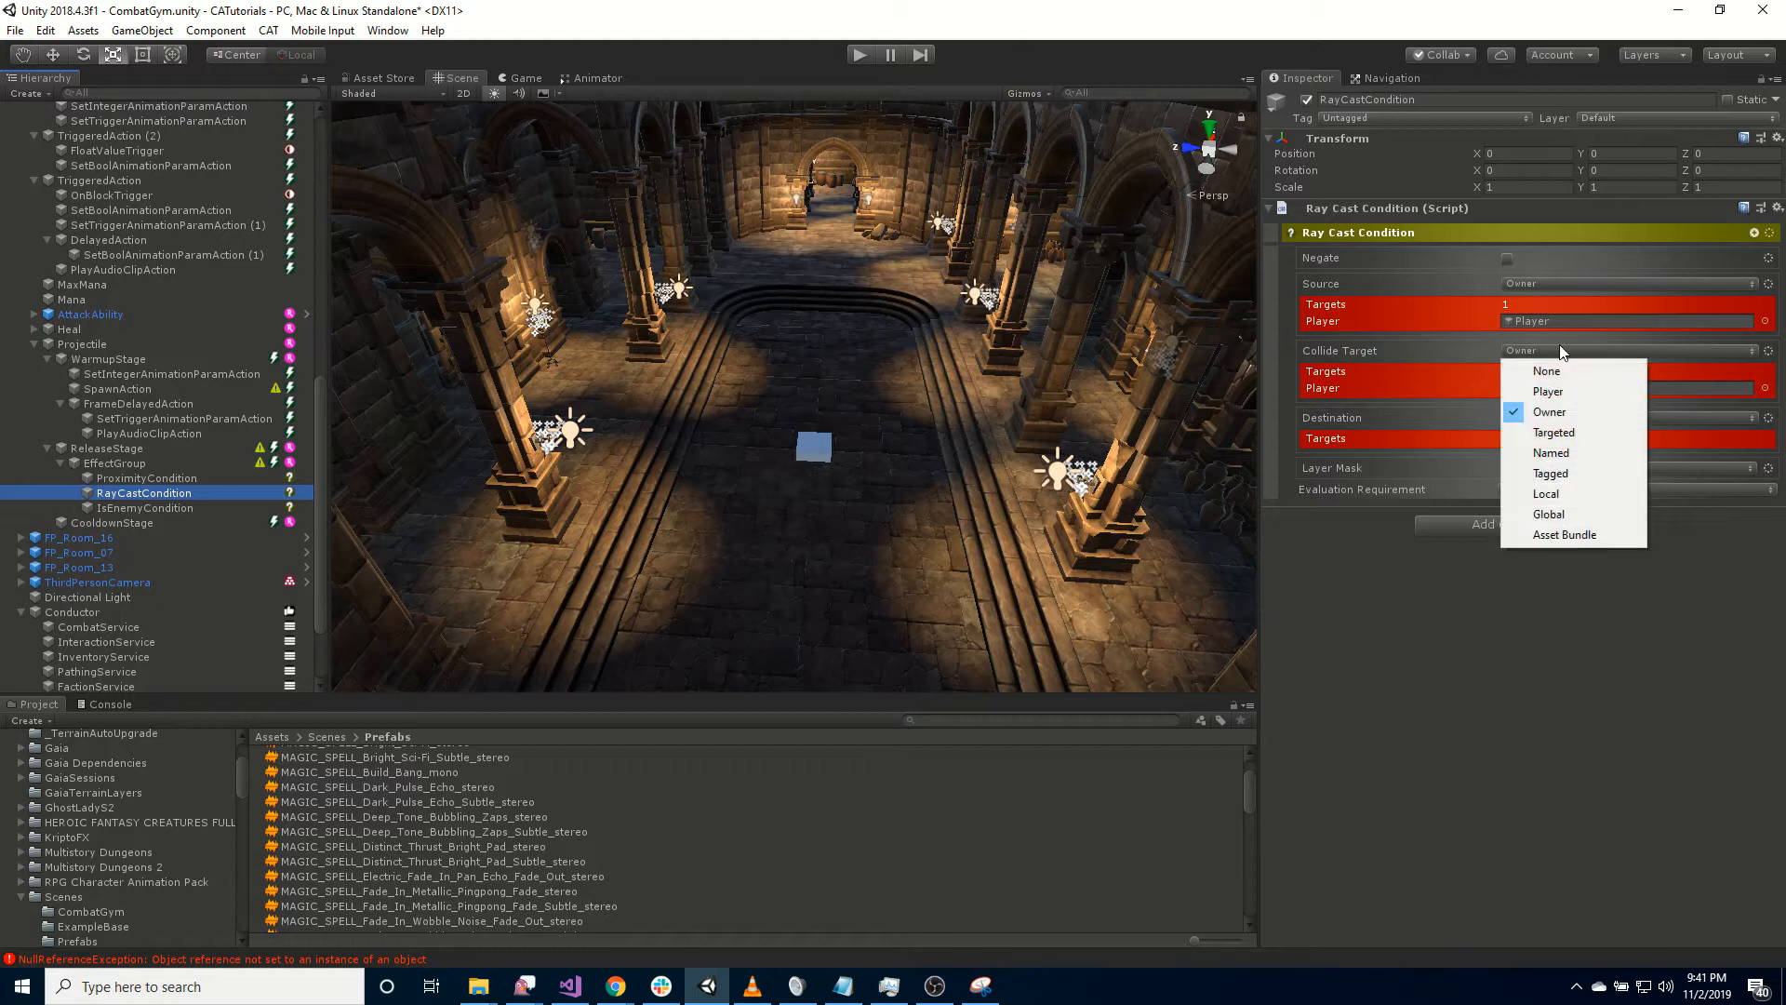
left_click(1568, 431)
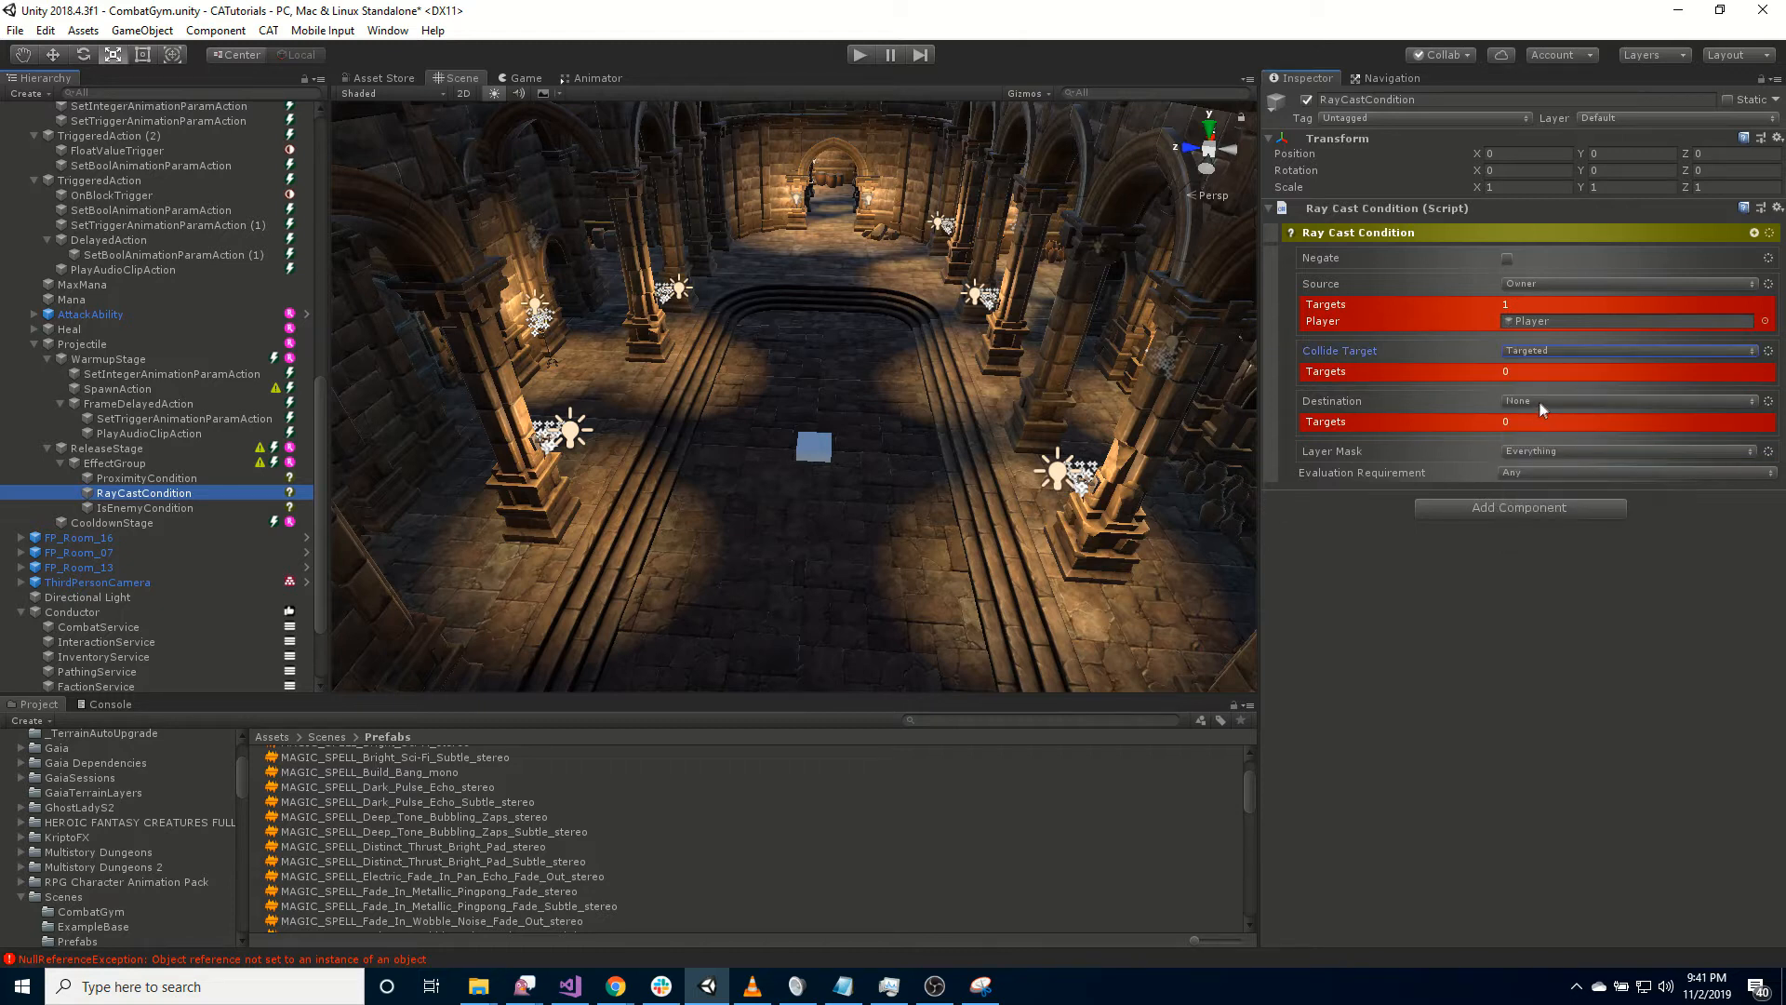
left_click(1539, 403)
left_click(1572, 480)
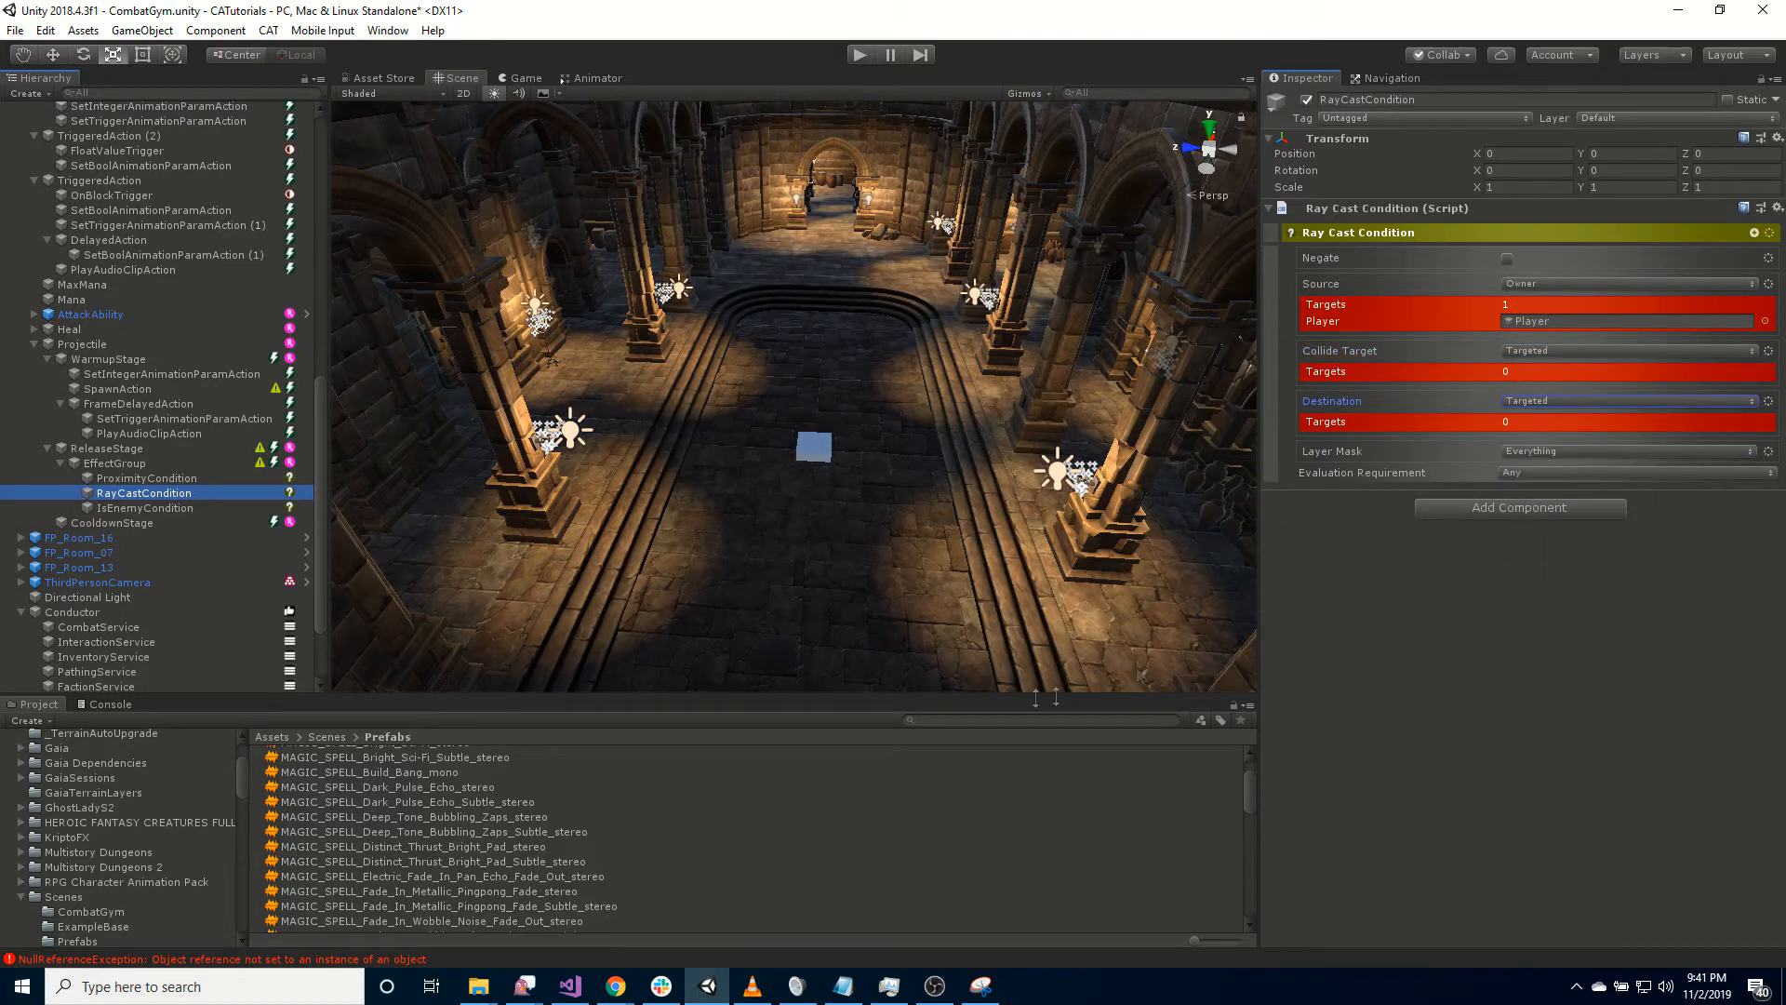
Recheck the Proximity and Ray Cast Conditions and set the Is Enemy Condition's Enemy to Targeted.
left_click(153, 478)
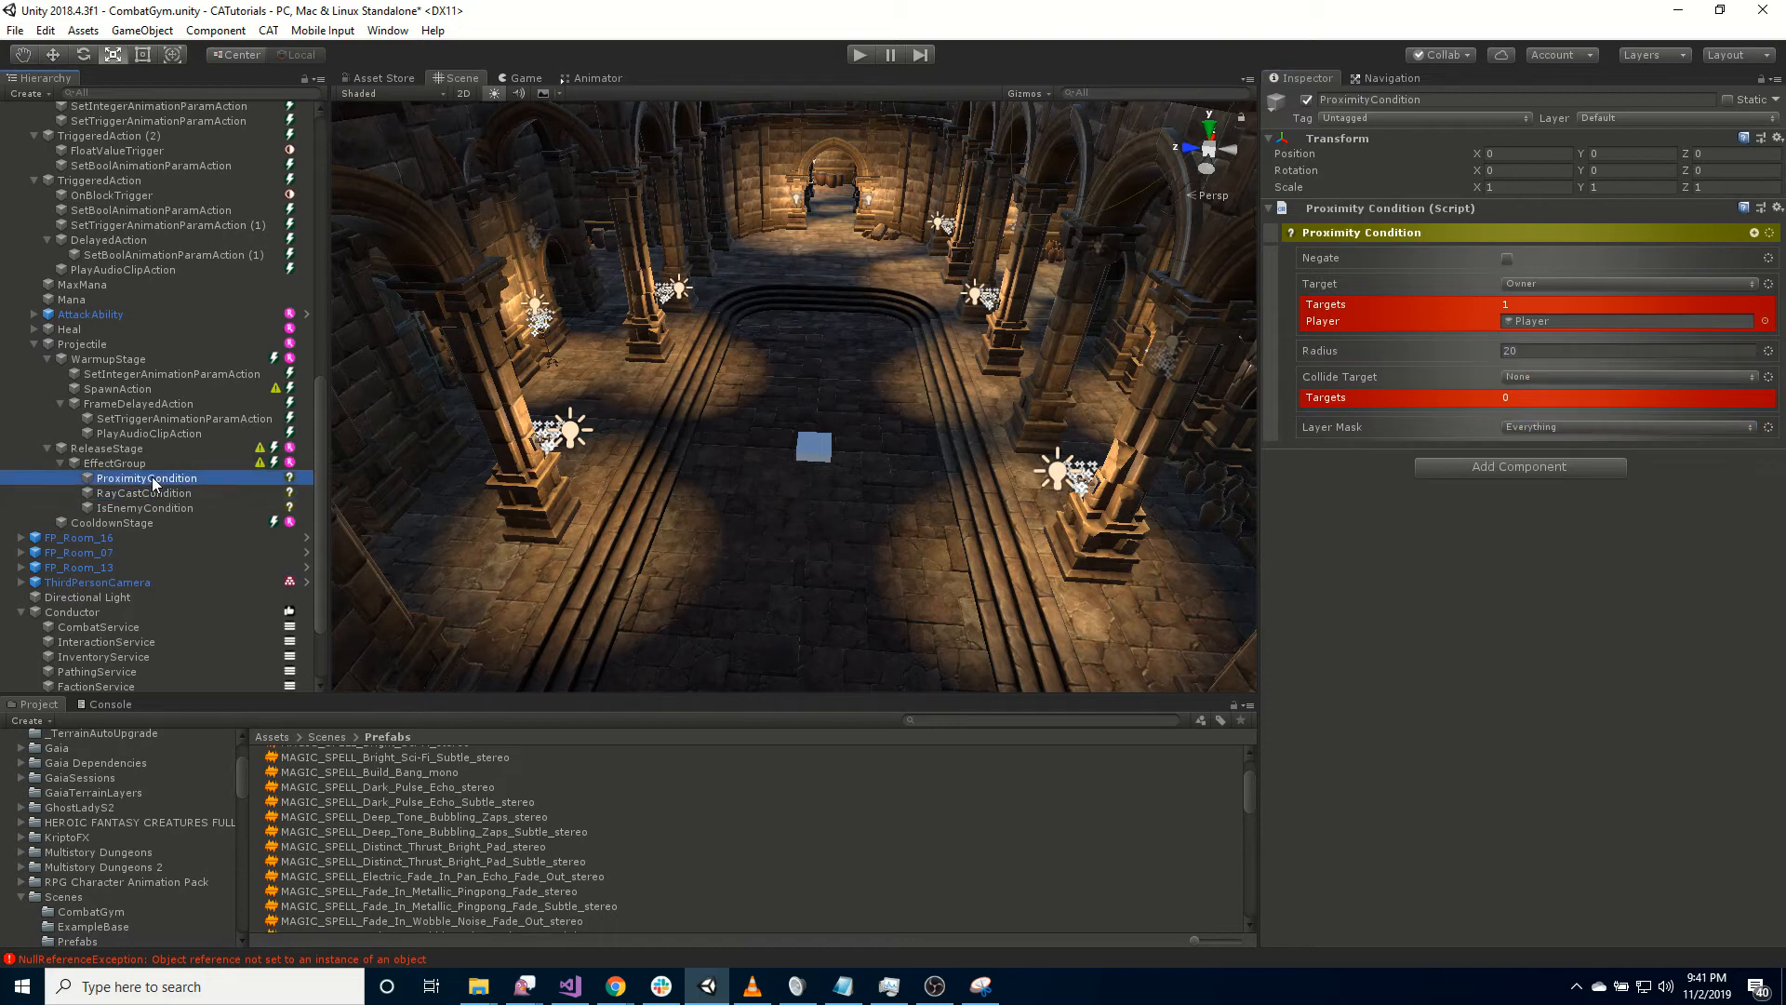
left_click(145, 489)
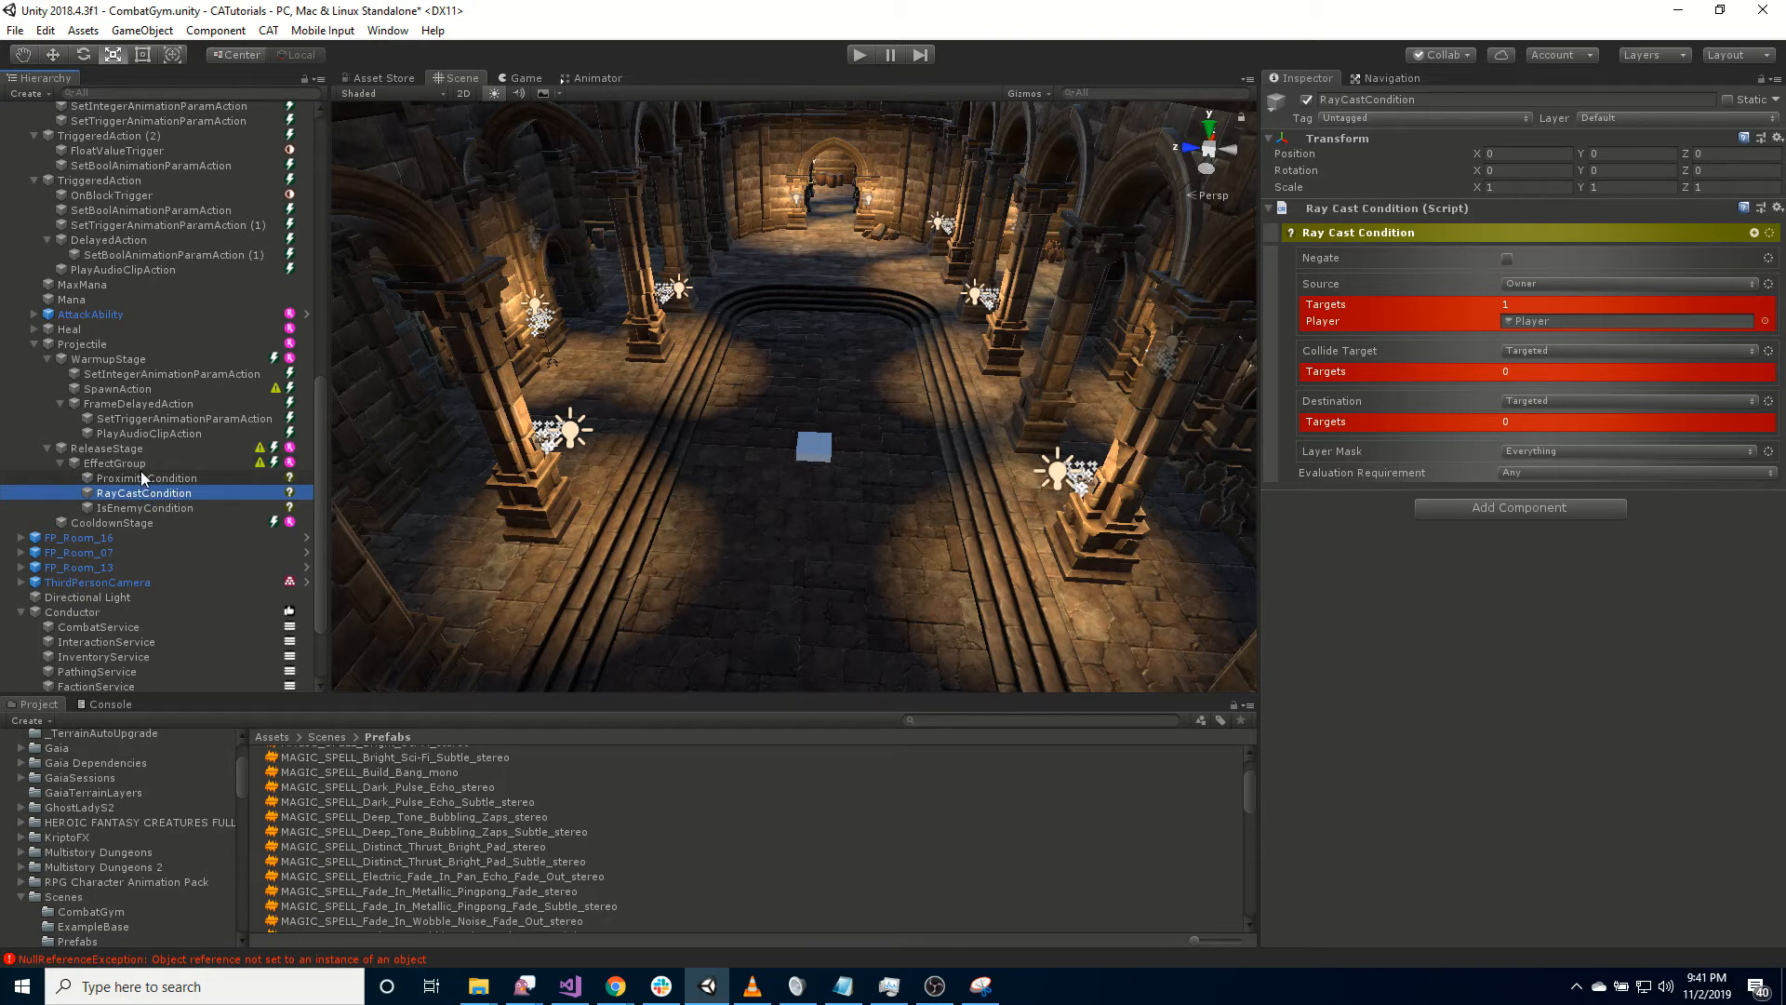
left_click(167, 507)
left_click(1524, 351)
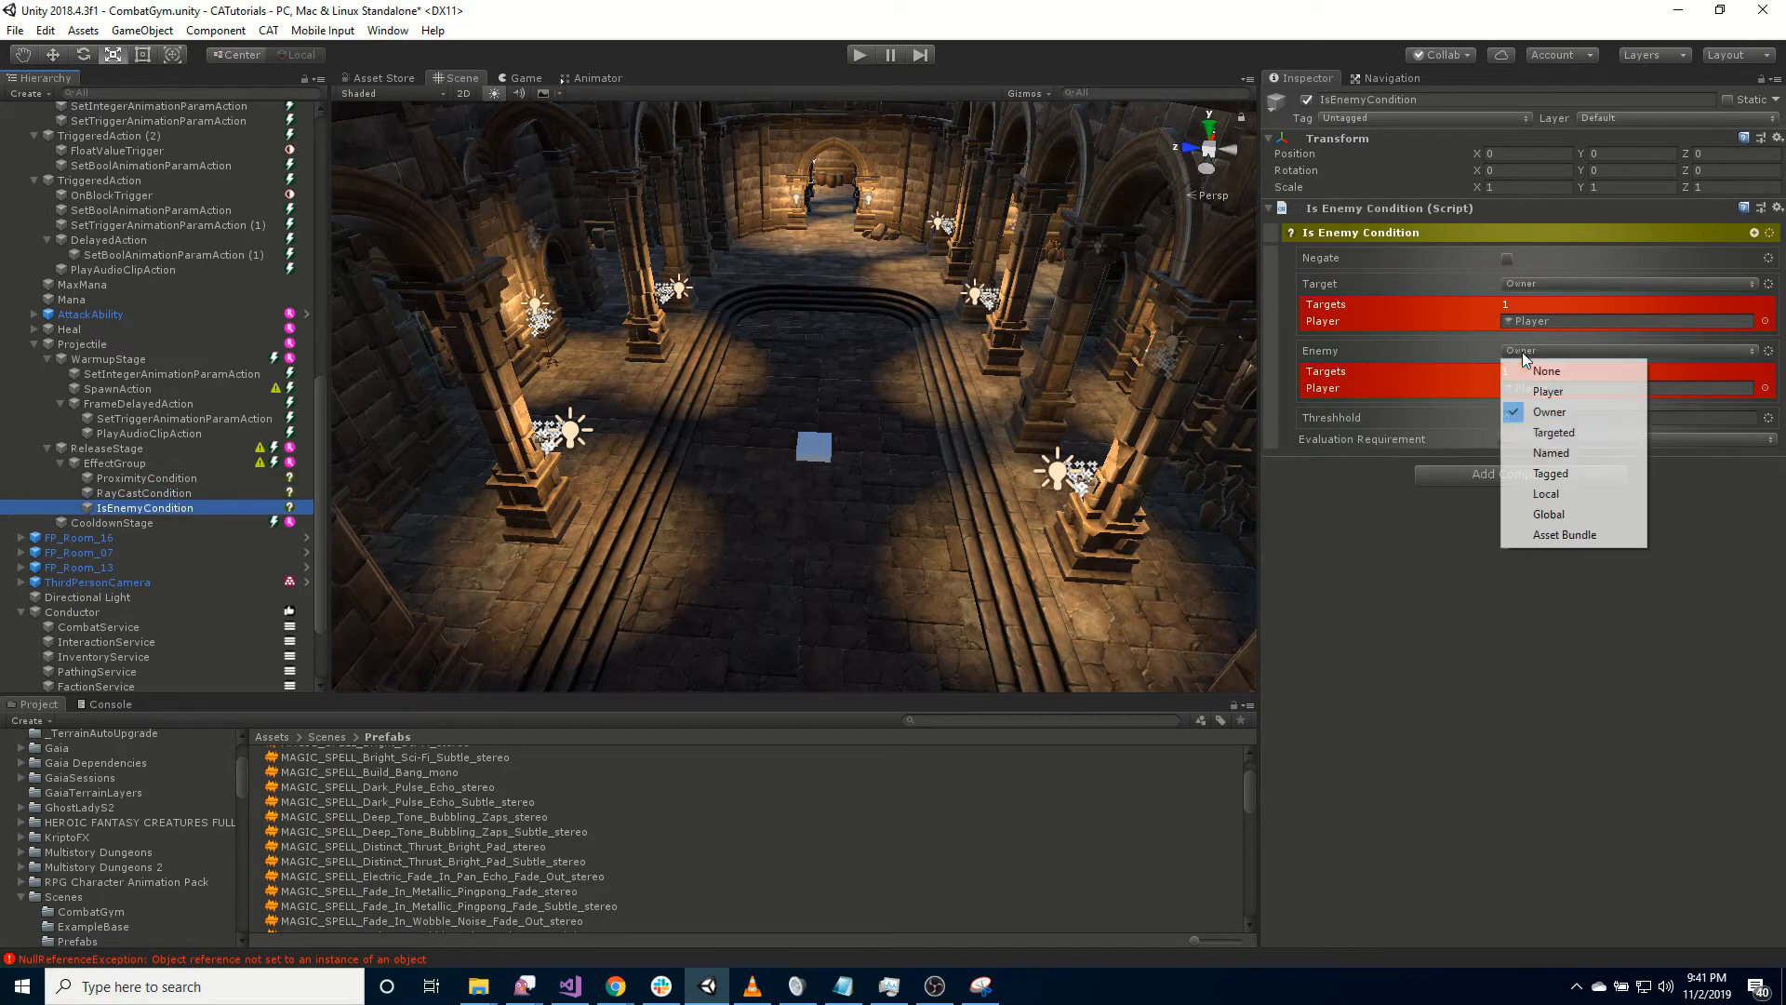
left_click(1568, 433)
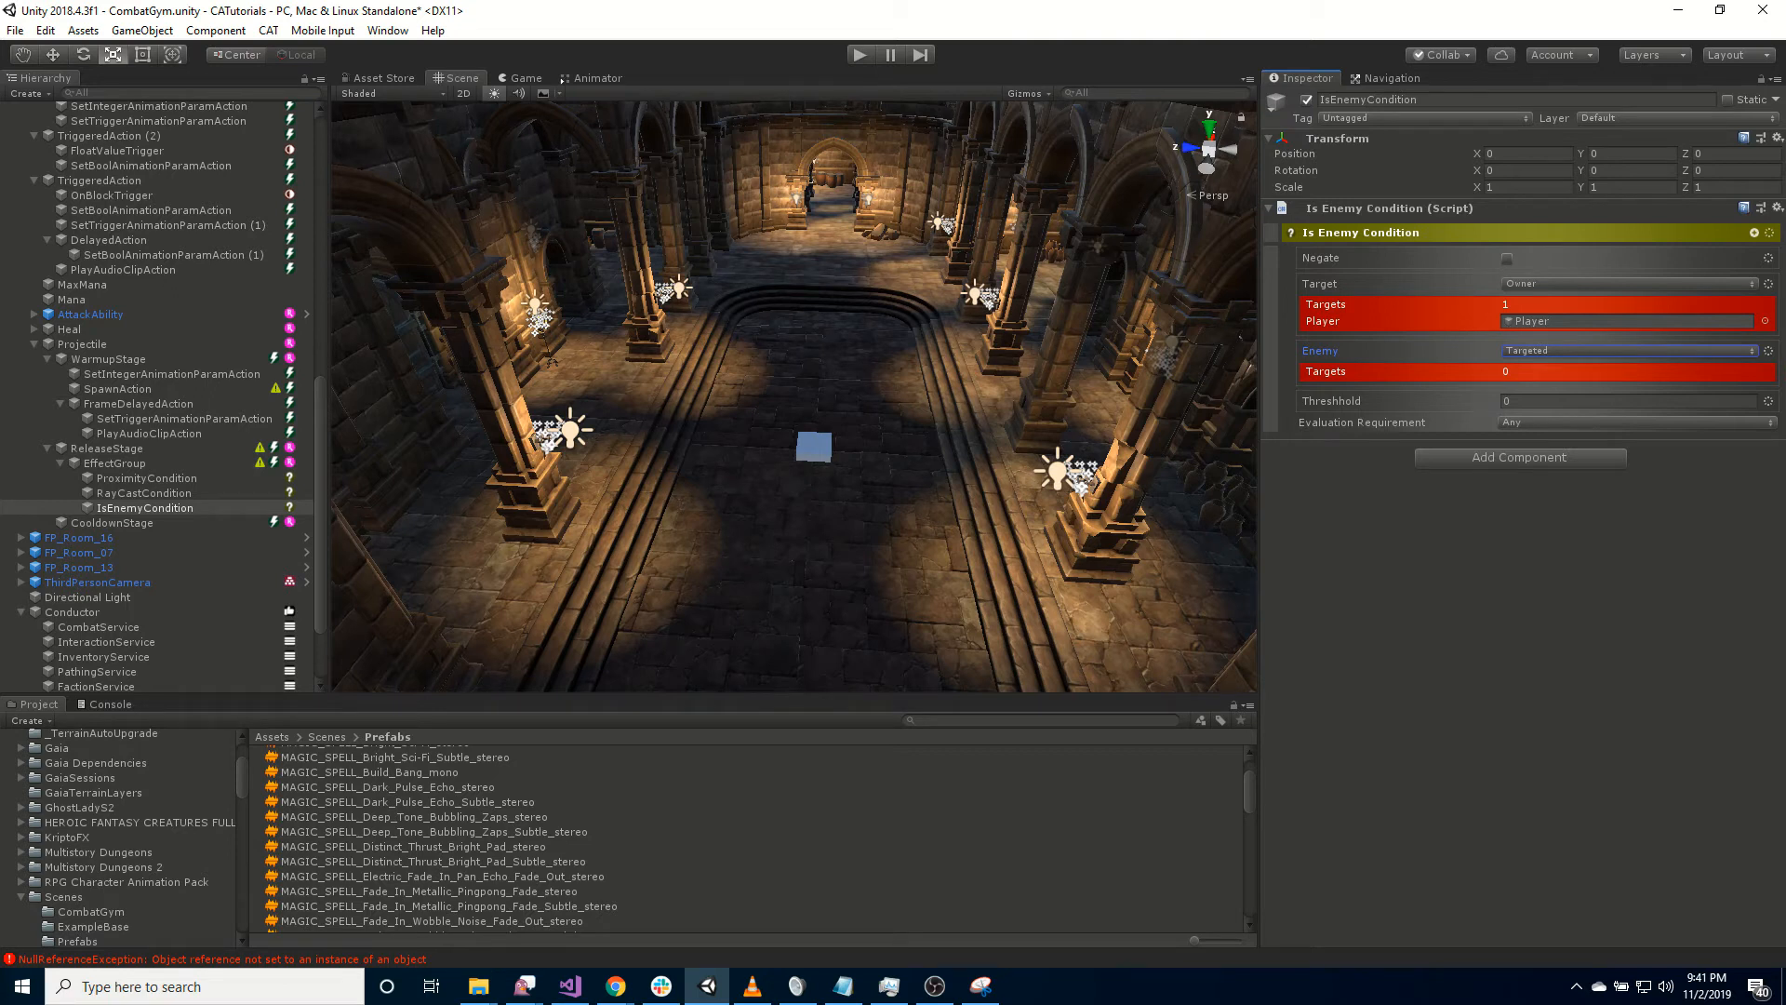
Copy the warmup stage's Set Trigger Animation Param action into the Effect Group and set its parameter name to CastEndTrigger.
left_click(172, 416)
key("ctrl+c")
left_click(161, 493)
key("ctrl+v")
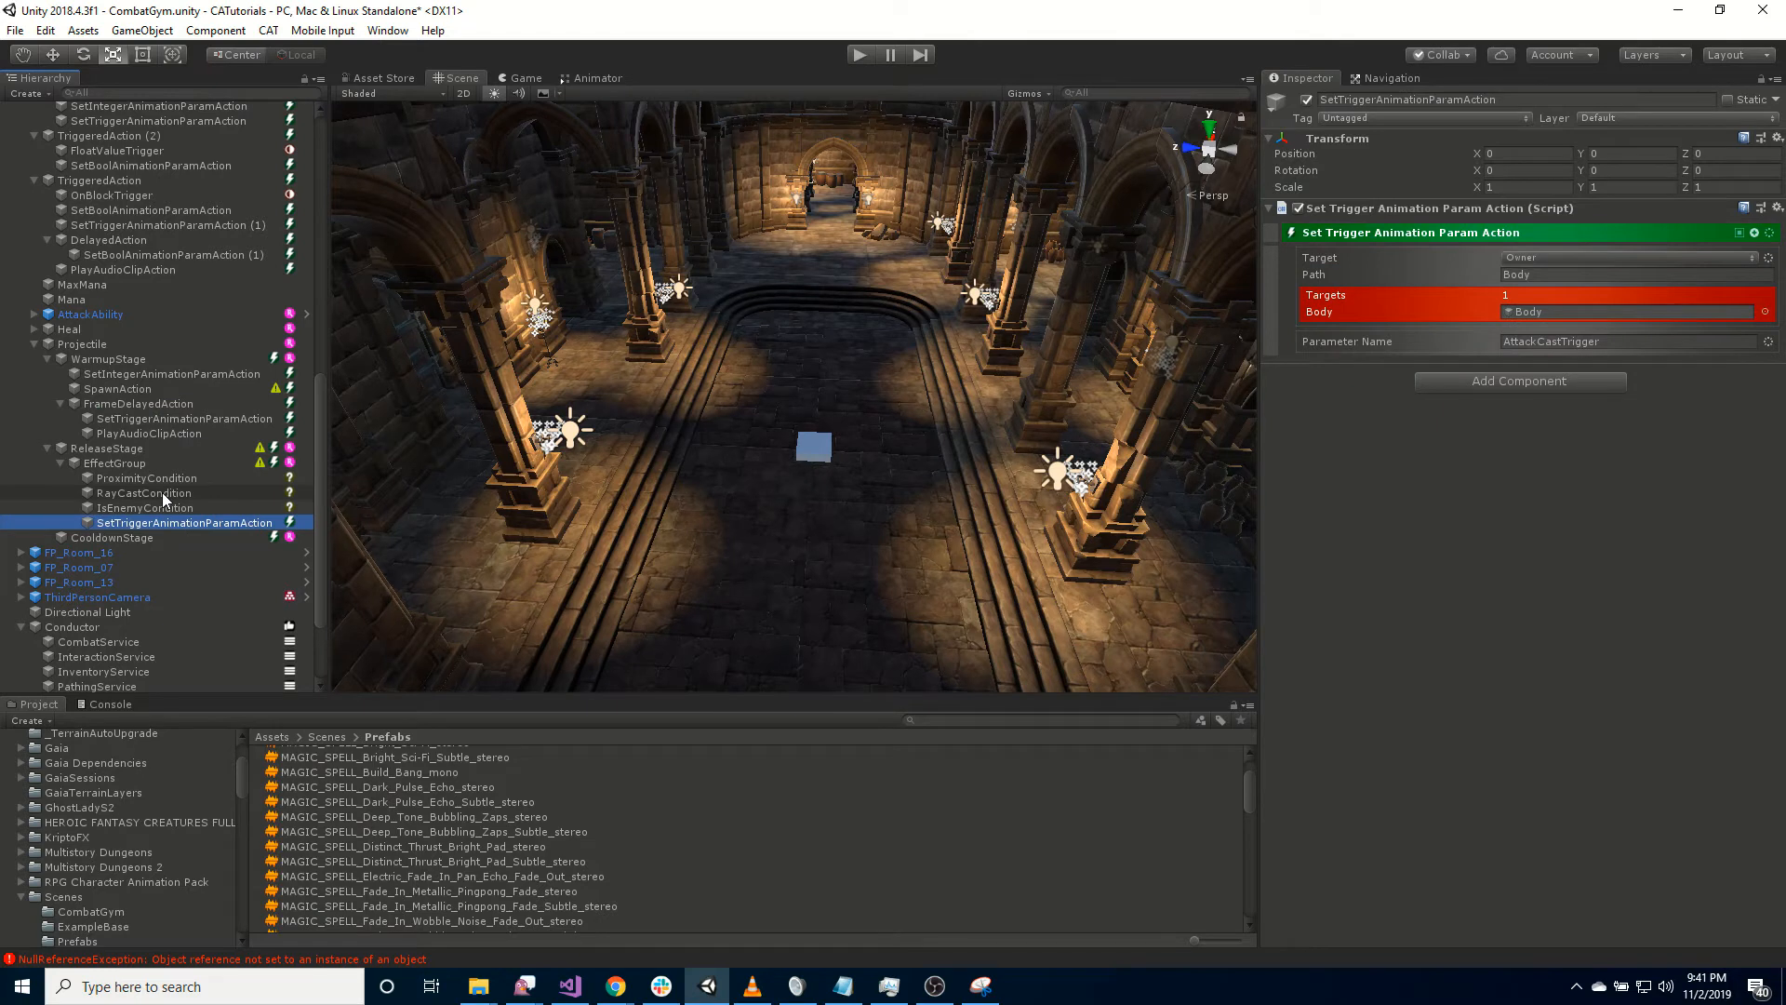
left_click(1600, 340)
type("CastEndTrigge")
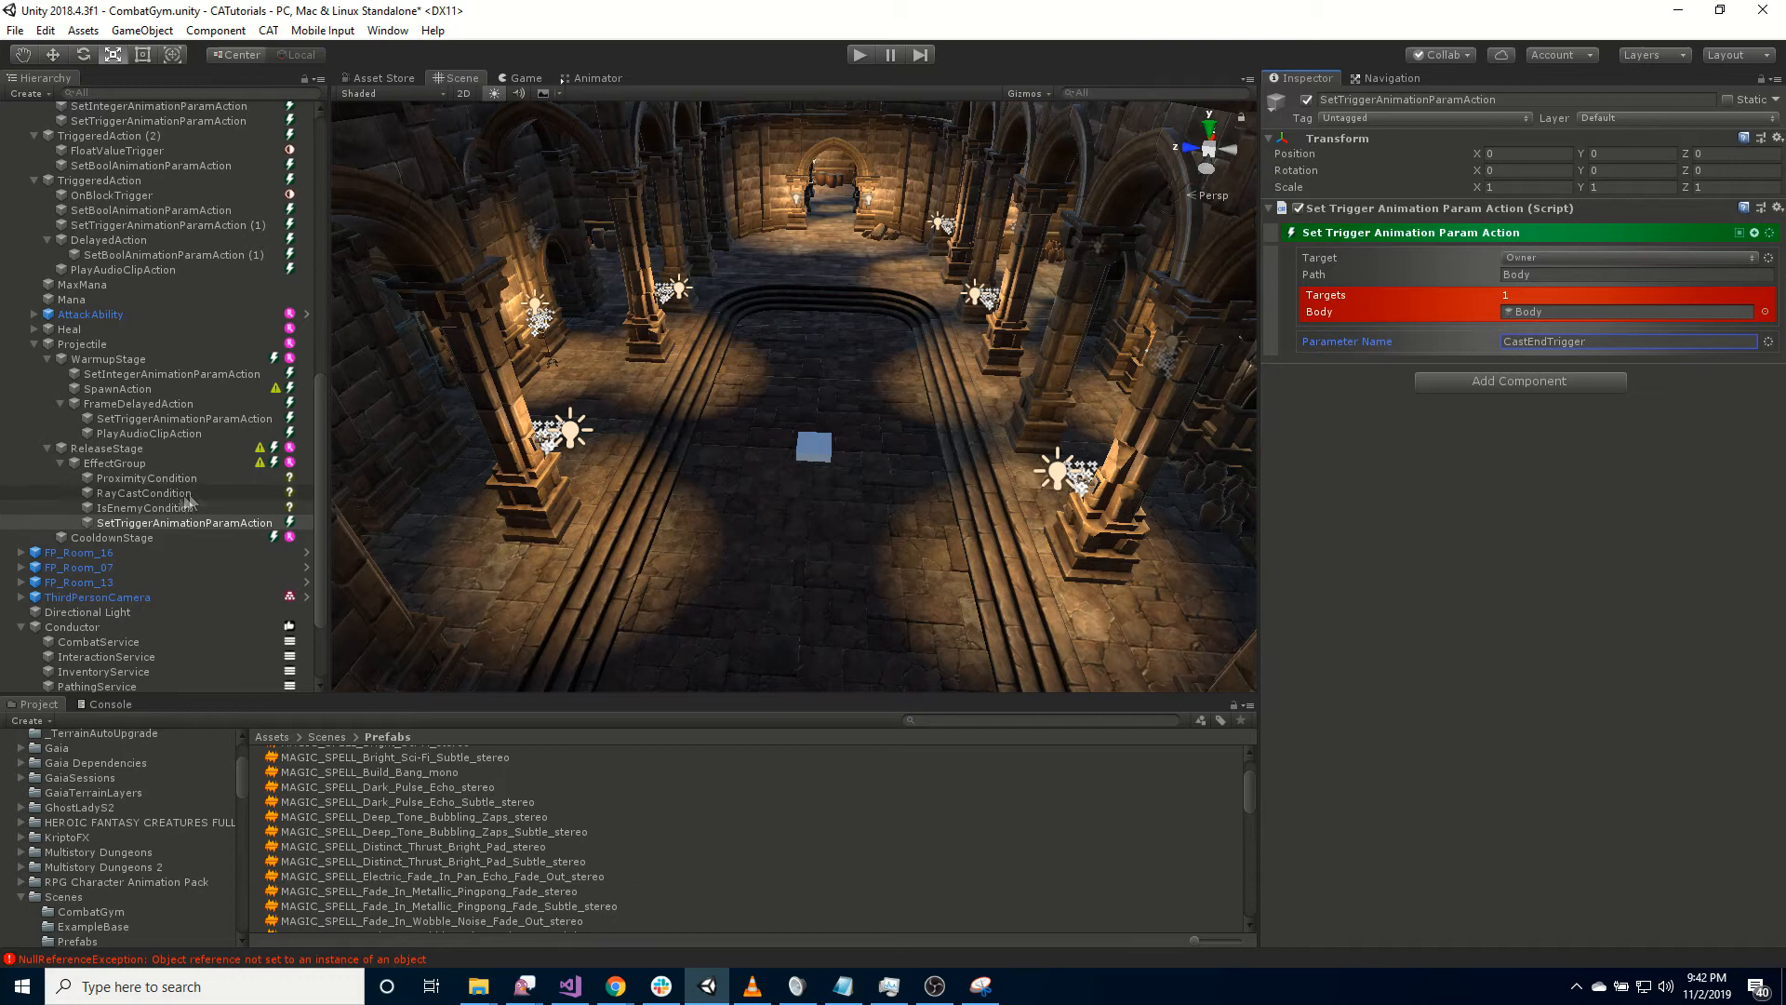
Add a Delayed Action to the Effect Group and set its duration to 3.
left_click(157, 462)
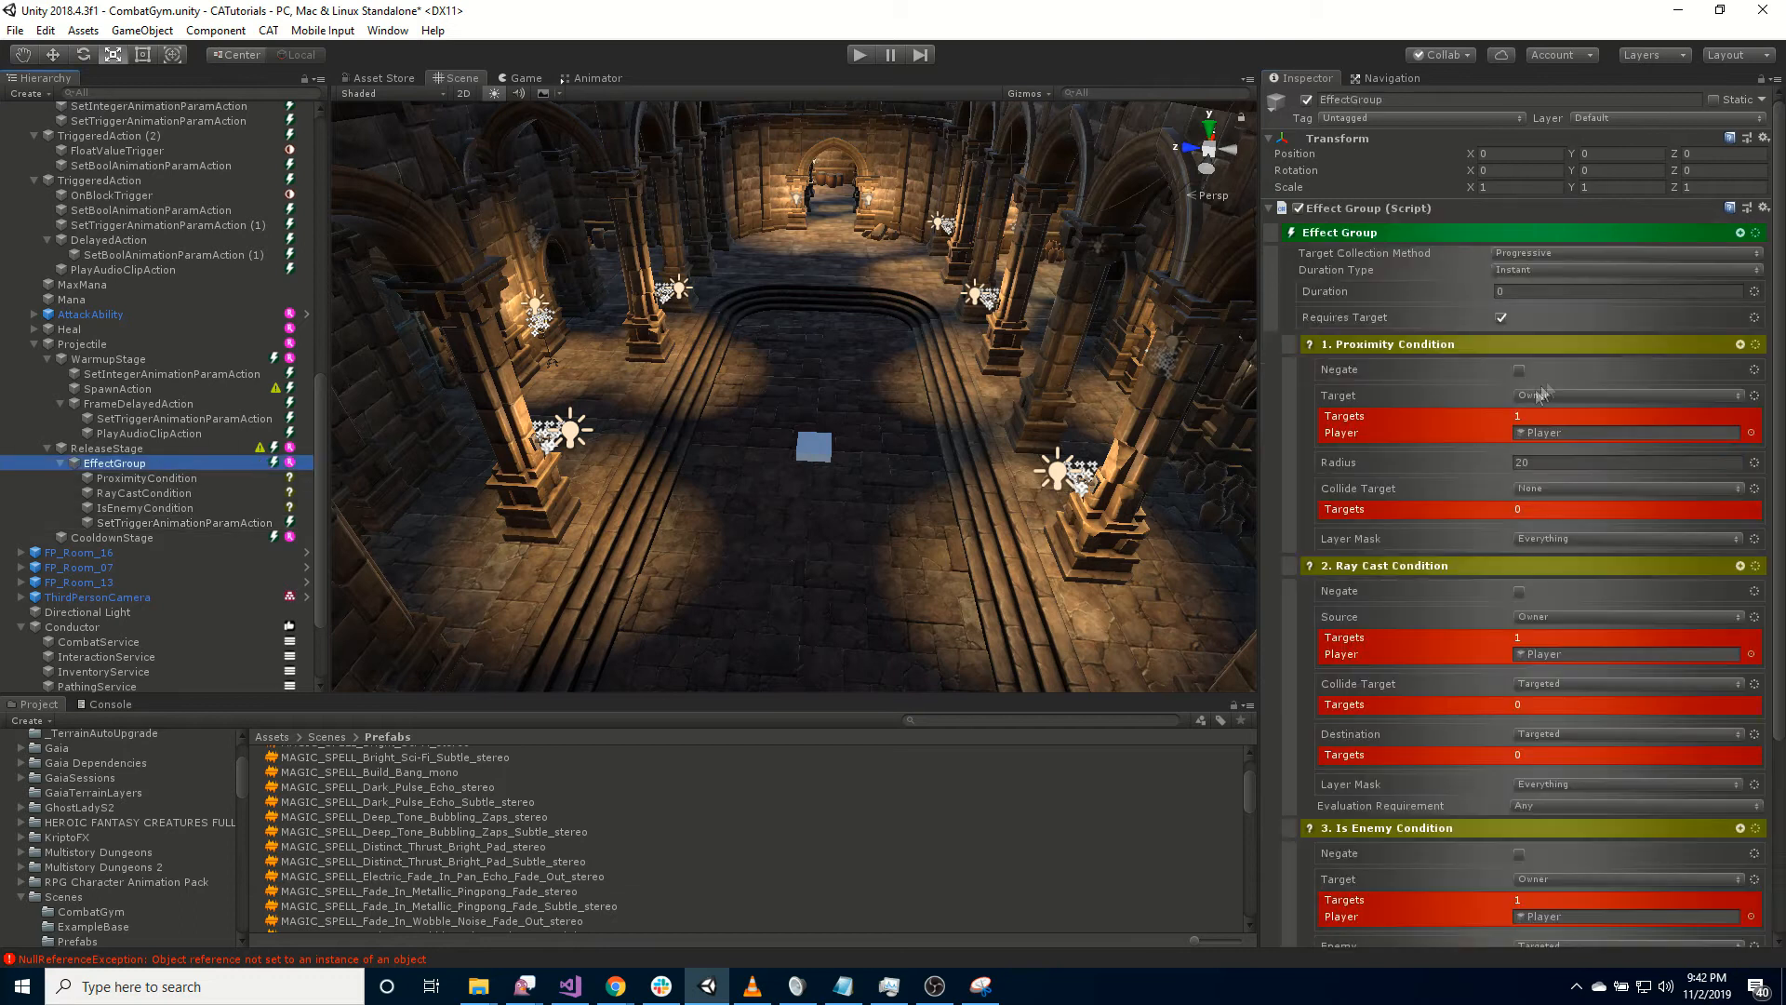
left_click(1743, 231)
type("dela")
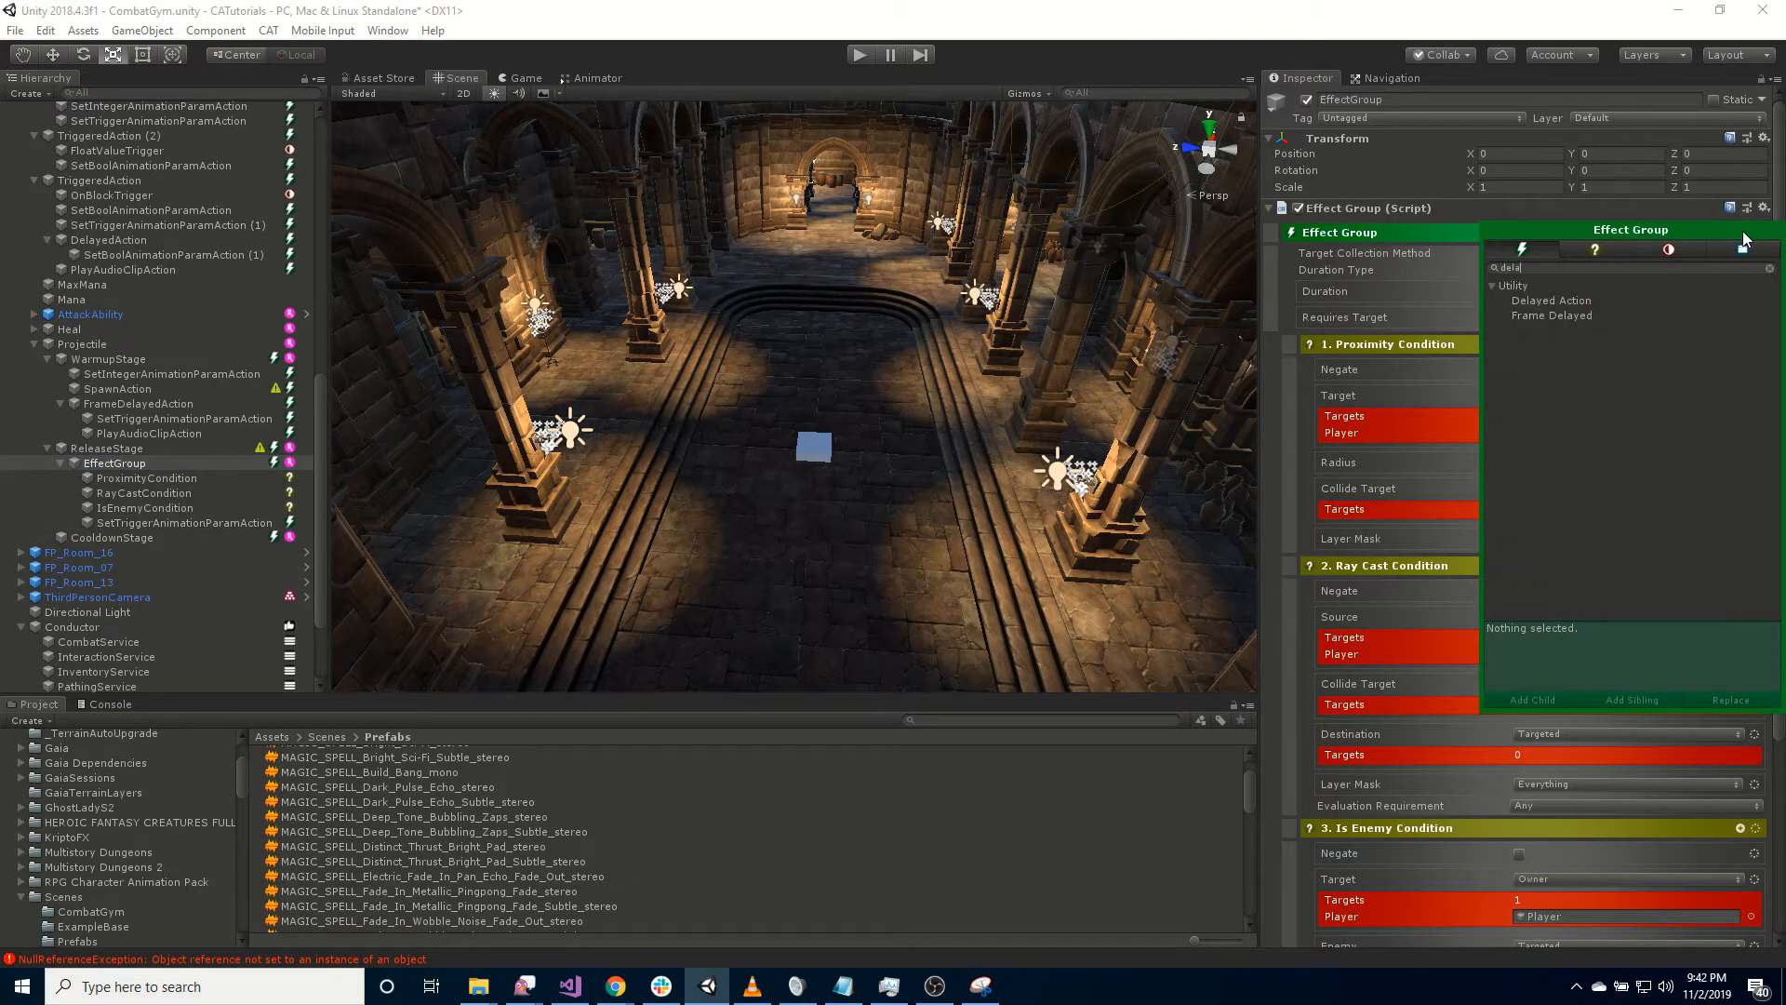
double_click(1582, 301)
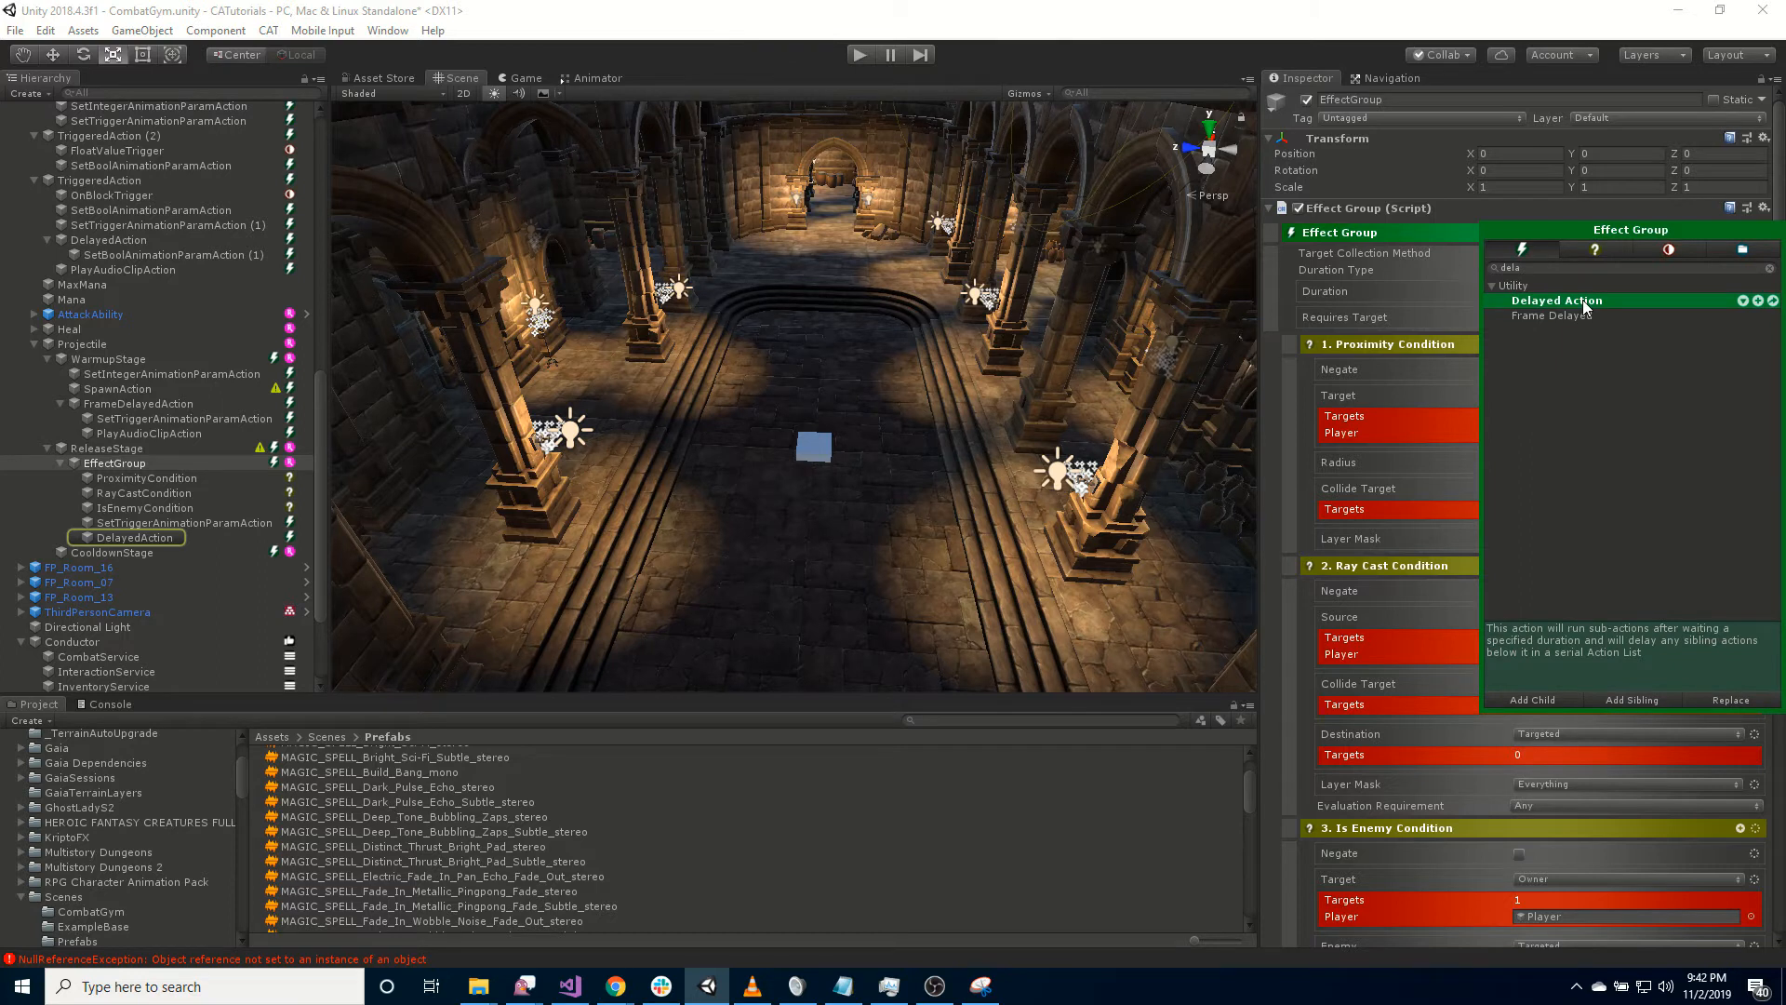
left_click(140, 540)
left_click(1564, 294)
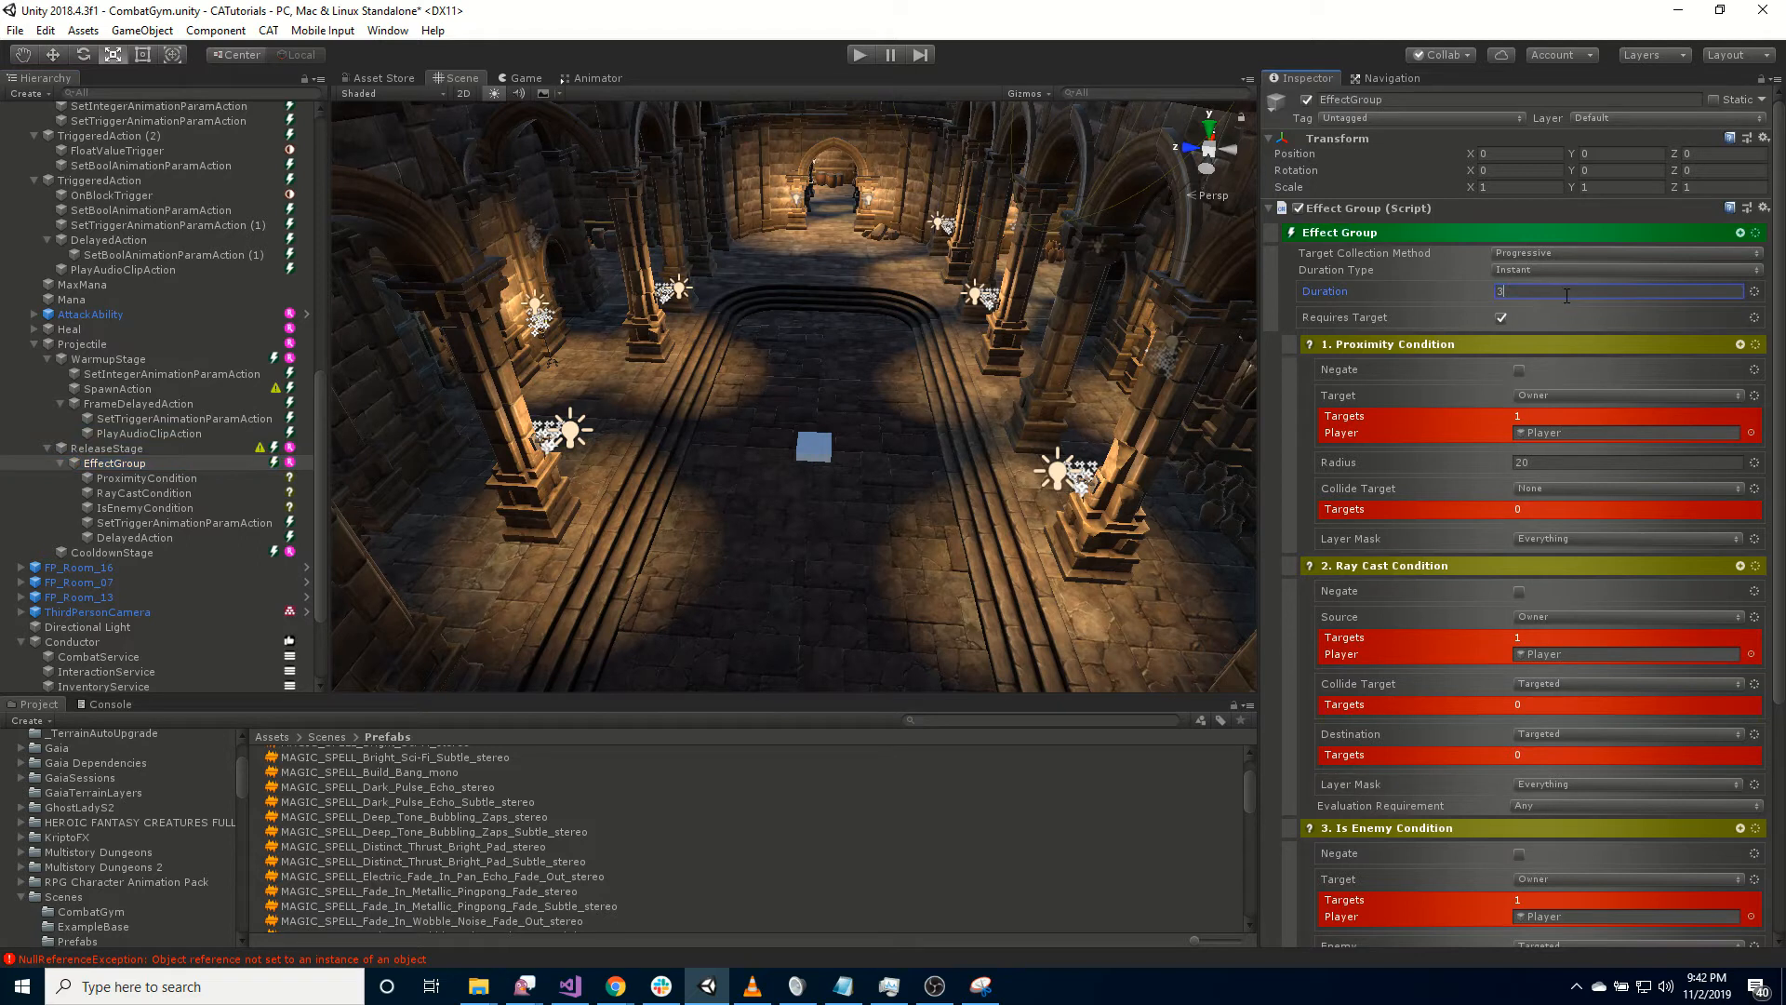
left_click(180, 538)
left_click(1469, 260)
type("3")
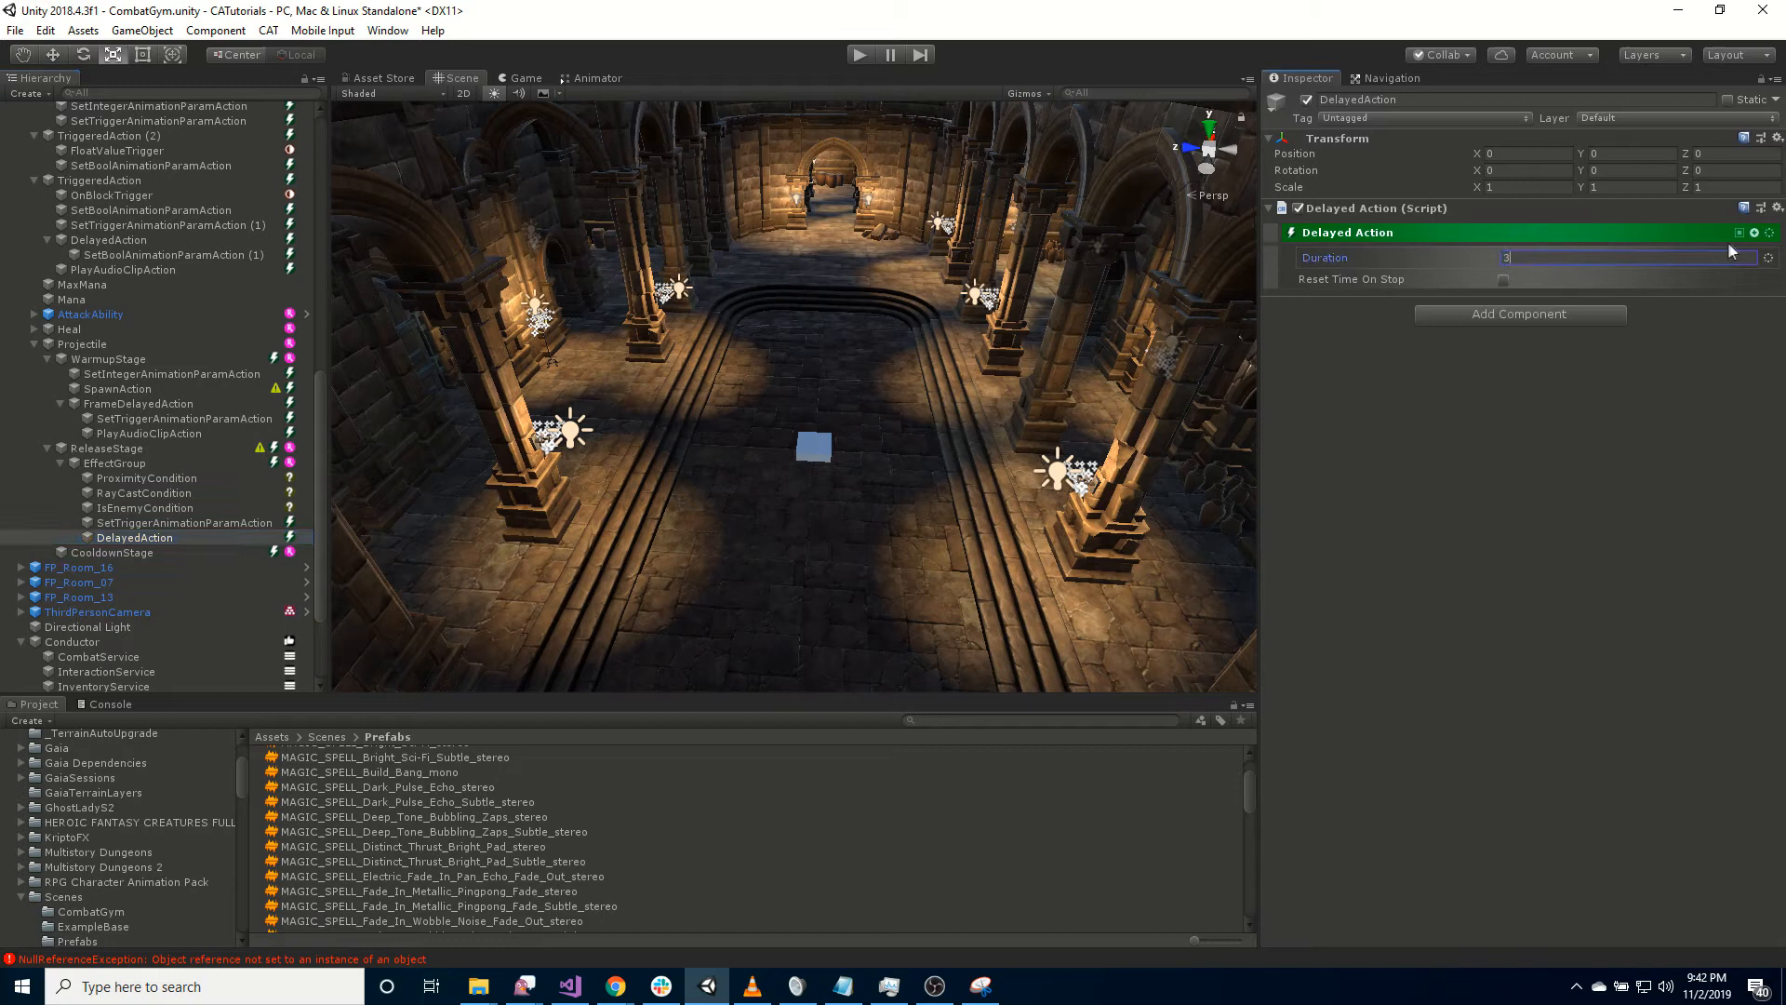
Add a Destroy Object action under the Delayed Action, with its target set to Local and the reference name Spawned.
left_click(1755, 234)
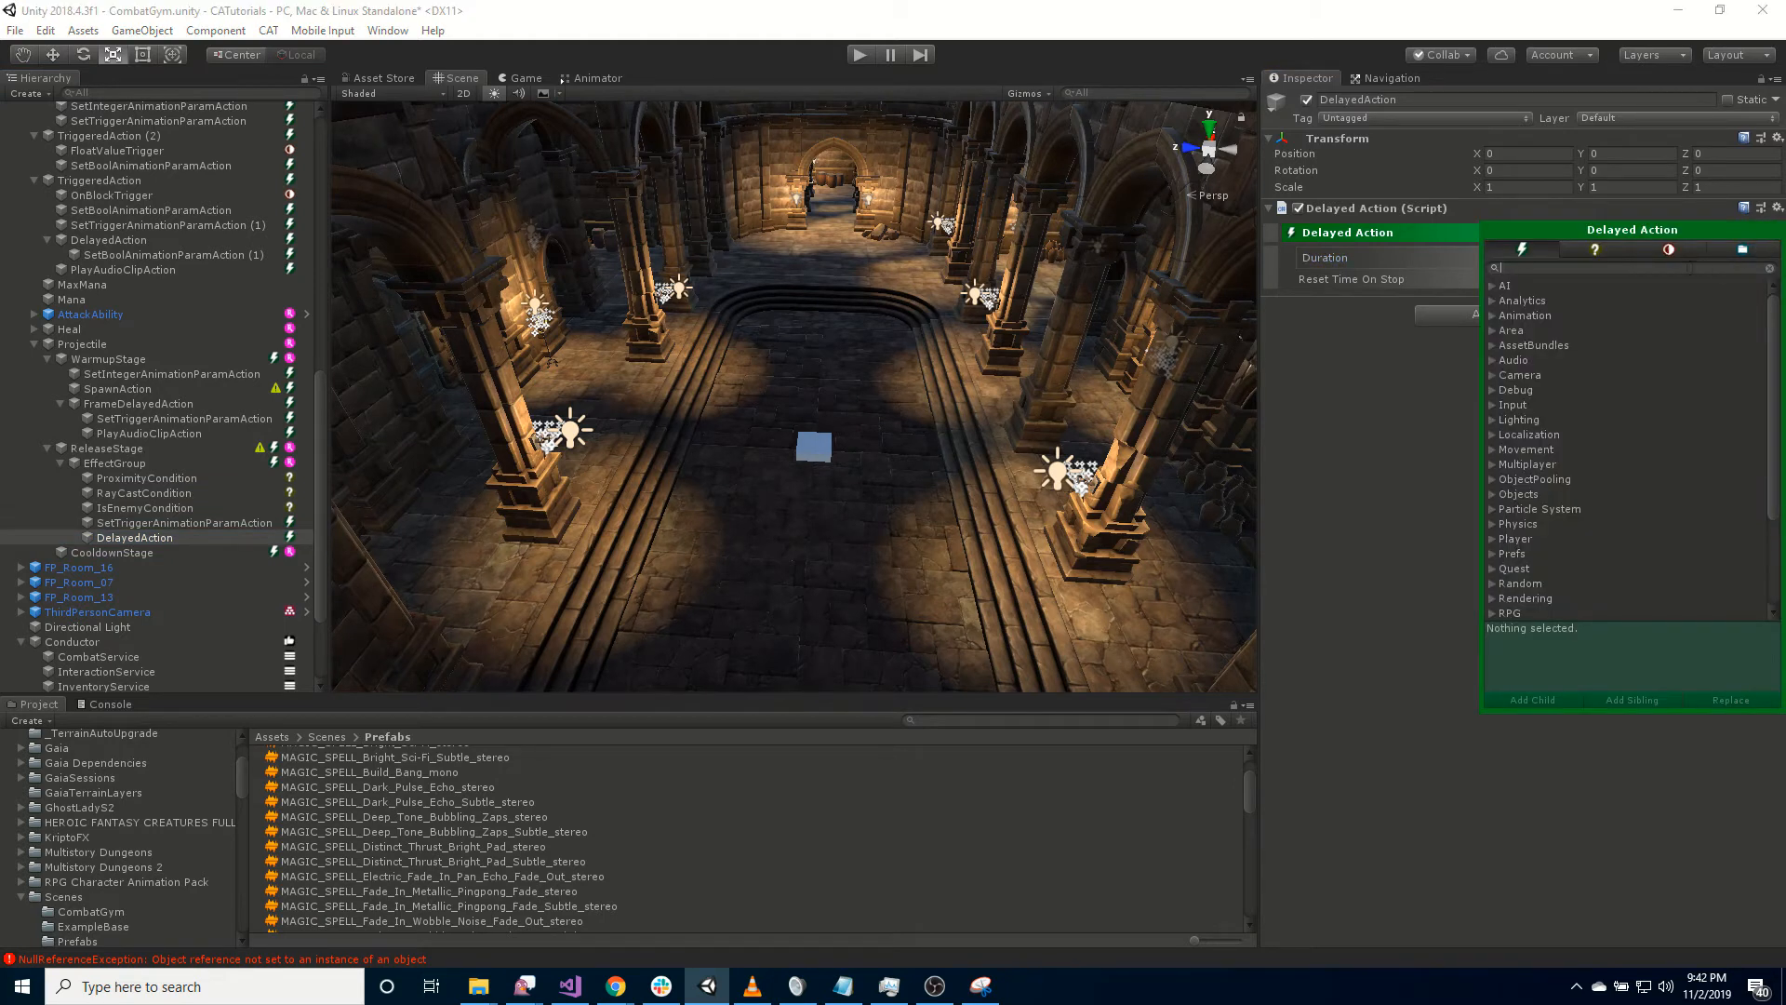
type("destroy")
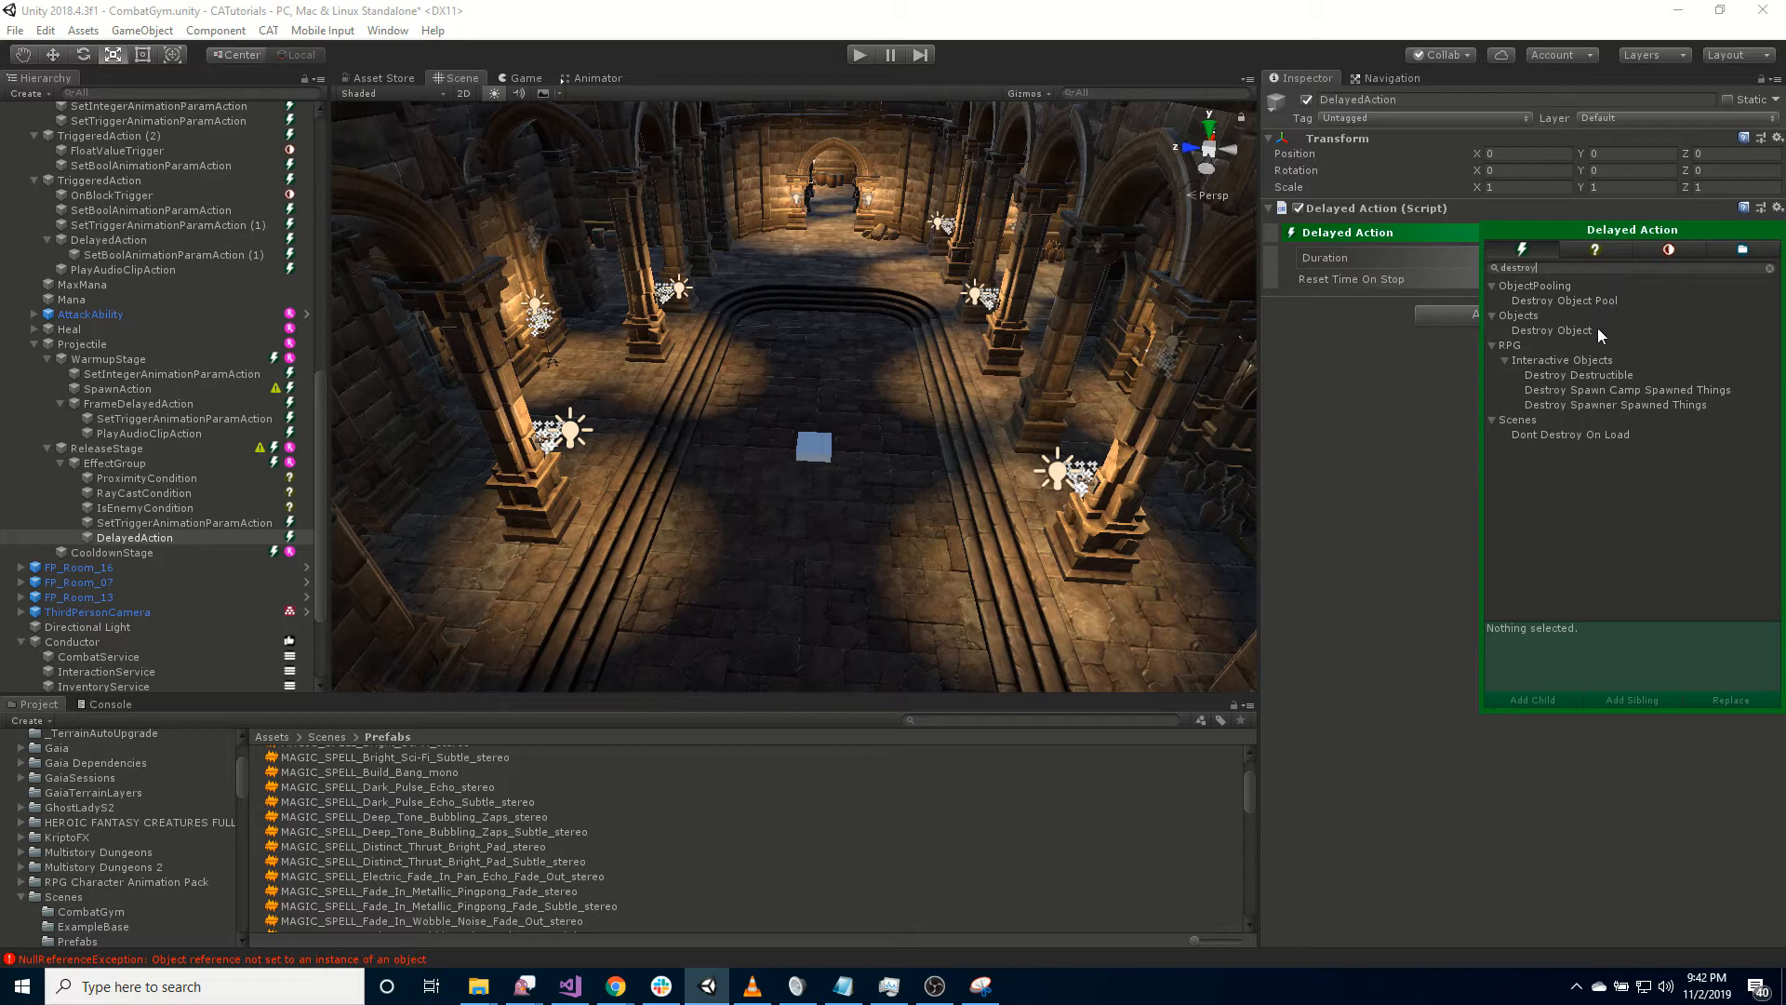
double_click(1552, 330)
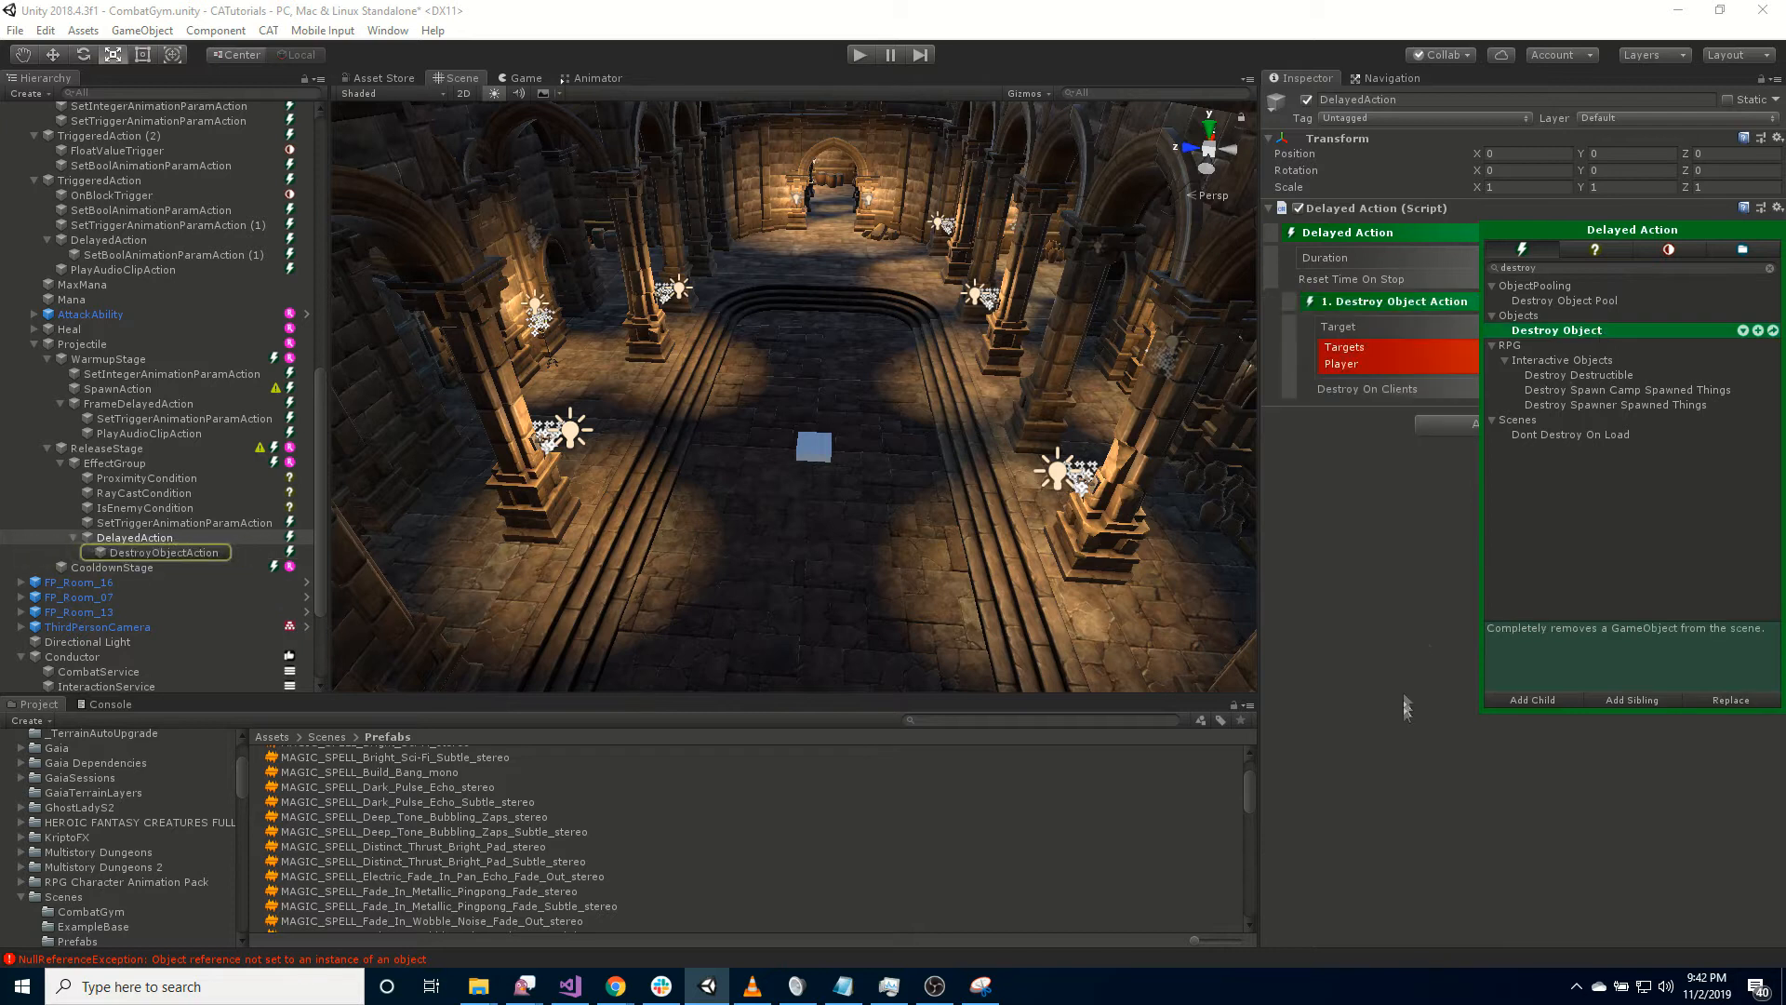
left_click(1673, 325)
left_click(1621, 468)
left_click(1583, 342)
type("Spawned")
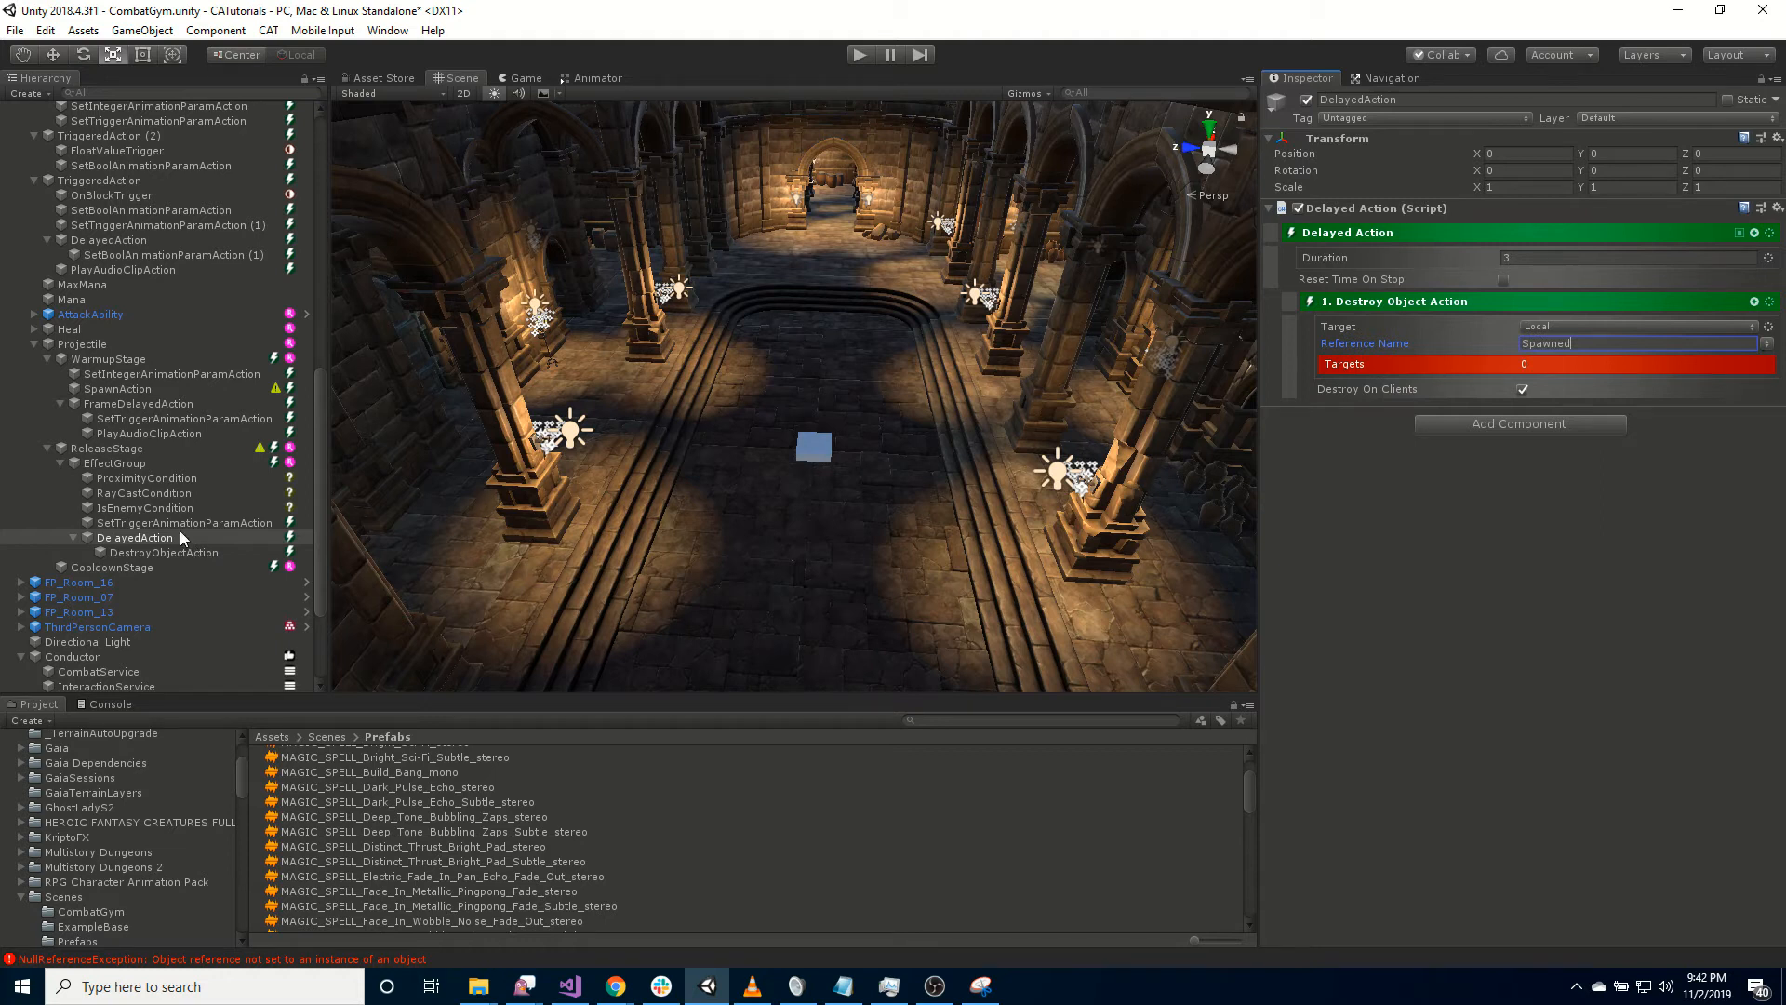
Add a Projectile Action to the Effect Group.
left_click(158, 462)
left_click(1739, 235)
left_click(1740, 234)
type("proje")
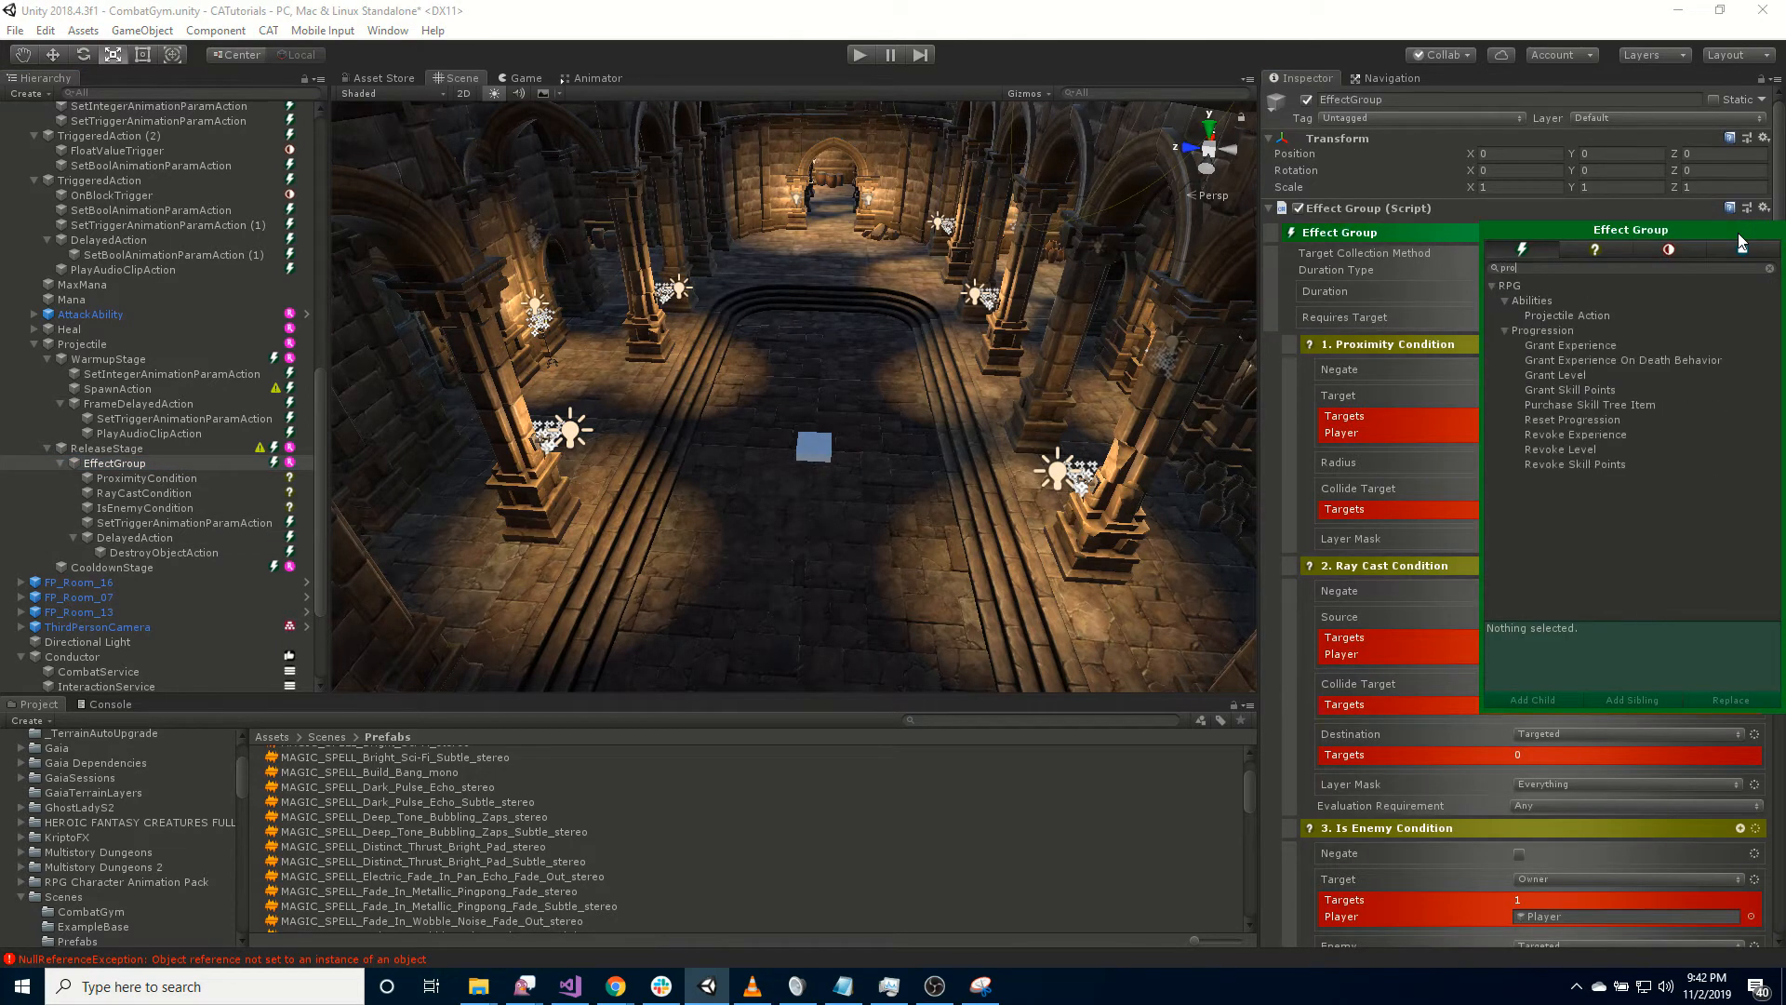
left_click(1543, 317)
double_click(1543, 318)
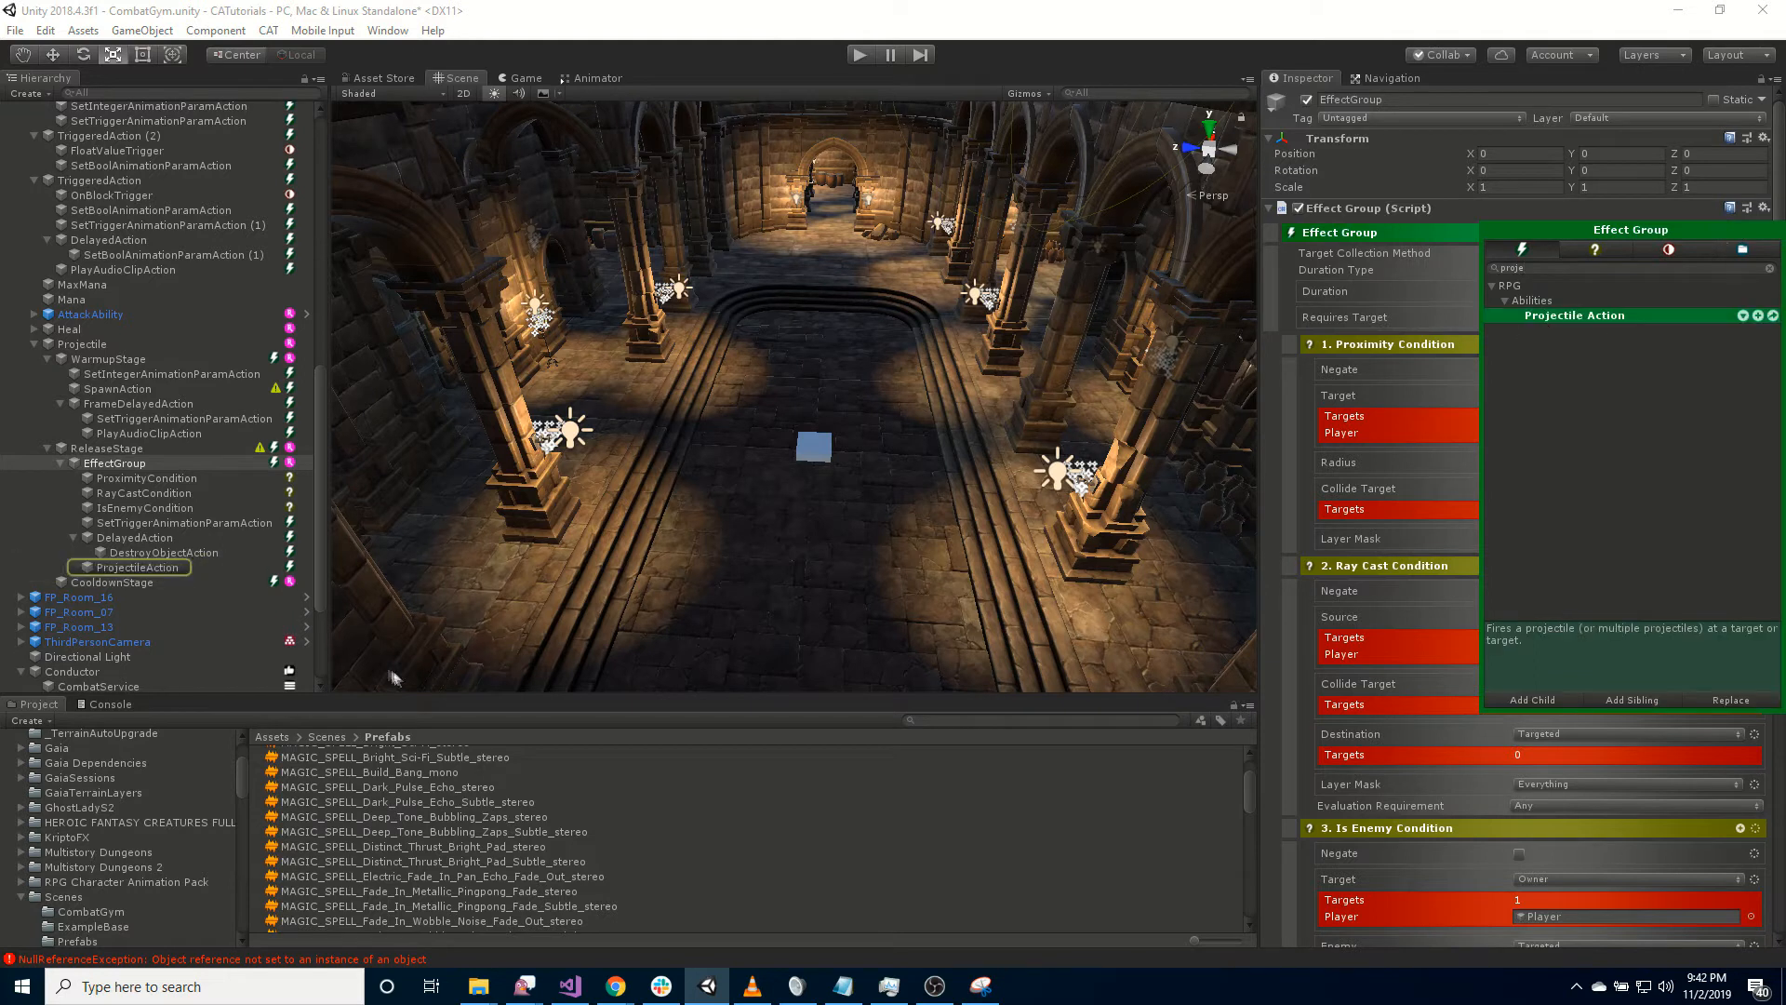
Set the Projectile Action's projectile type to Multiple.
left_click(154, 569)
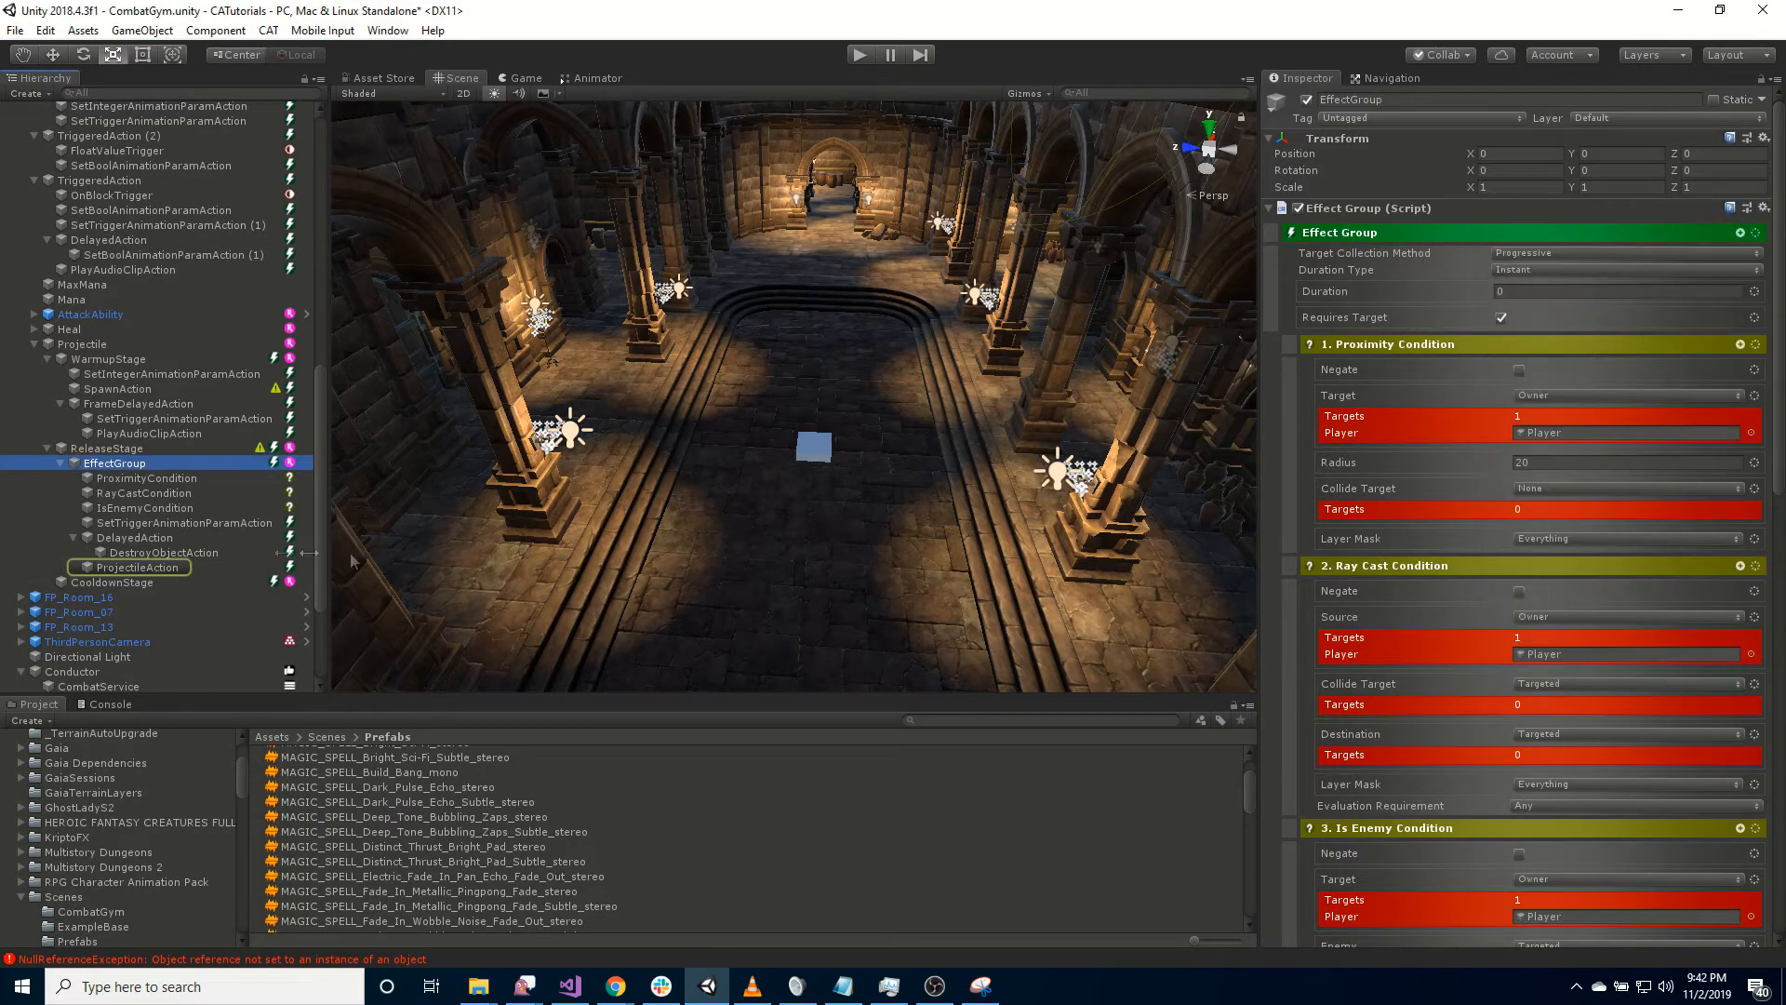
left_click(153, 566)
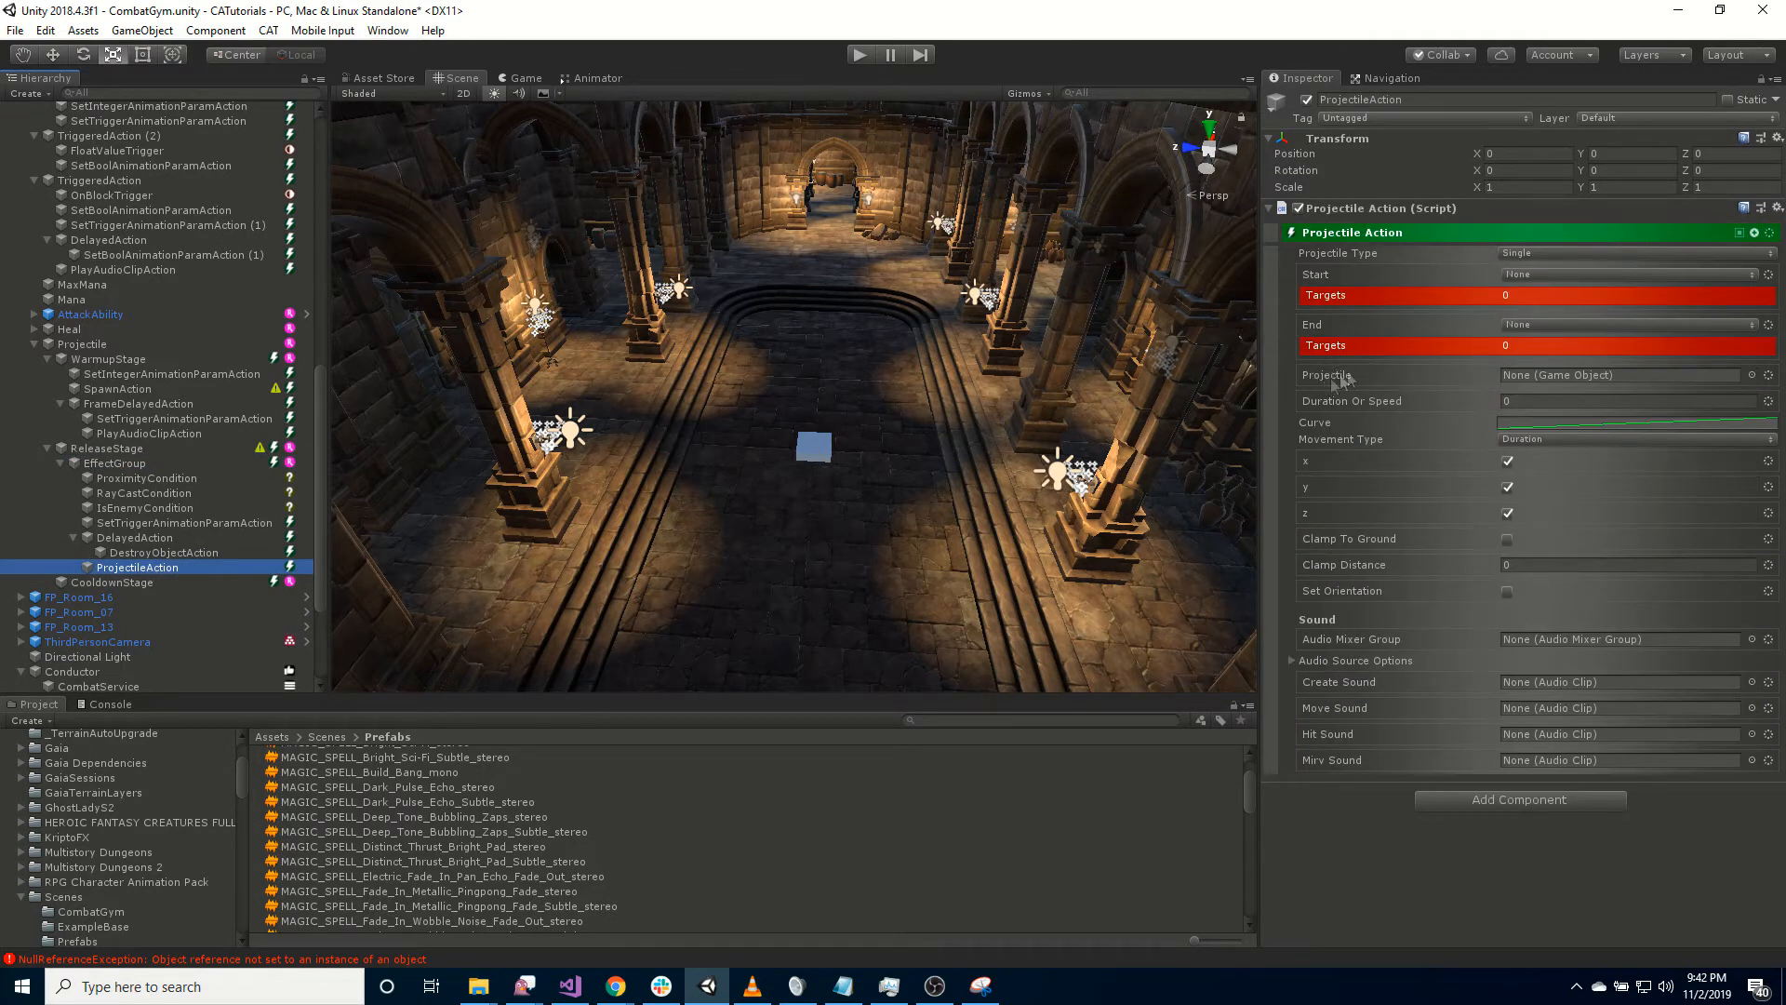
left_click(1522, 253)
left_click(1542, 246)
left_click(1550, 253)
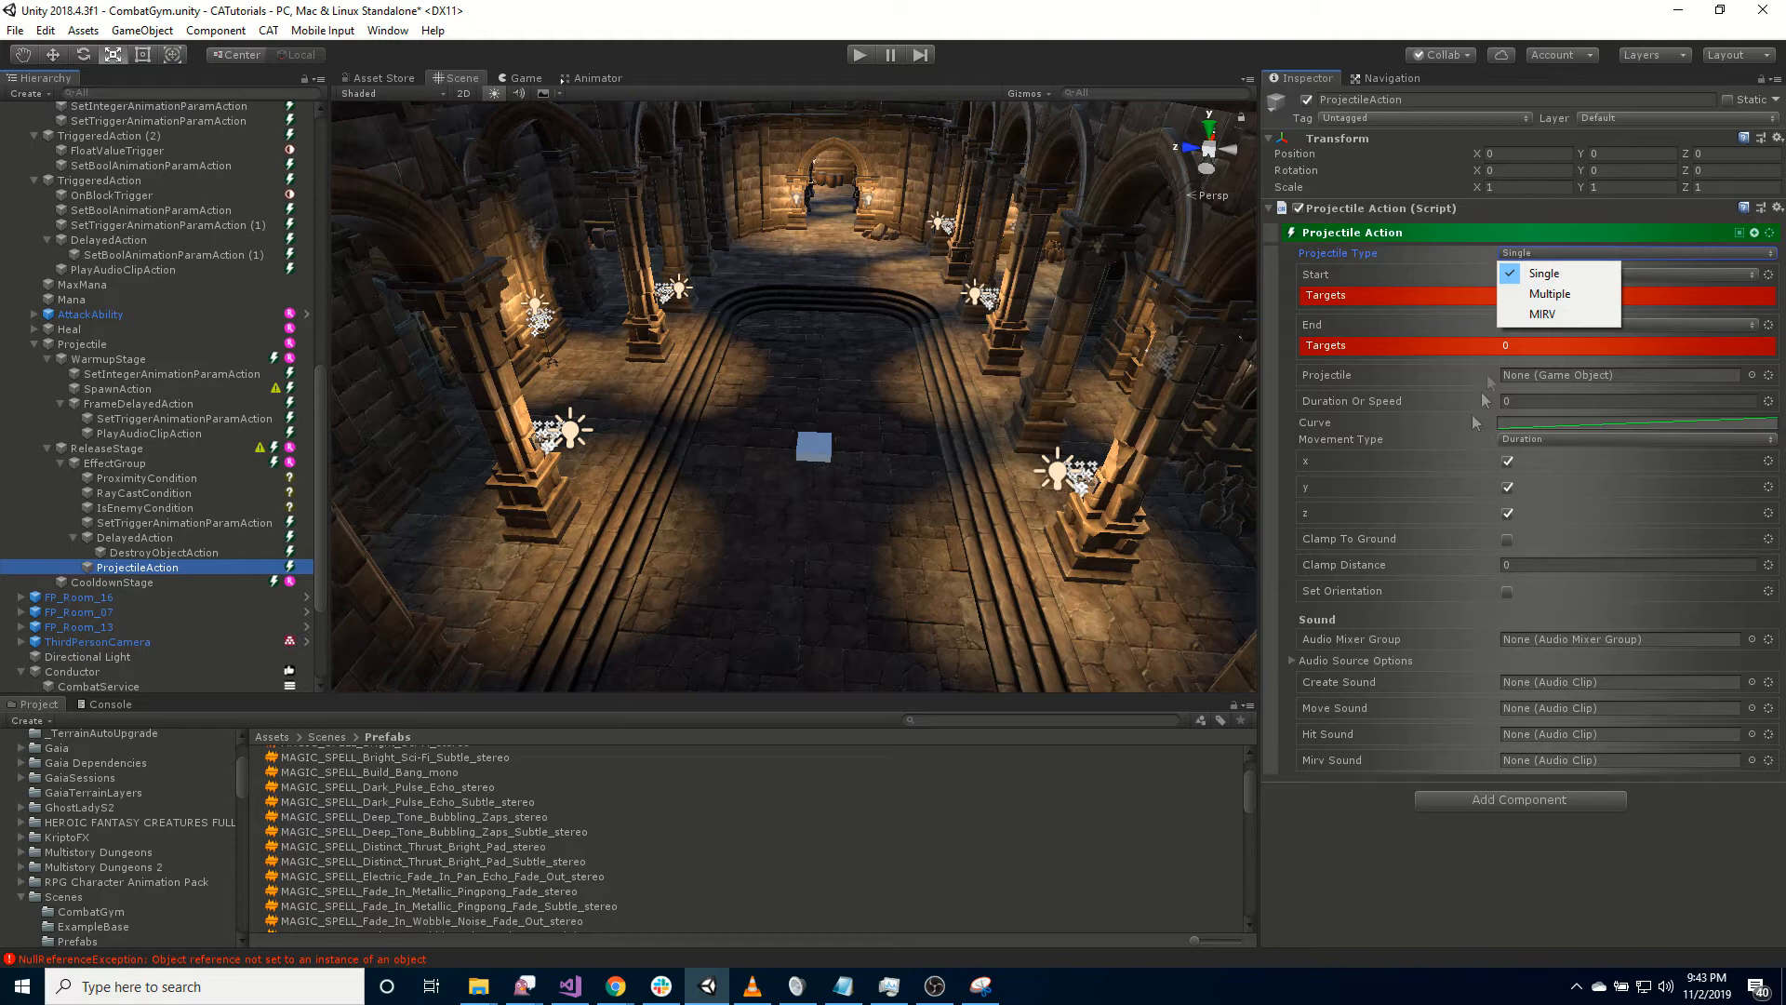
left_click(1540, 295)
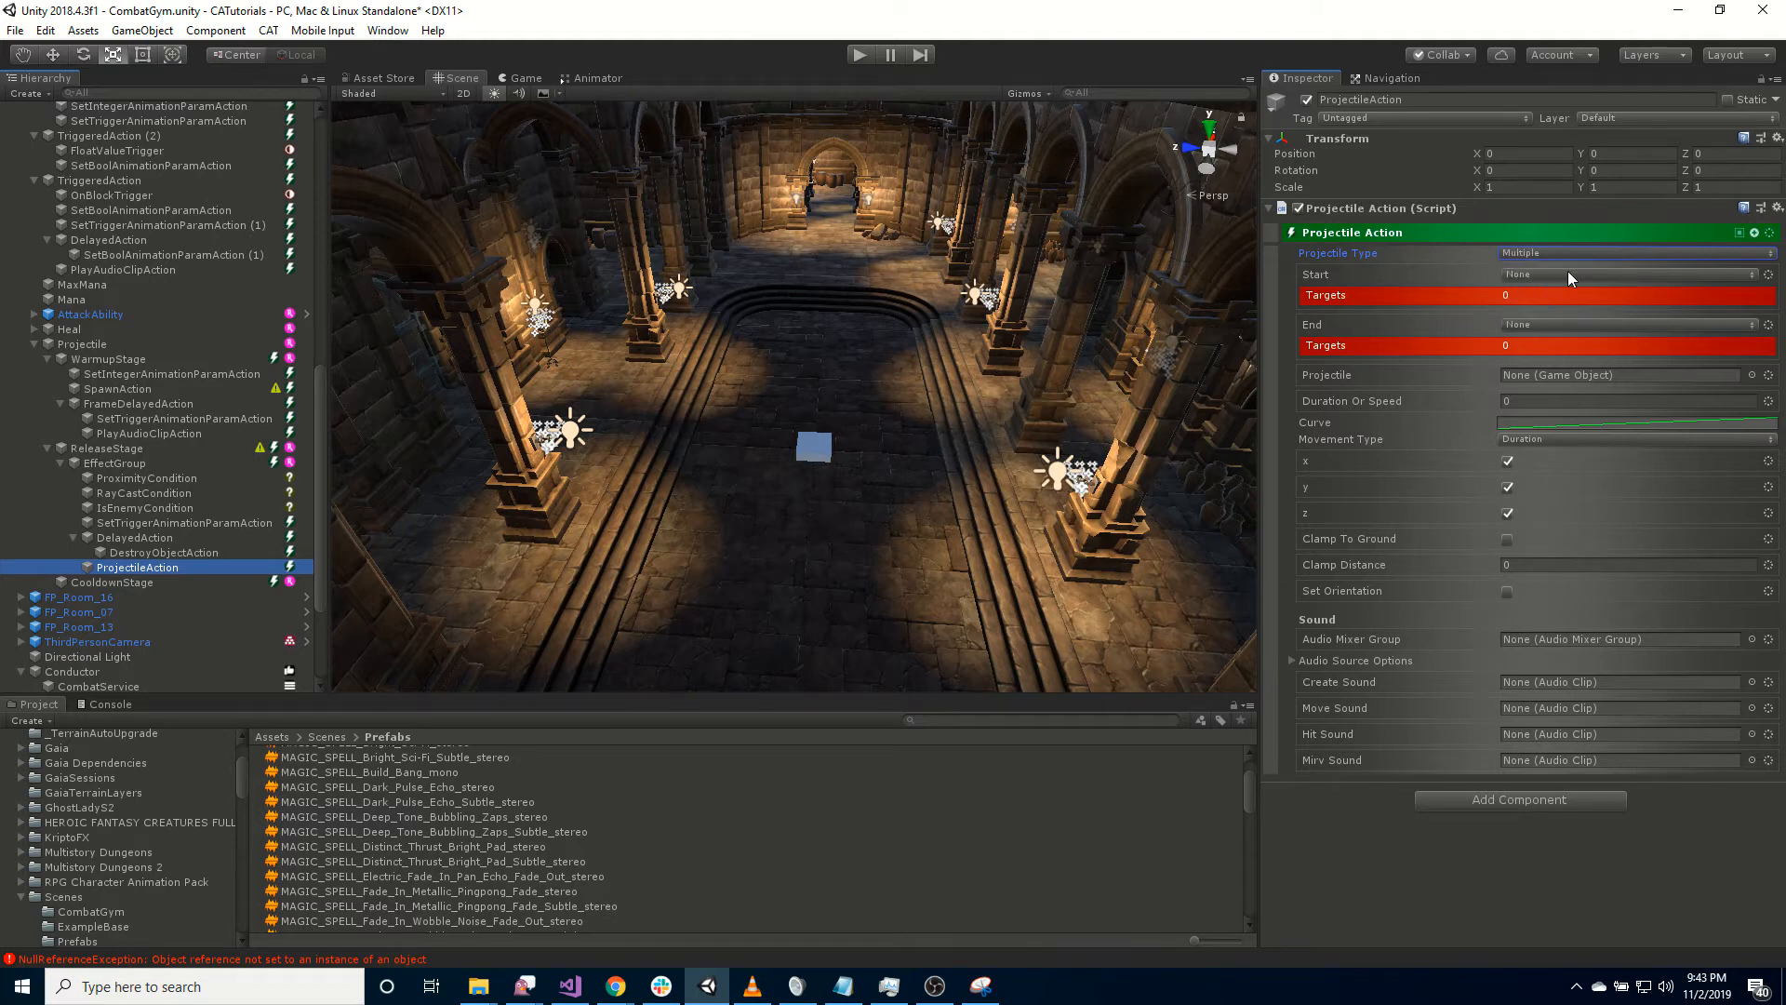
Set the Projectile Action's Start to Owner, using the hand_r path copied from the warmup stage's Spawn Action.
left_click(1566, 274)
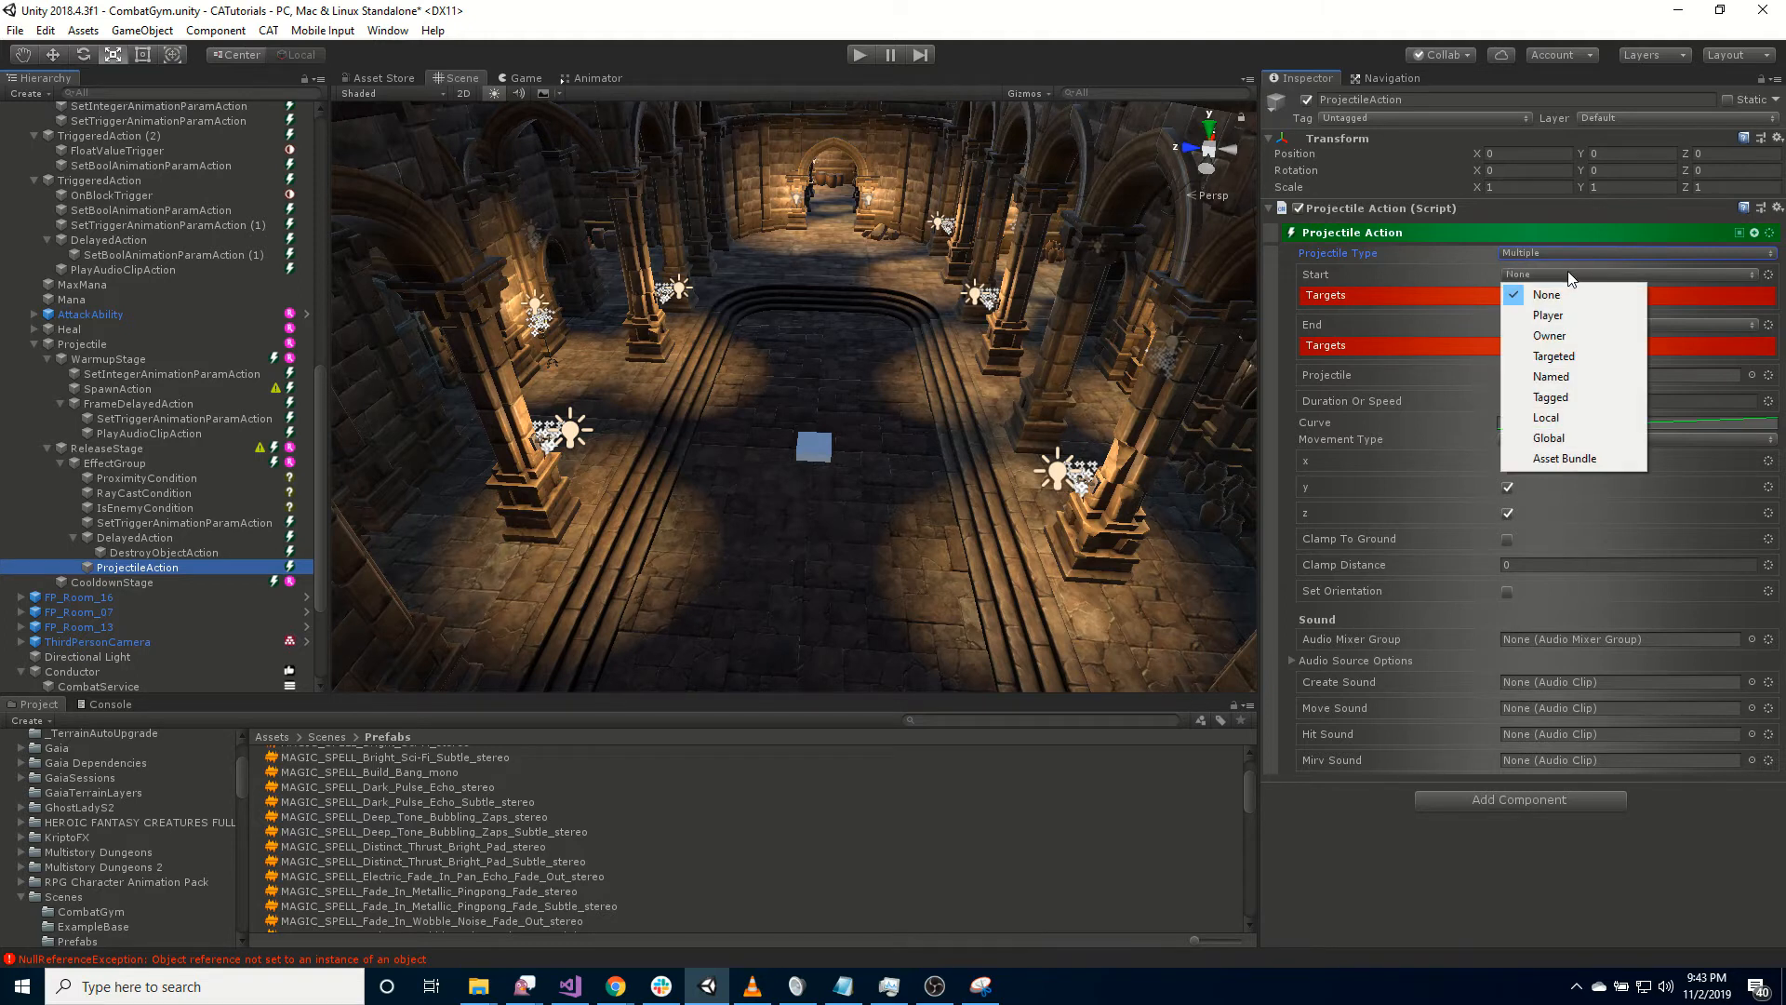
left_click(1571, 335)
left_click(1768, 276)
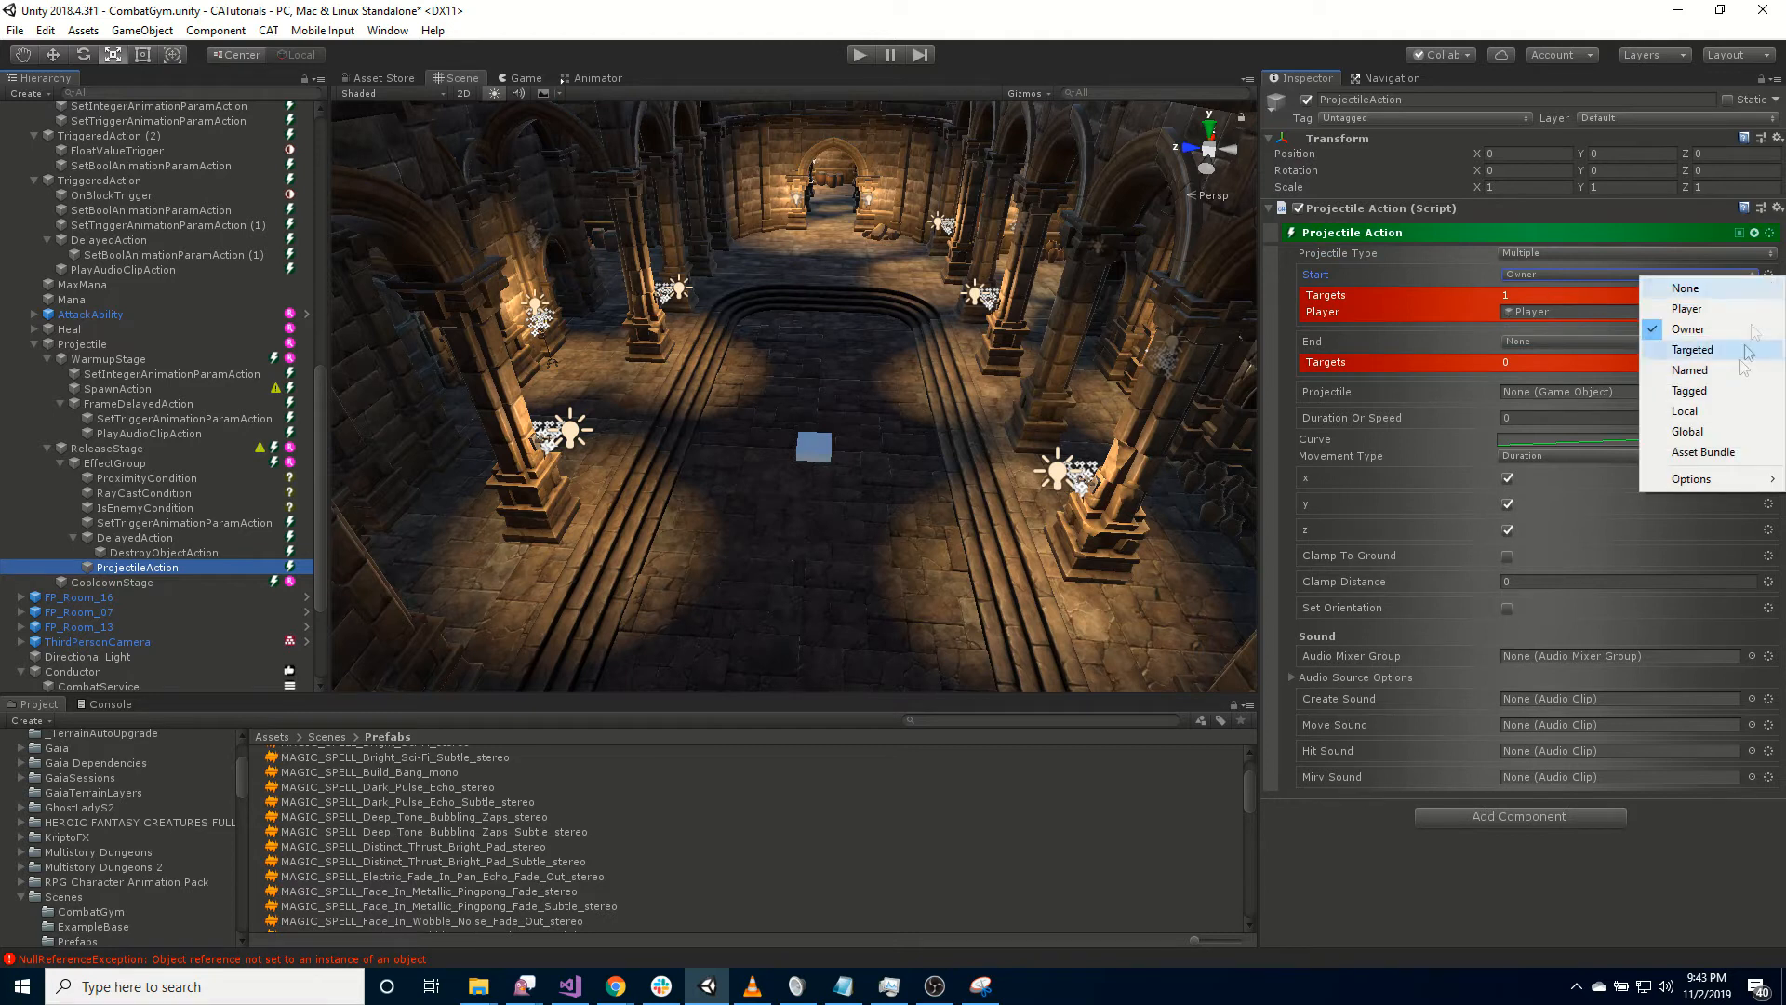
mouse_move(1714, 479)
left_click(1470, 477)
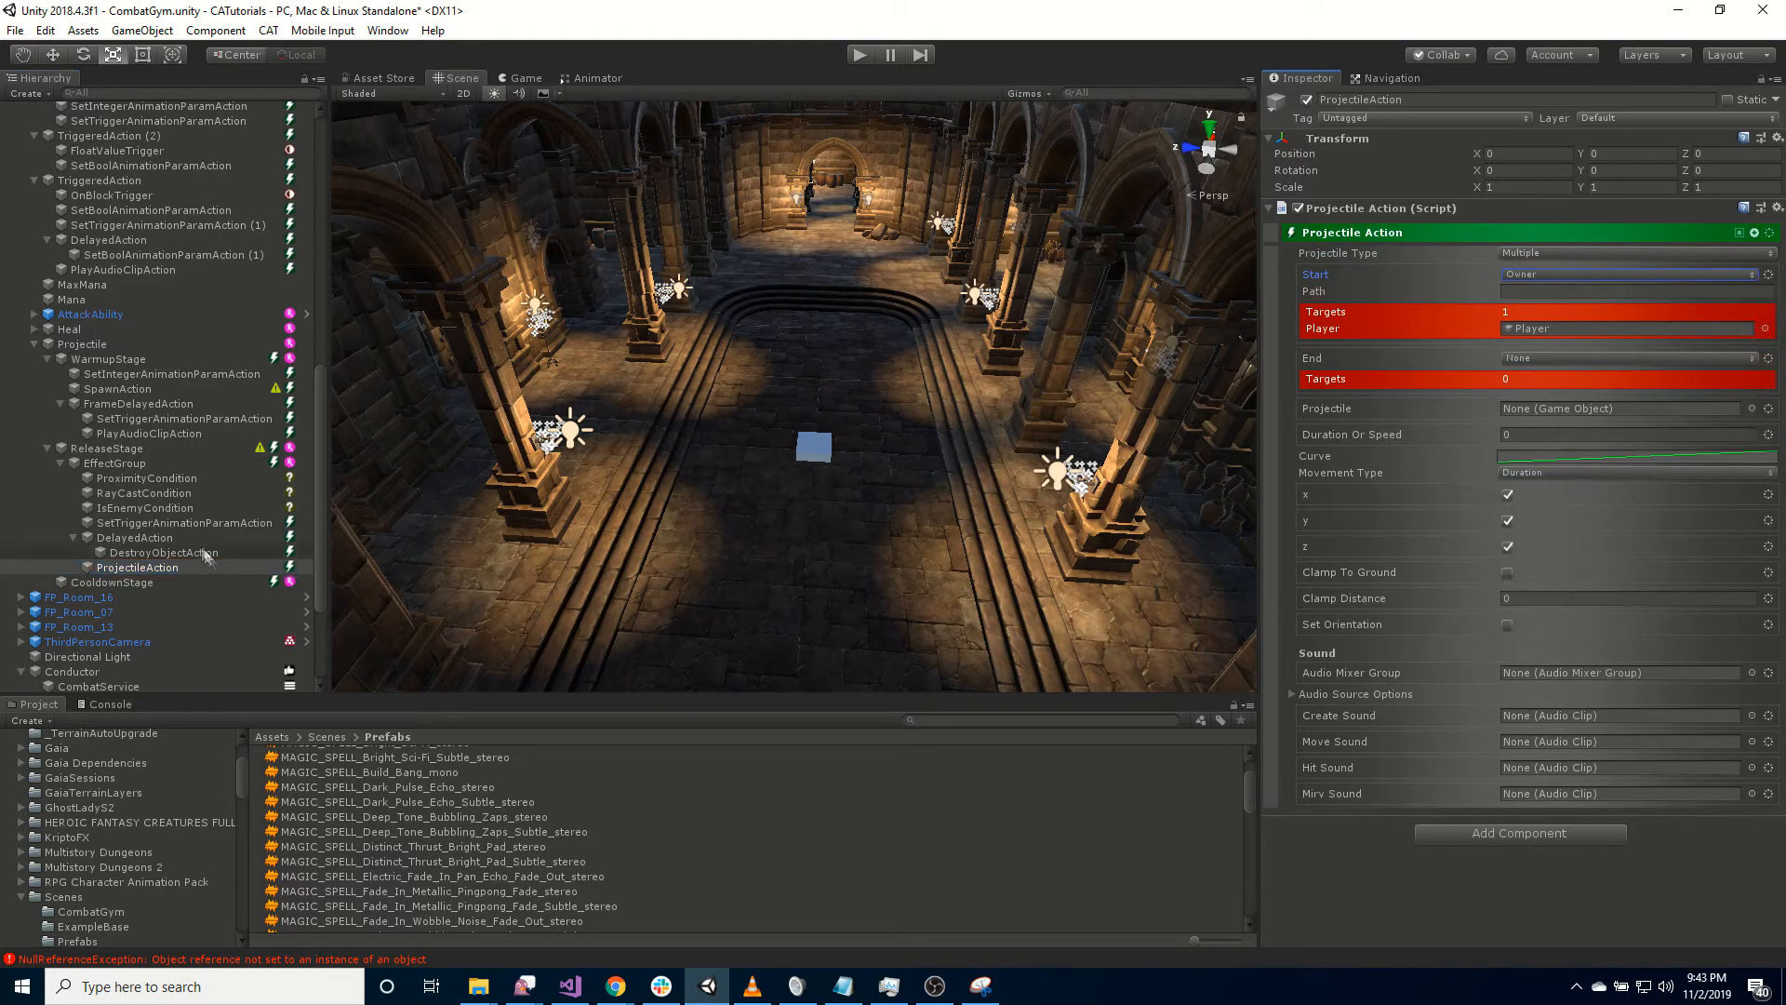
left_click(149, 389)
left_click(1563, 324)
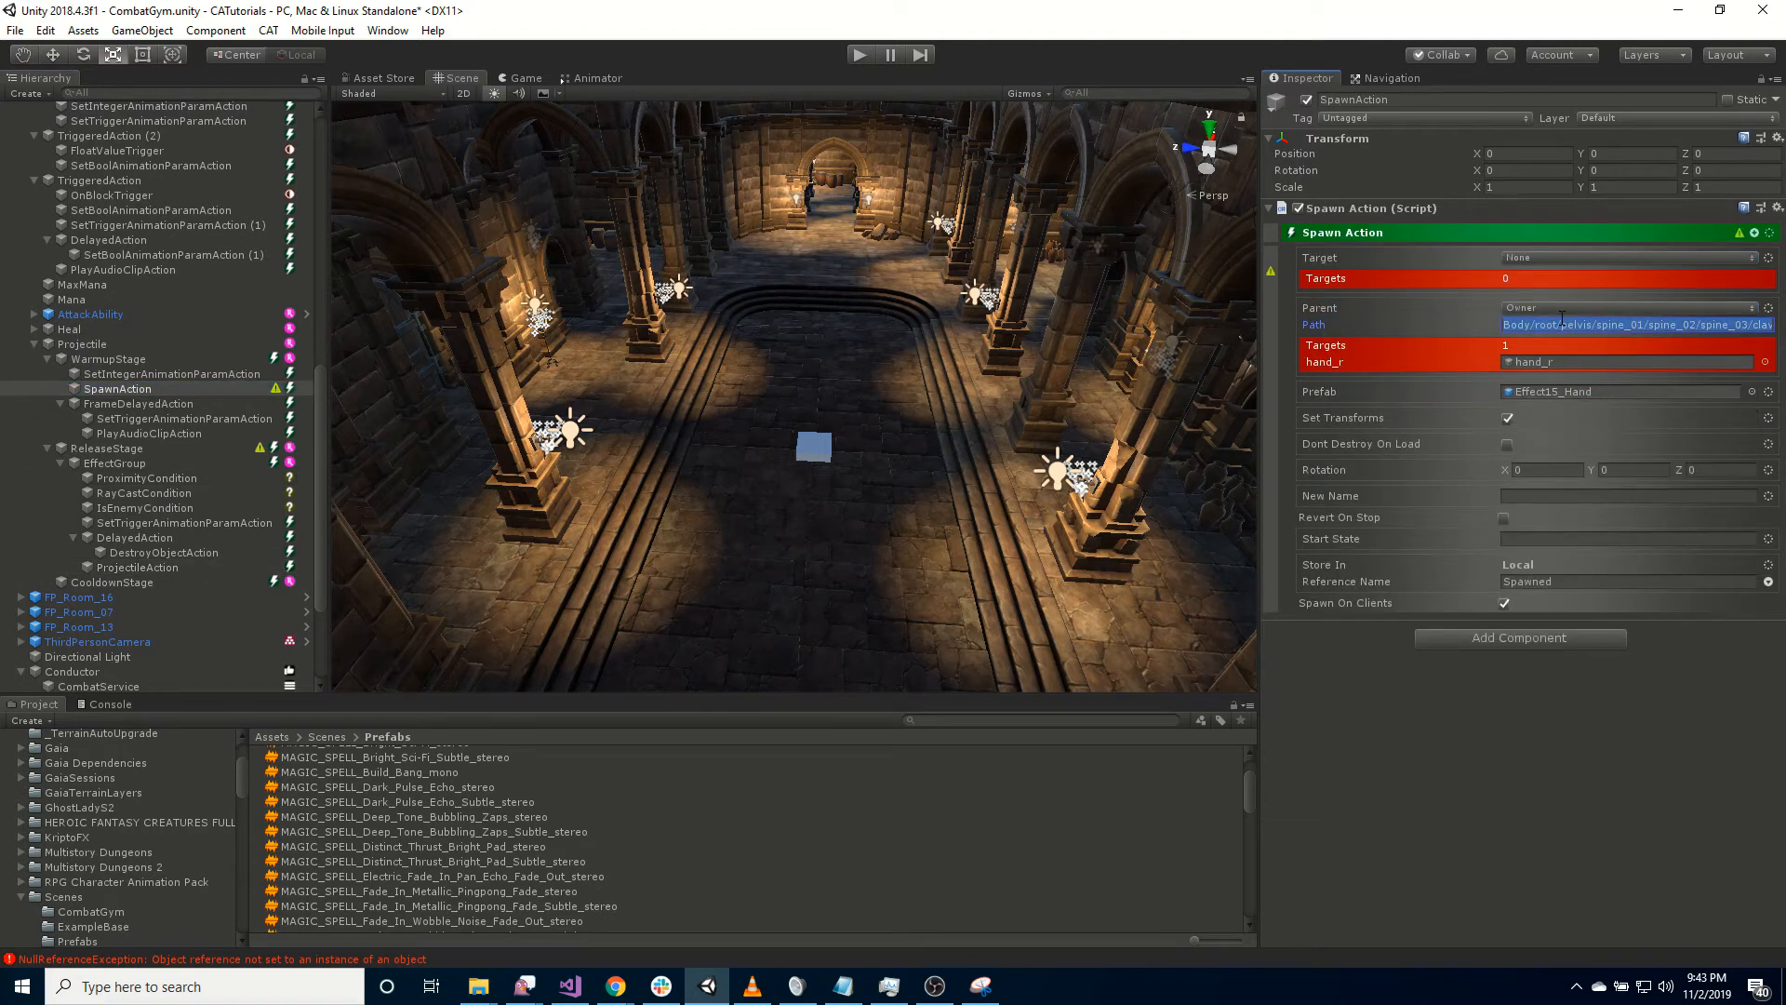
left_click(150, 568)
left_click(1556, 290)
key("ctrl+v")
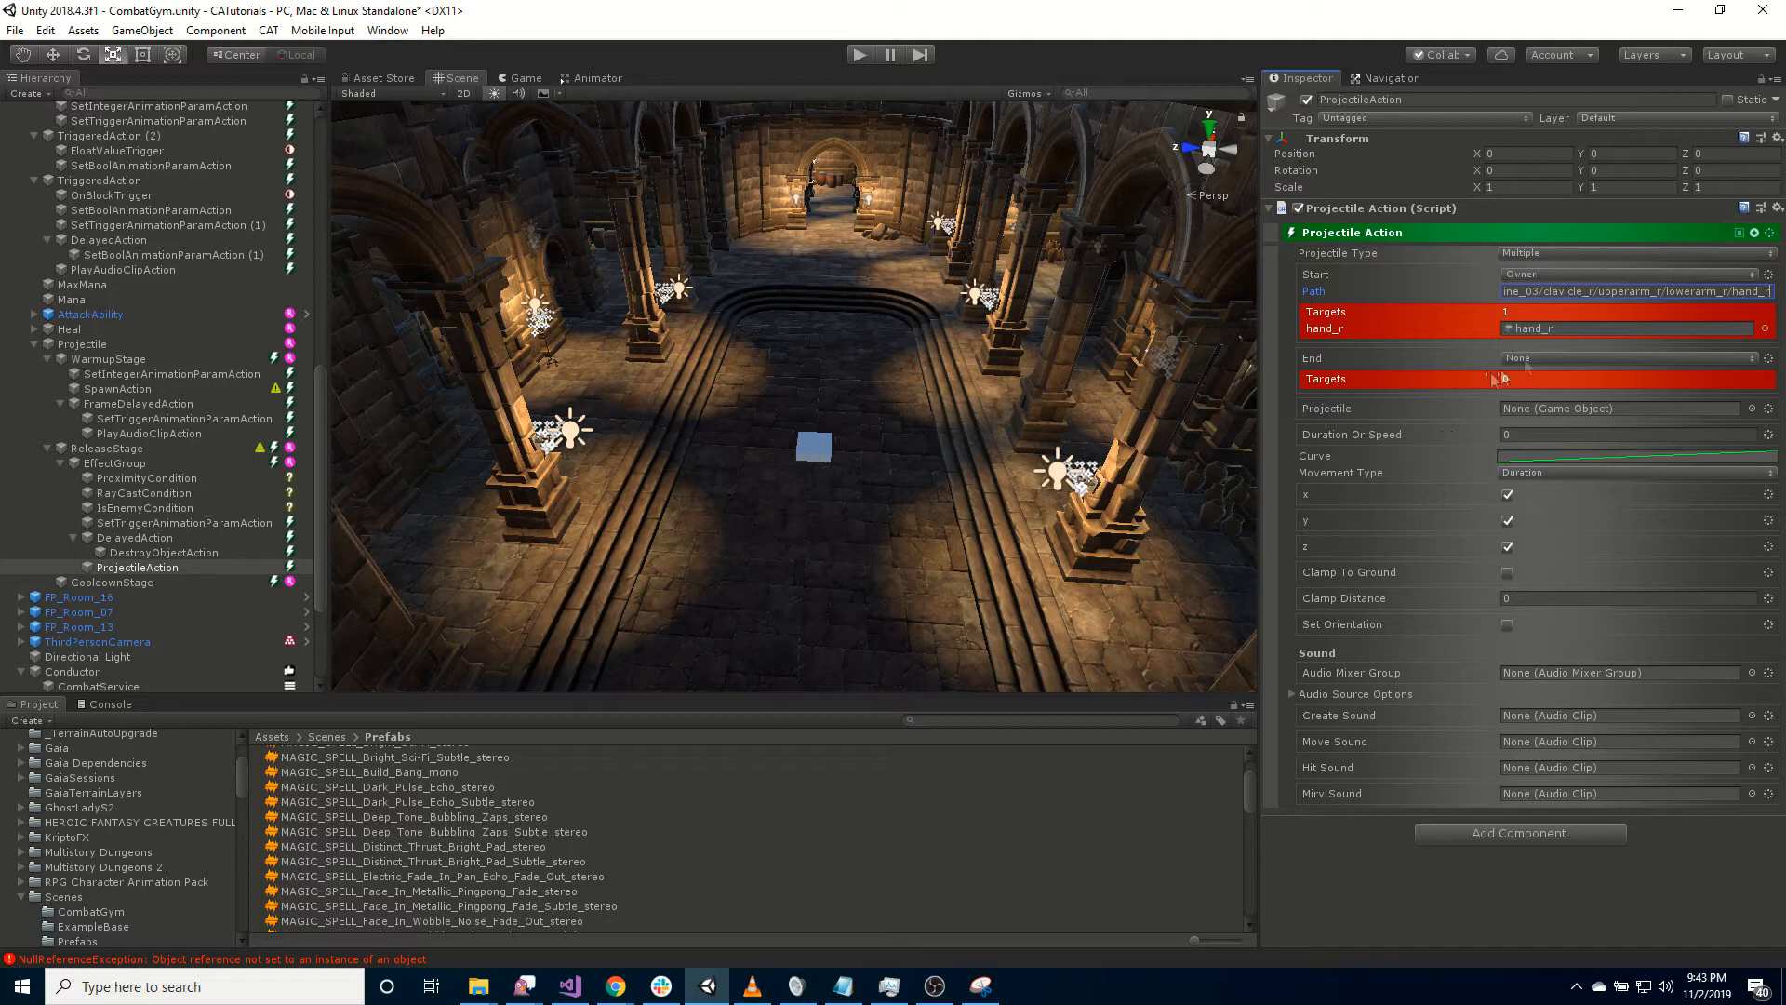
Set the Projectile Action's End to Targeted, its projectile to the Effect15_Hand prefab and its Duration Or Speed to 1.
left_click(1560, 361)
left_click(1544, 443)
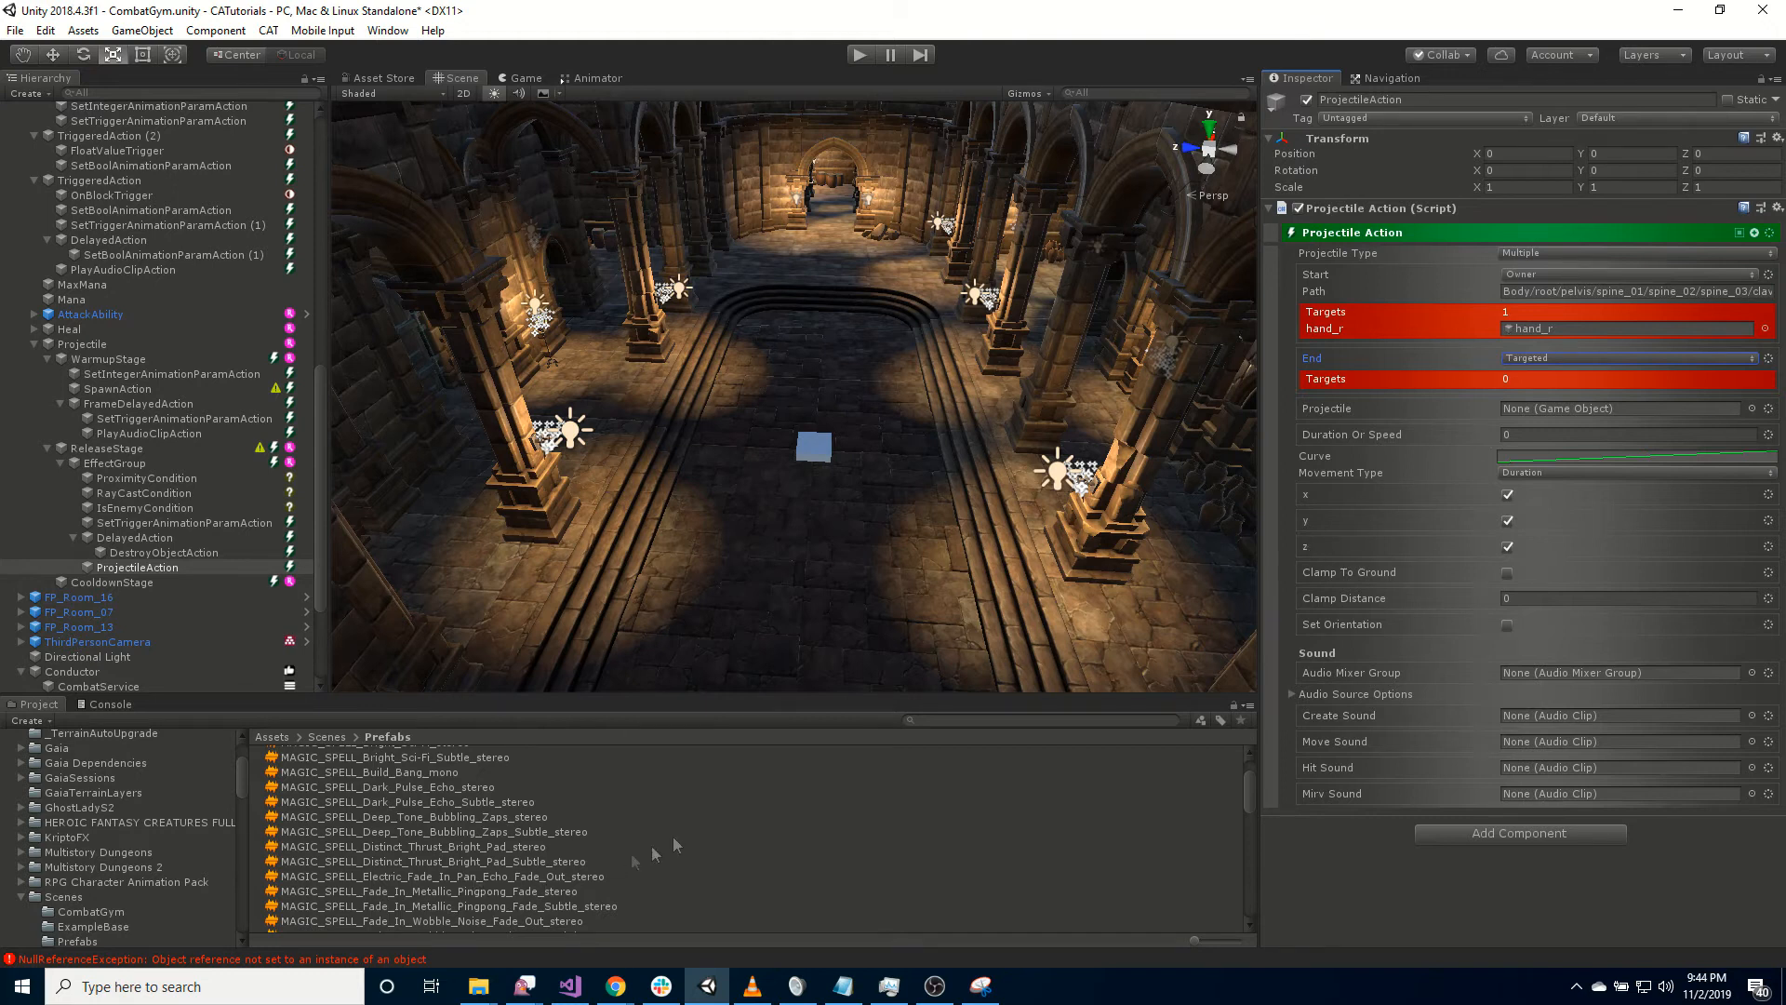
left_click(959, 721)
type("effect15")
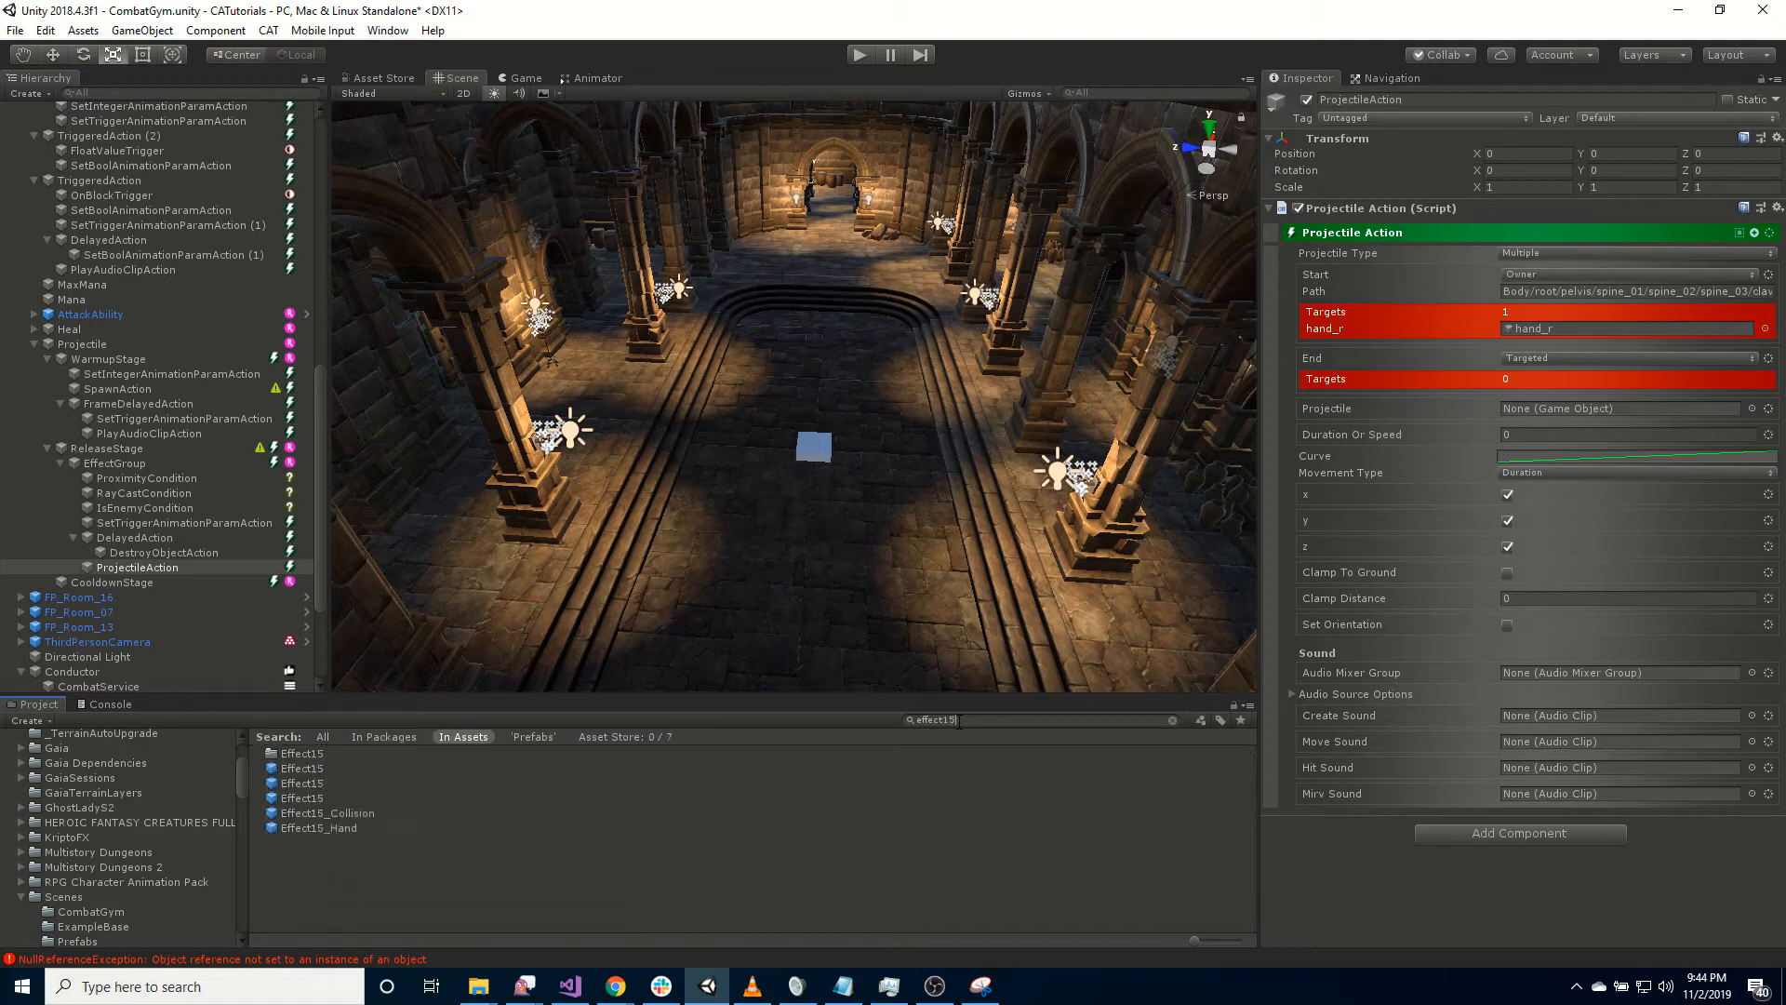
left_click_drag(311, 828, 1555, 409)
left_click(1523, 433)
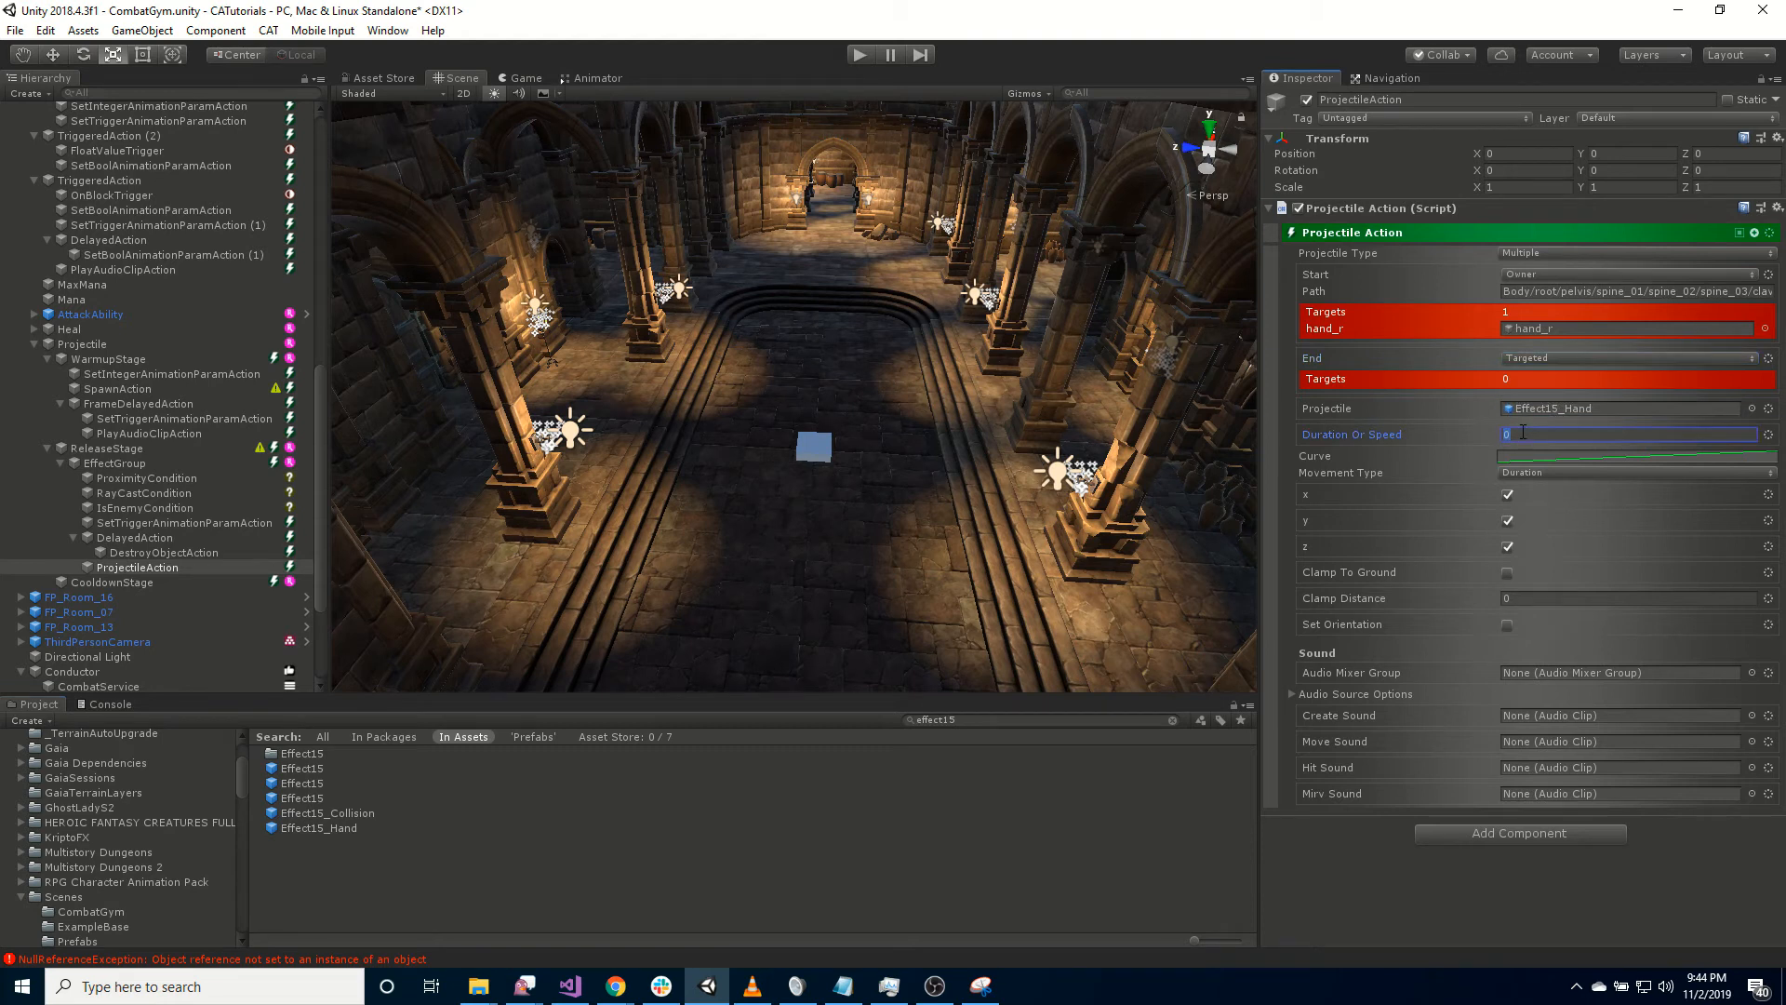
type("1")
Add a Damage Action as a child of the Projectile Action.
left_click(221, 572)
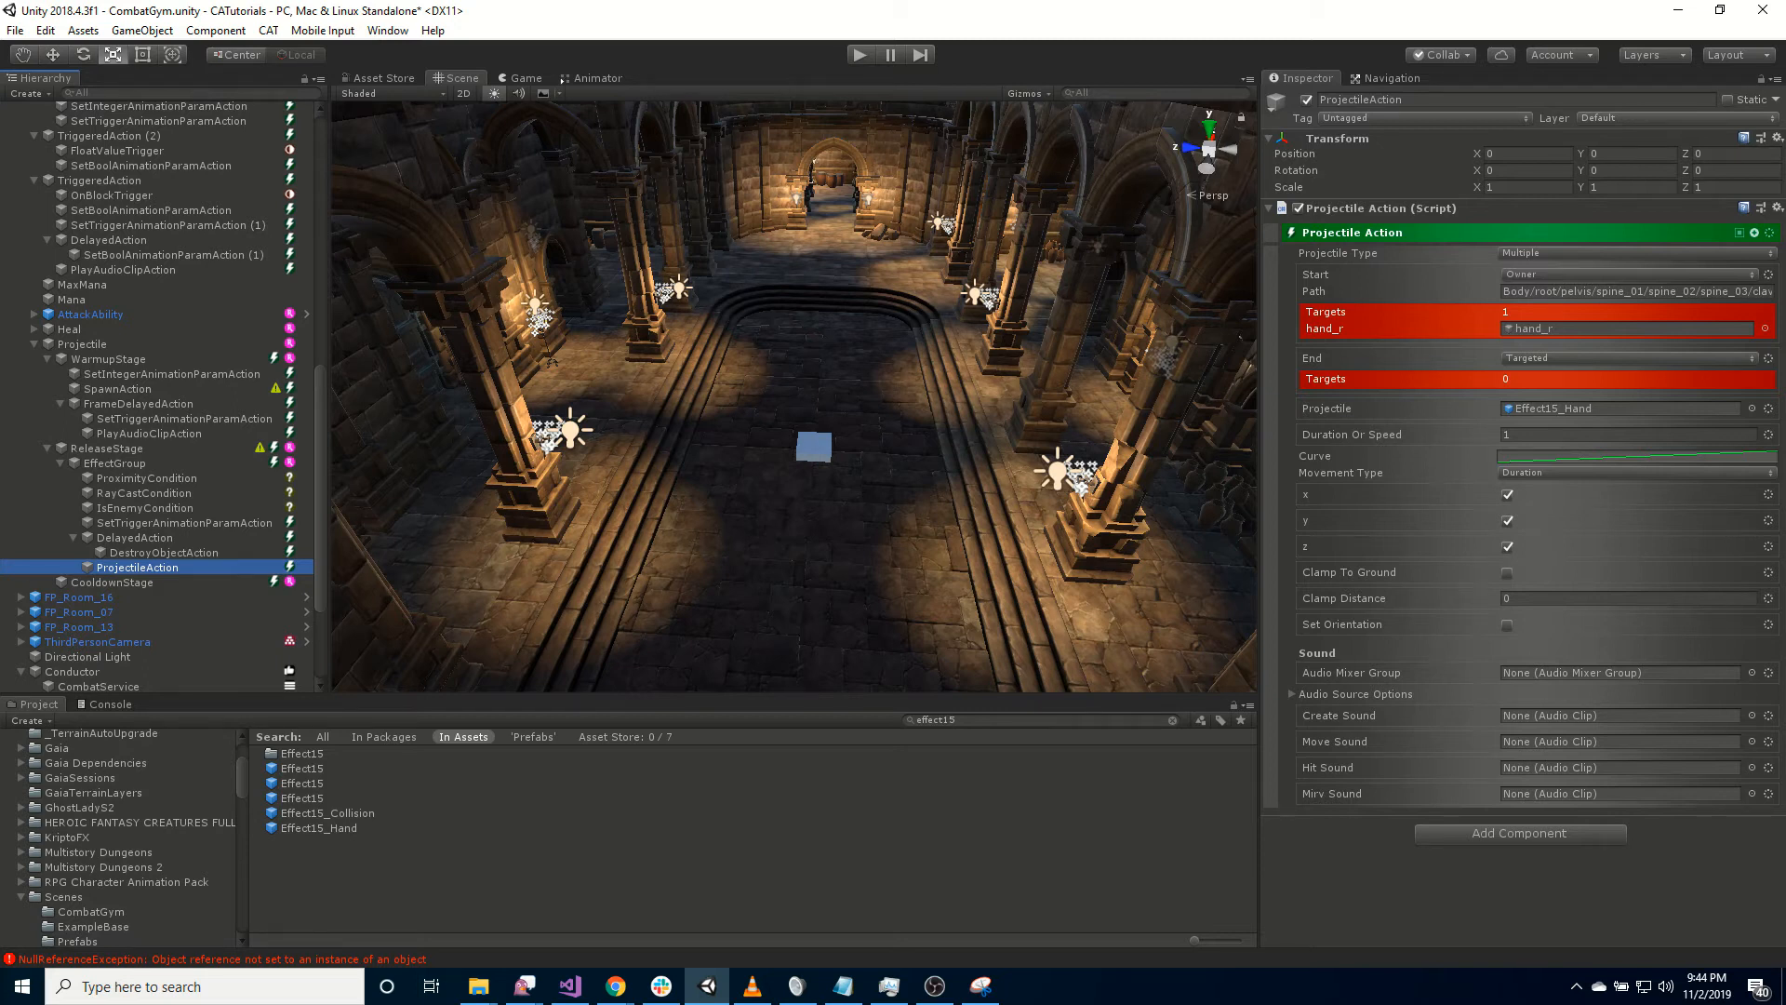
left_click(1755, 234)
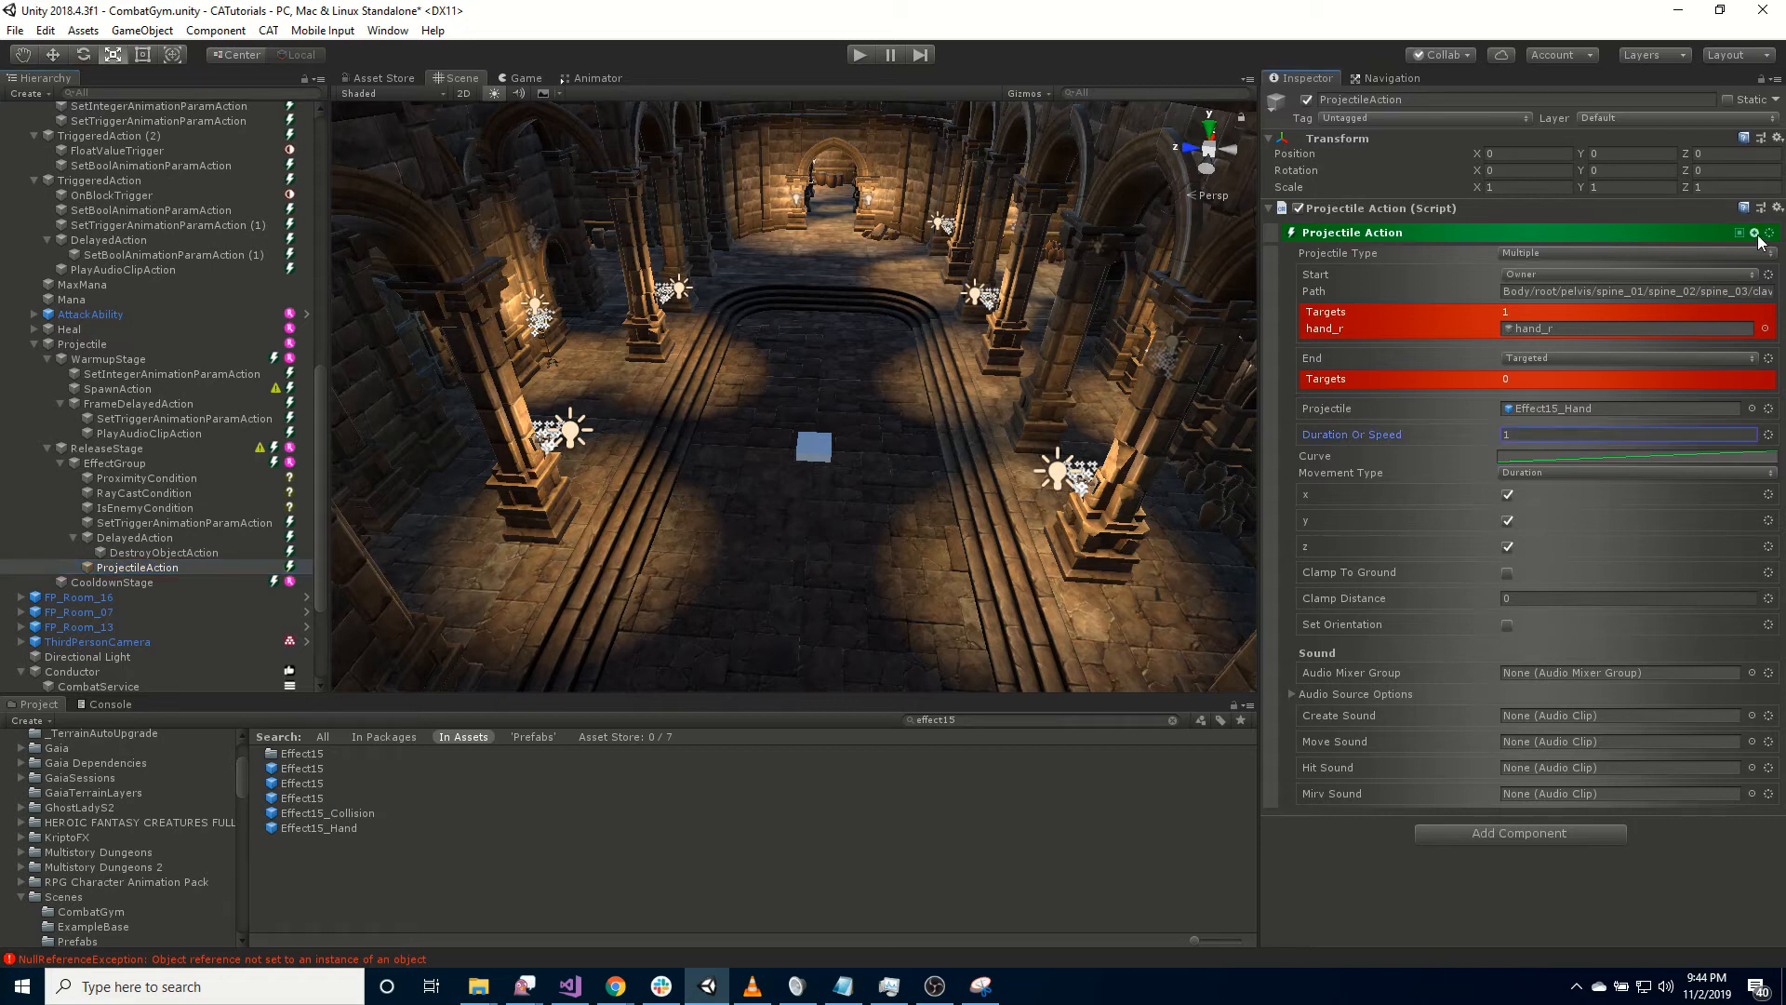
left_click(1754, 233)
type("dama")
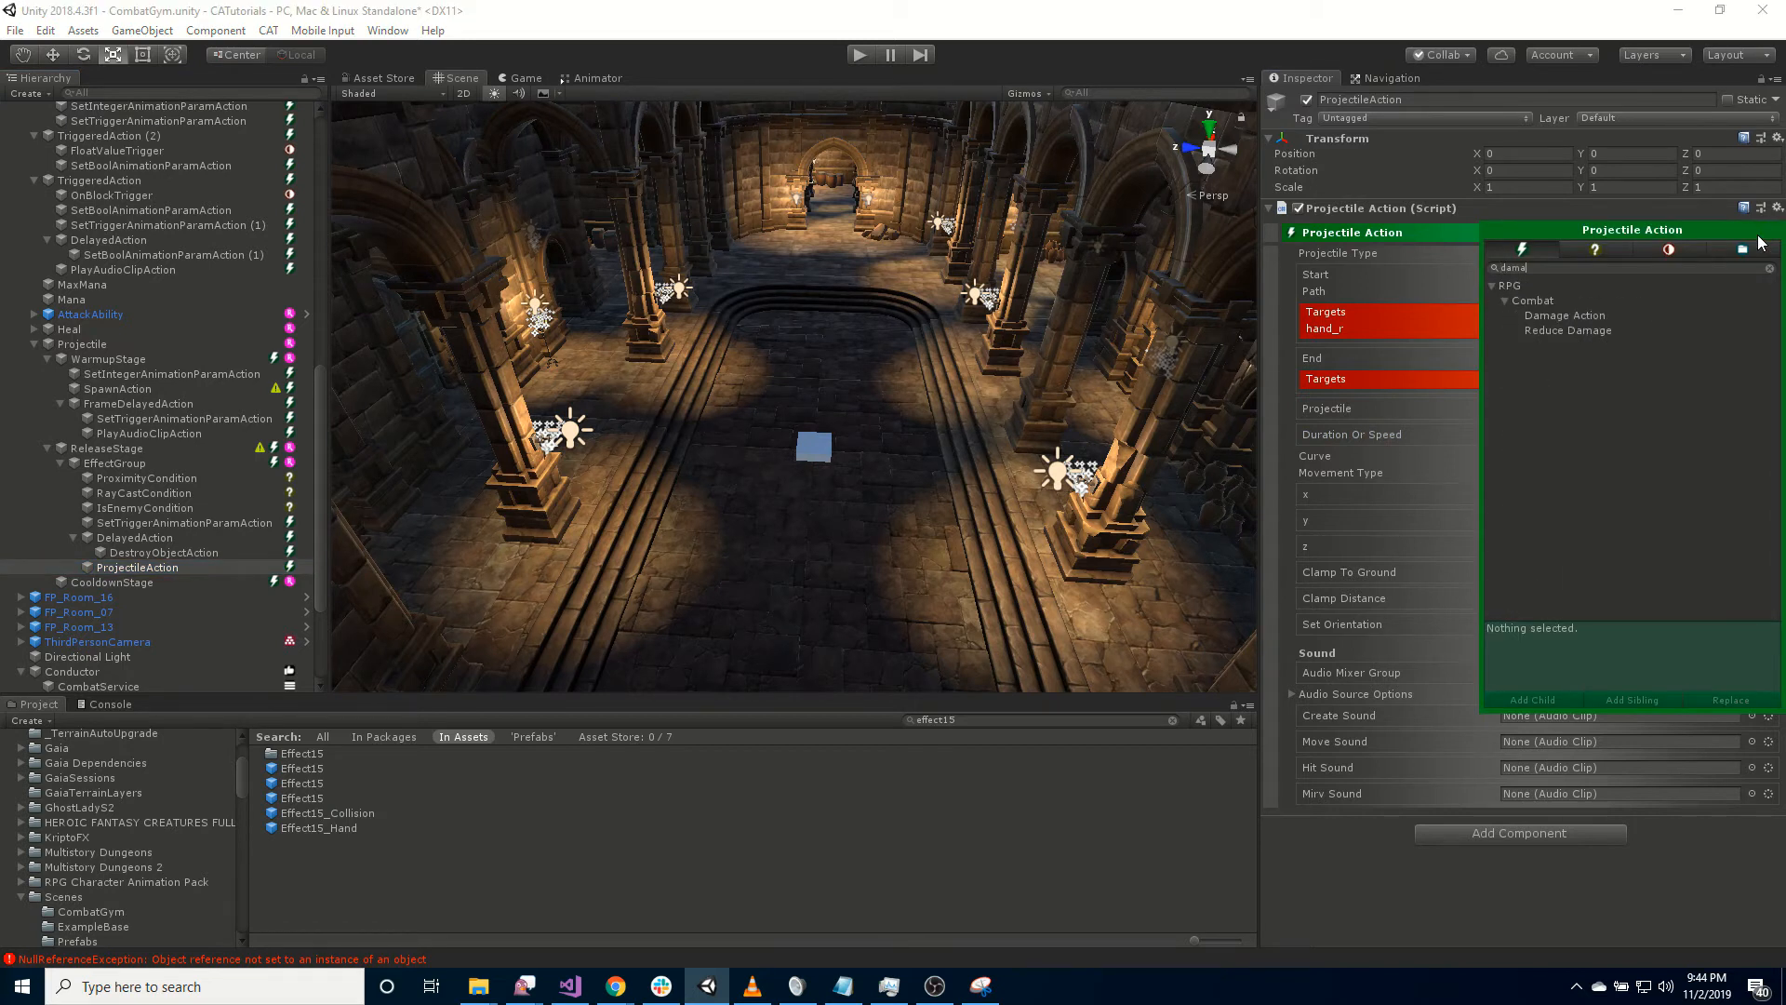
left_click(1584, 317)
double_click(1584, 317)
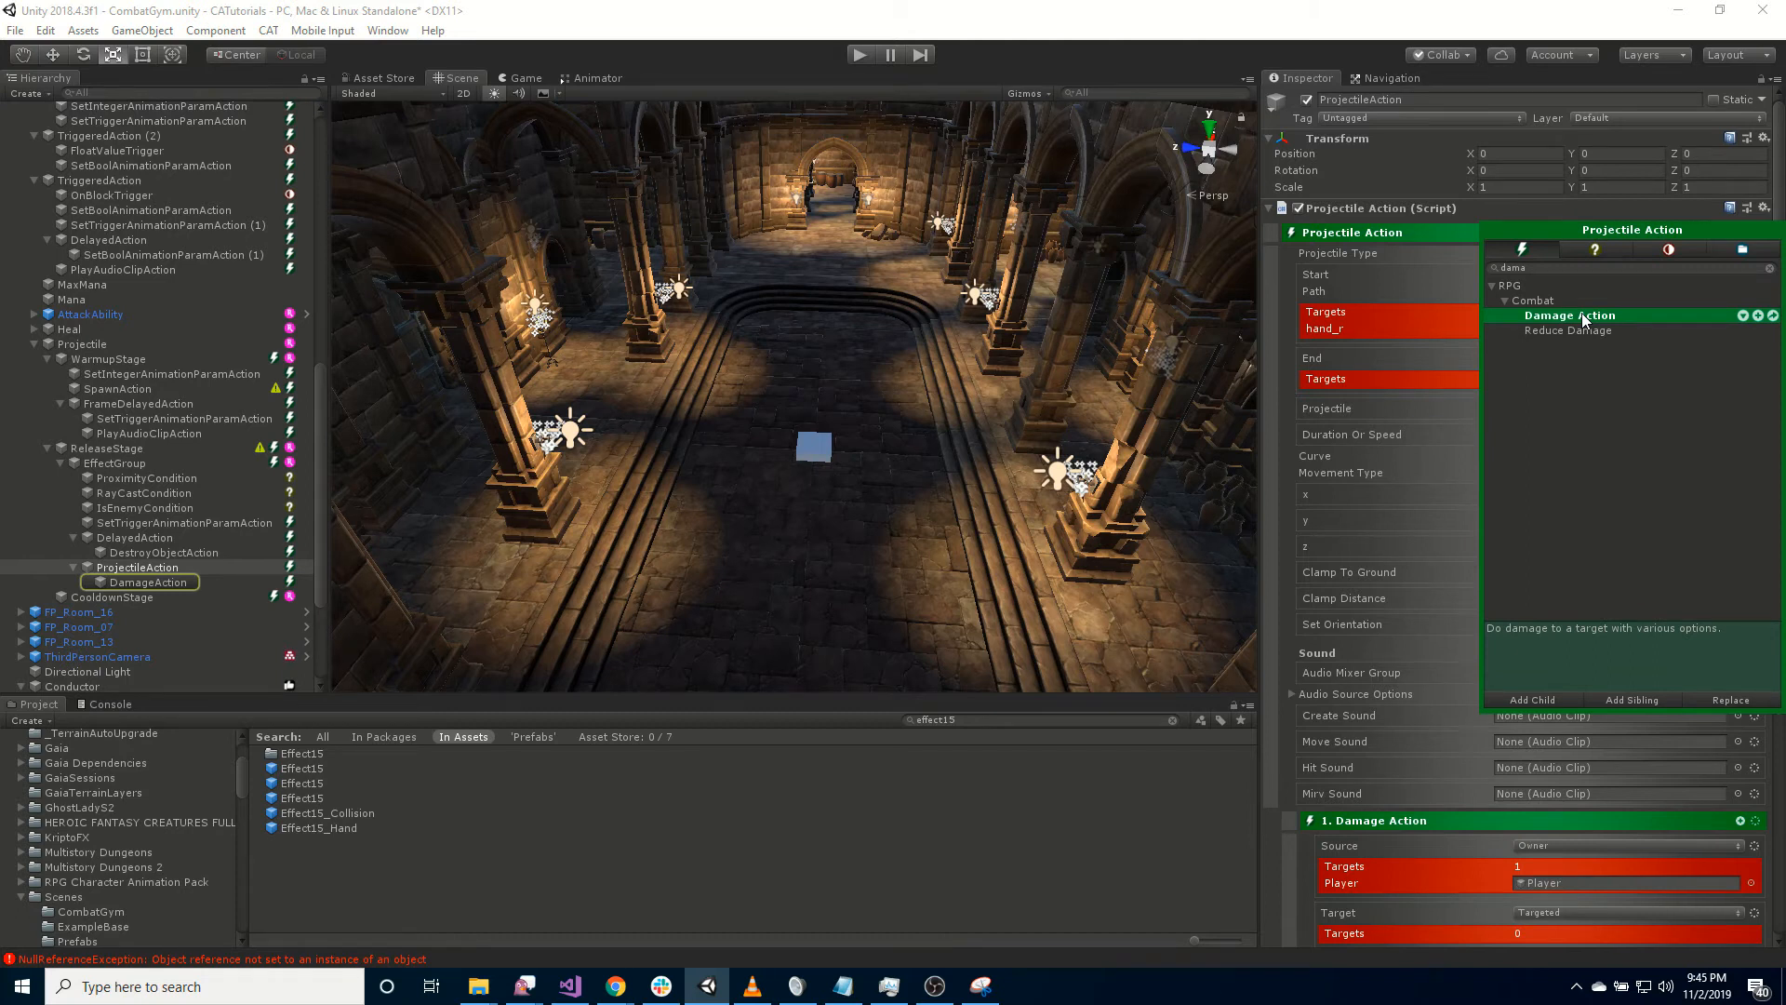
Add a Spawn Action and a Delayed Action as further children of the Projectile Action.
left_click(1626, 269)
type("spa")
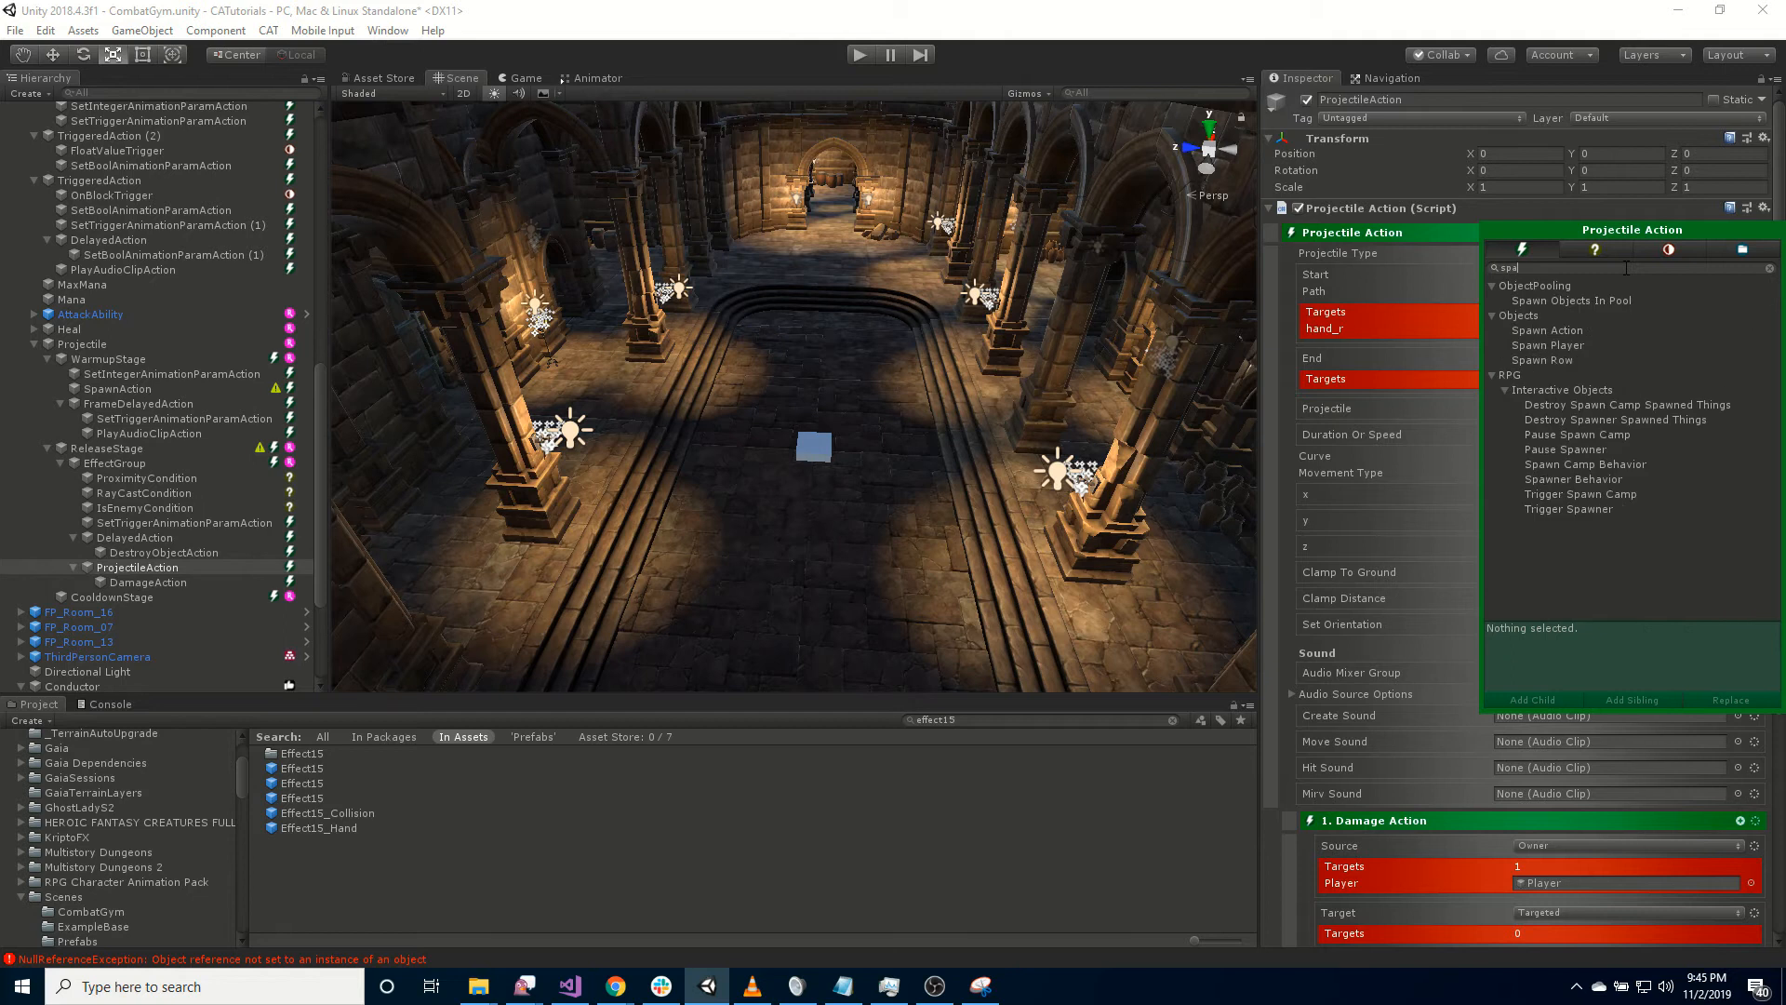
double_click(1579, 330)
left_click(1552, 269)
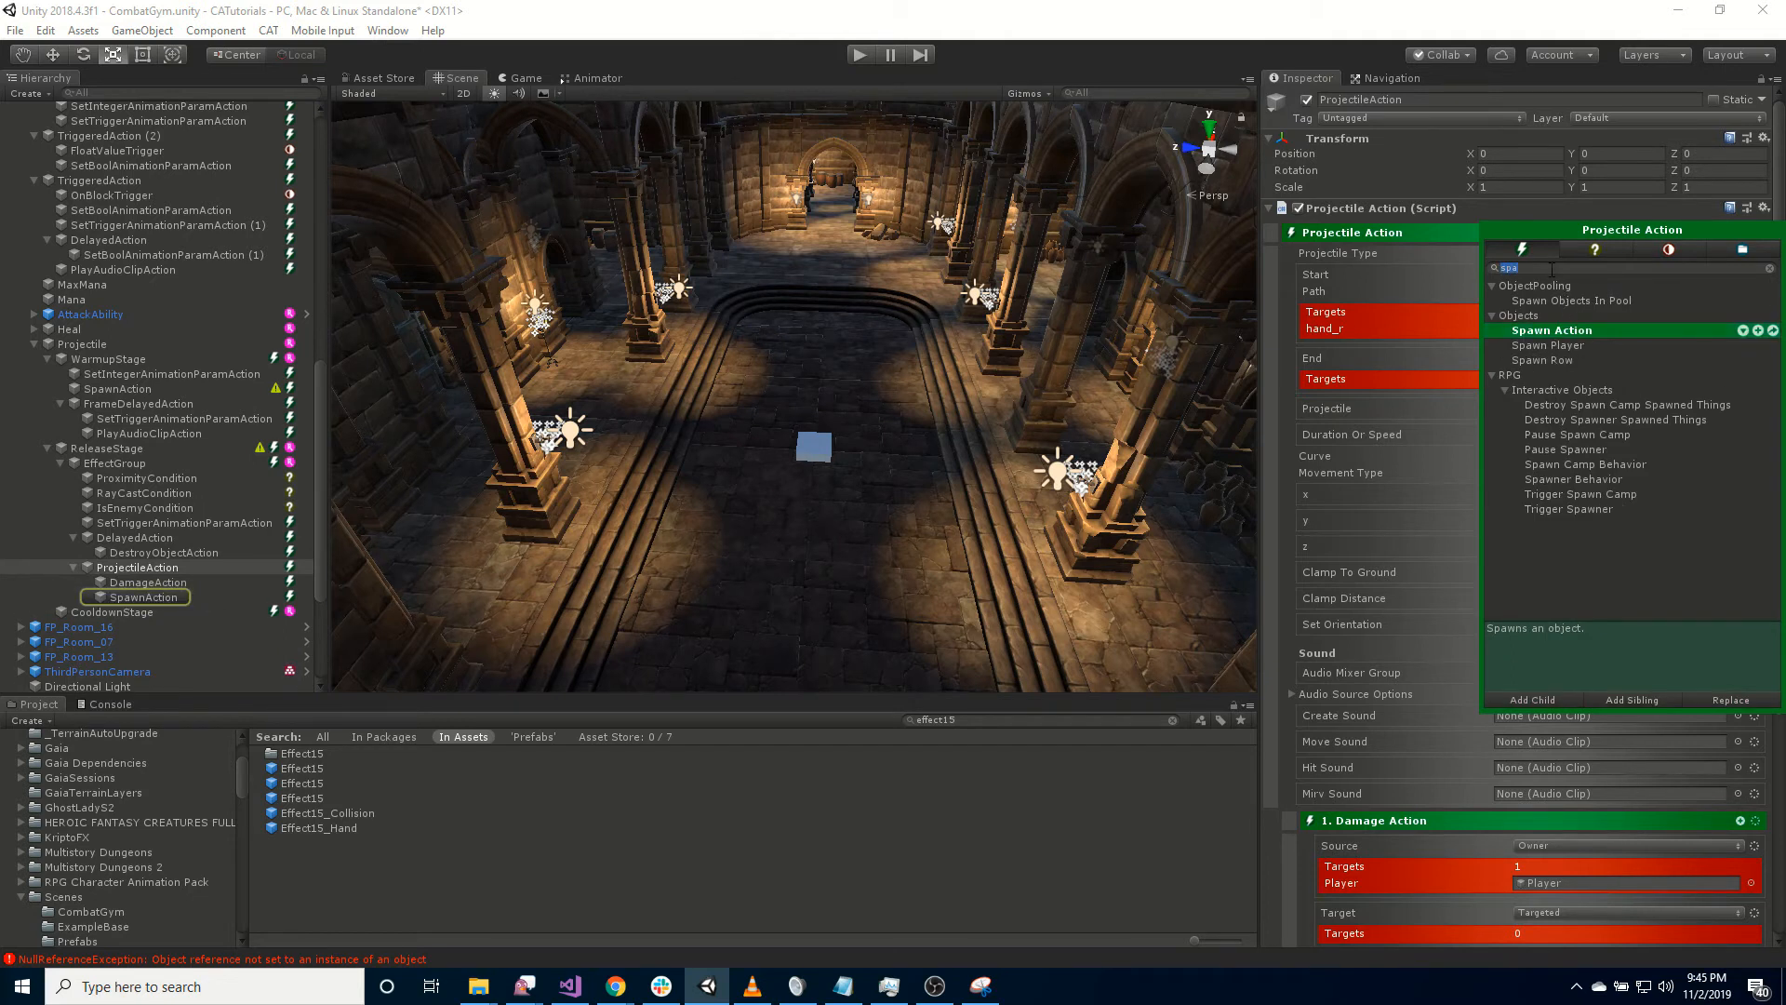
type("delay")
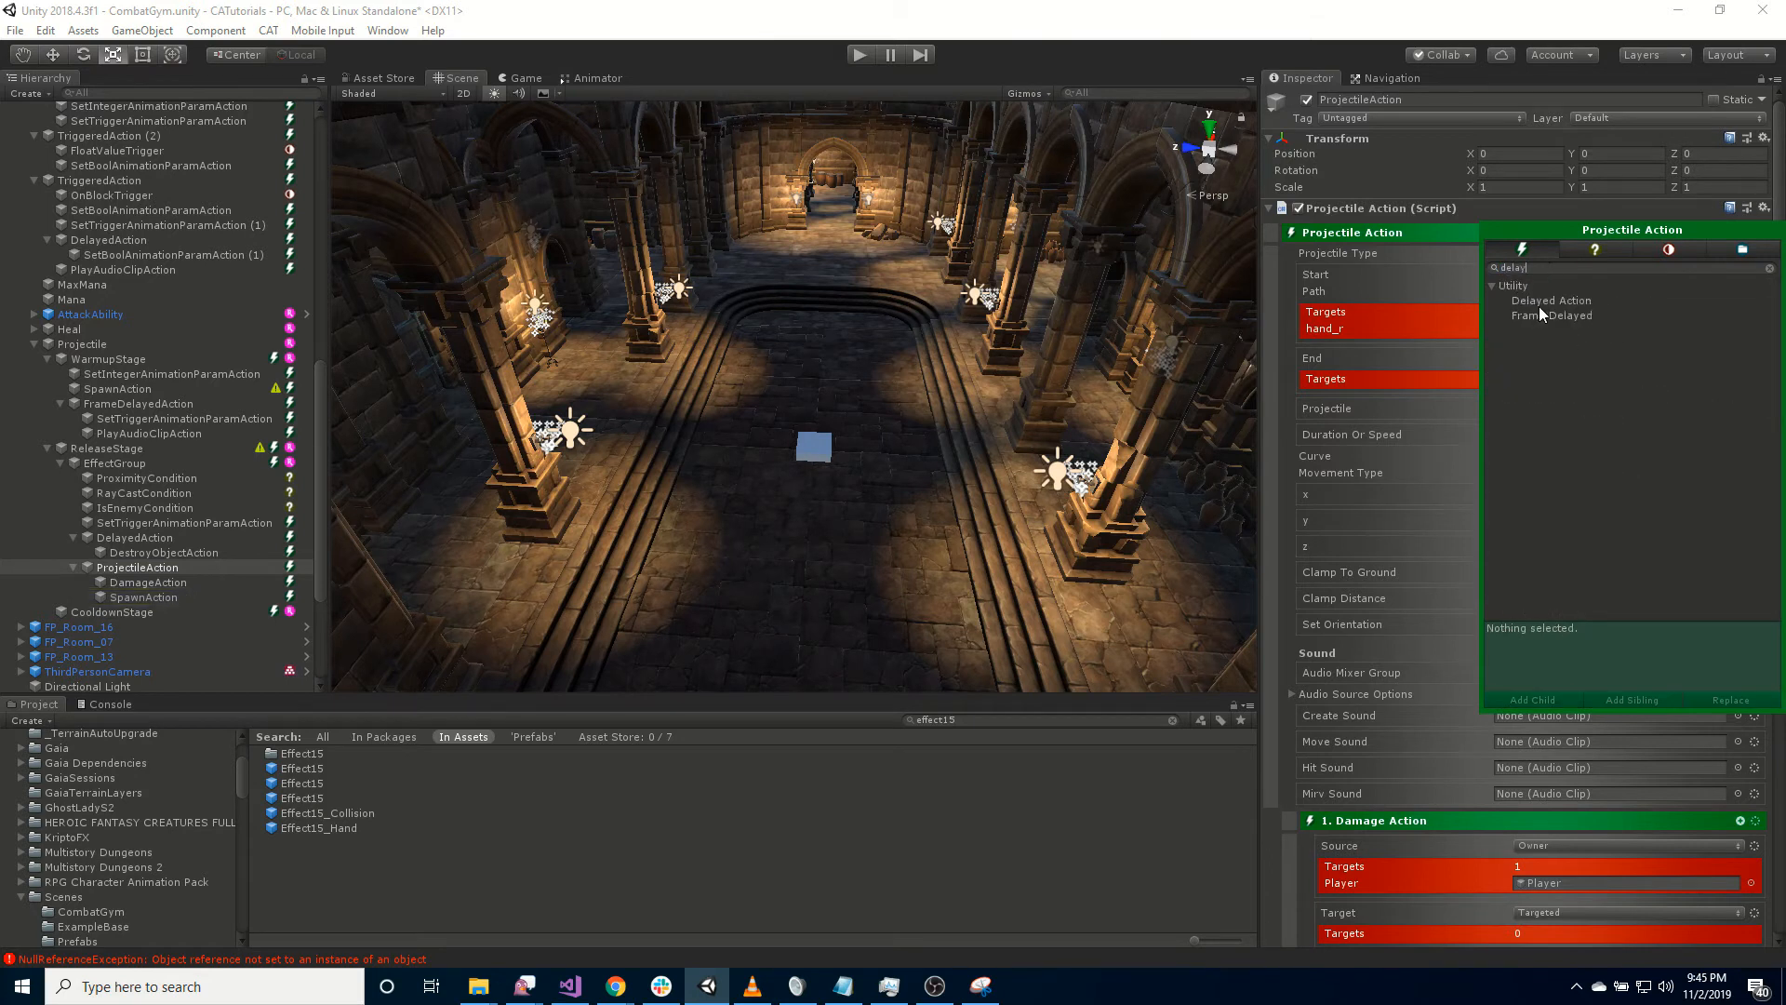
double_click(1540, 300)
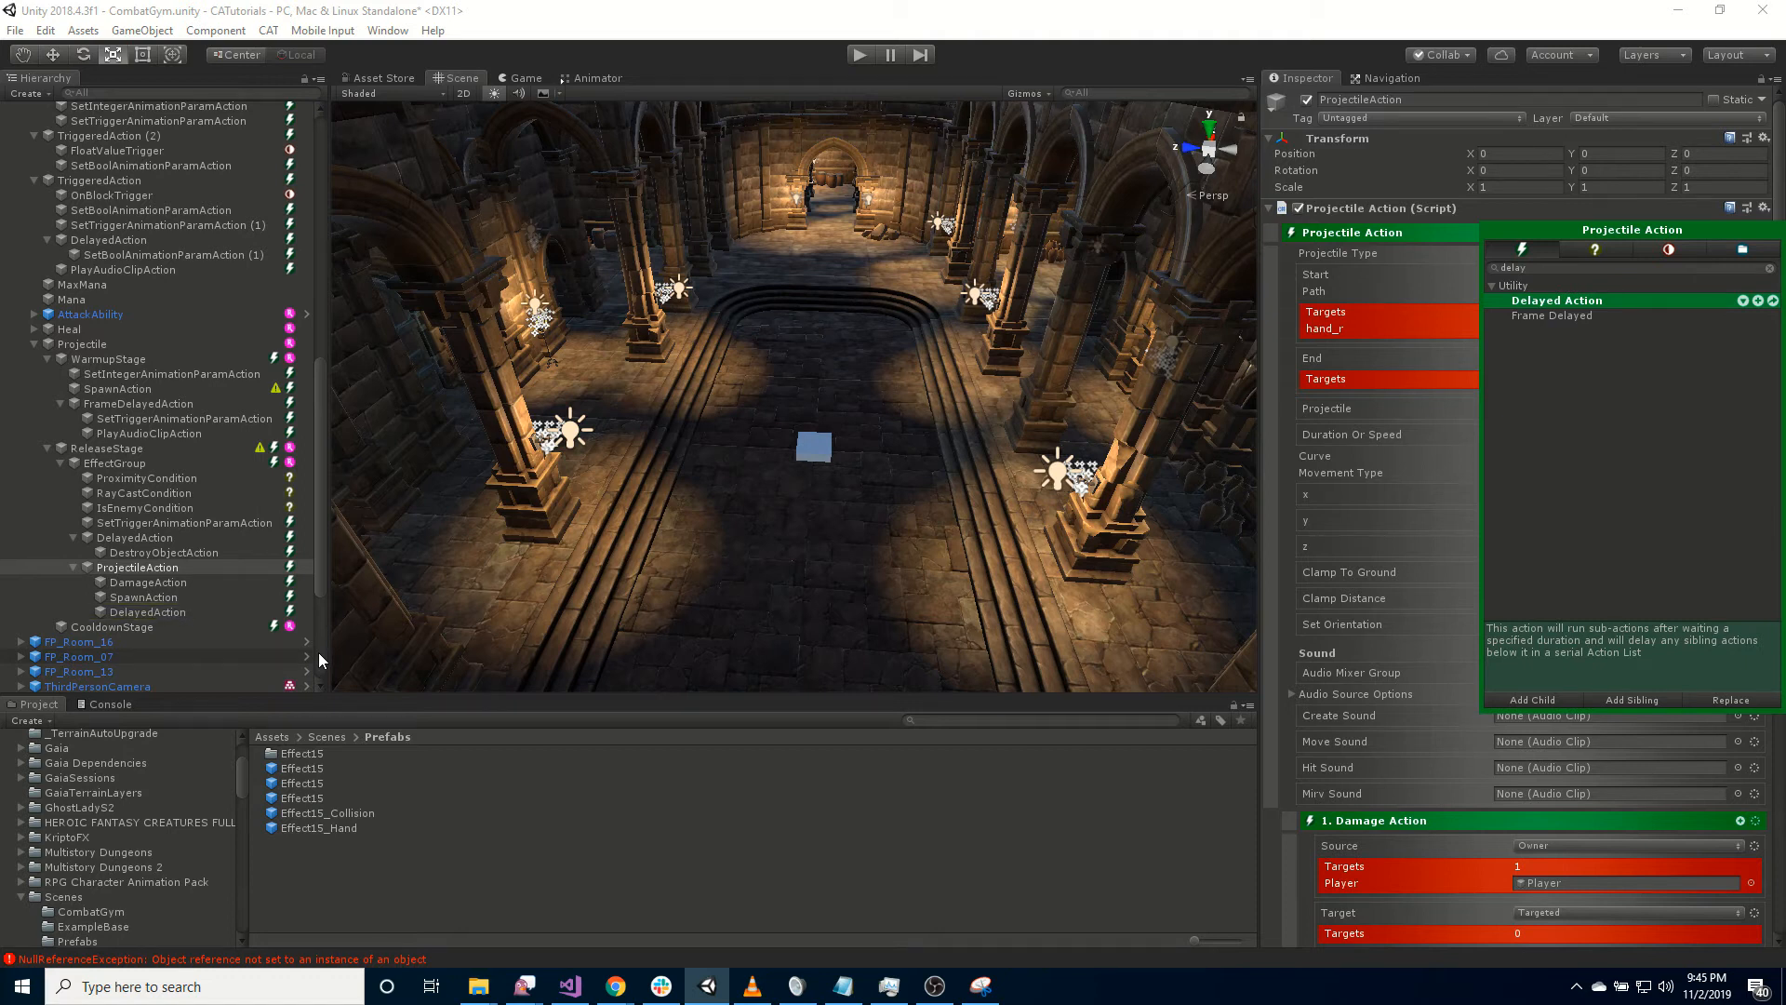
Set the Damage Action's Attack Range Type to Ranged and its Damage Type to fire.
left_click(166, 569)
left_click(186, 584)
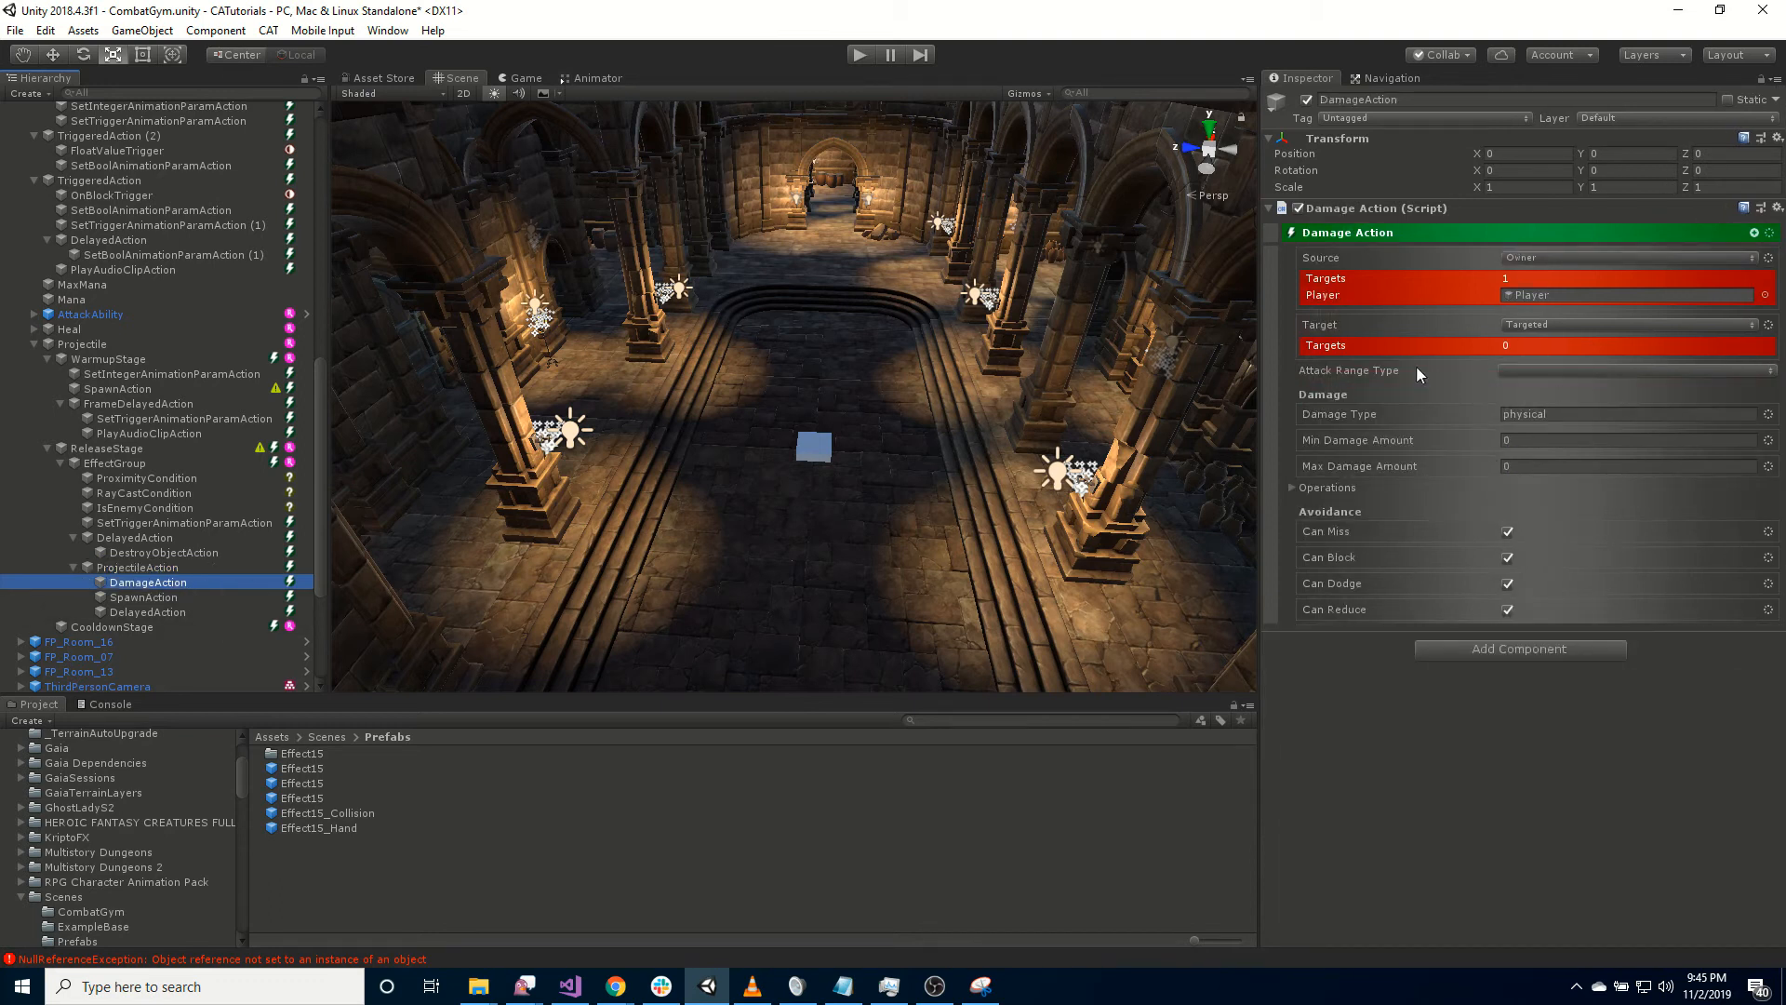
mouse_move(1418, 373)
left_click(1552, 371)
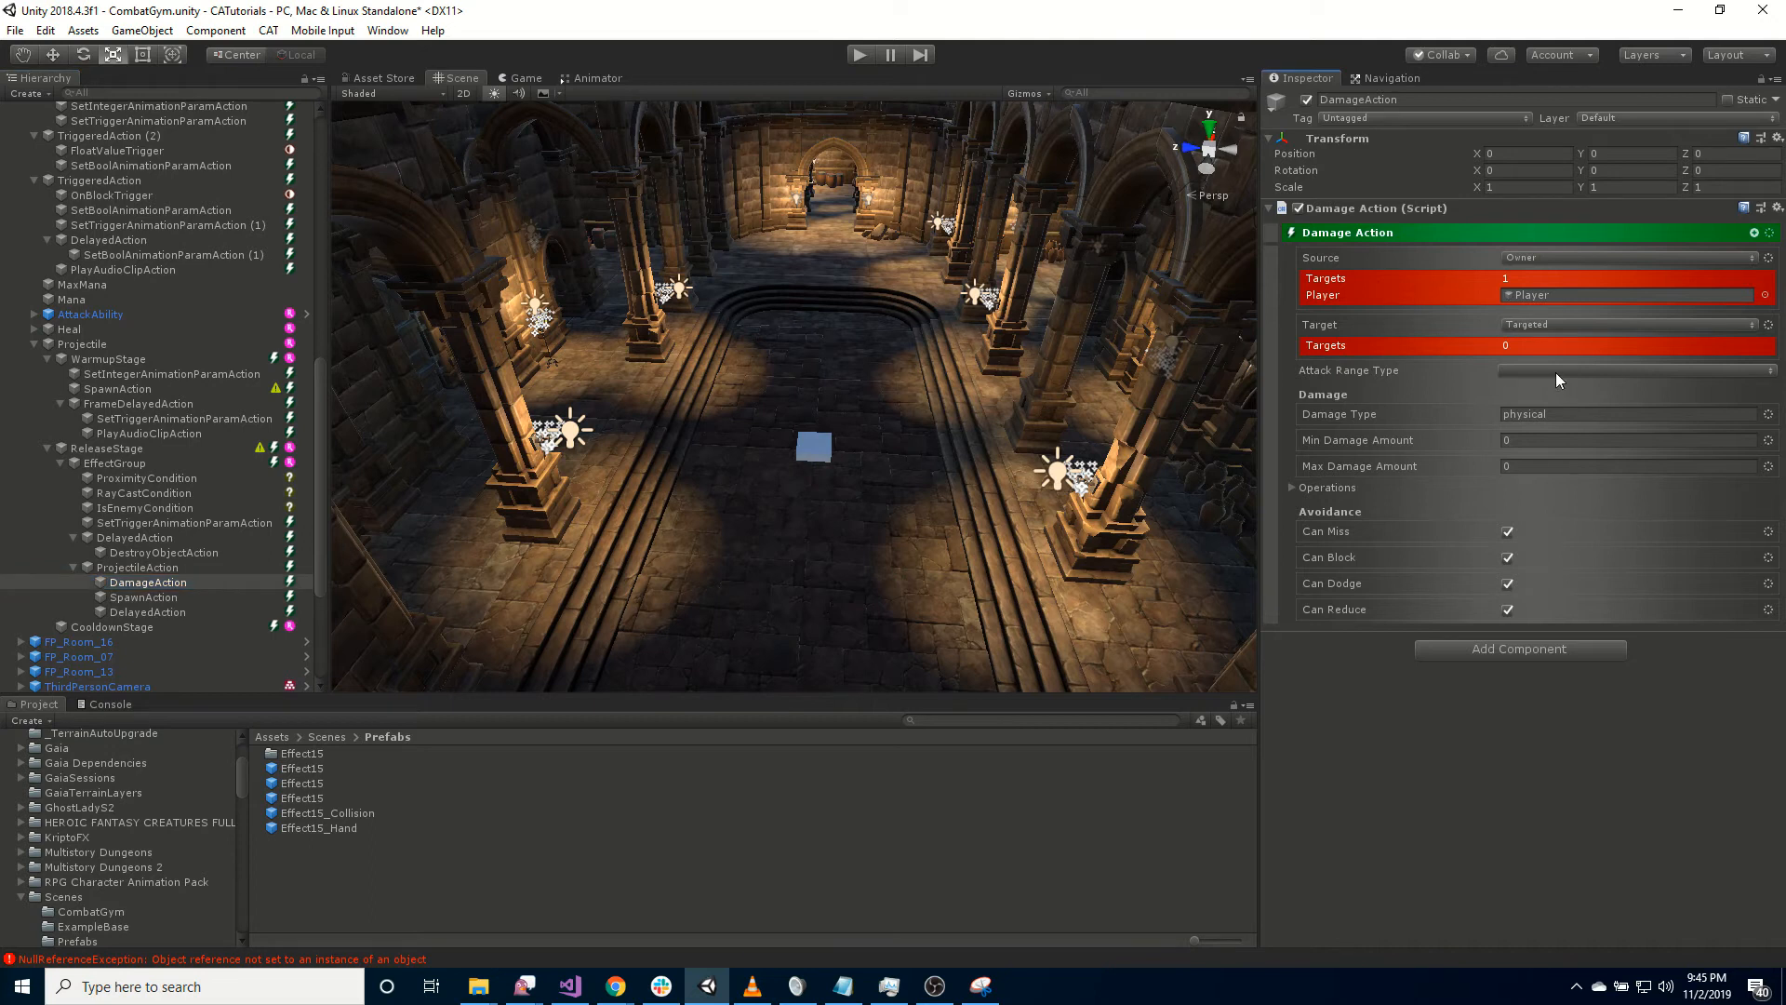
left_click(1553, 413)
left_click(1555, 412)
type("fire")
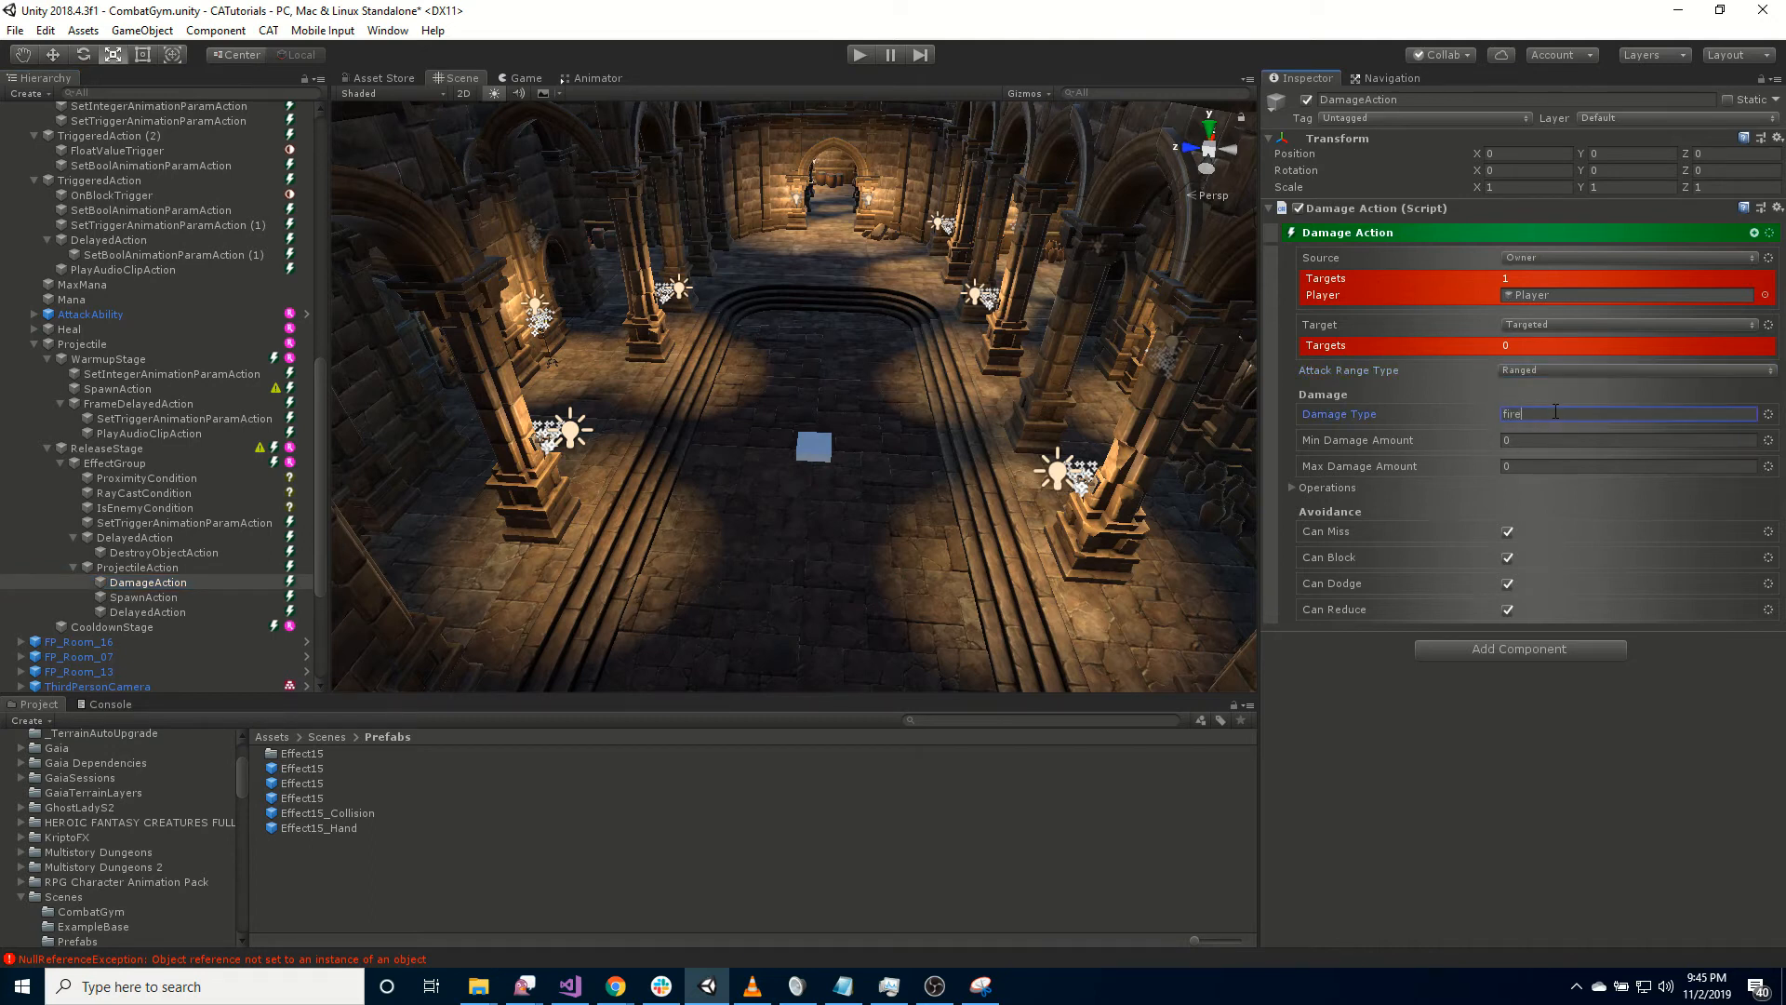
Set the Damage Action's minimum damage to 30 and maximum to 40, and disable Can Miss, Can Block and Can Dodge.
left_click(1553, 438)
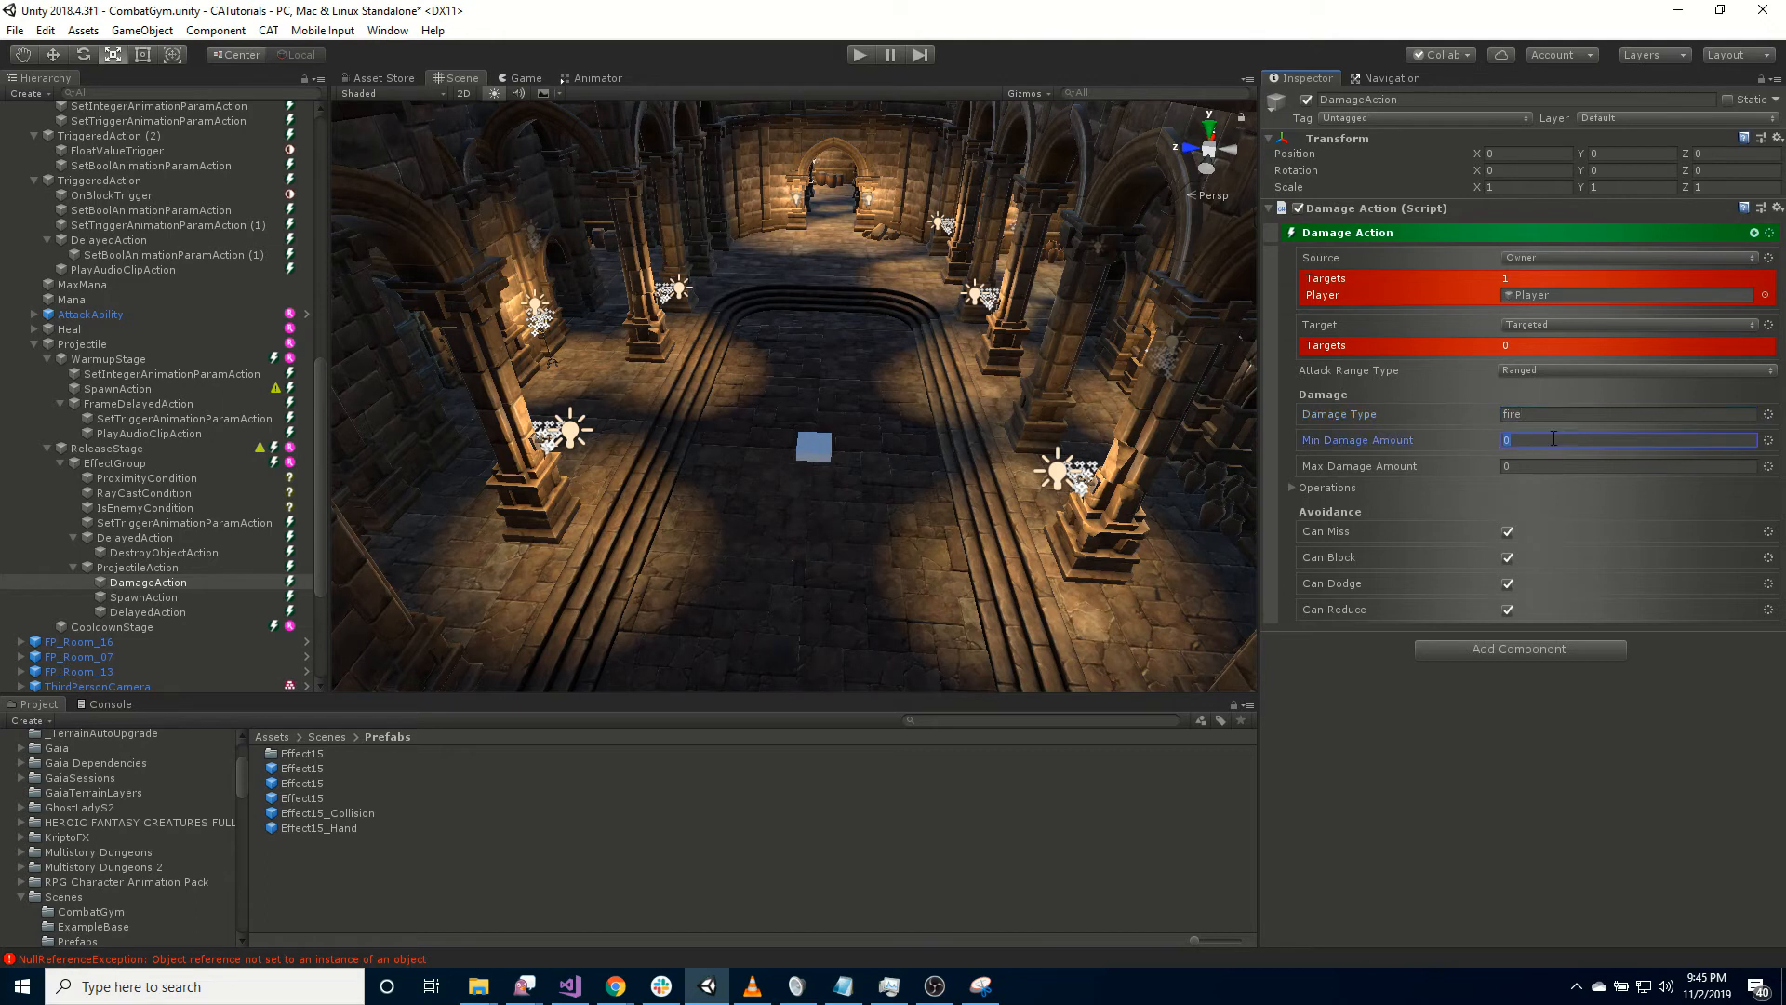
type("30")
key("Tab")
type("40")
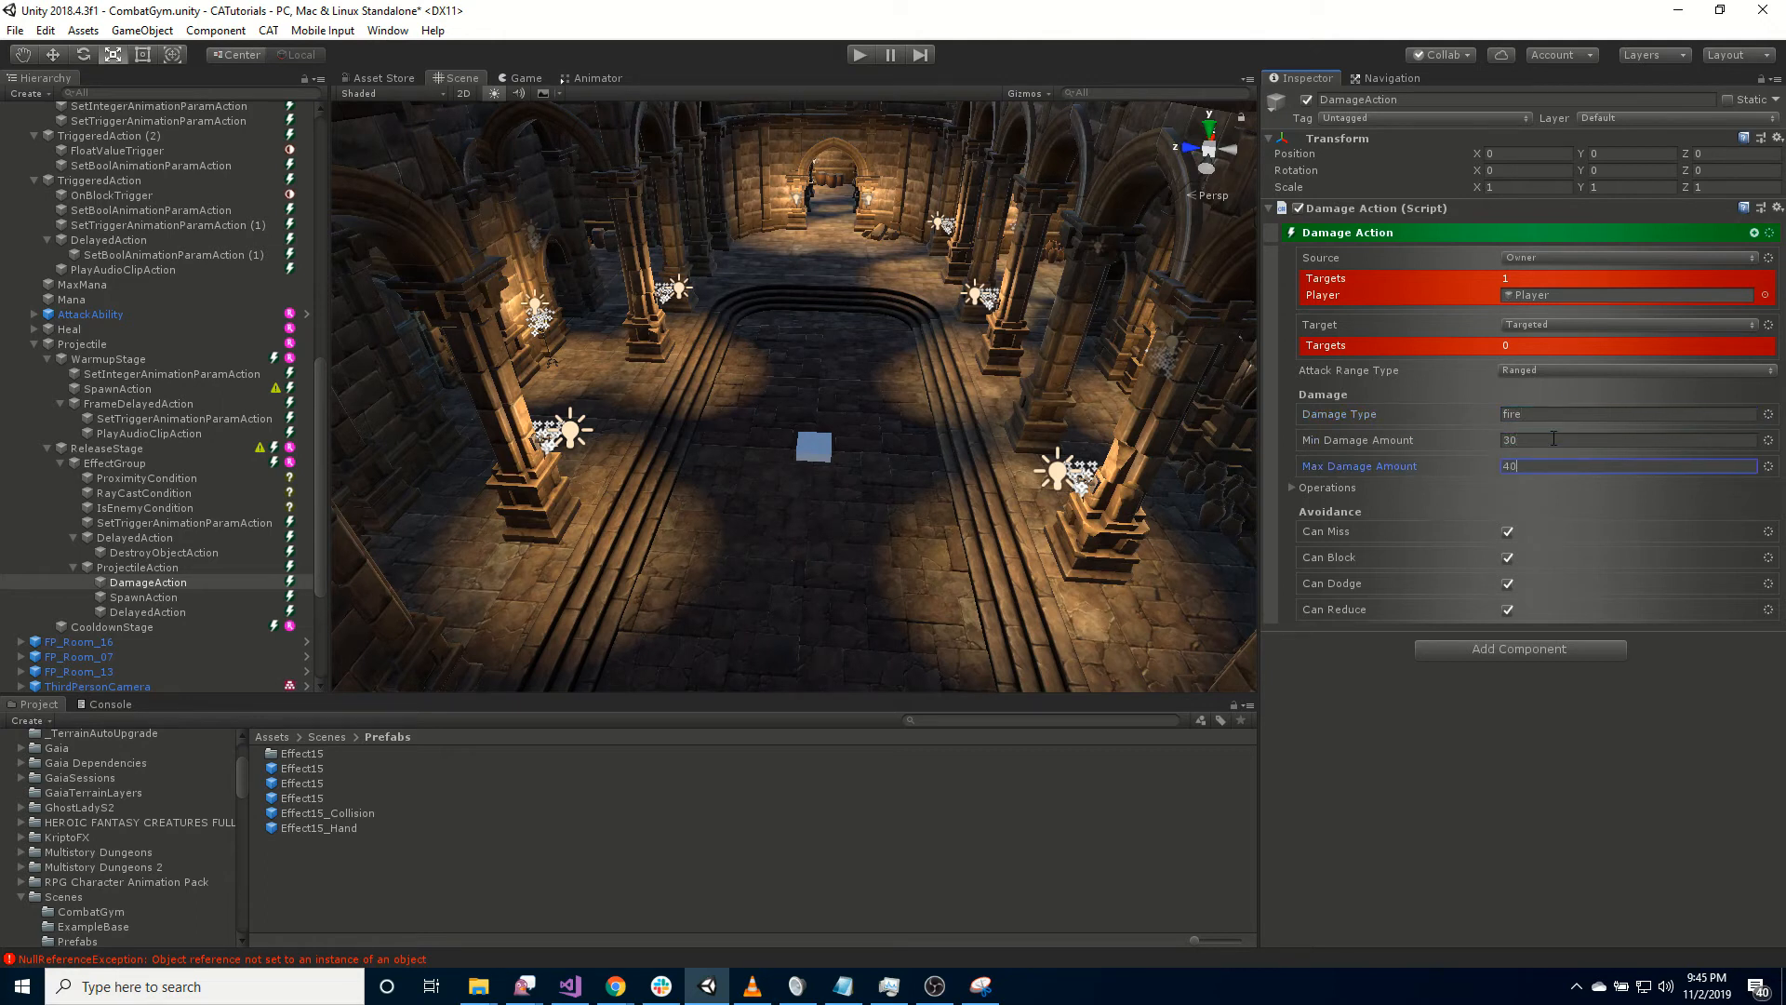
left_click(1508, 533)
left_click(1507, 558)
left_click(1507, 583)
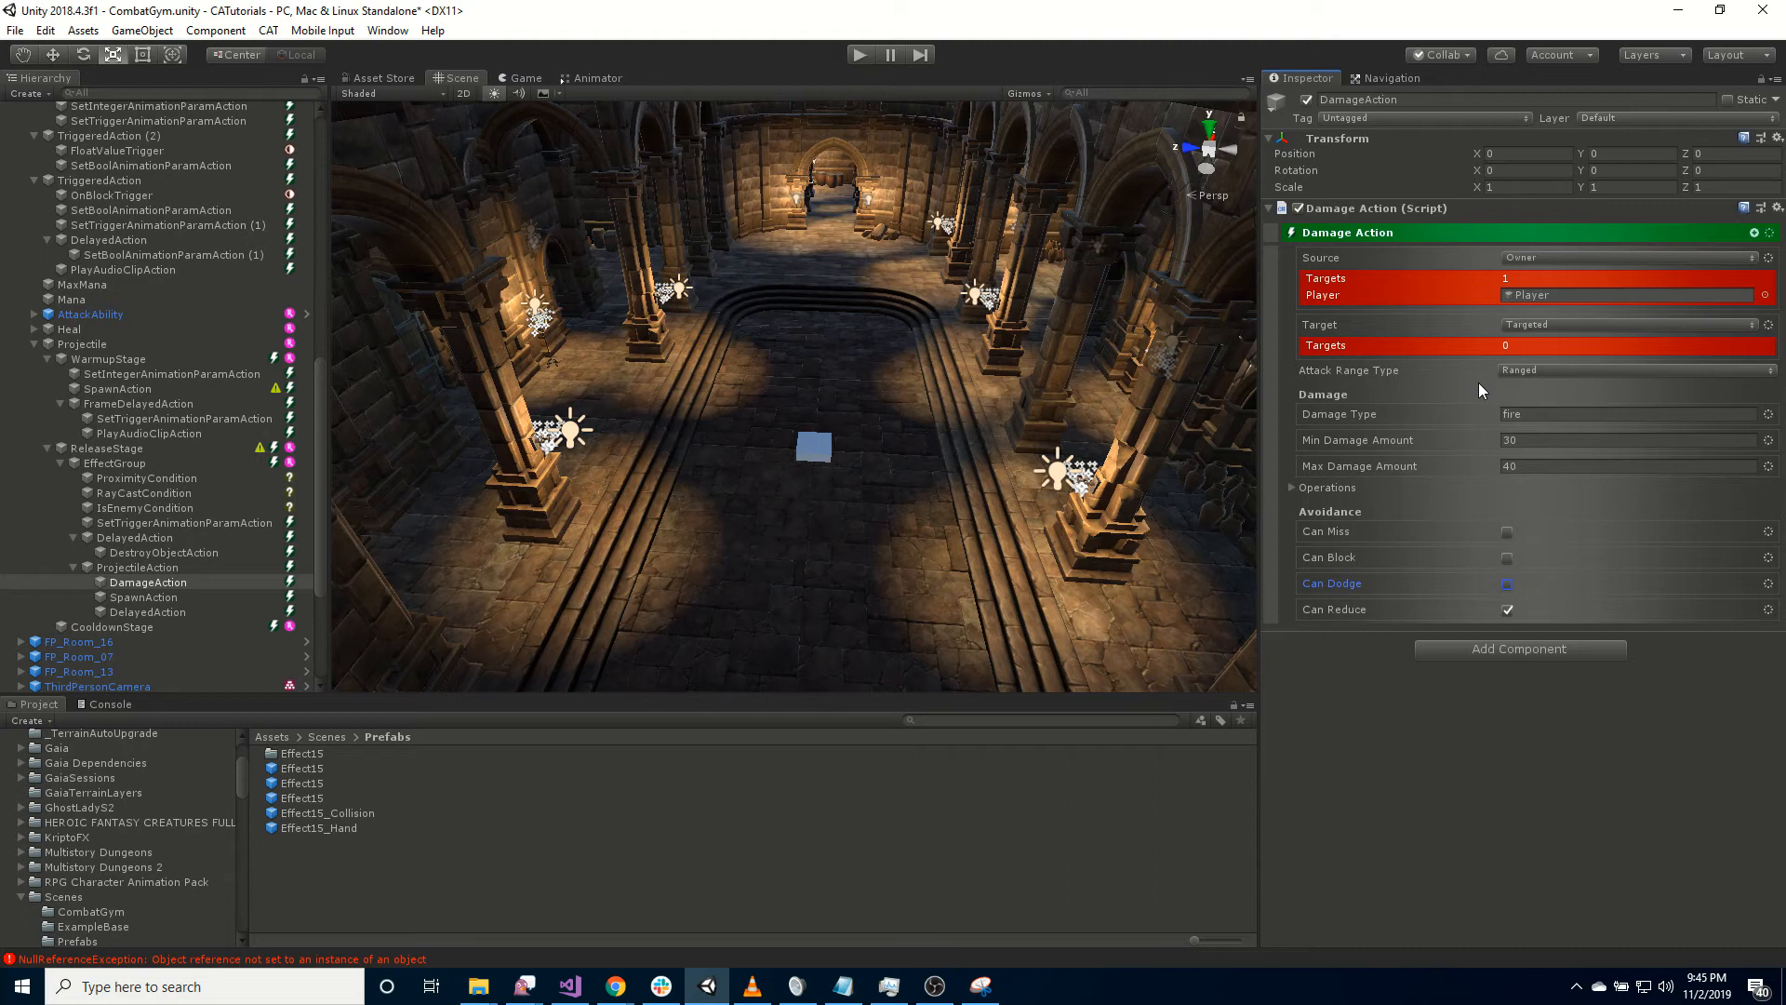
Set the Parent of the Projectile Action's Spawn Action to Targeted and its prefab to Effect15_Collision.
left_click(155, 600)
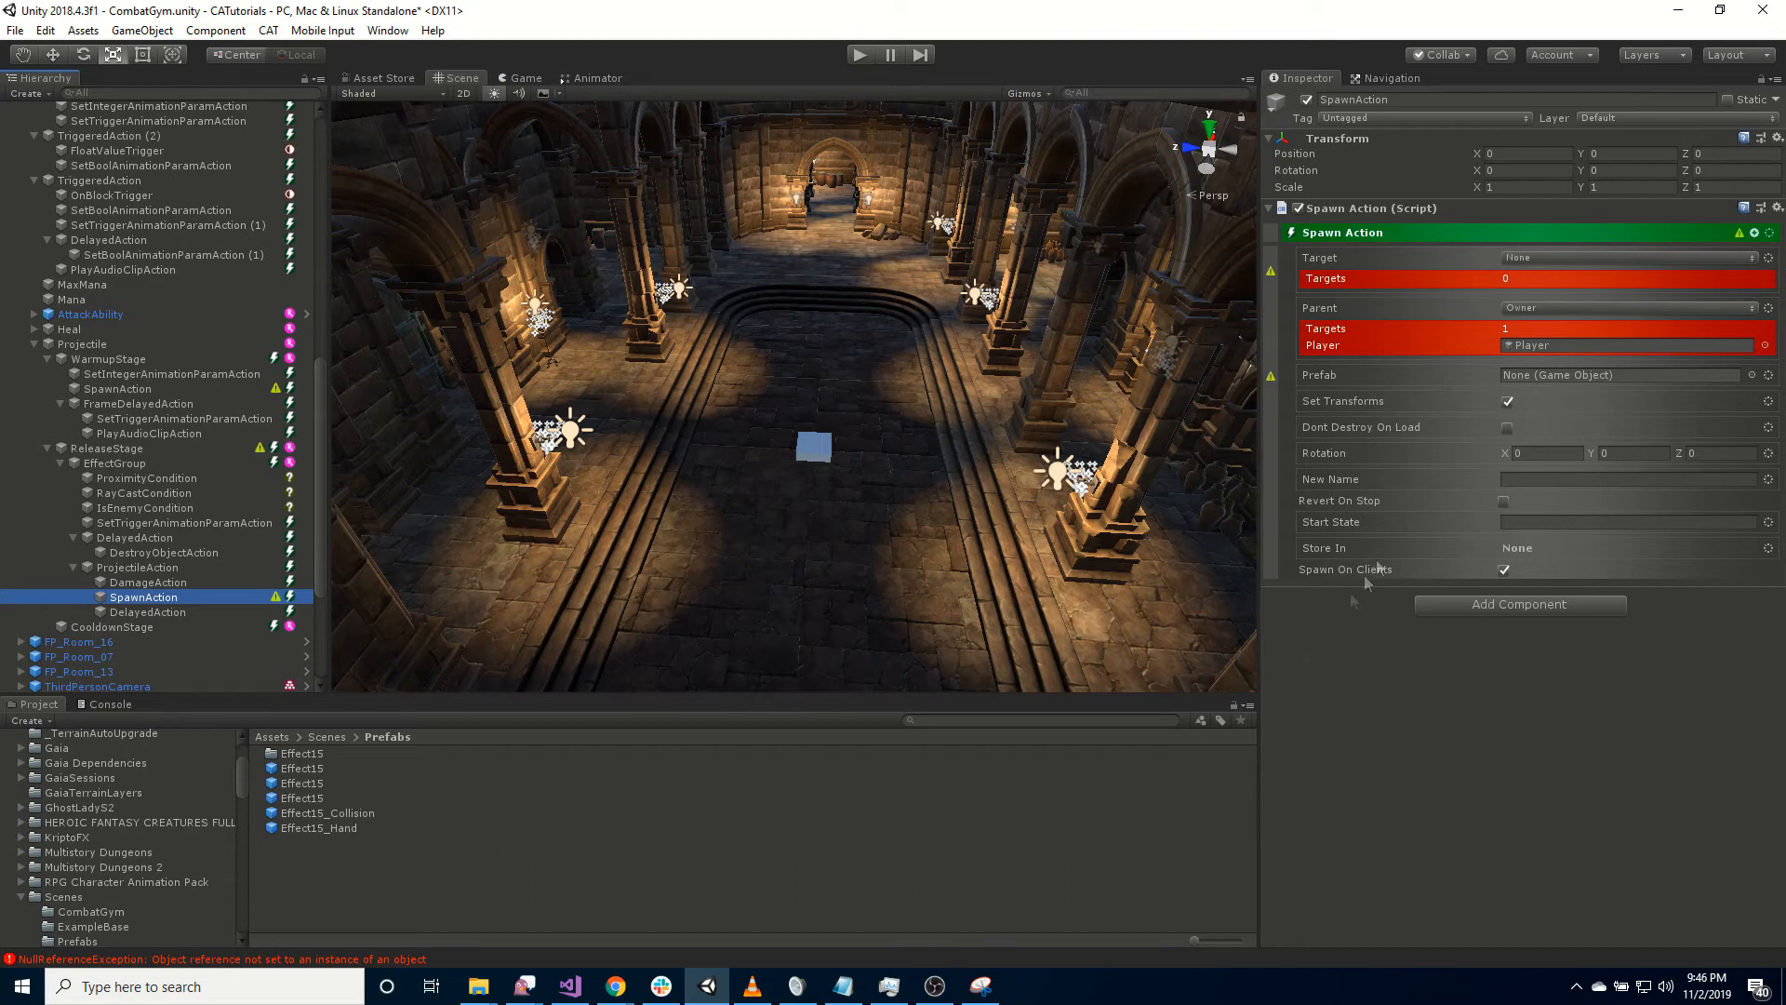
left_click(1544, 314)
left_click(1573, 398)
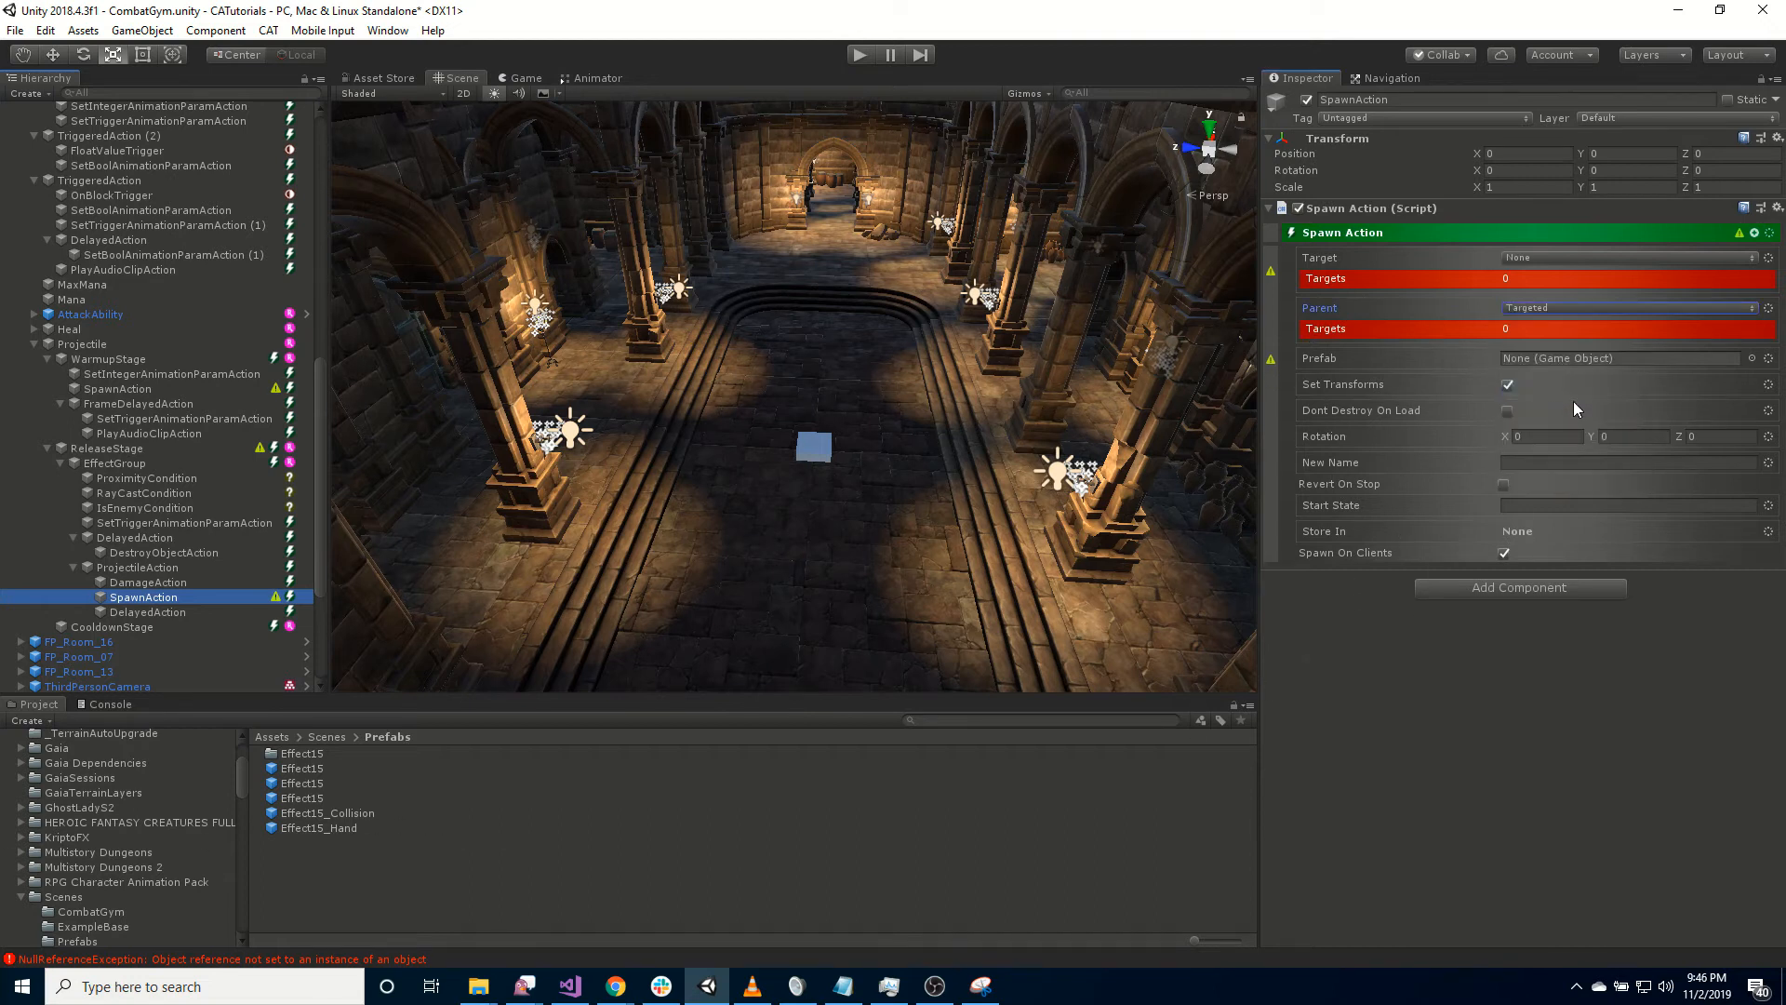
left_click(1018, 717)
left_click_drag(325, 813, 1559, 357)
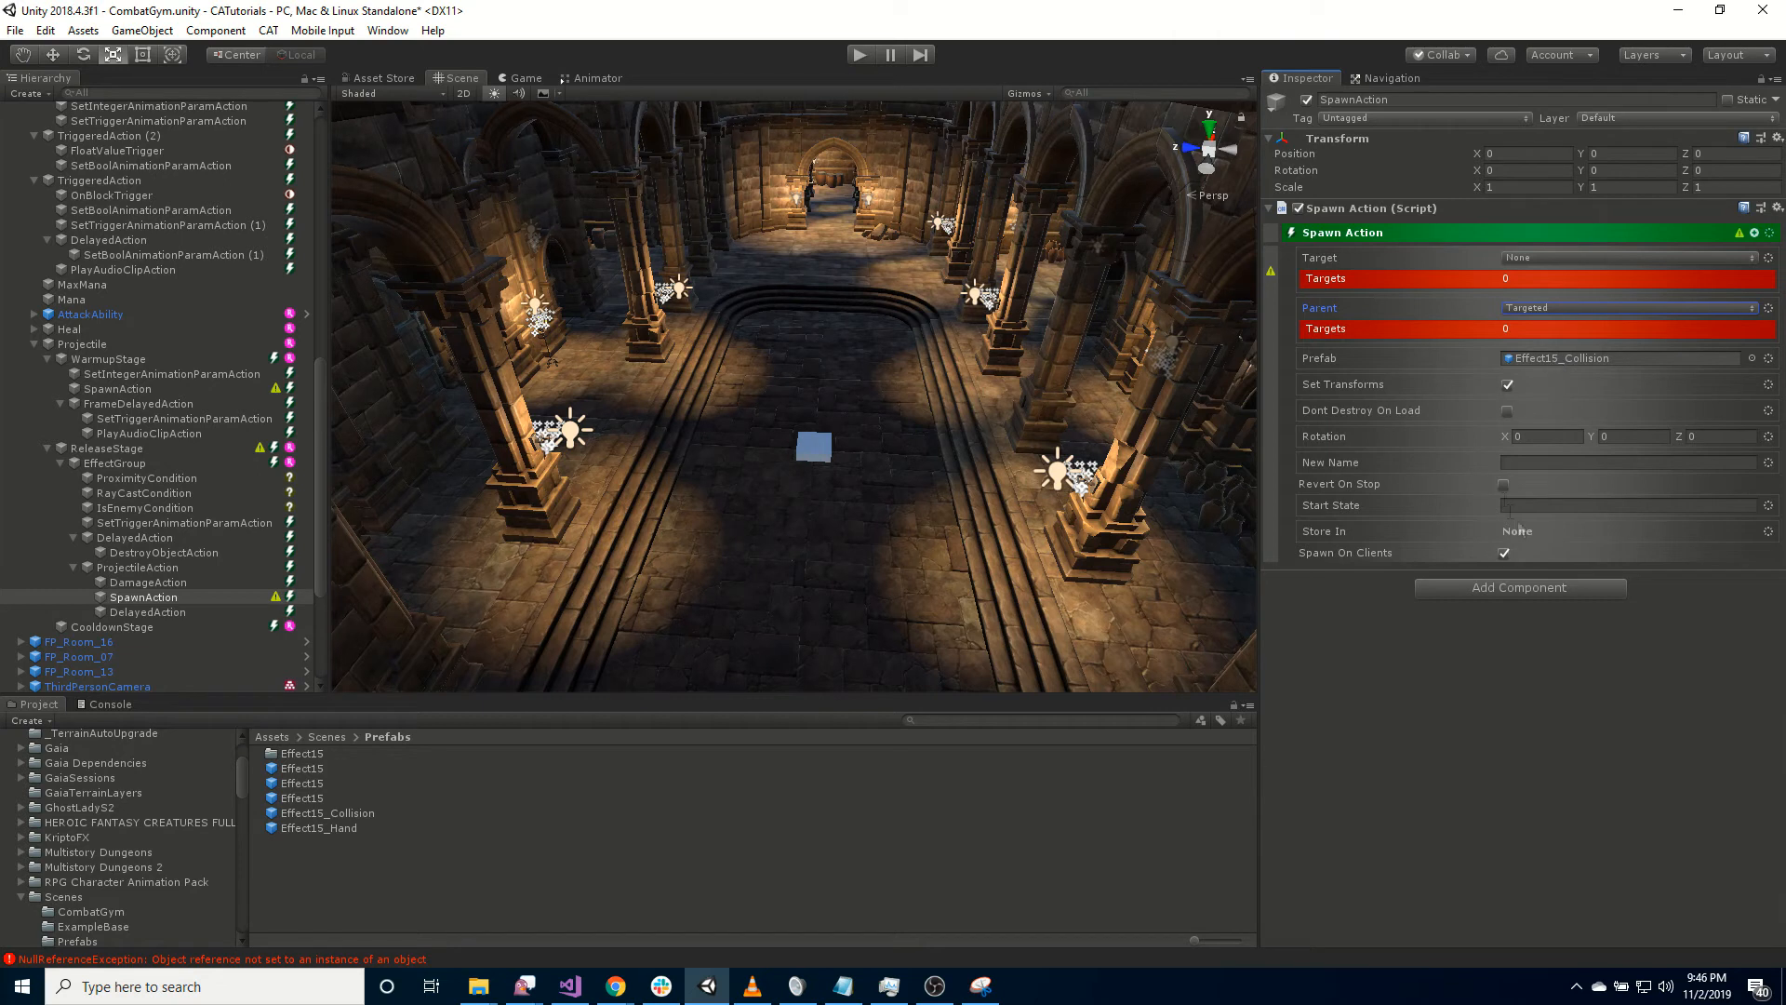
Store the spawned collision effect in a Local reference named Impact.
left_click(1768, 532)
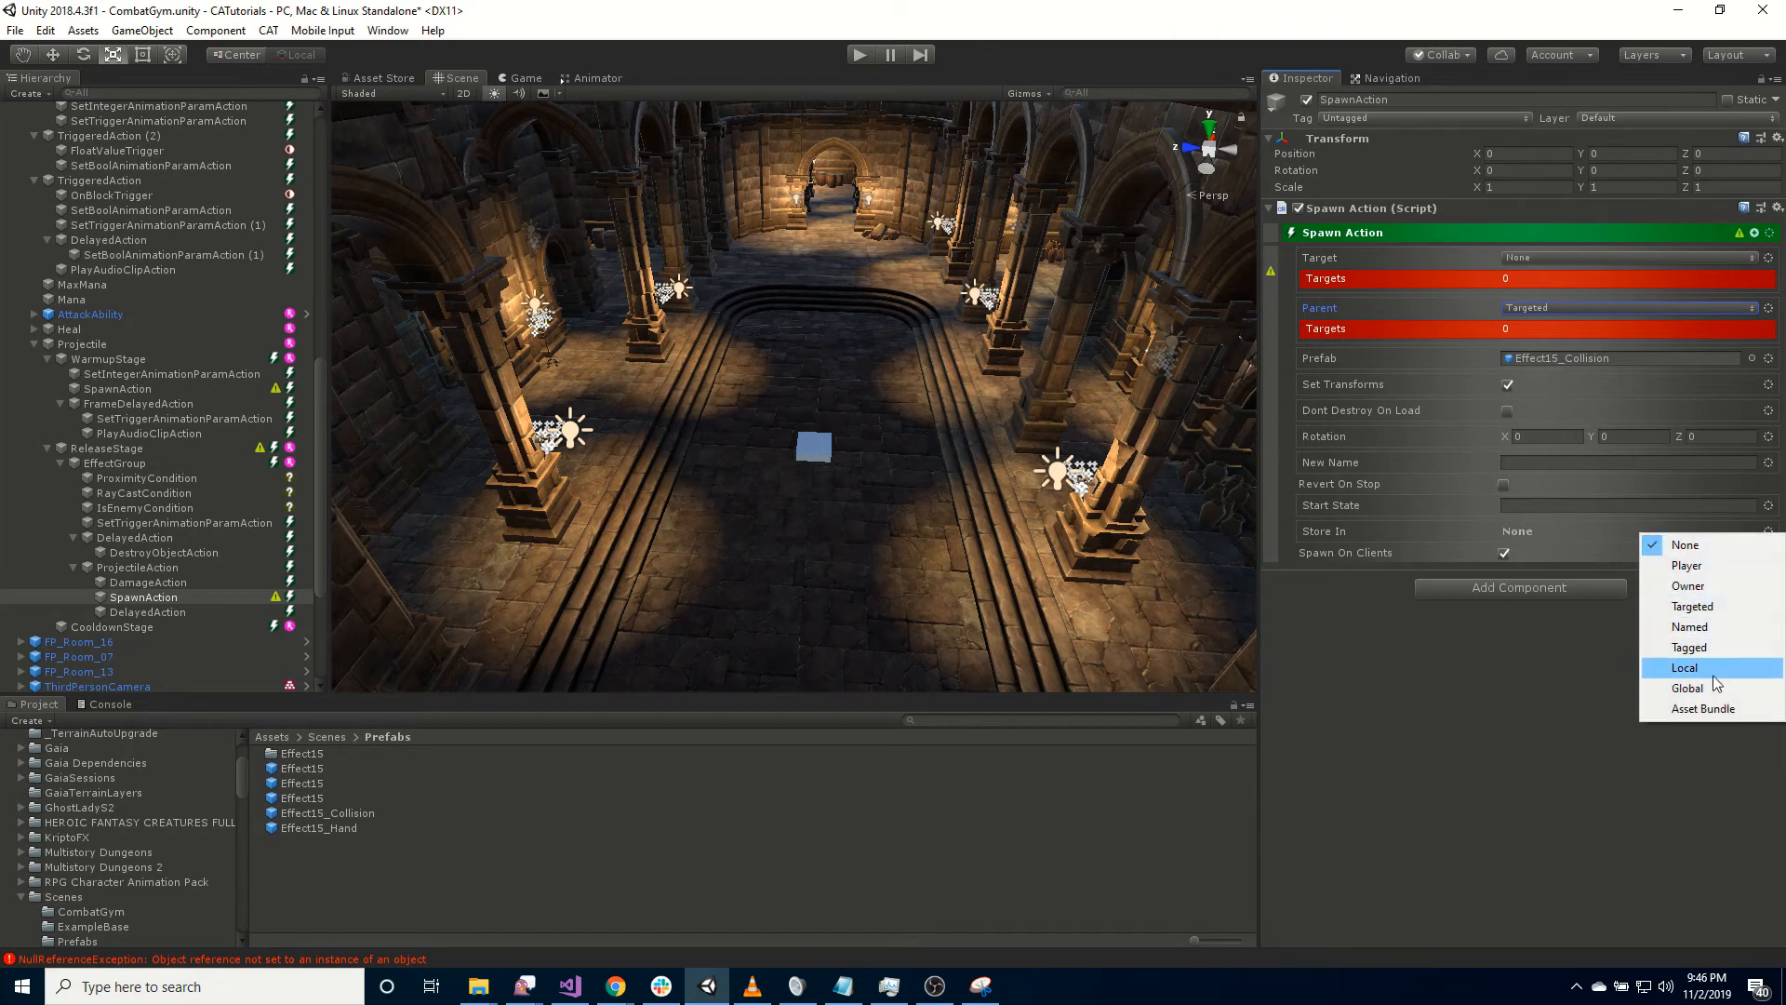
left_click(1685, 667)
left_click(1581, 547)
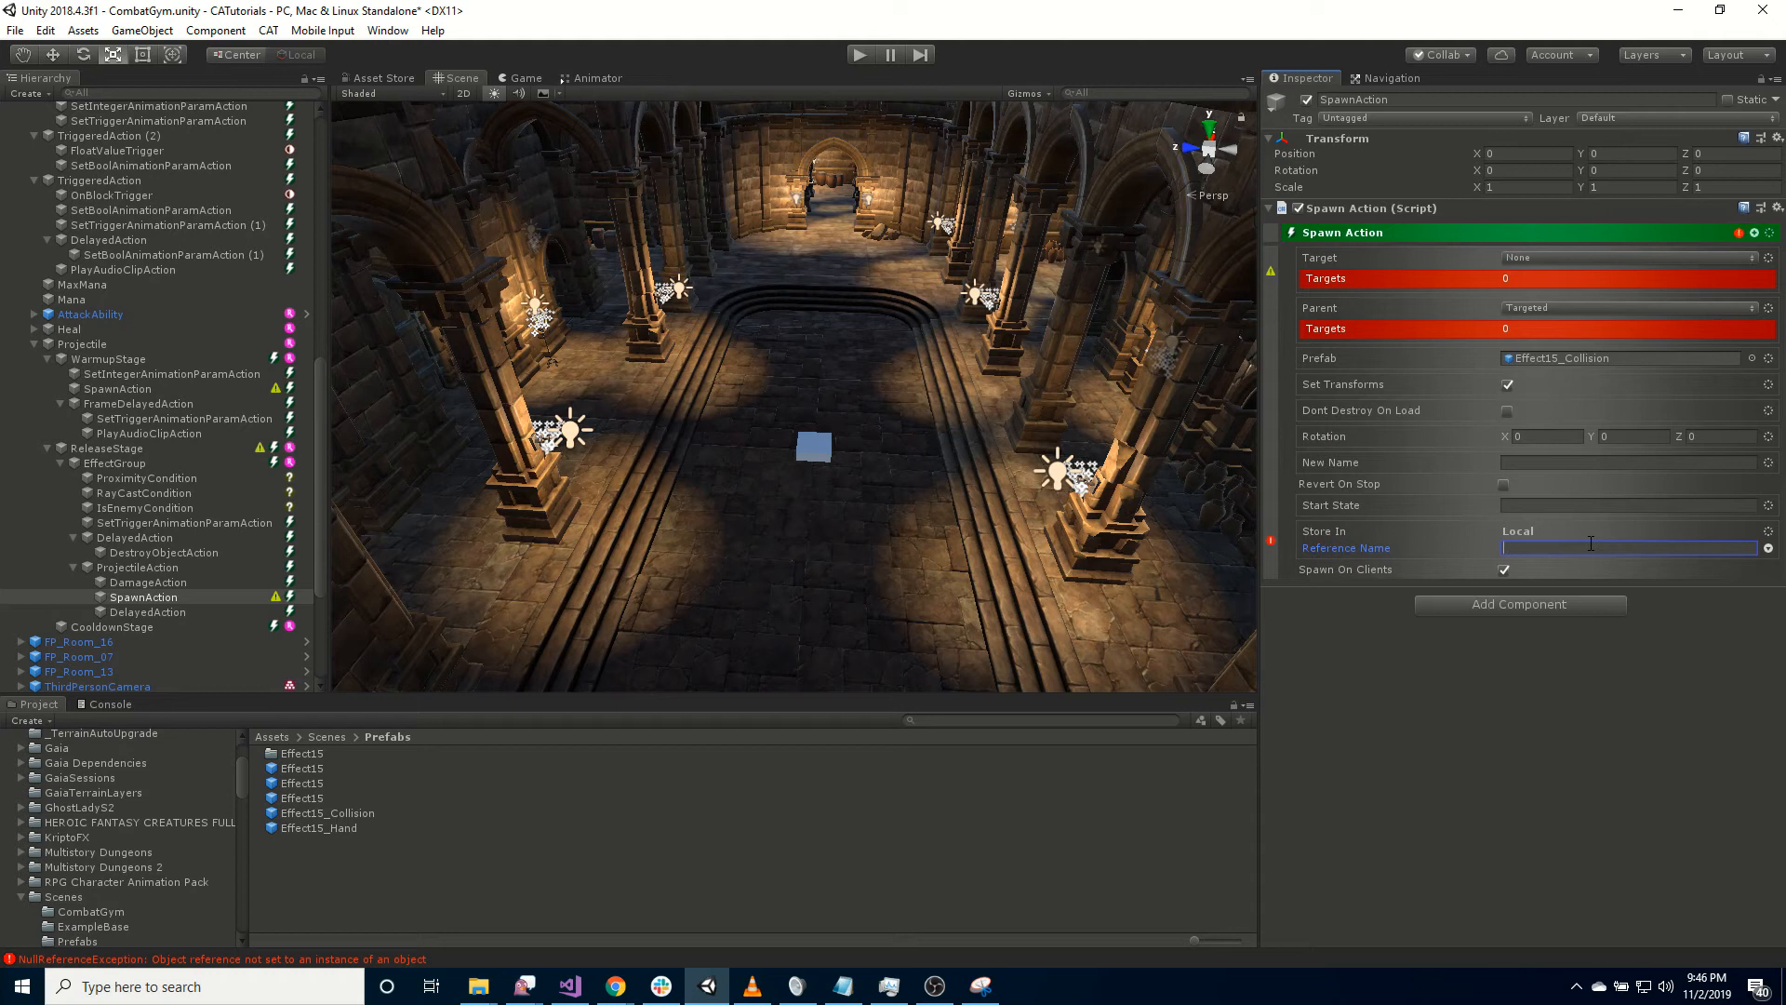
type("Impact")
Set the duration of the Projectile Action's Delayed Action to 2 and add a Destroy Object action beneath it.
left_click(149, 612)
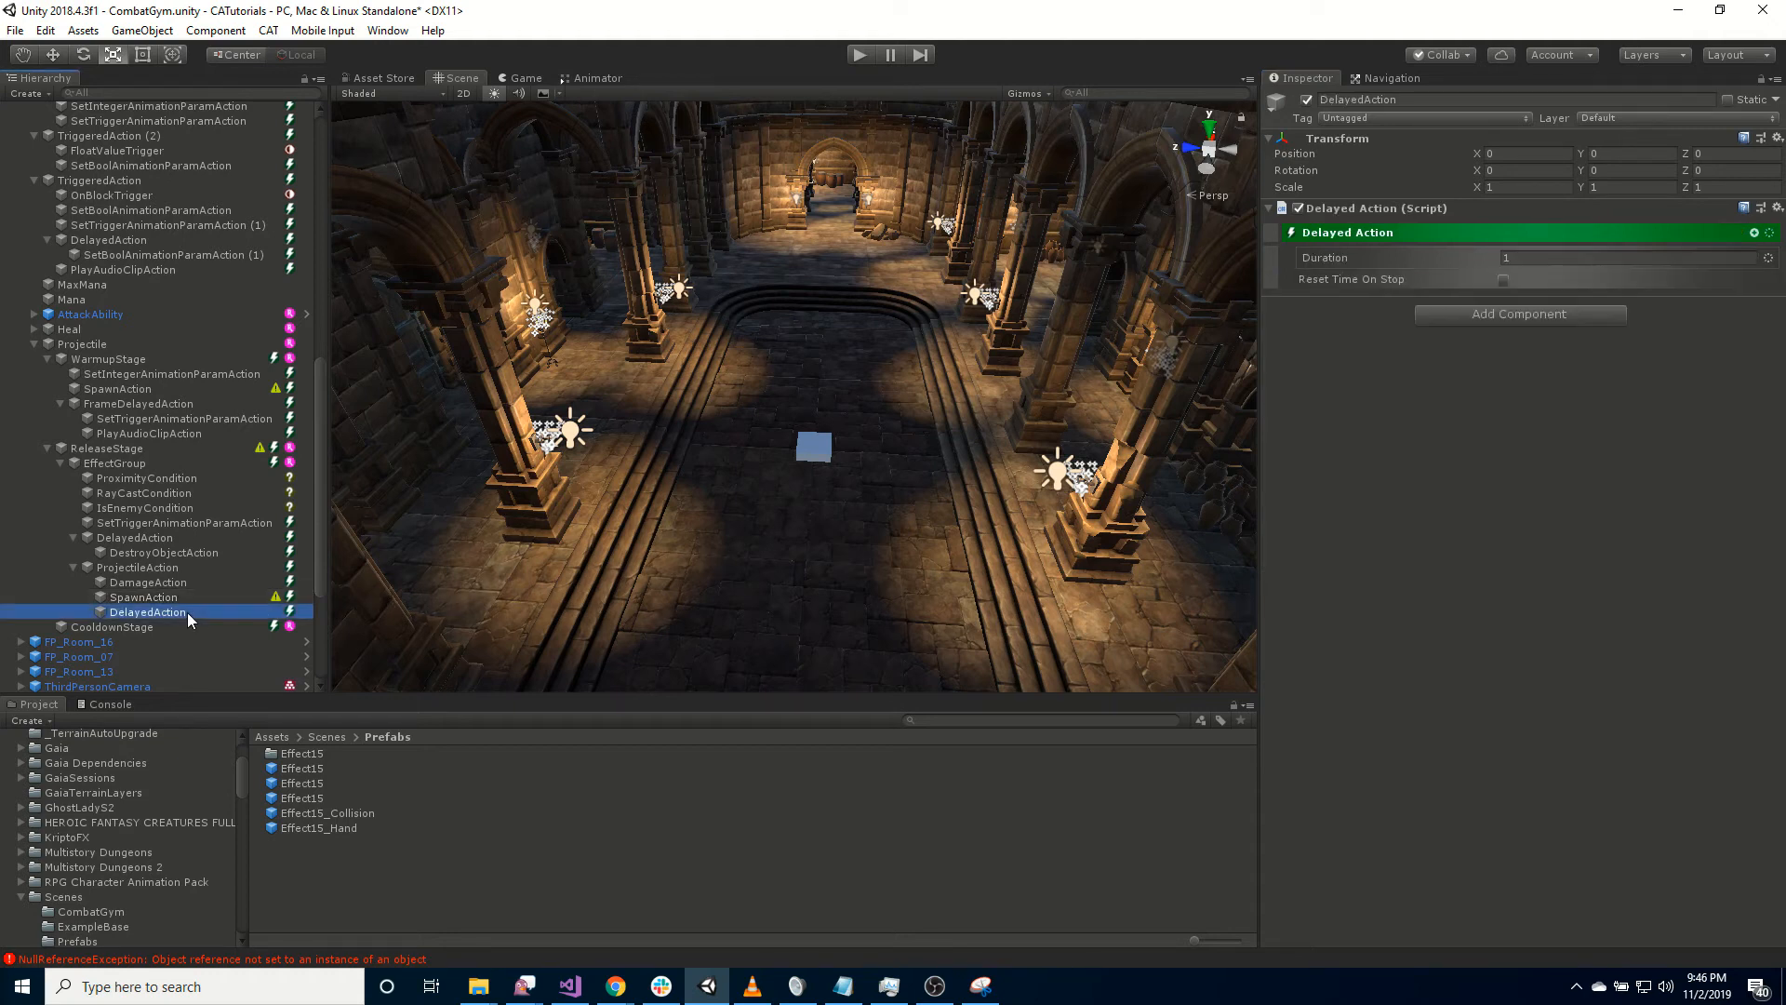
left_click(1535, 258)
type("2")
key("Return")
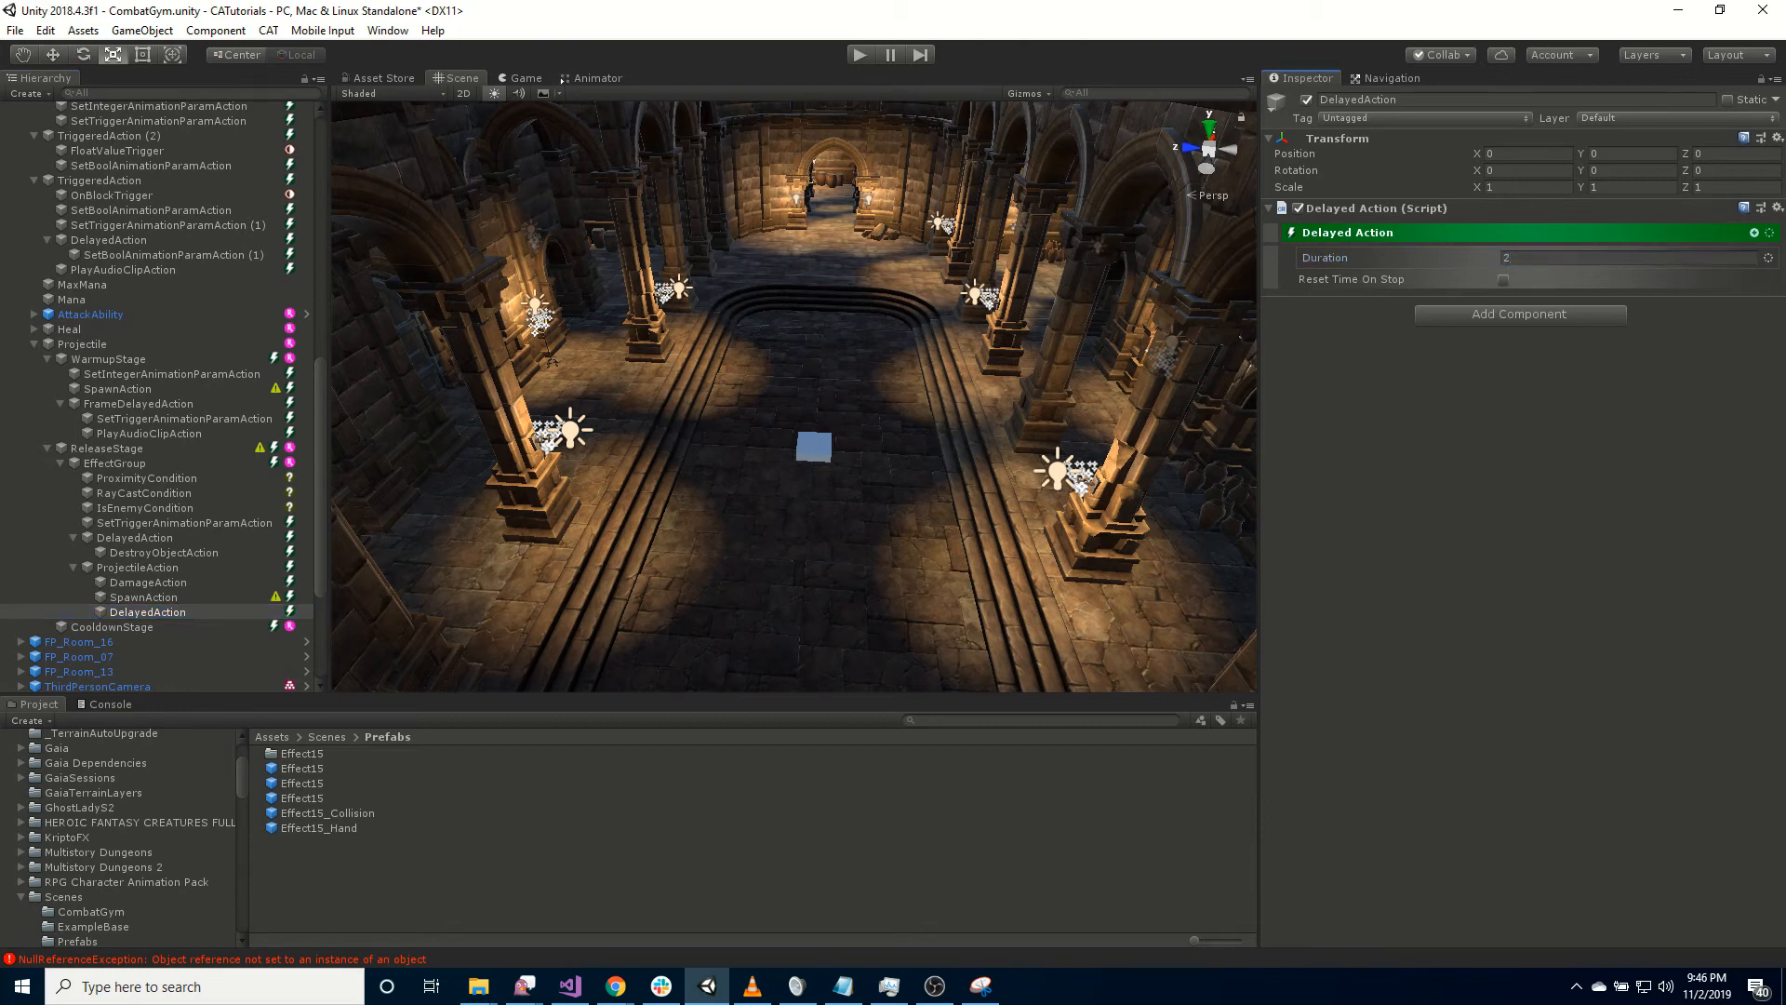
left_click(1754, 233)
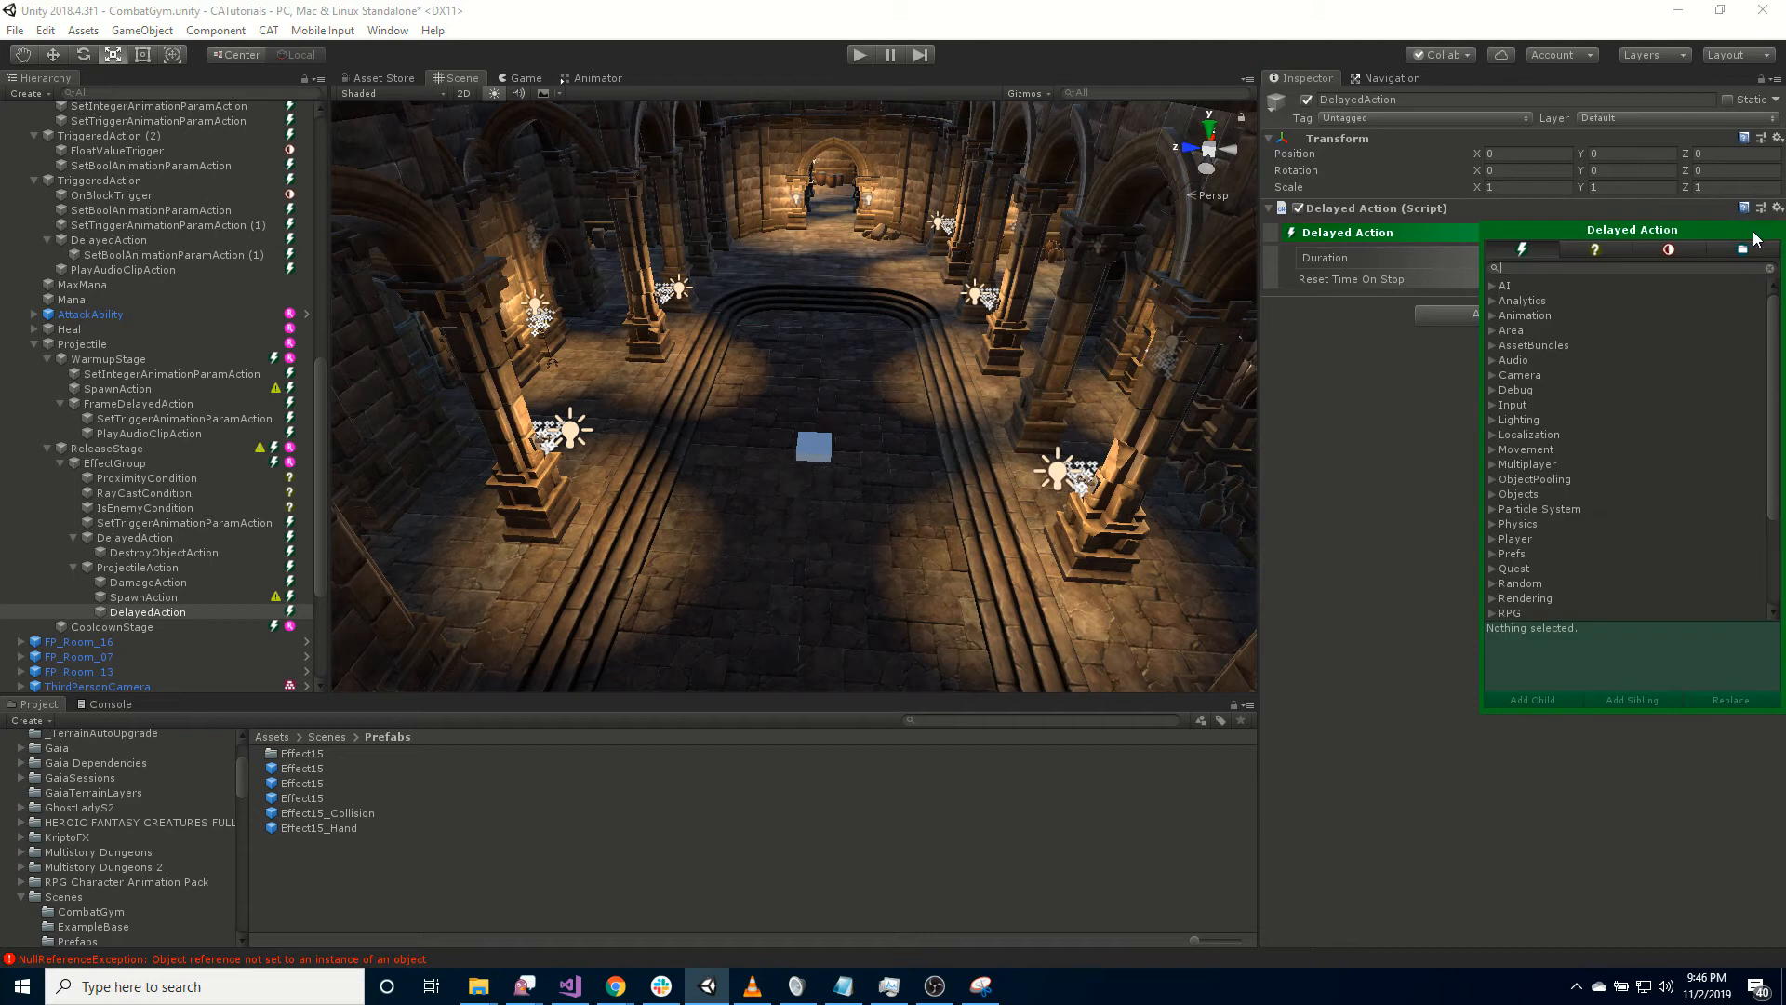
type("dest")
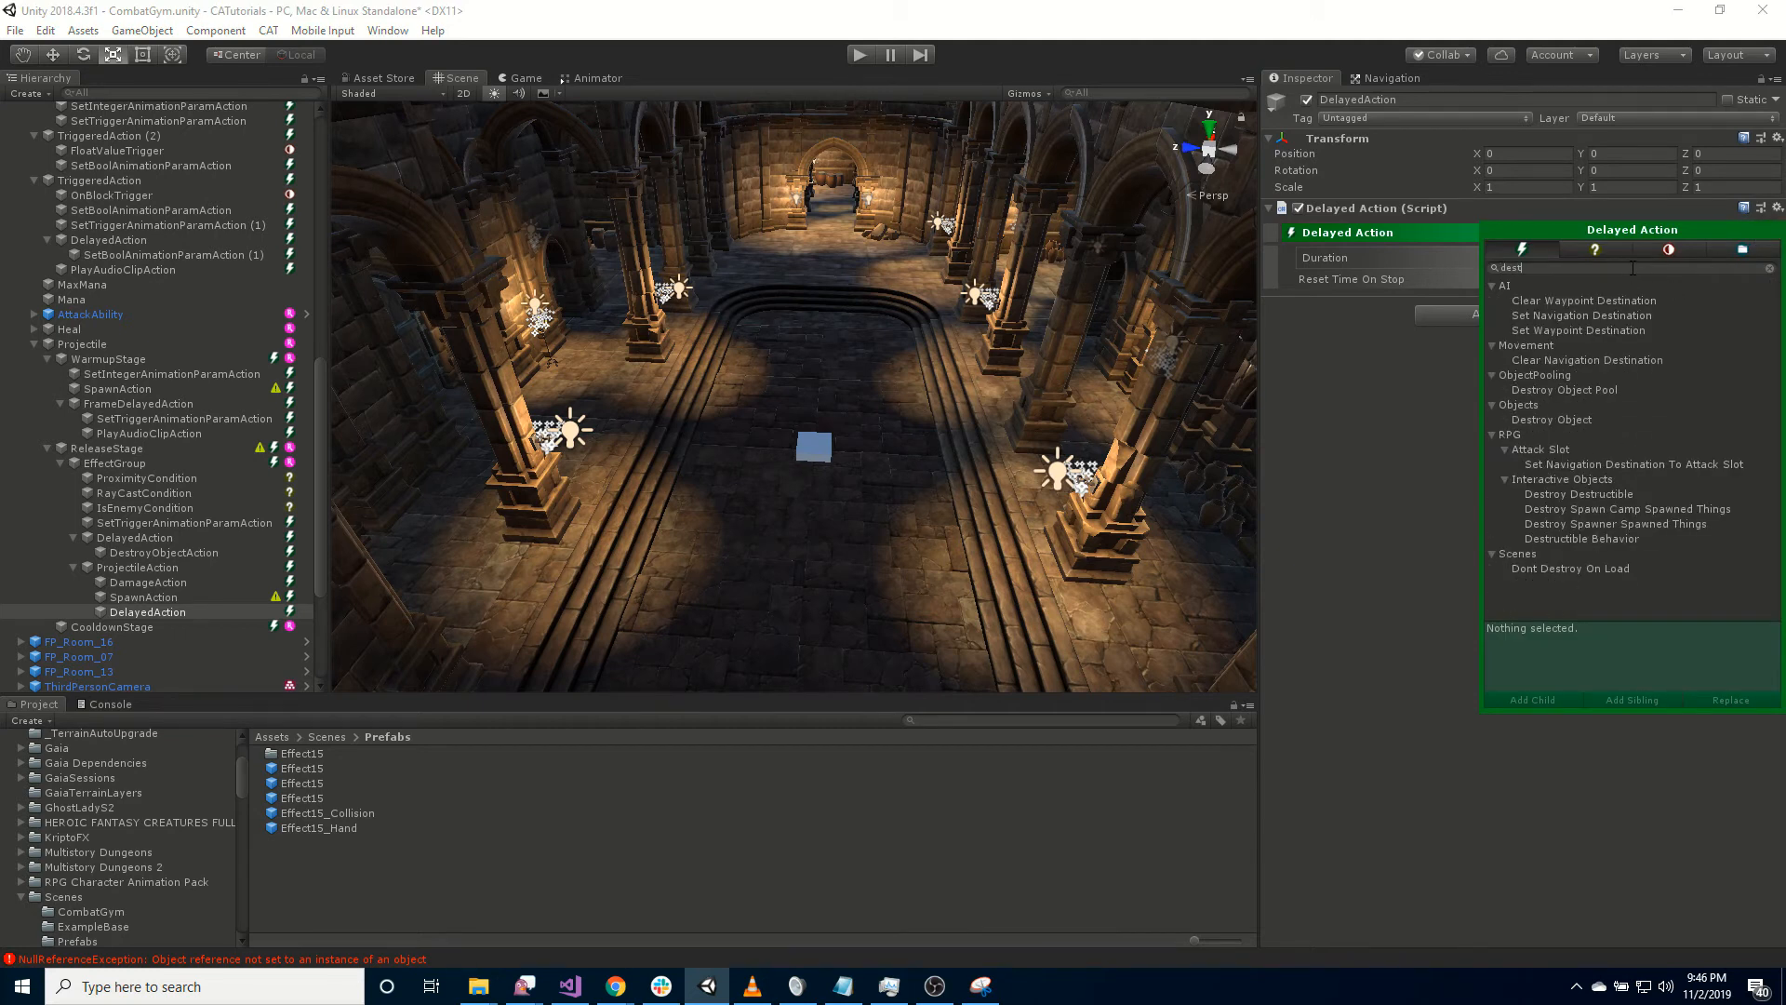
double_click(1576, 419)
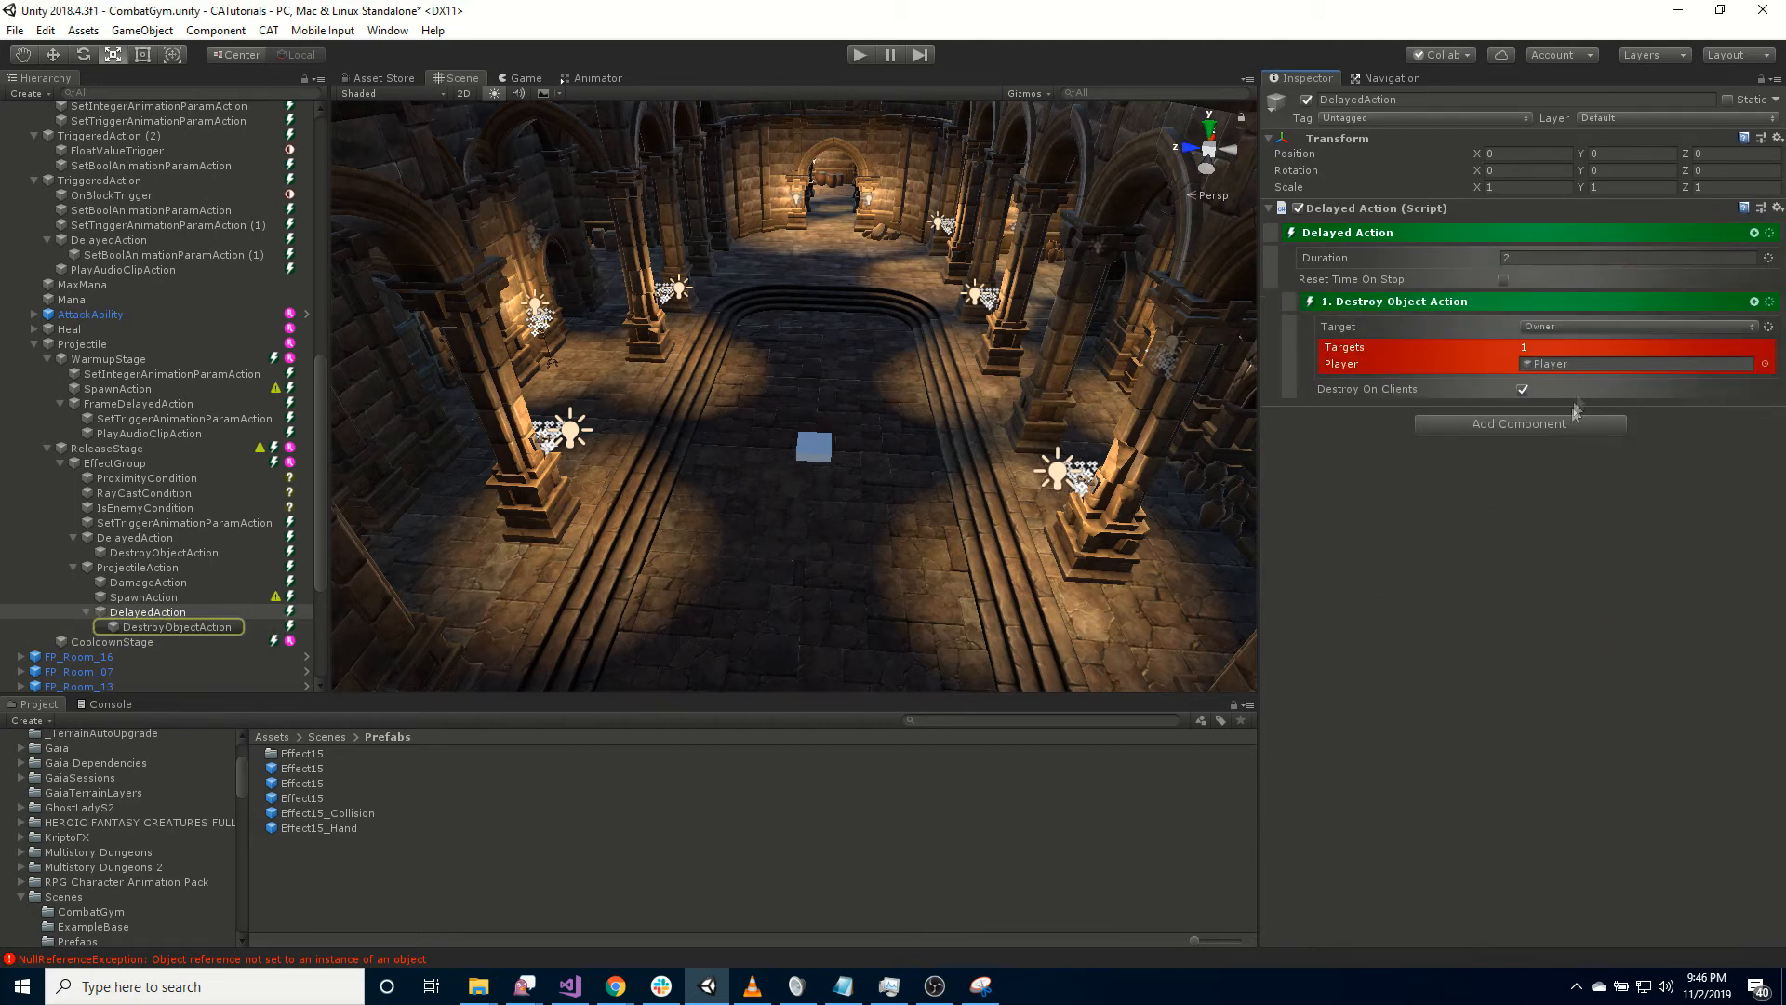
left_click(1768, 327)
mouse_move(1715, 532)
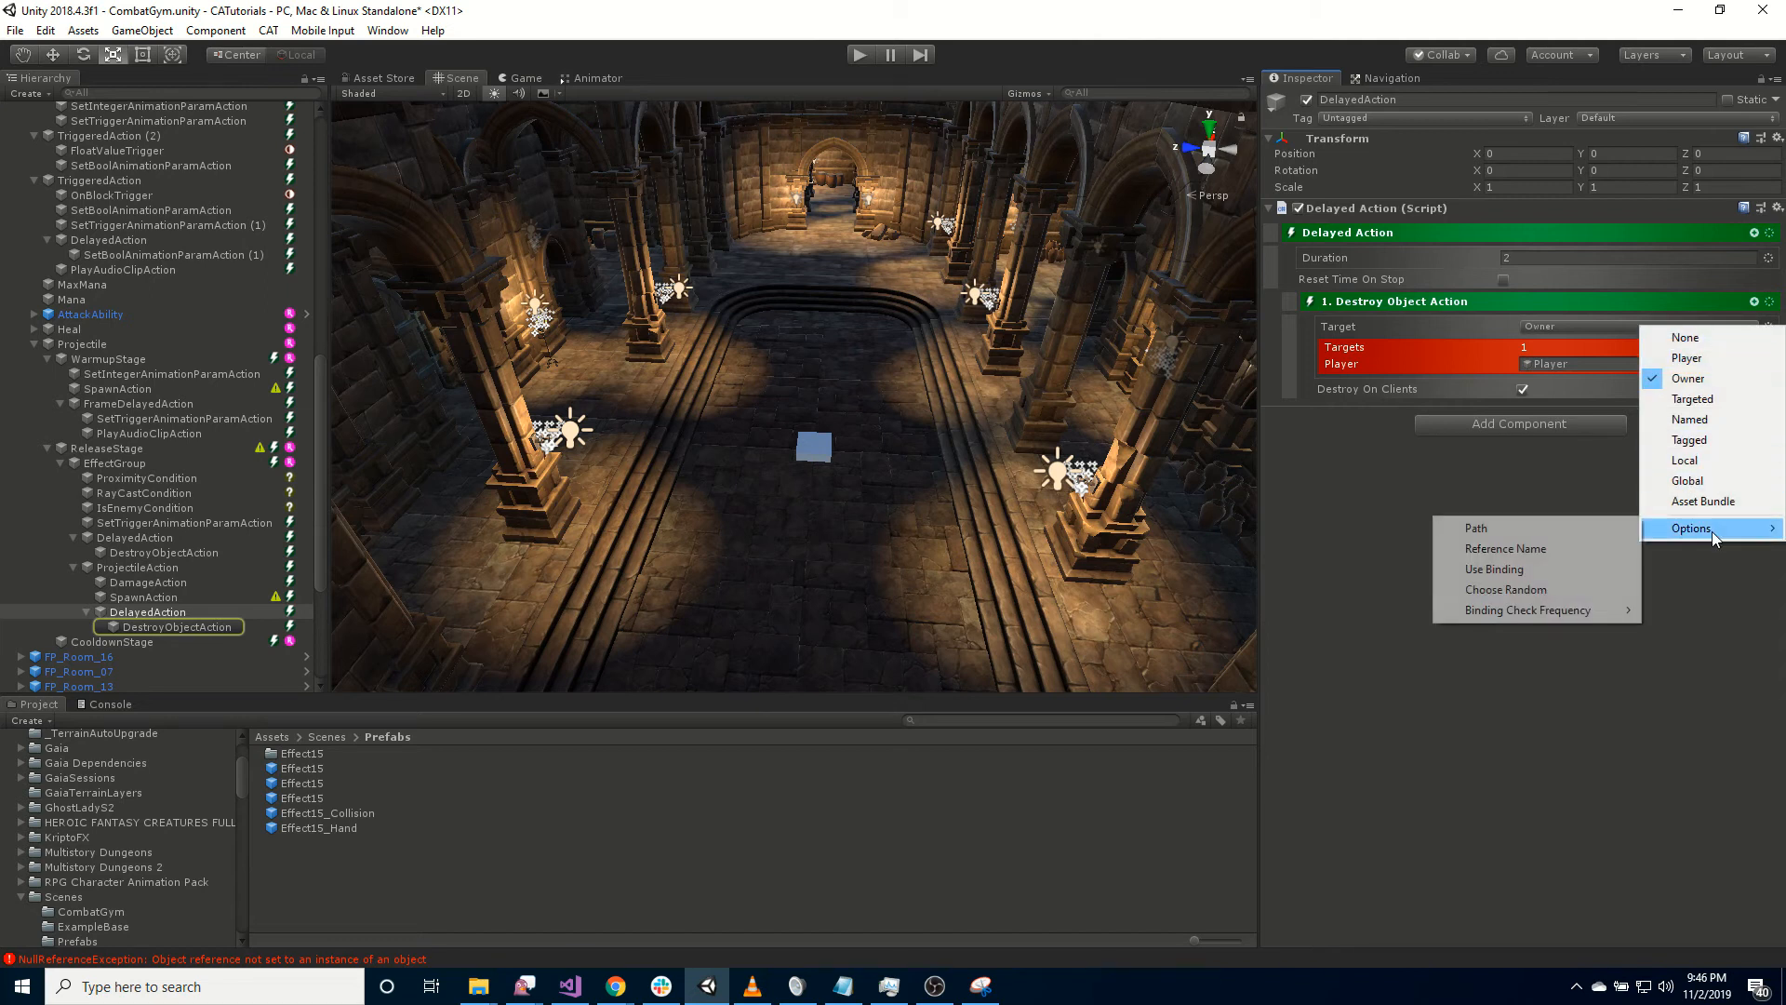
left_click(1479, 528)
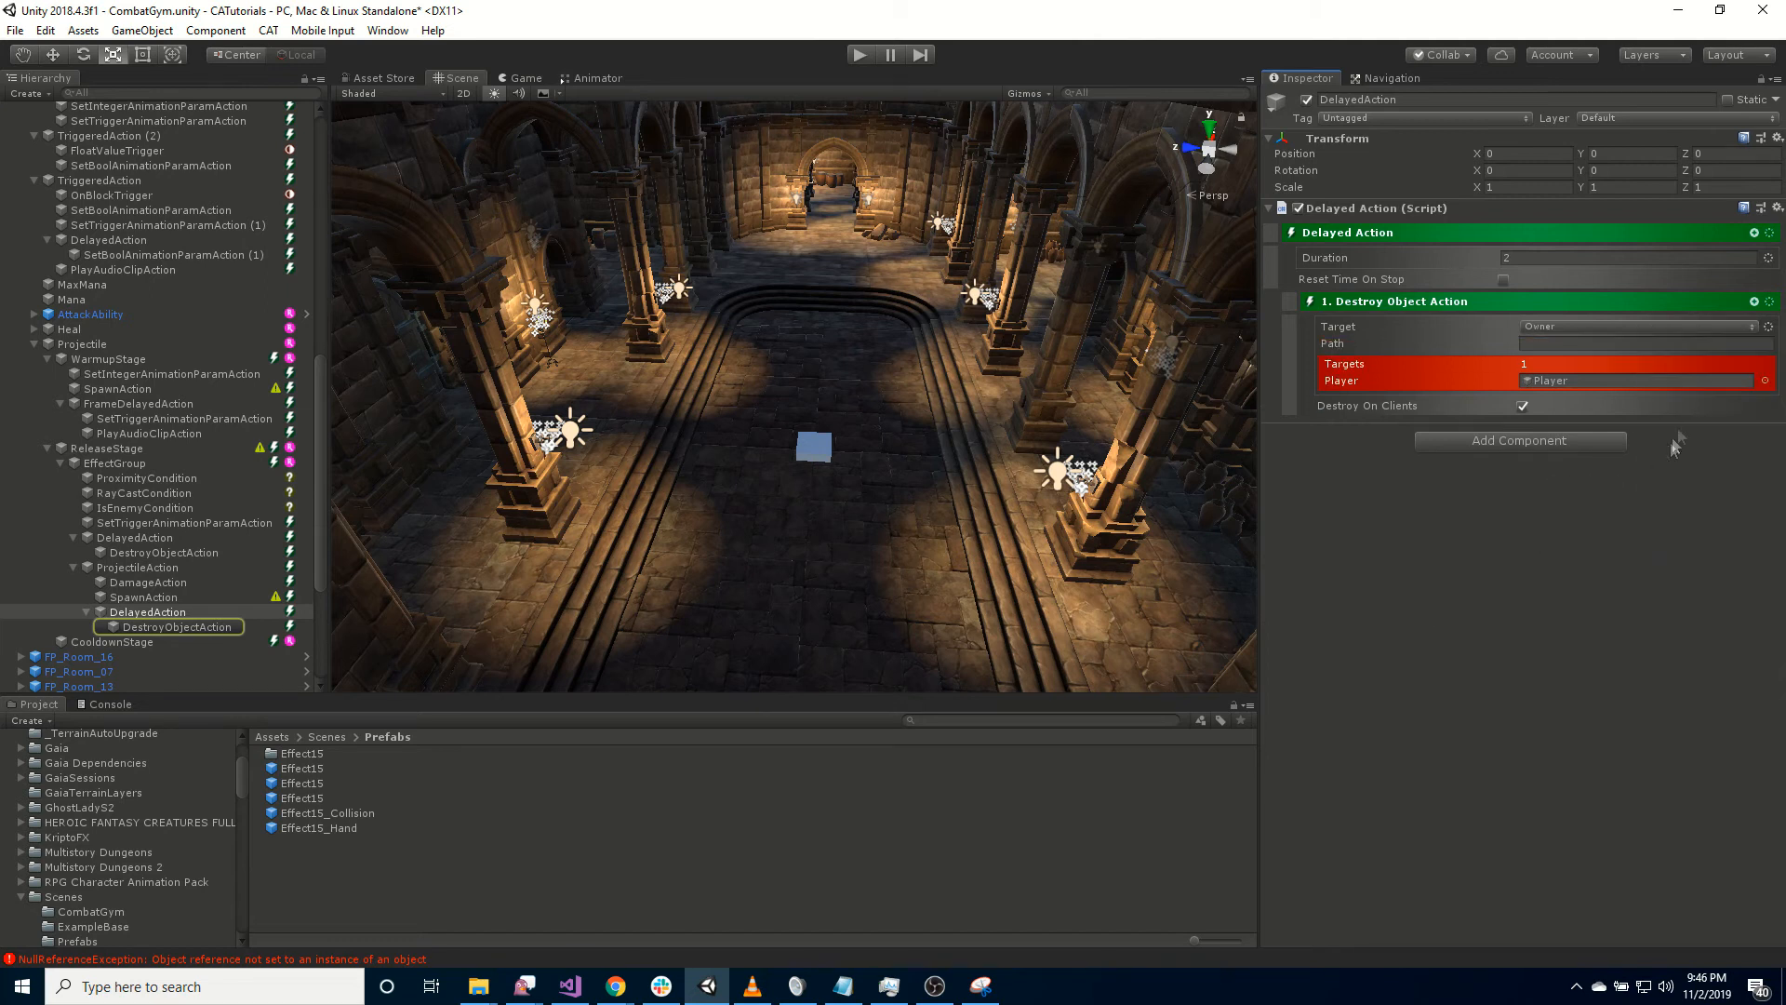
left_click(1768, 326)
mouse_move(1715, 533)
left_click(1479, 524)
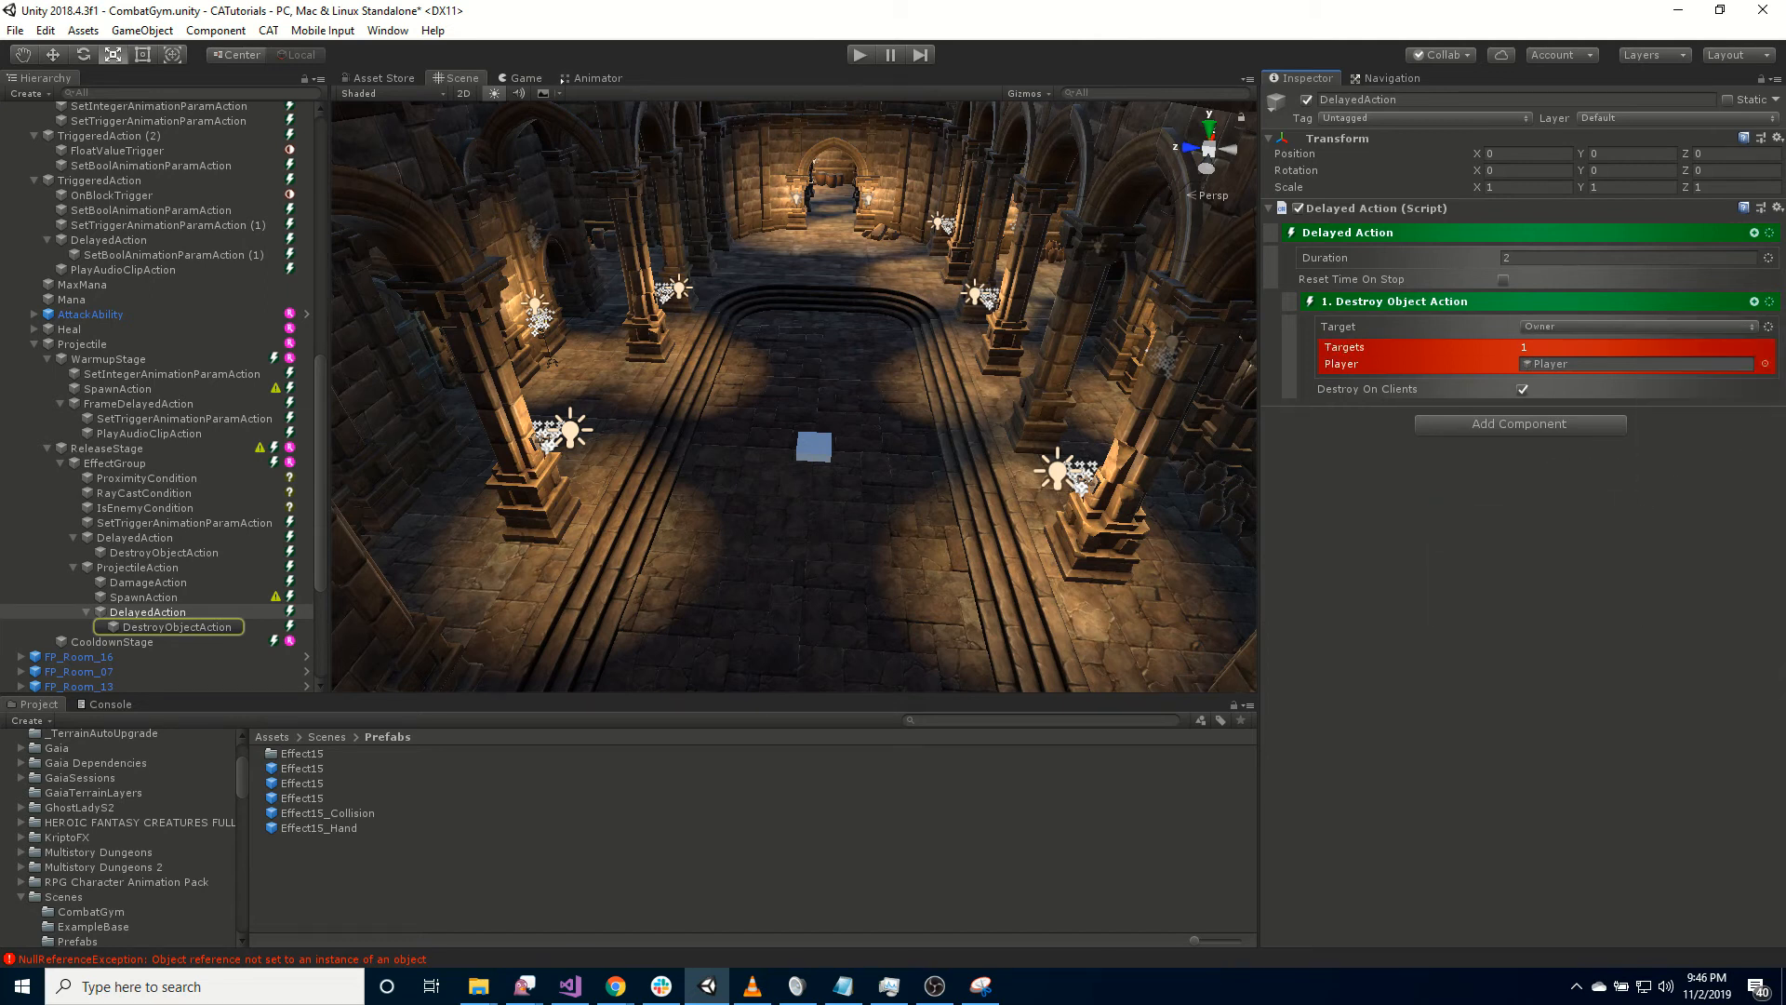
Set the new Destroy Object Action's Target to Local with the reference name Impact.
left_click(1769, 327)
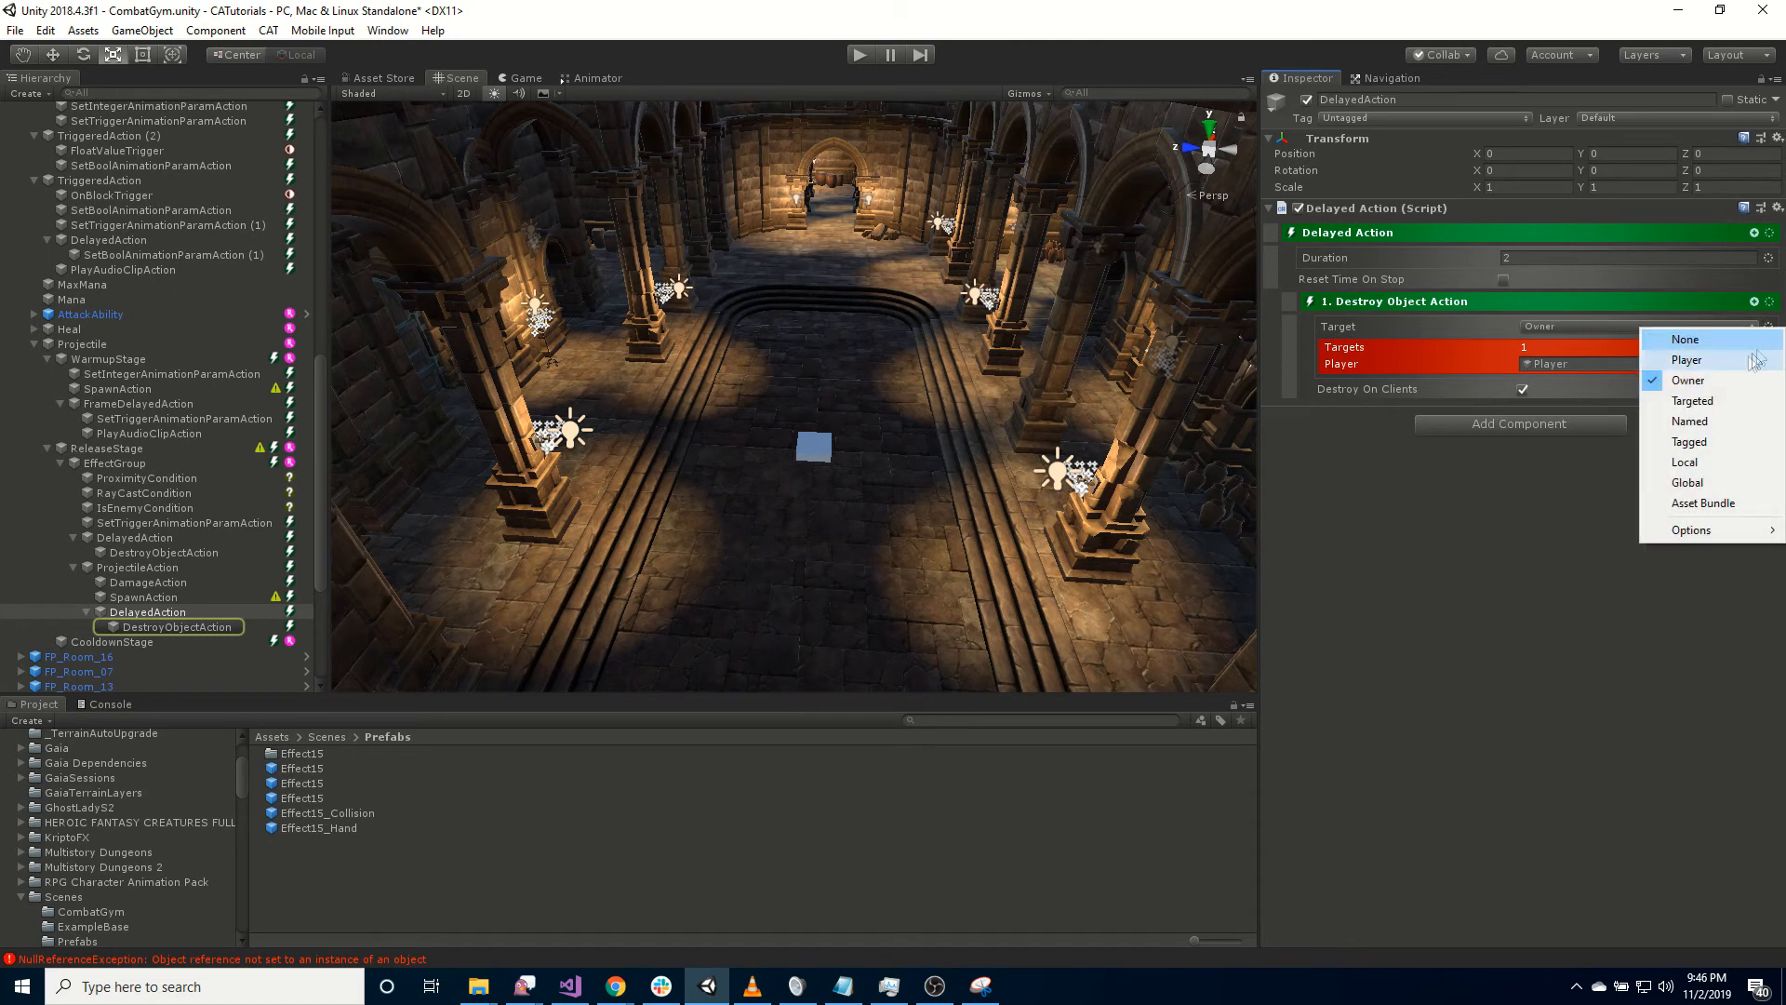
left_click(1708, 465)
type("Impact")
left_click(1582, 446)
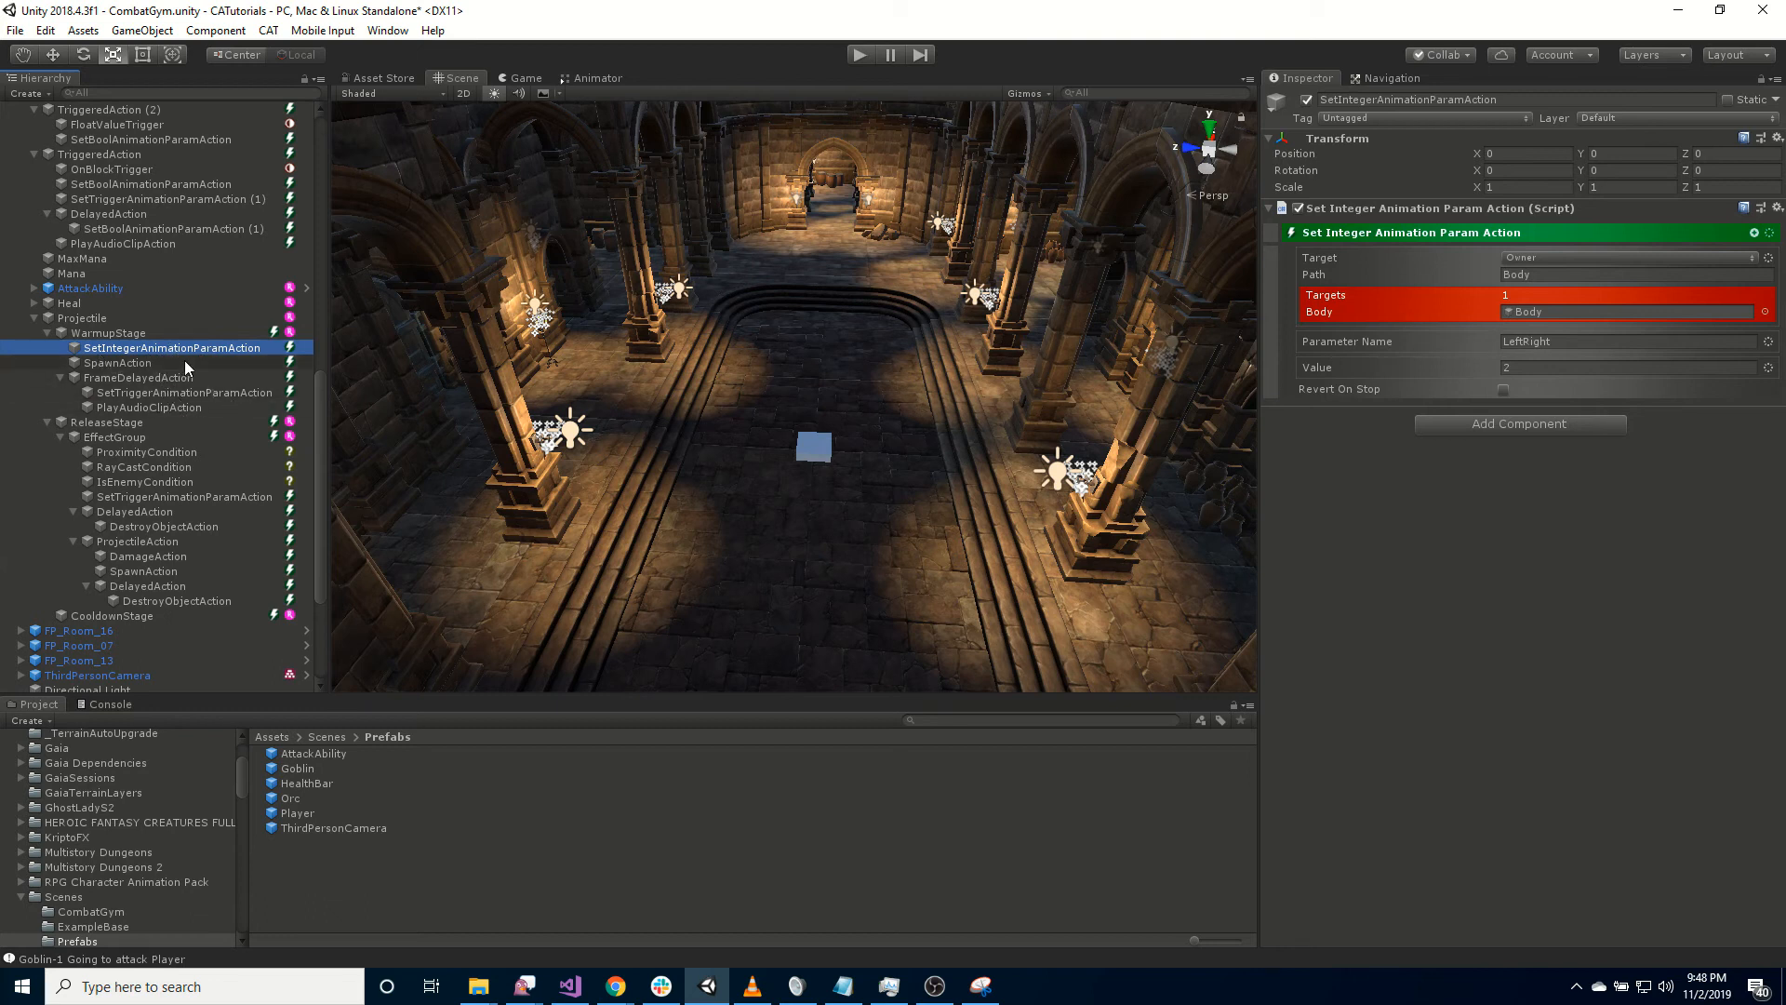
Duplicate the warmup stage's Set Integer Animation Param Action directly below the original, with parameter name Action and value 1.
key("ctrl+d")
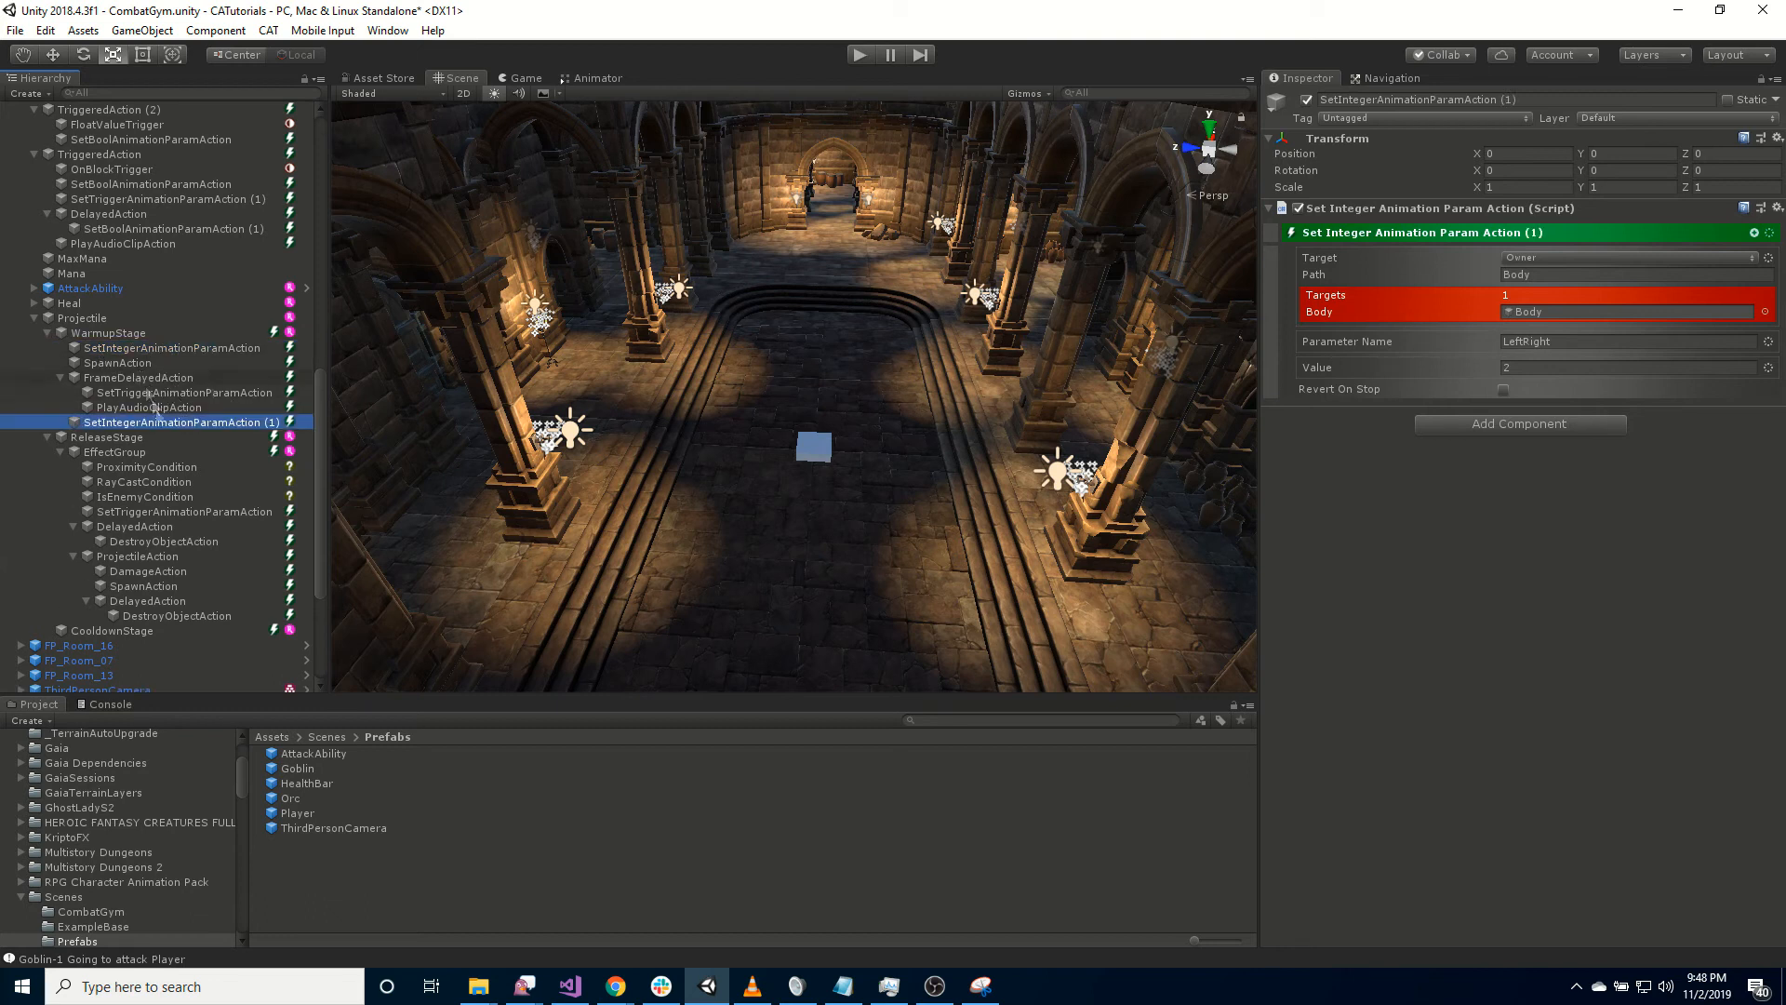
left_click_drag(155, 422, 125, 352)
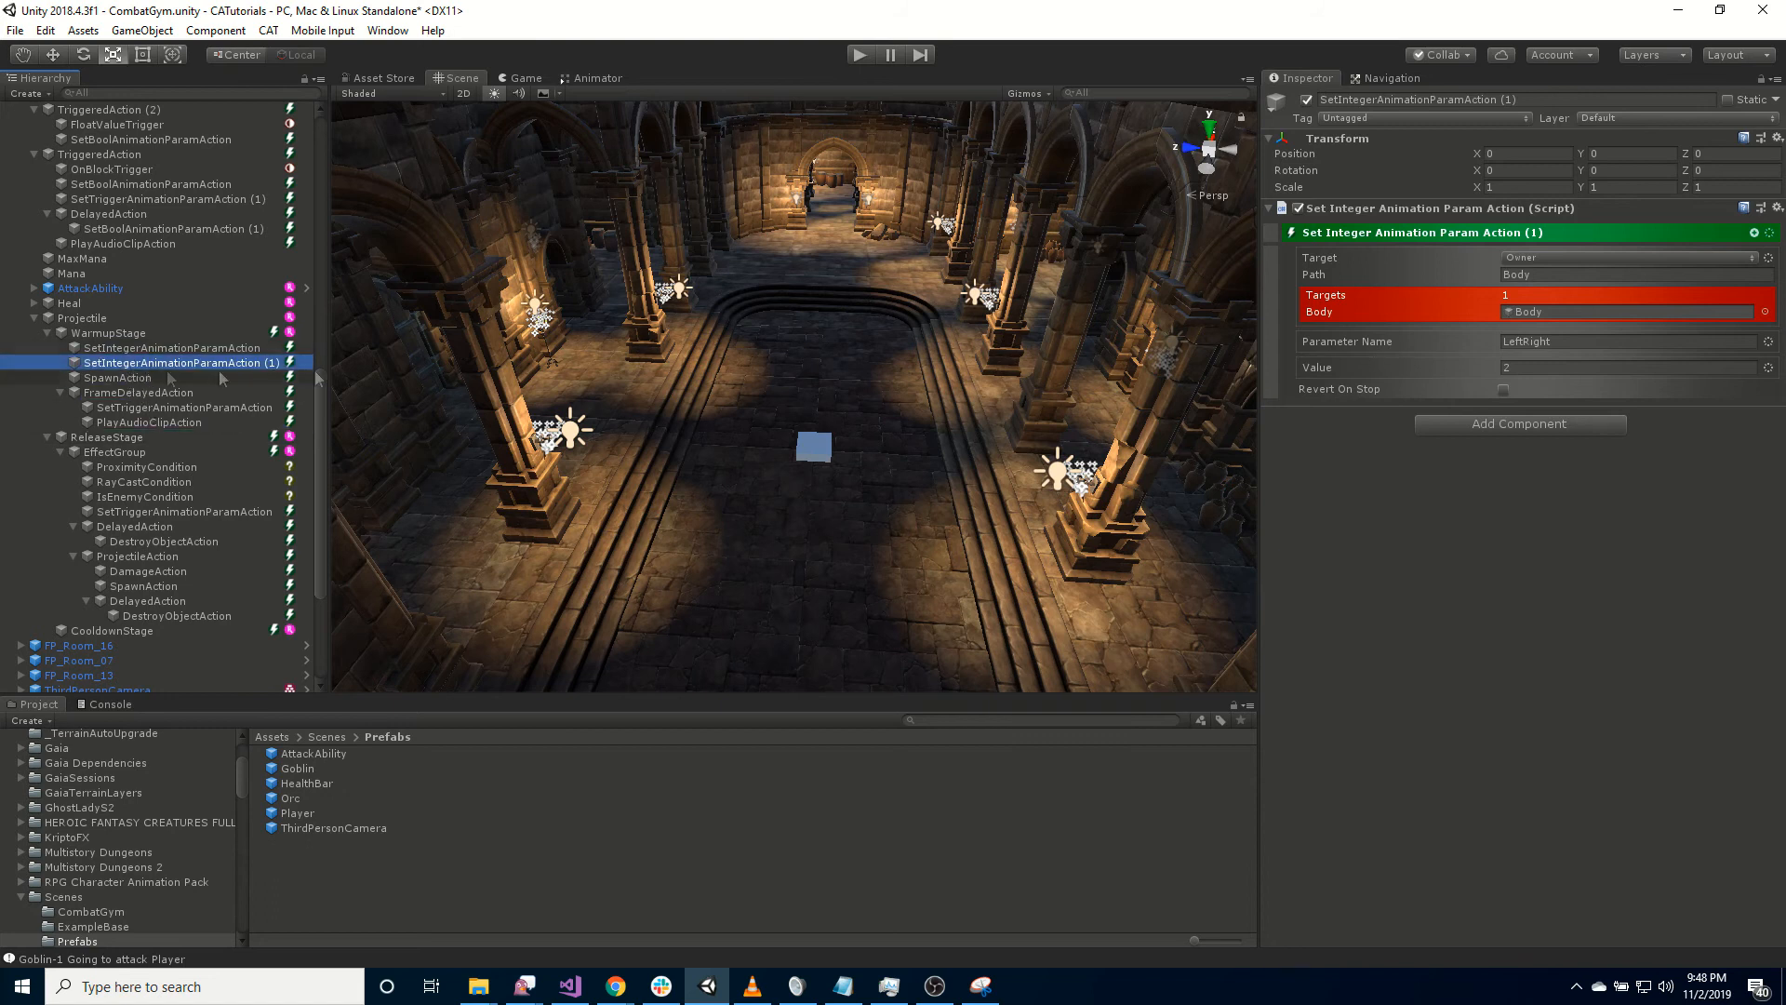
left_click(1540, 342)
type("Action")
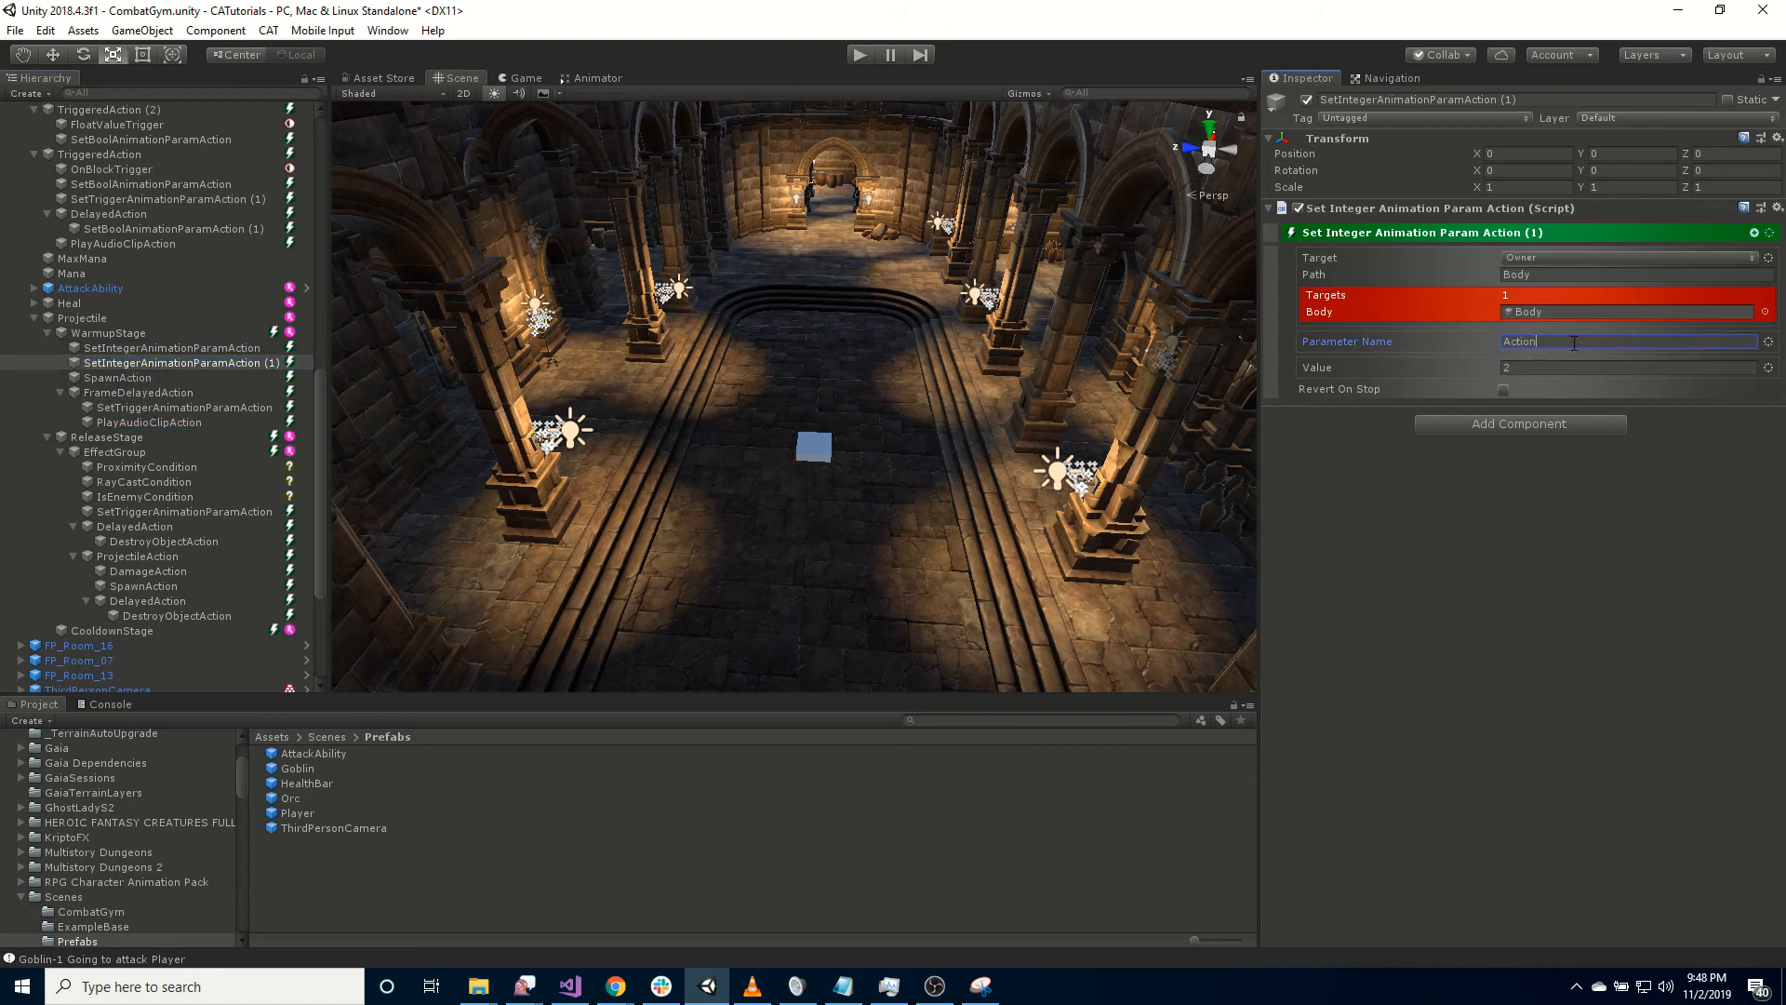
key("Tab")
left_click(1417, 678)
Inspect the trigger key and the ability path of TriggeredAction (3) under the Player's Alive state.
scroll(179, 433, "up", 3)
scroll(180, 439, "down", 3)
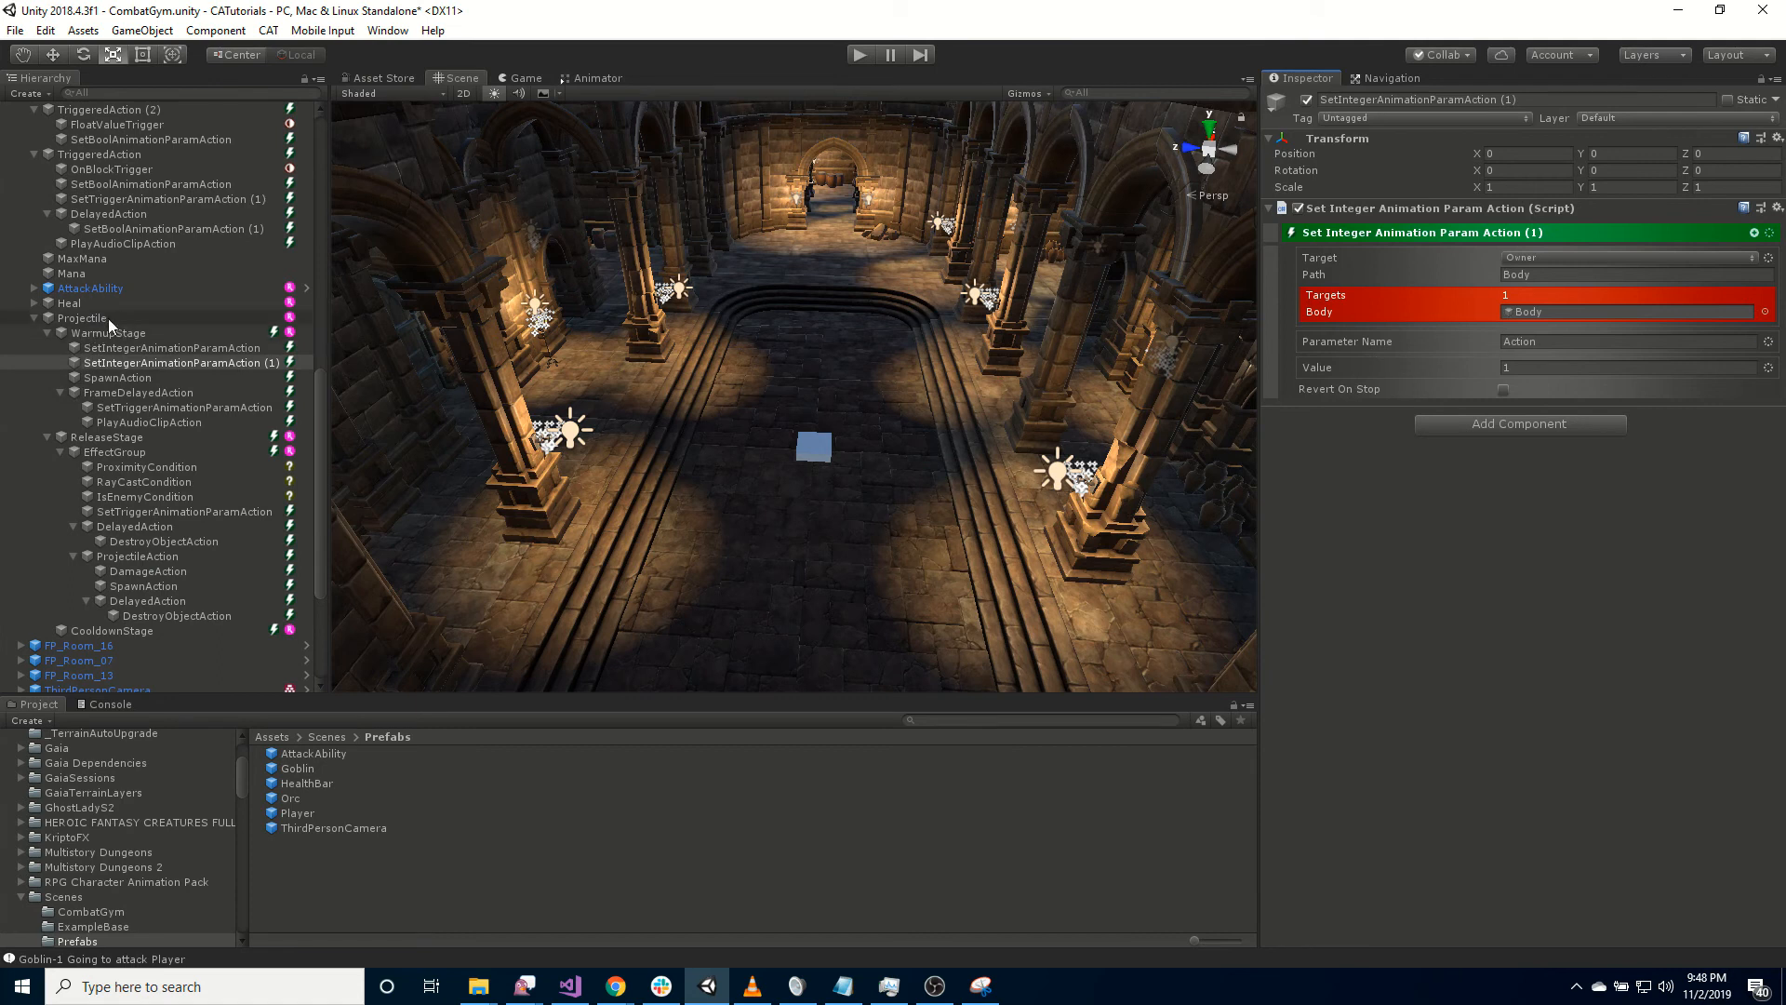
scroll(139, 307, "up", 12)
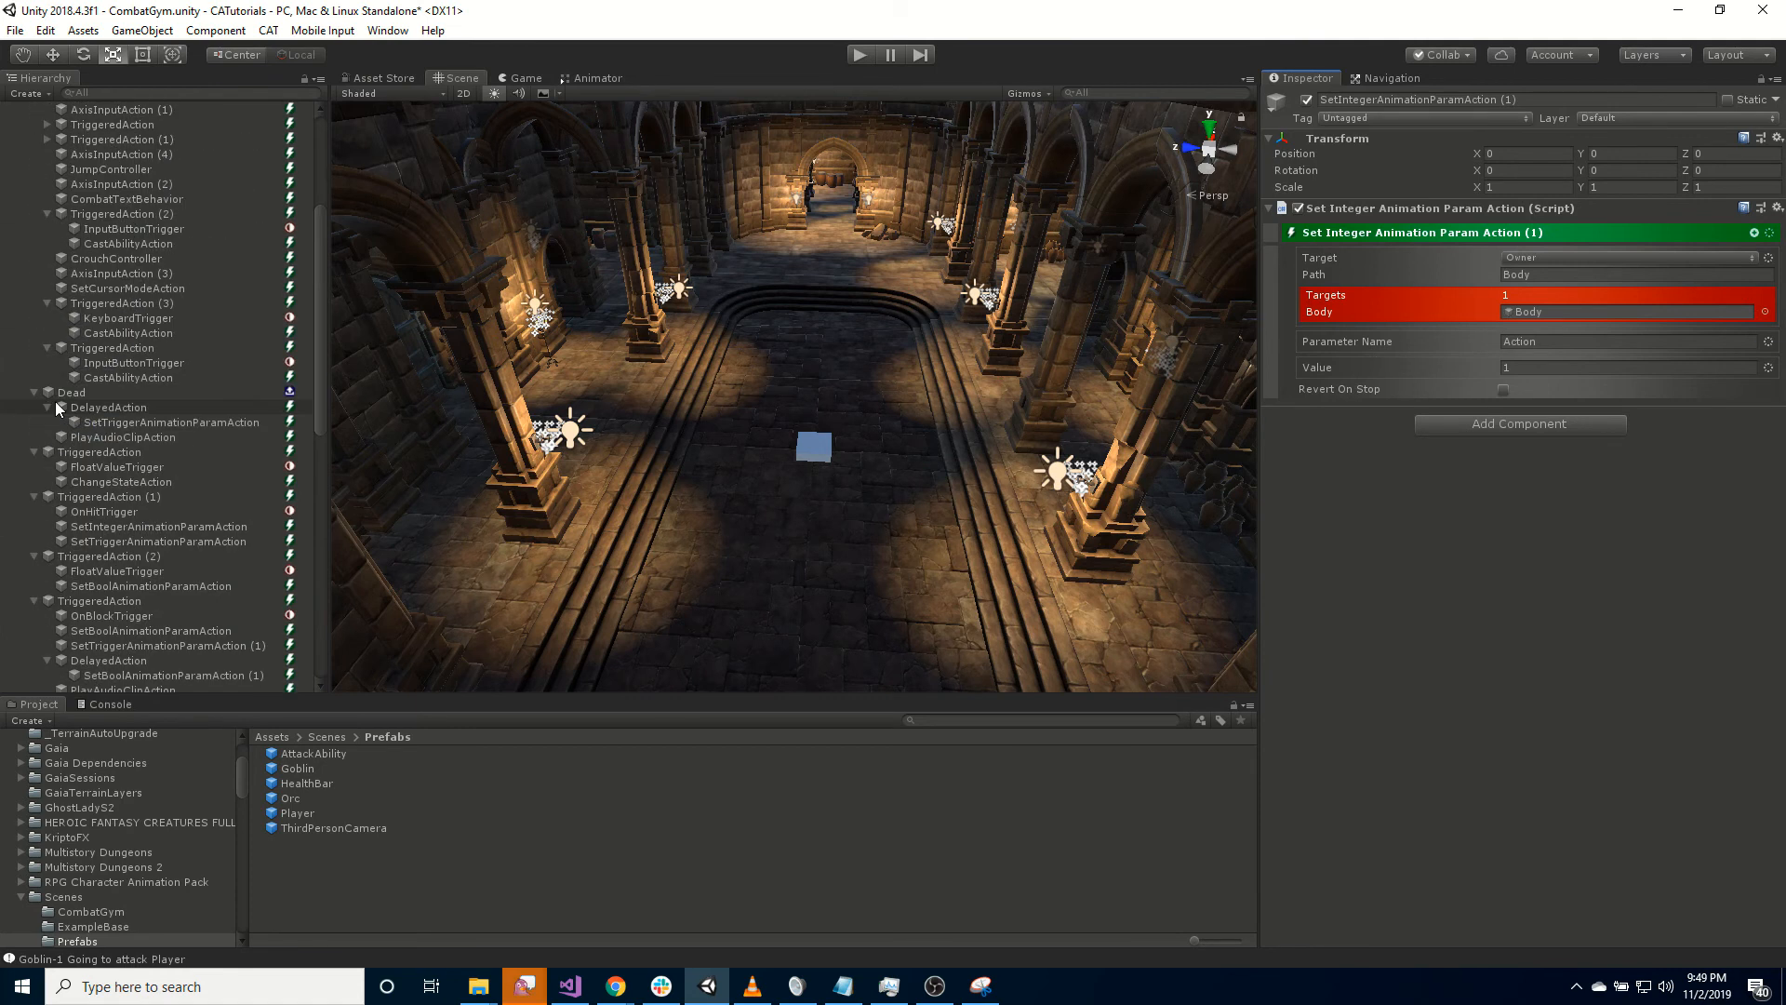
scroll(120, 411, "up", 3)
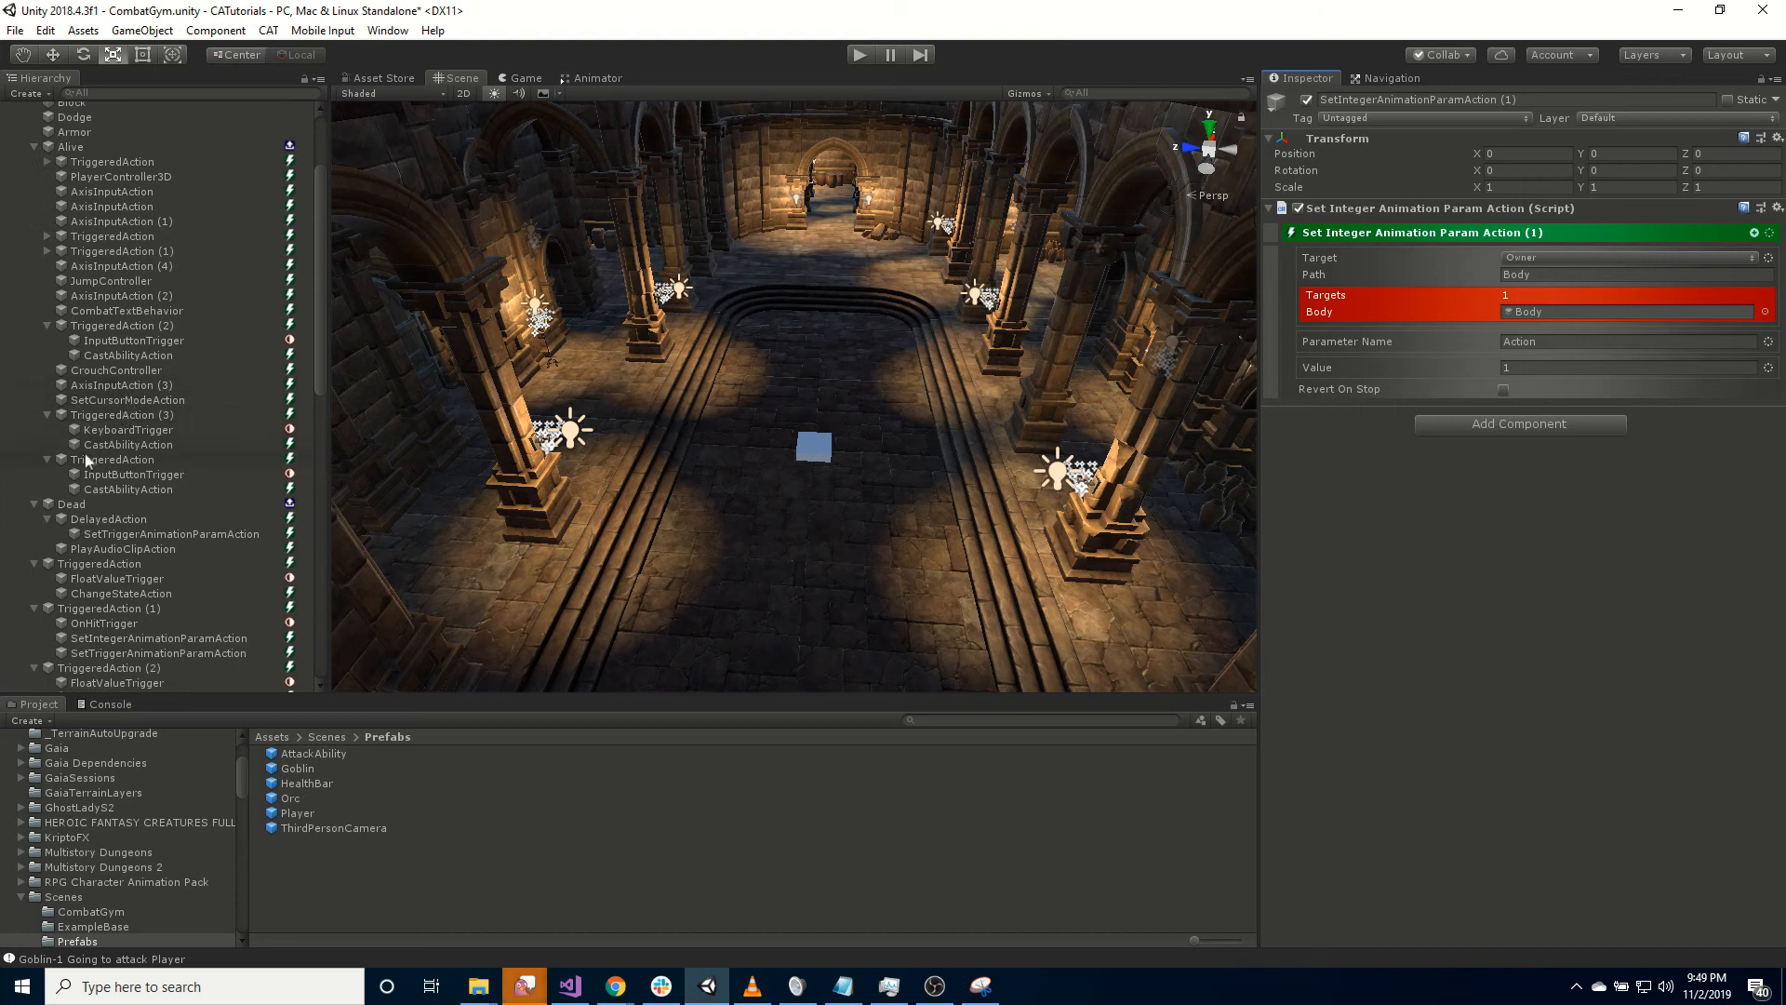
left_click(98, 415)
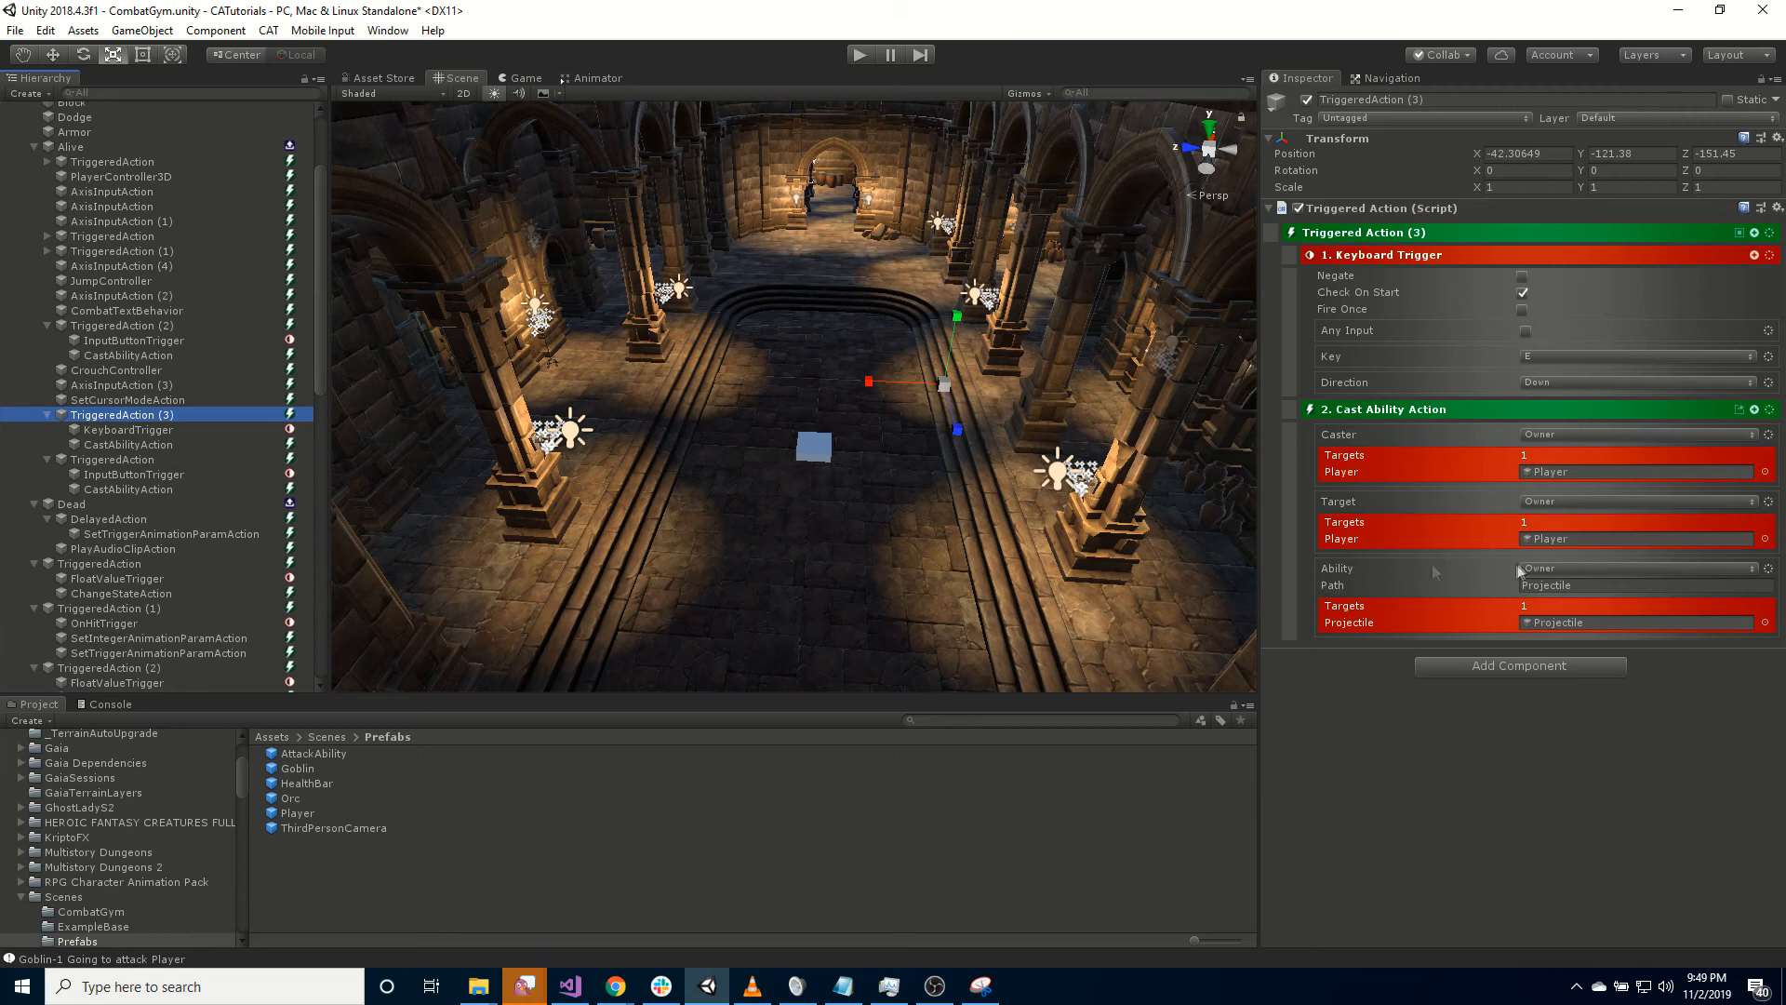
left_click(1367, 590)
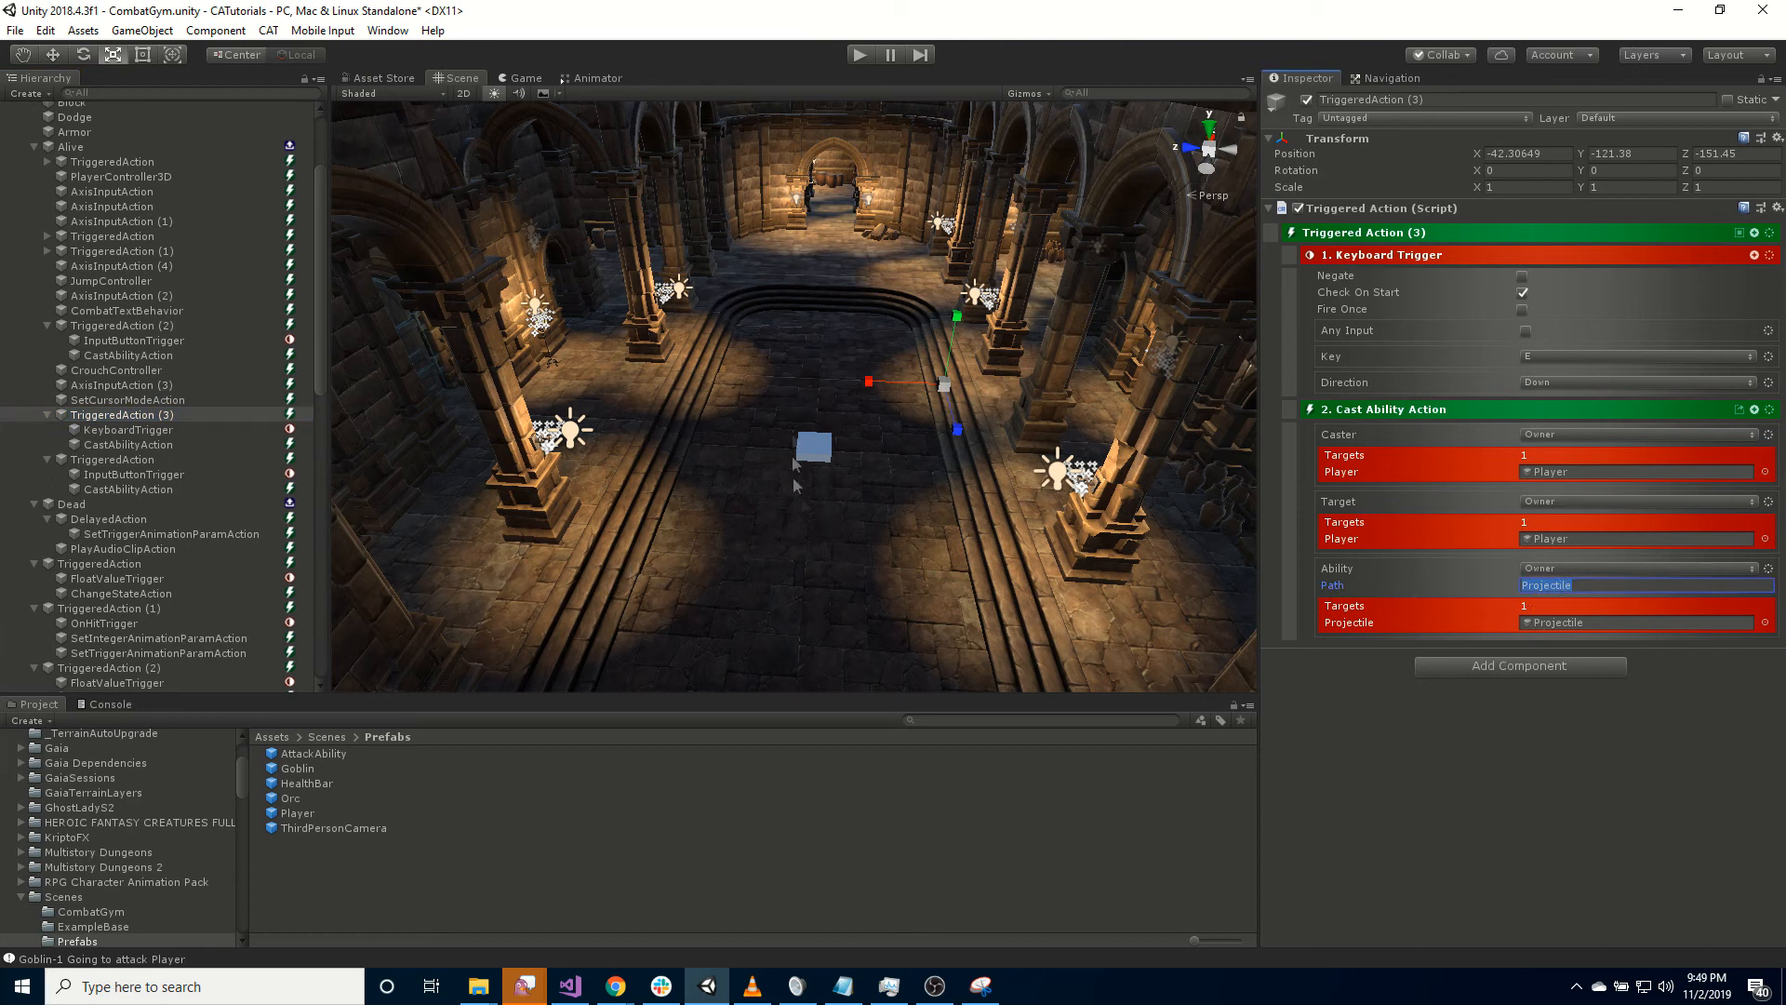
Play-test the scene by moving the Player into the arena and casting the Projectile ability repeatedly near the goblins, and end play mode.
left_click(860, 54)
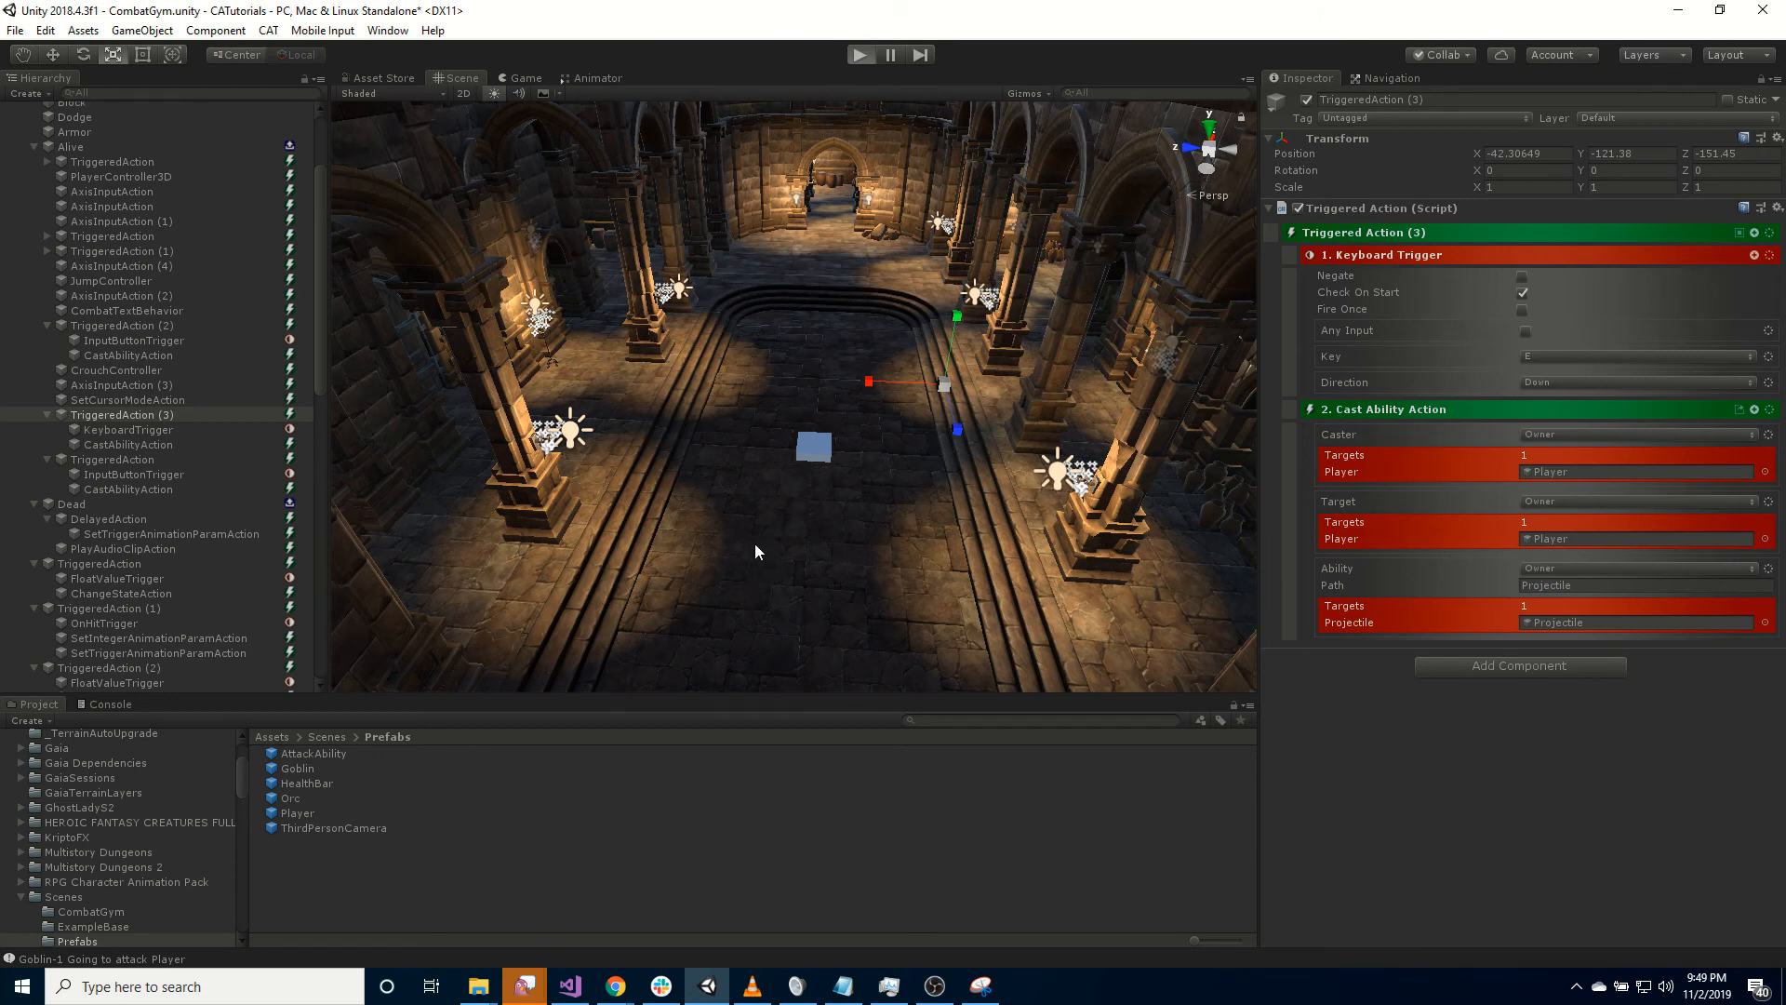
key("w")
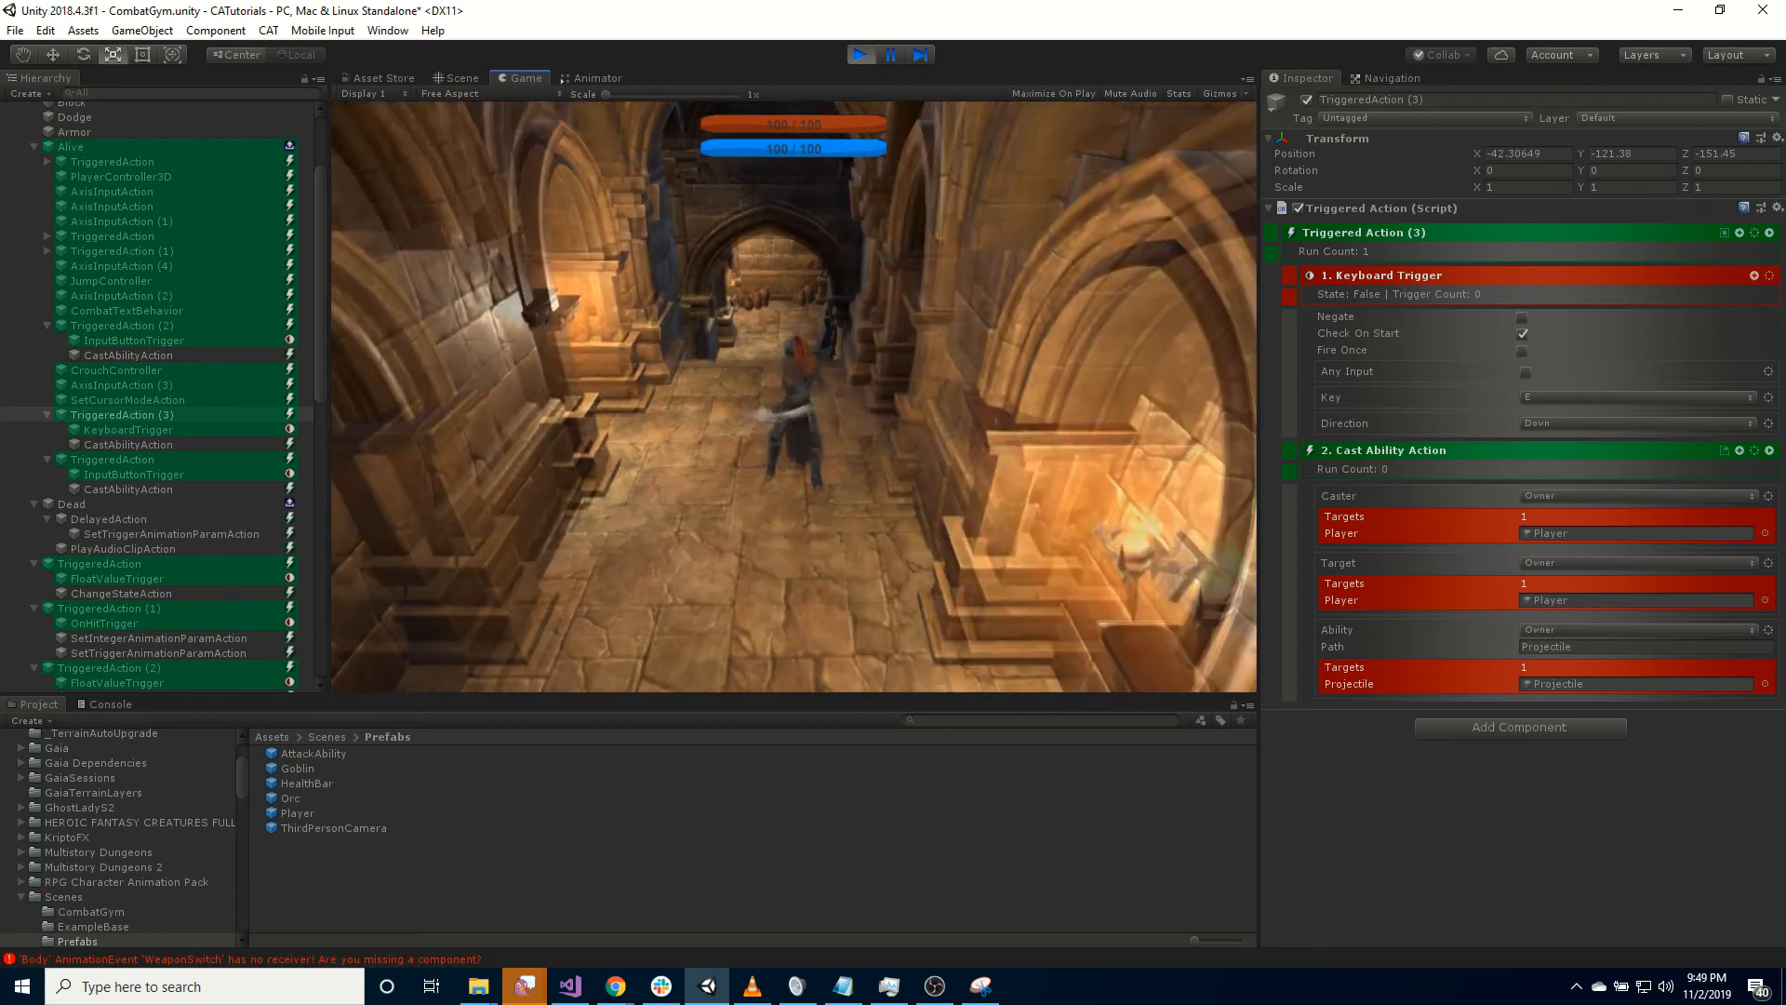
key("w")
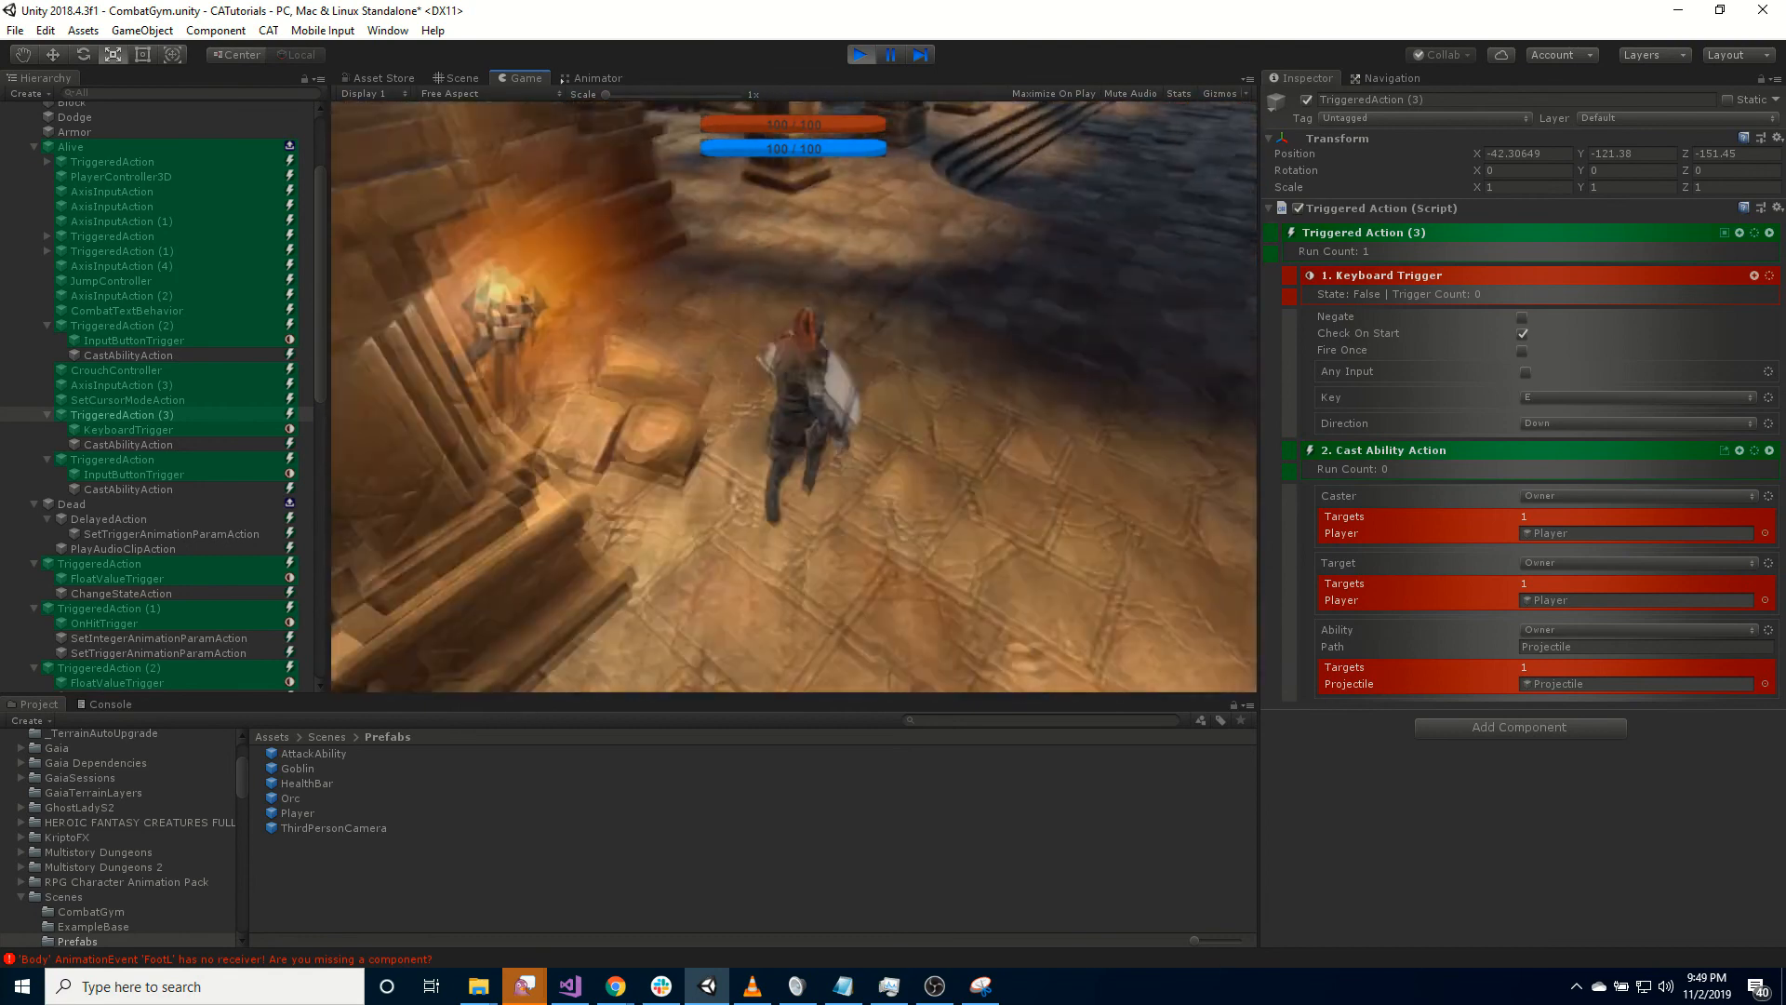
key("w")
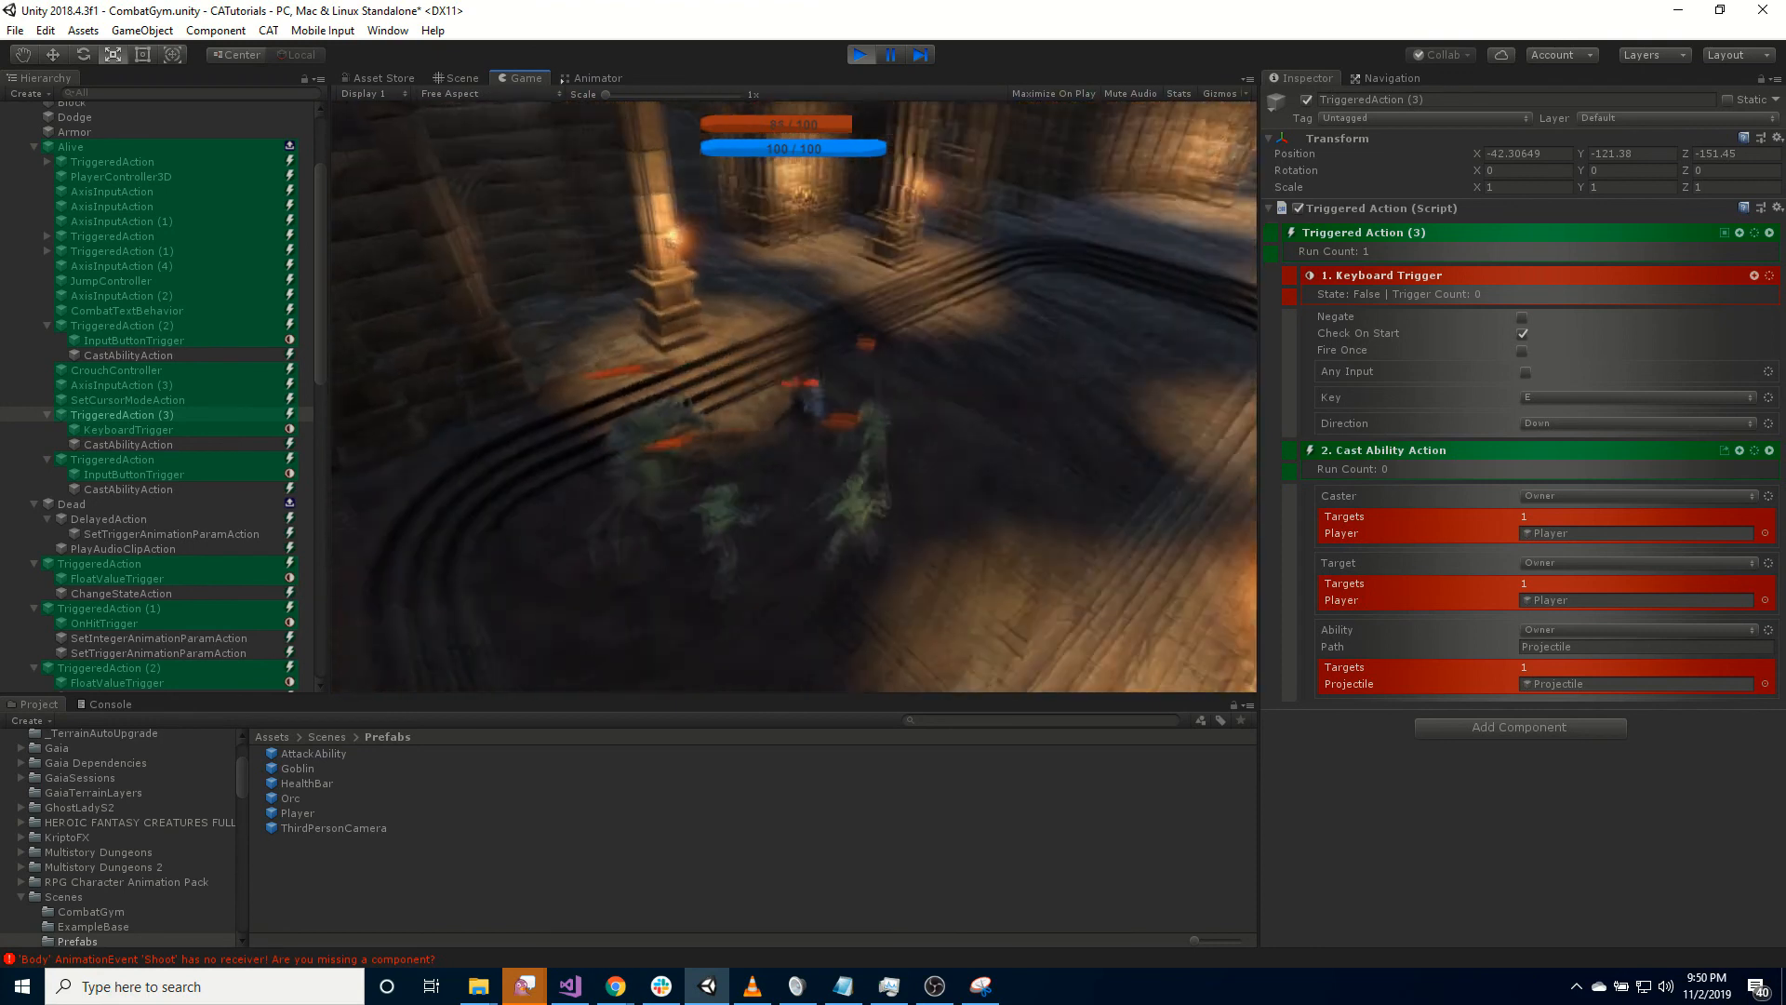
key("e")
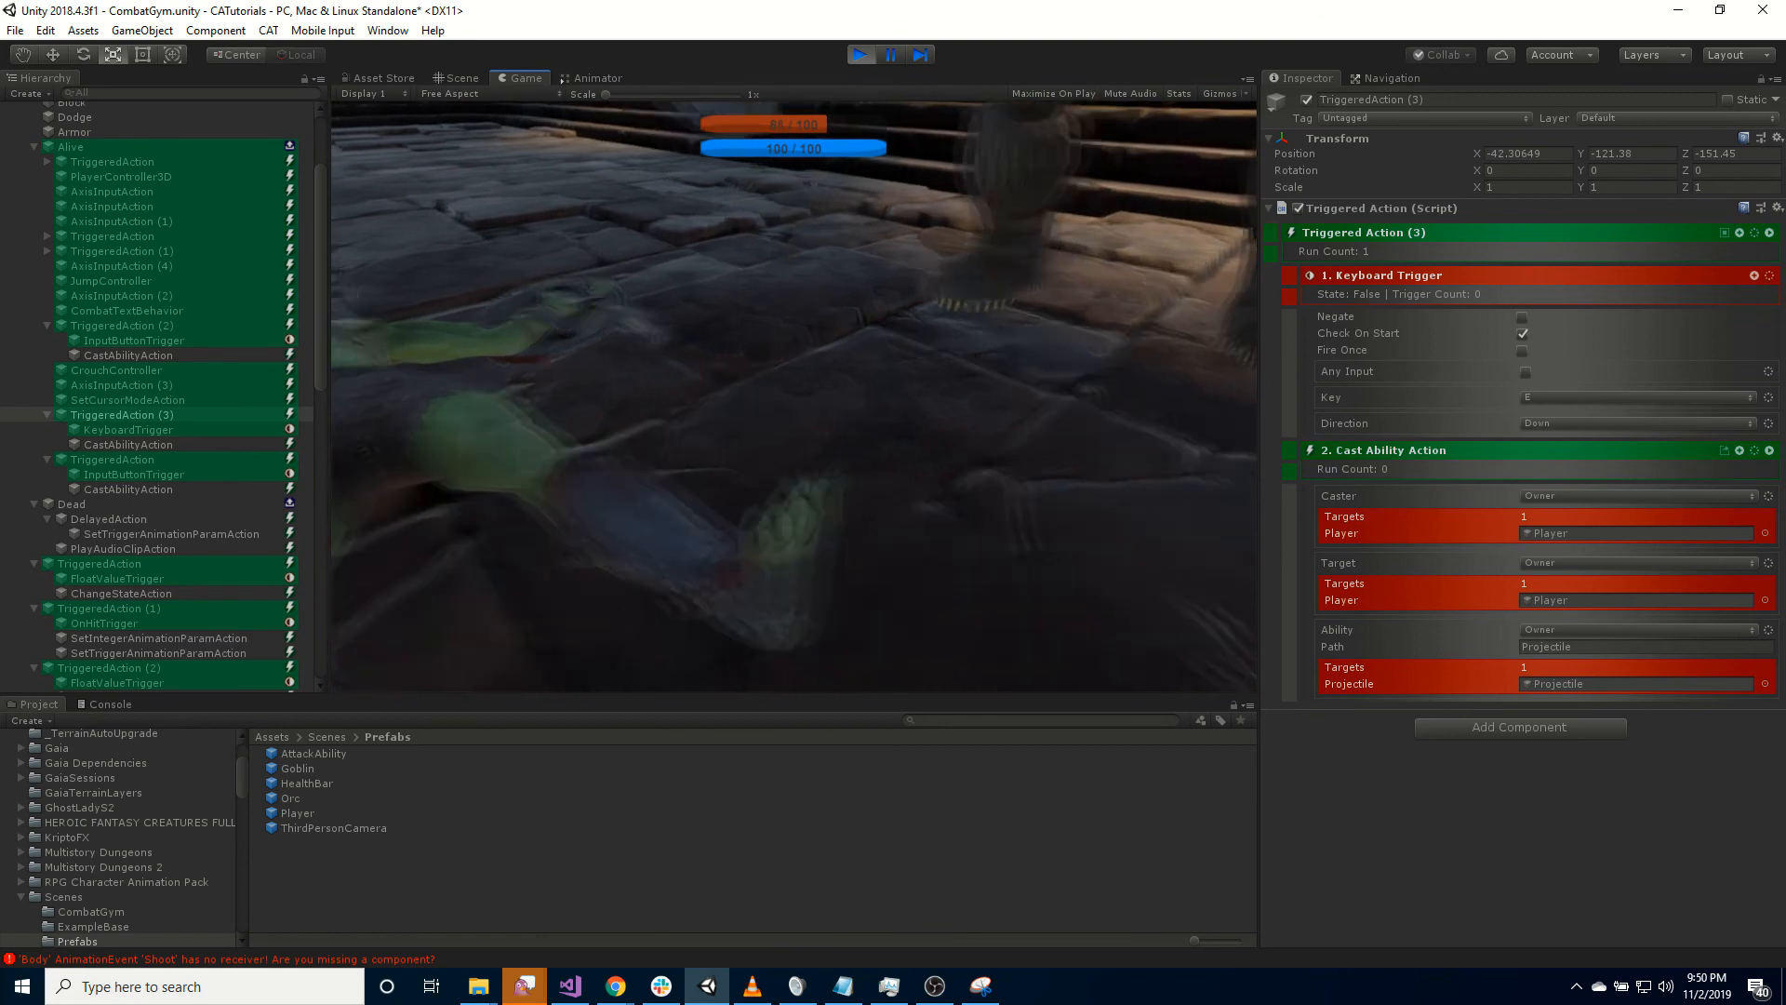
key("s")
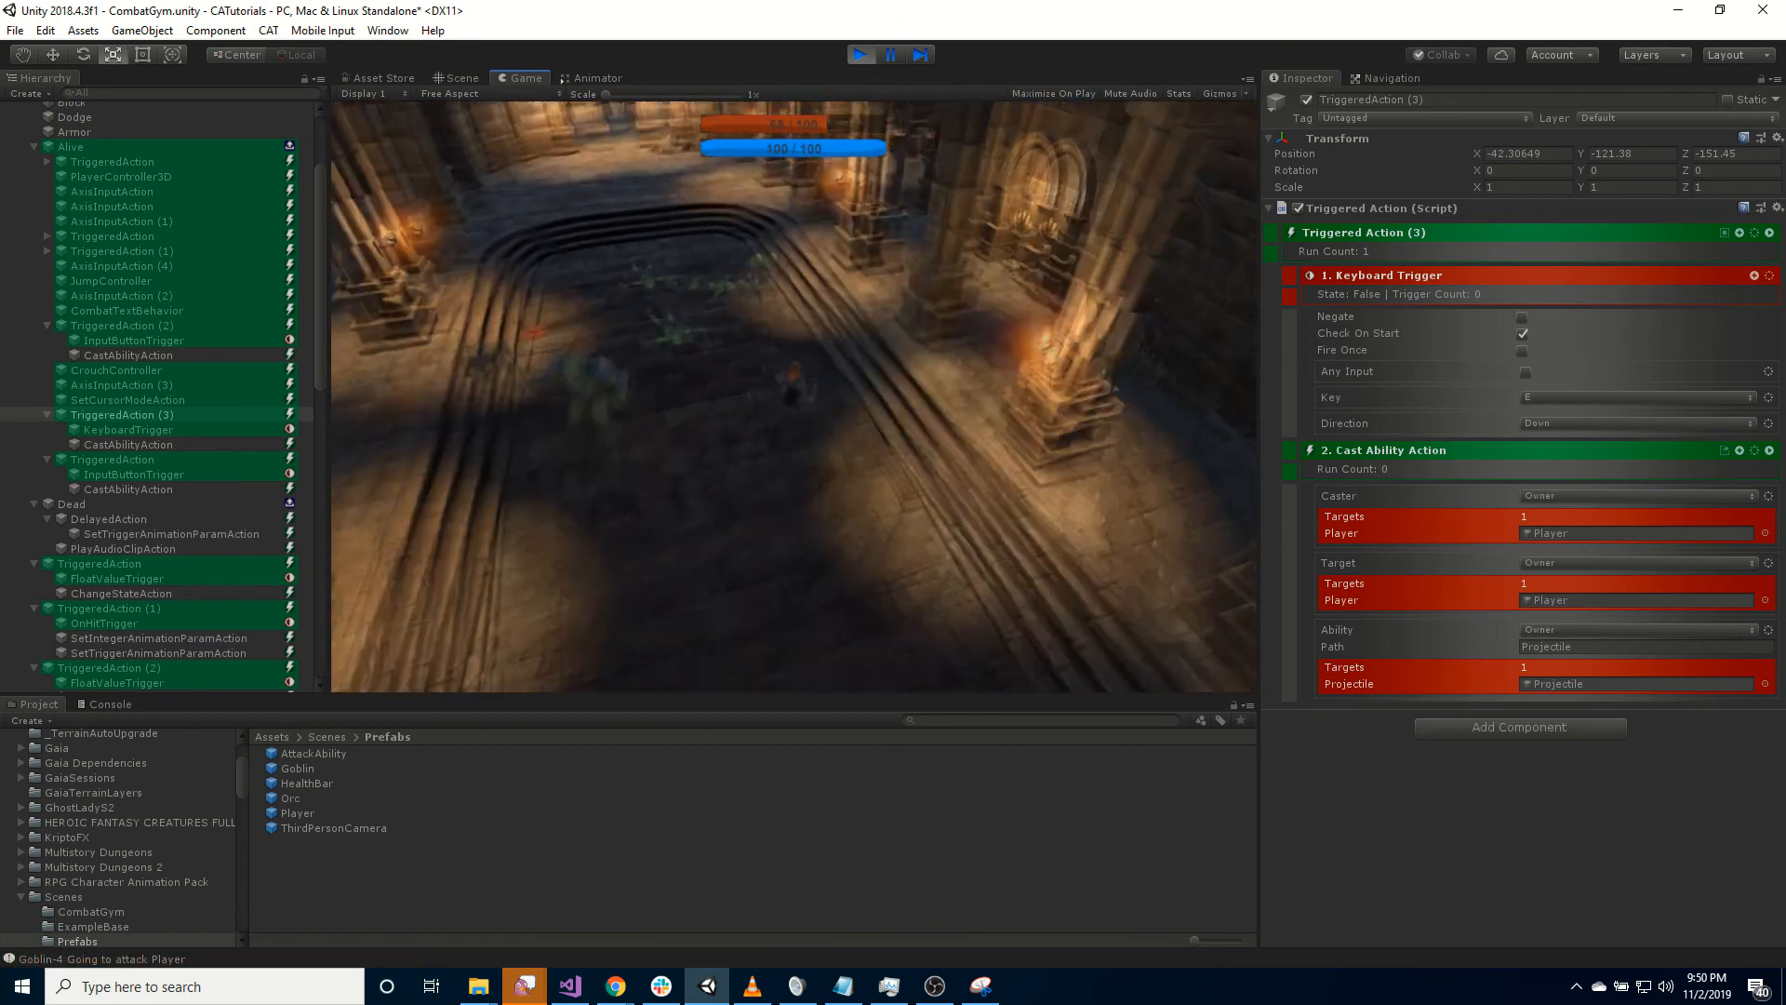
key("s")
key("e")
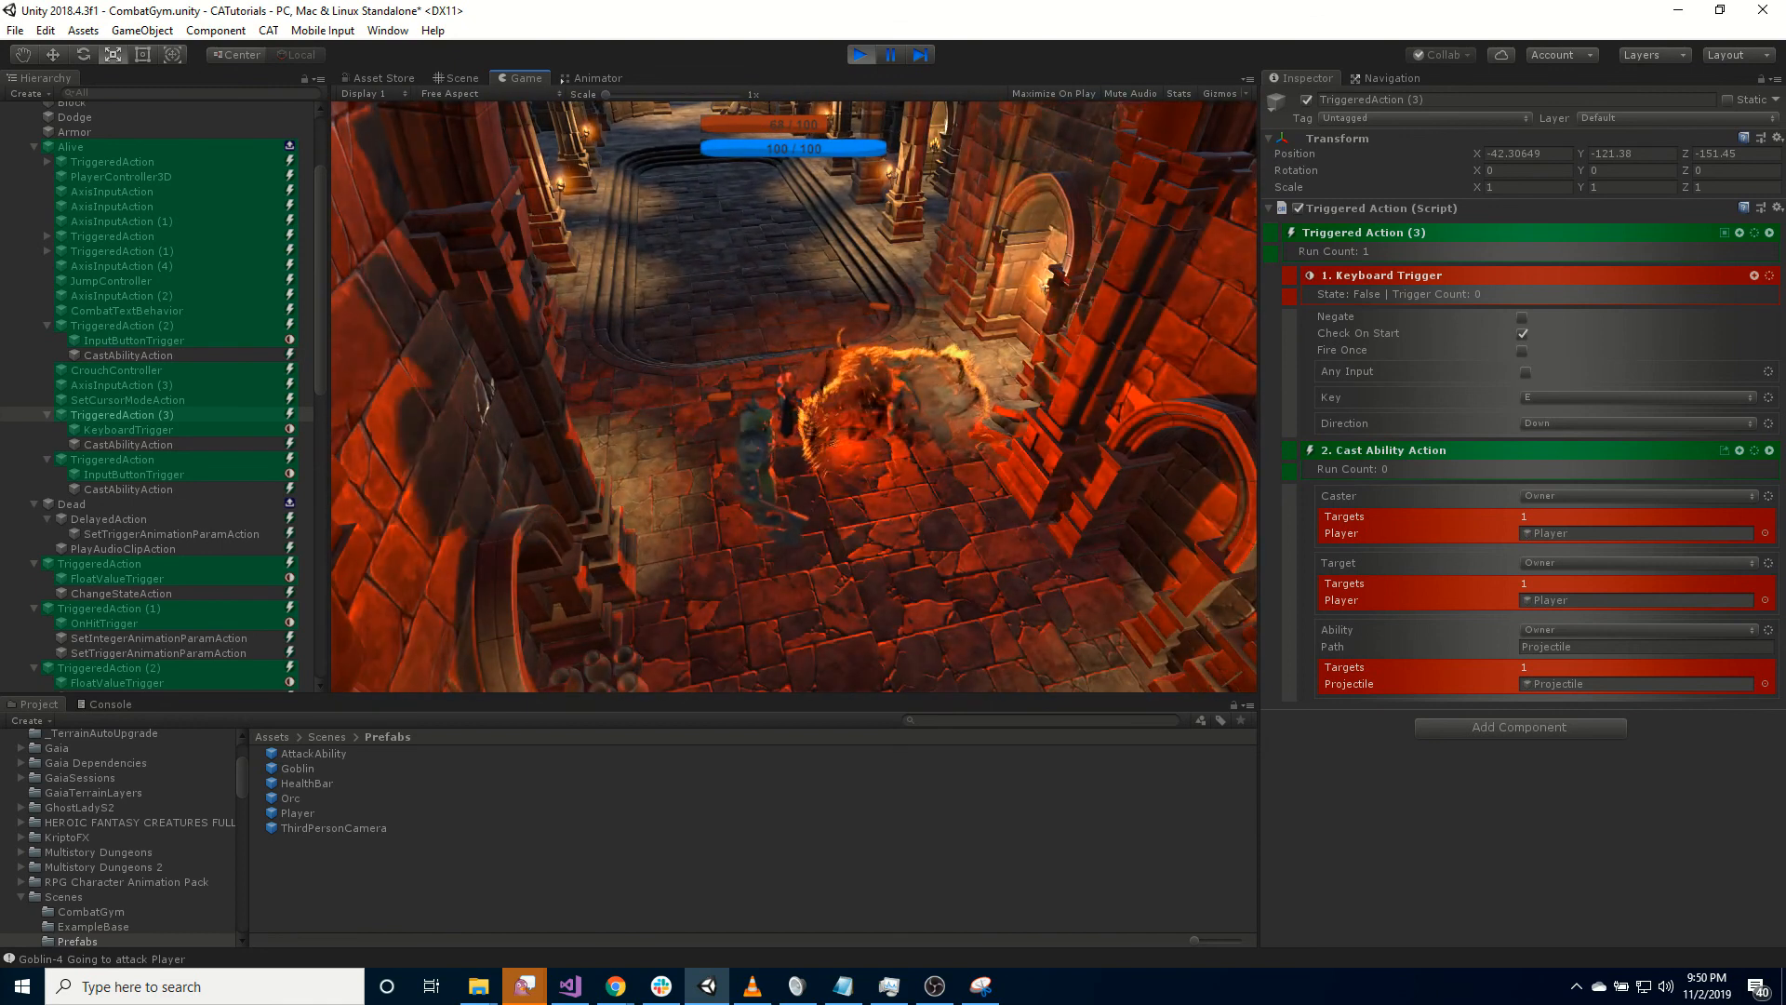
key("w")
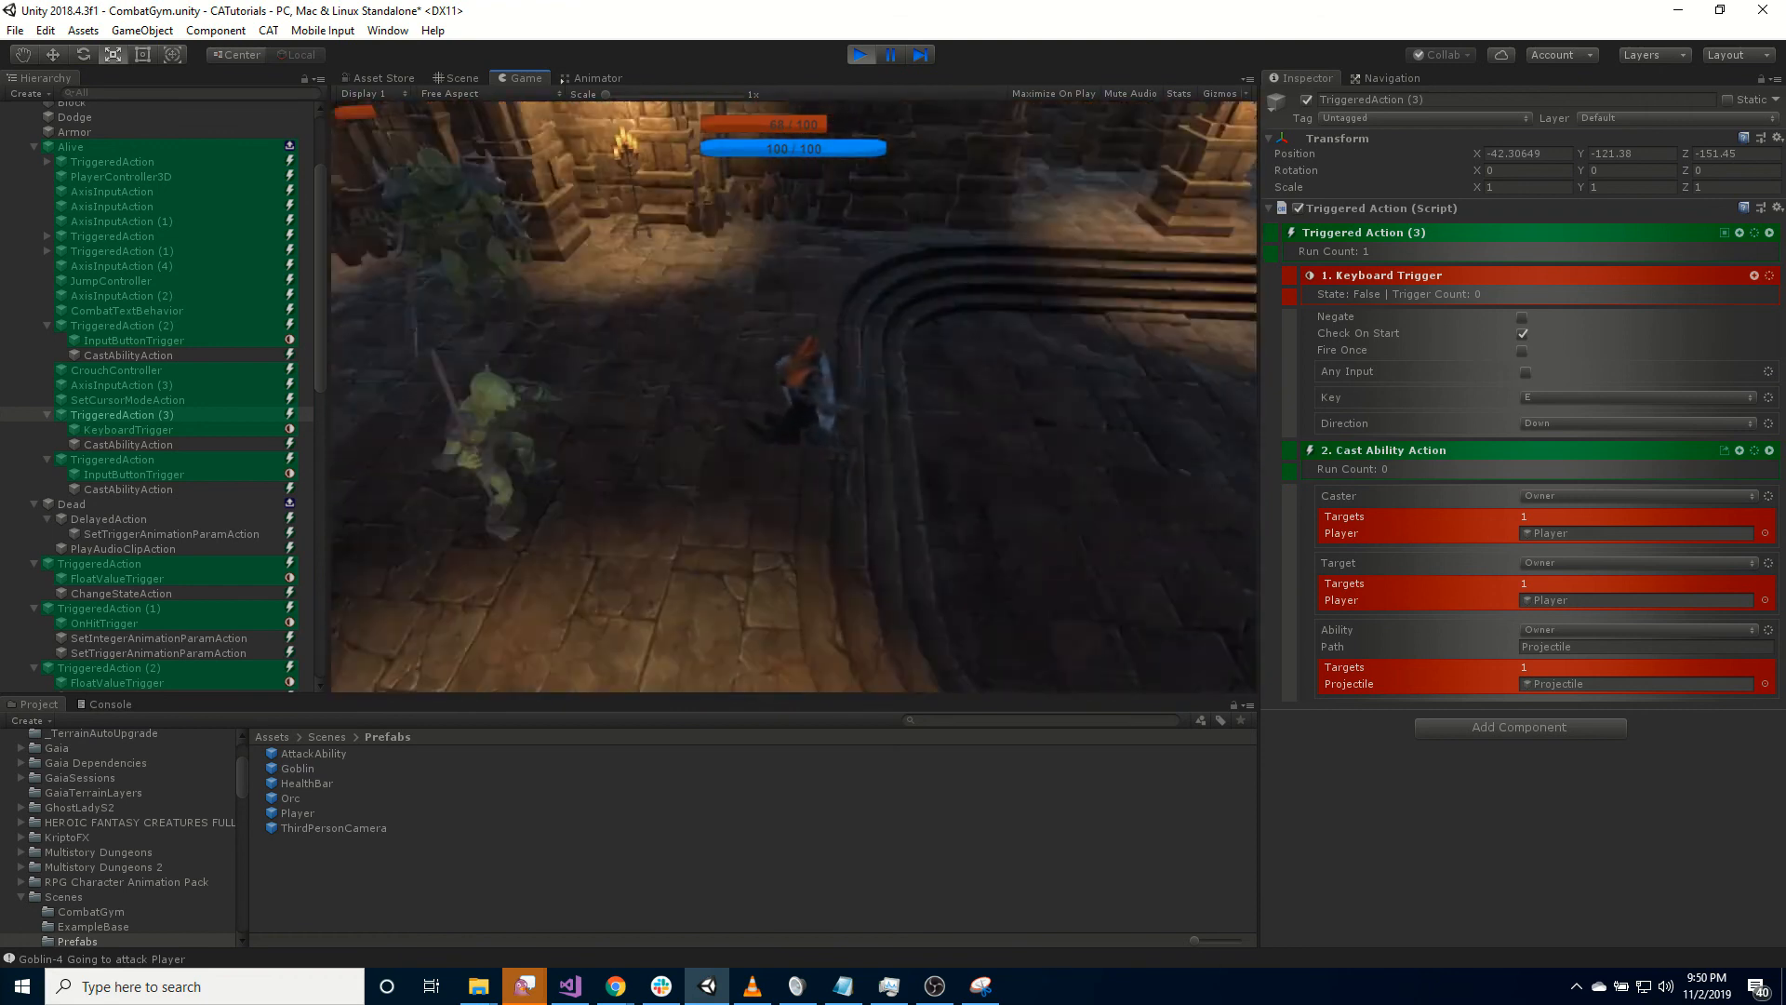
key("s")
key("e")
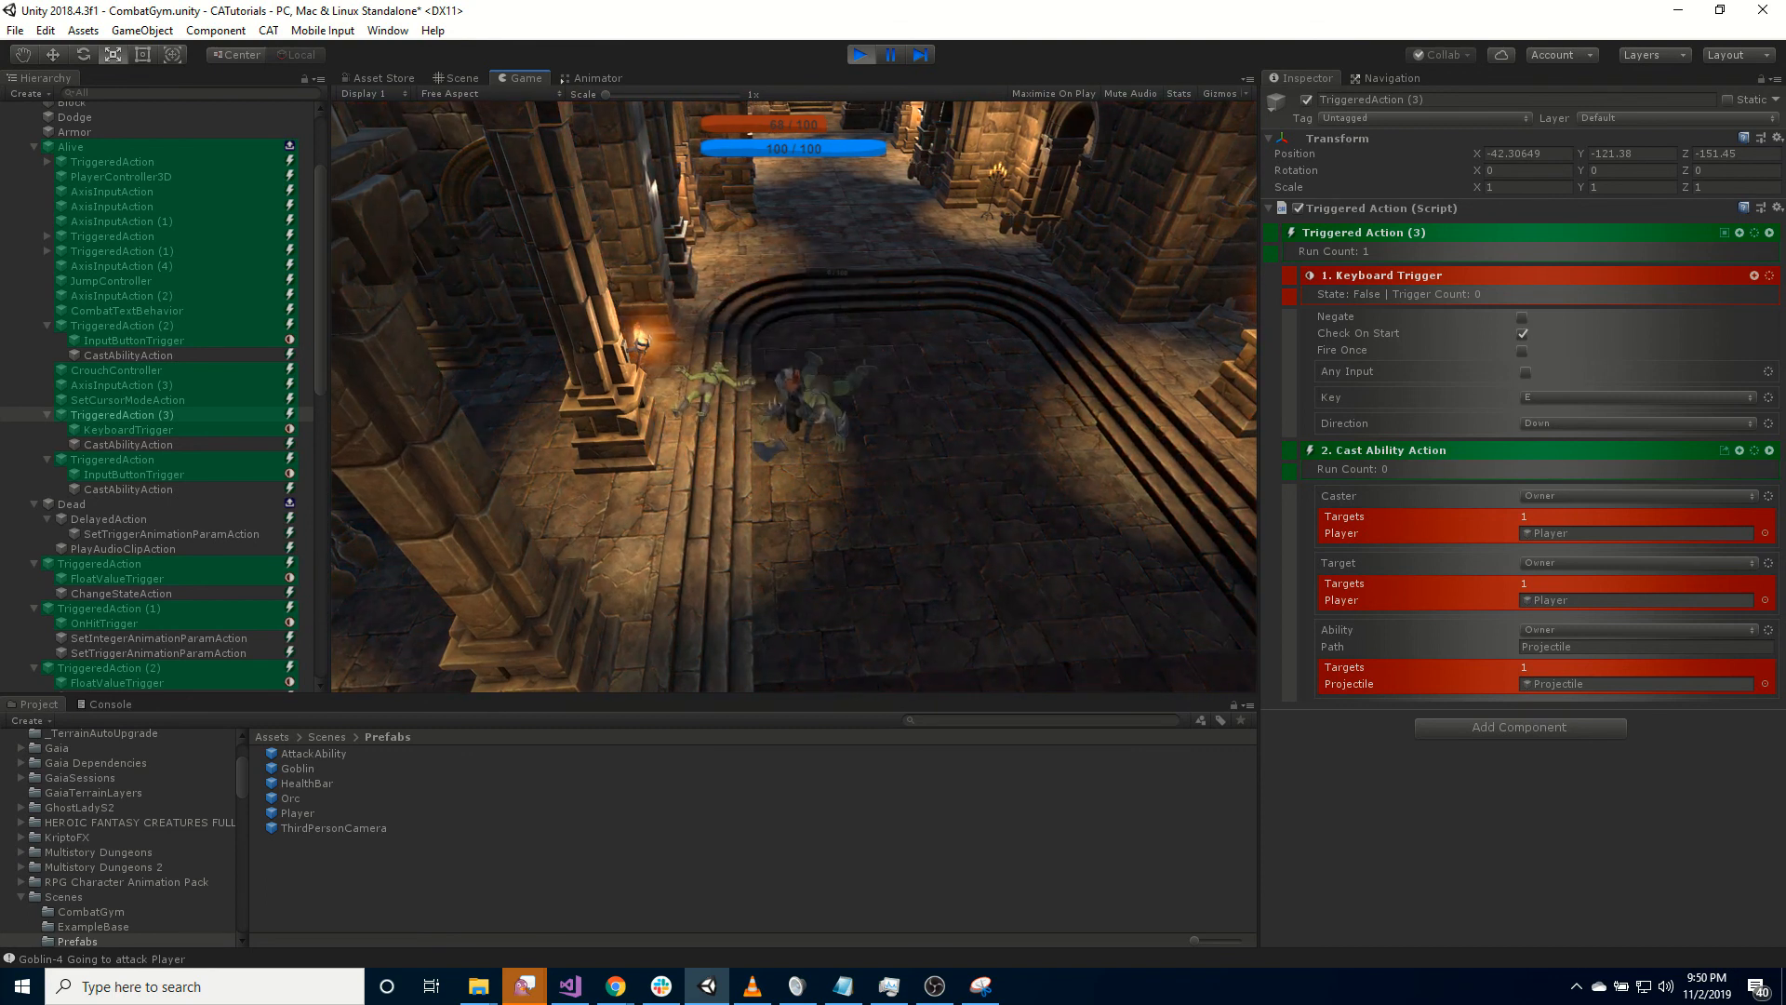
key("ctrl+p")
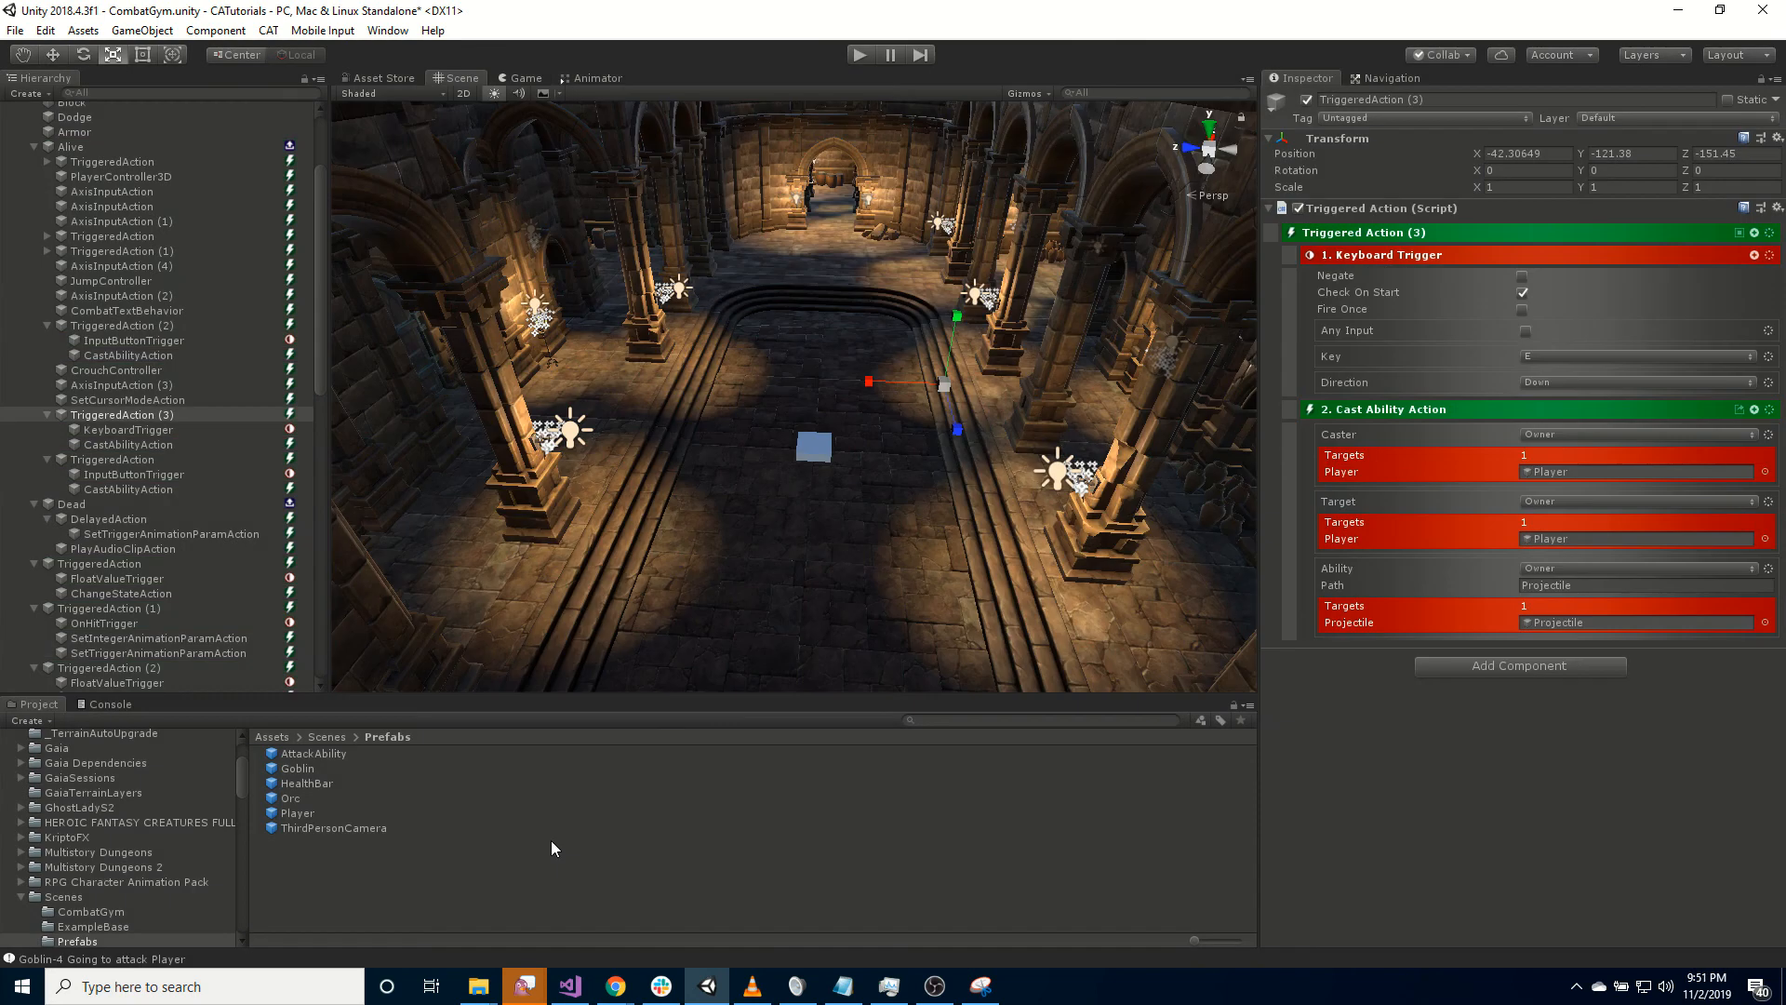